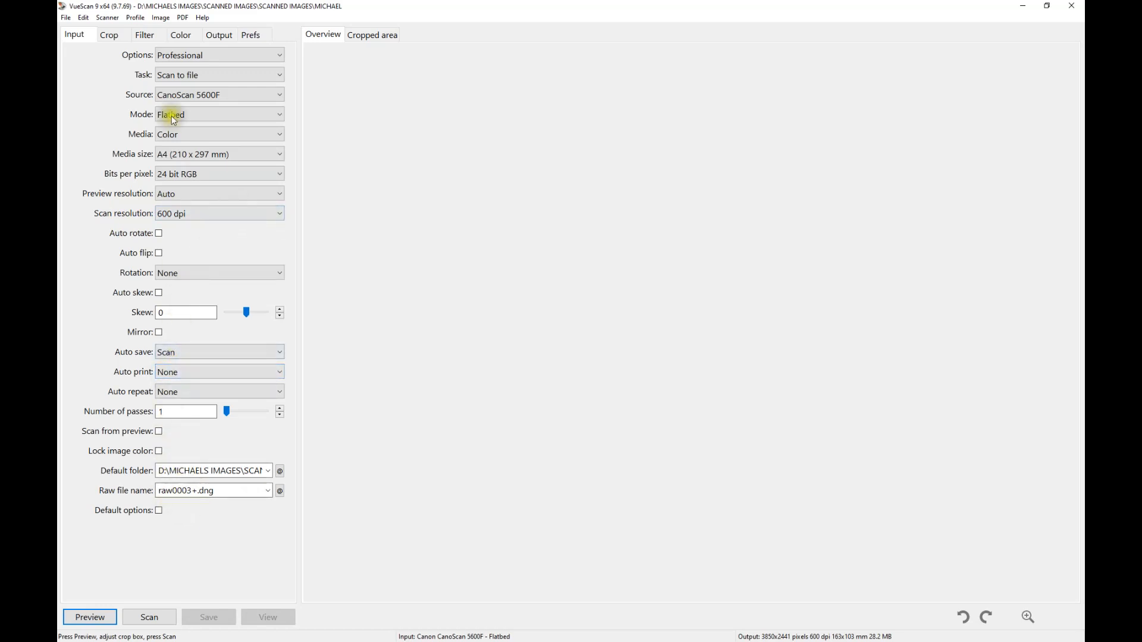
Review the crop settings and set the filter's sharpening to None
click(108, 37)
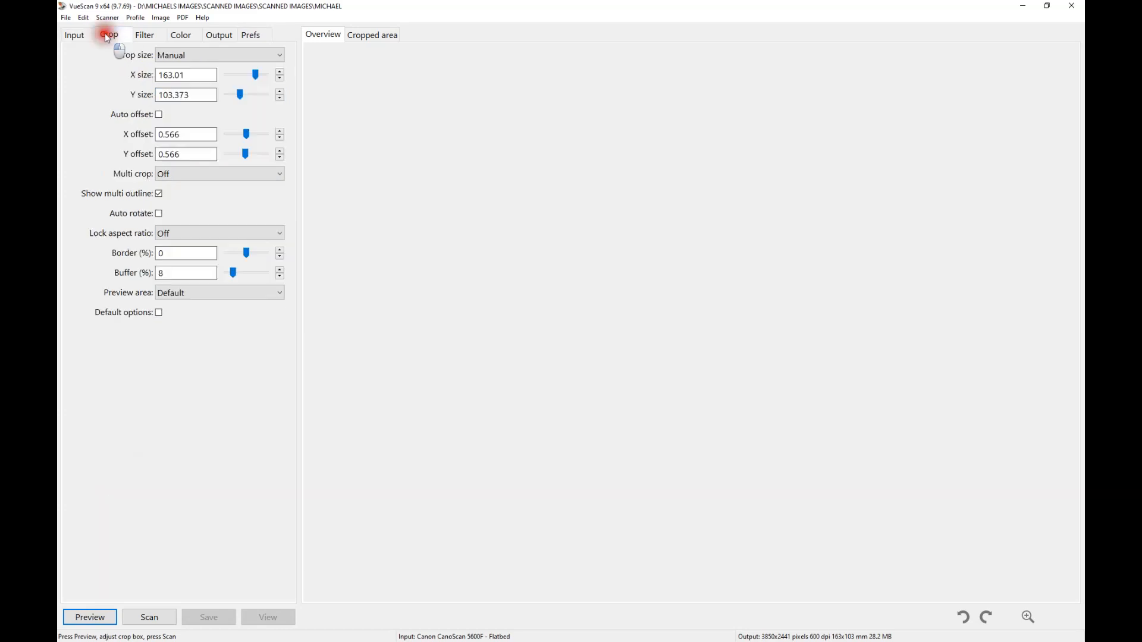
click(140, 36)
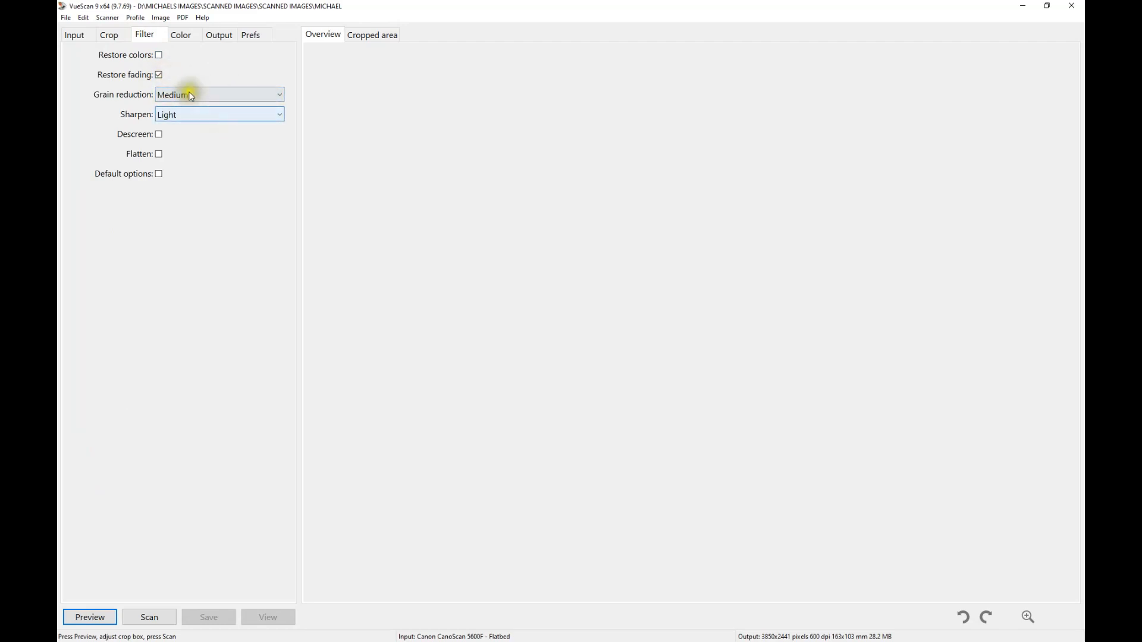
click(216, 117)
click(206, 128)
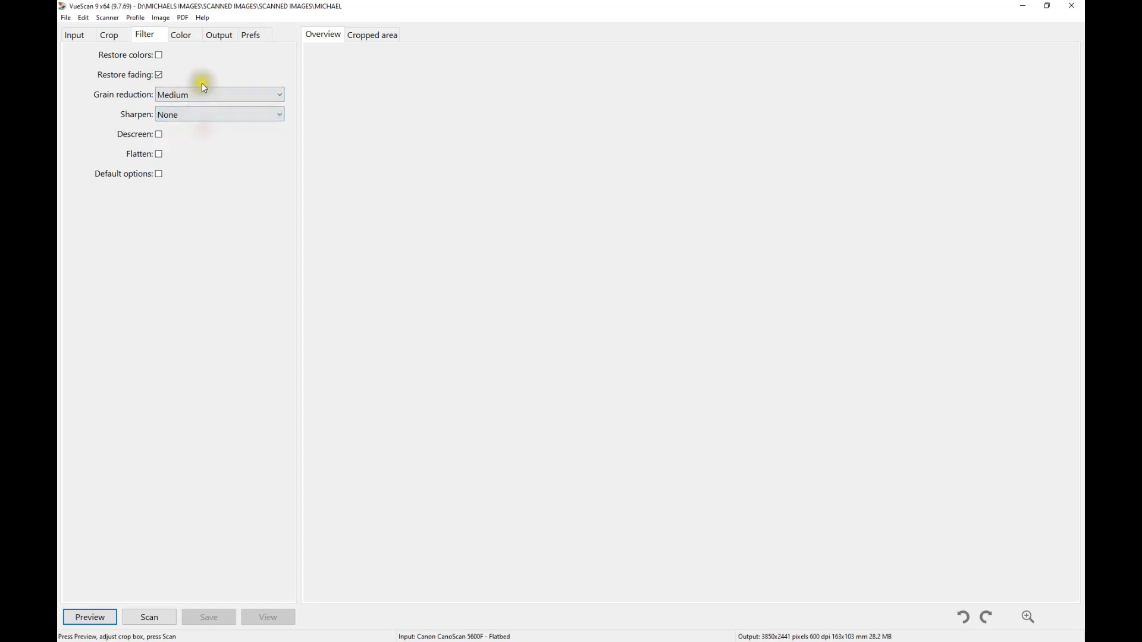
Check the color and raw output settings and run a preview scan of the flatbed
click(177, 38)
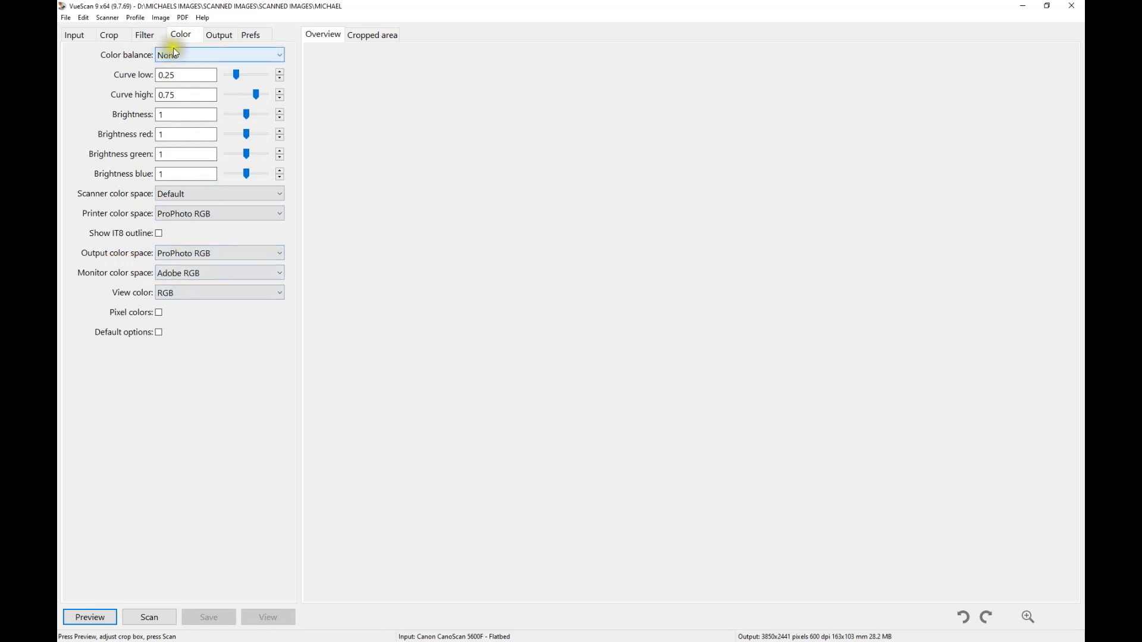
click(217, 34)
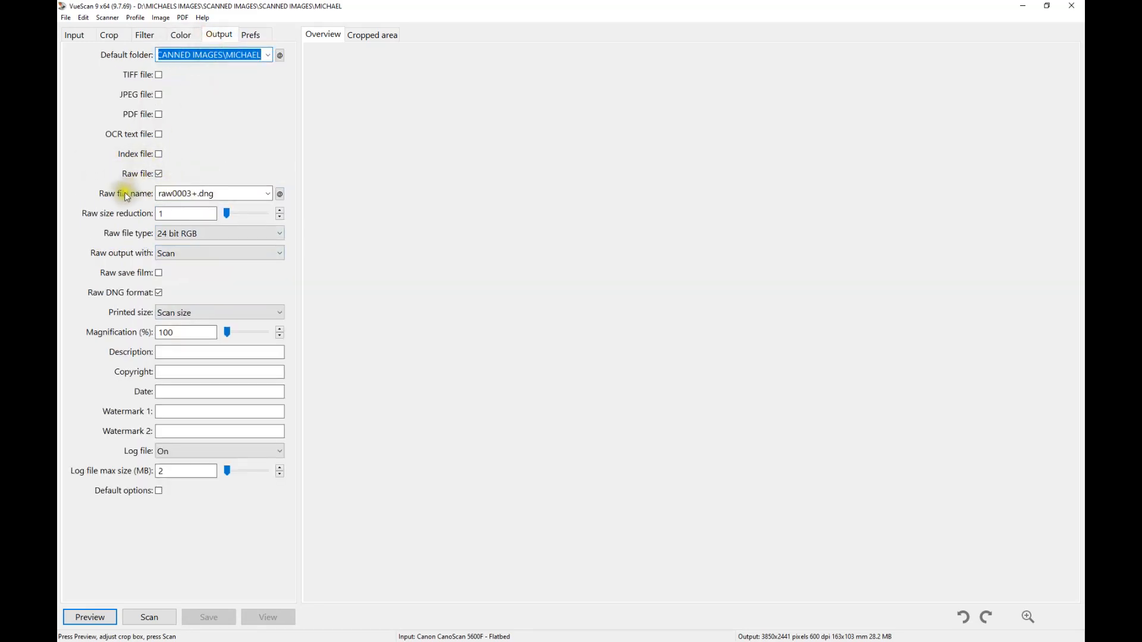
click(92, 622)
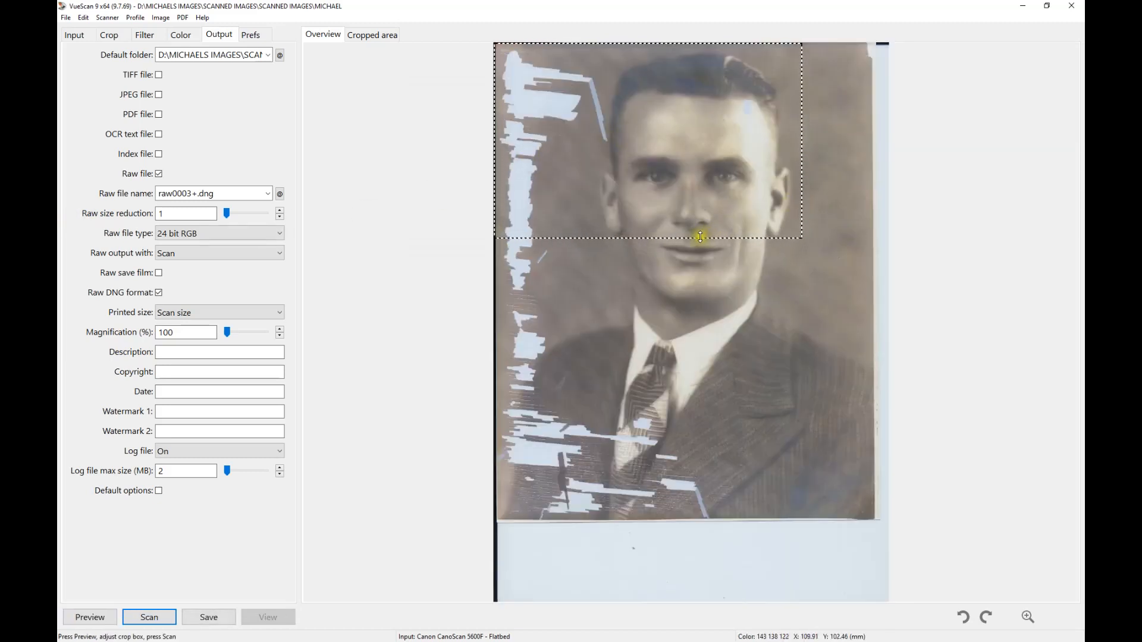
Extend the crop box to about 202 x 254 mm around the whole portrait and scan it
drag(700, 236, 760, 521)
drag(801, 259, 875, 260)
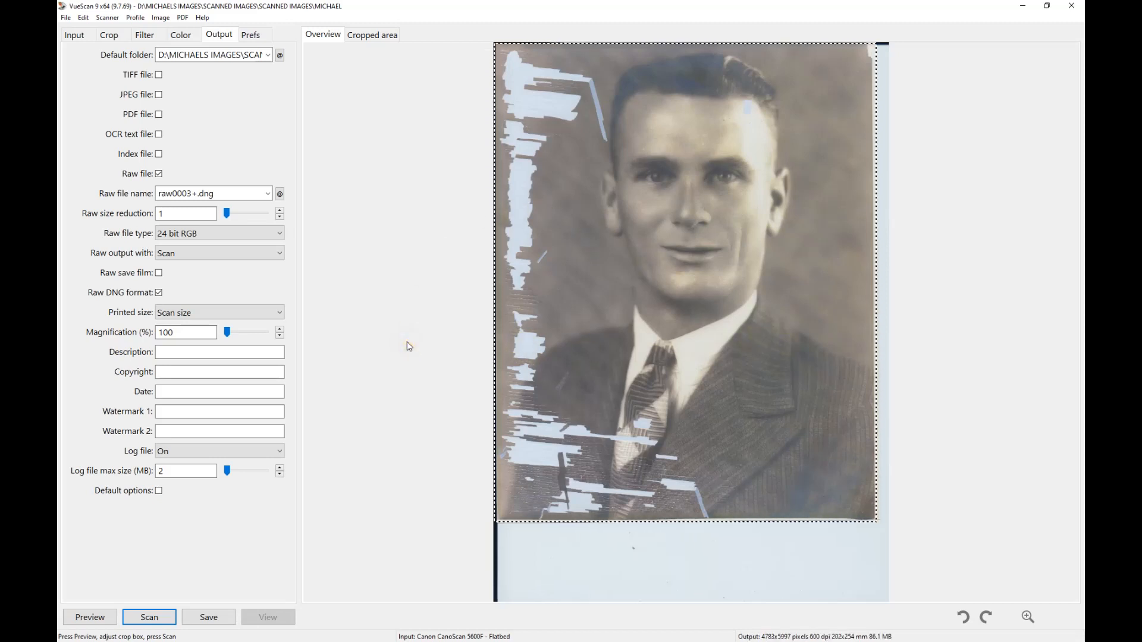
click(147, 615)
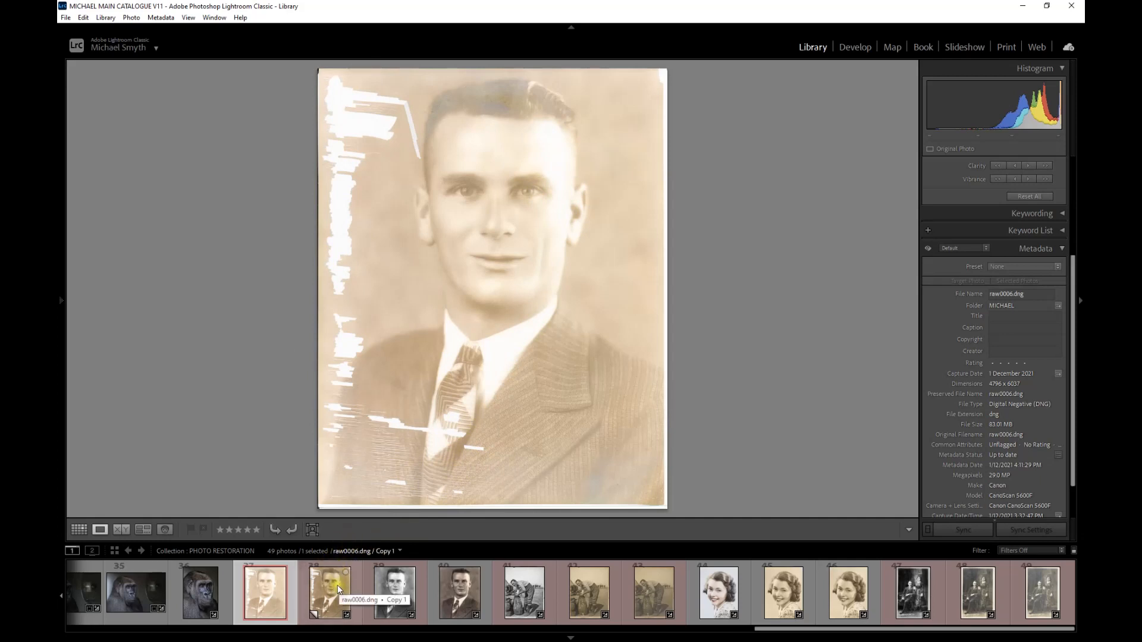
In Lightroom Classic, select Copy 1 of raw0006.dng for developing and reveal its edit history
click(855, 47)
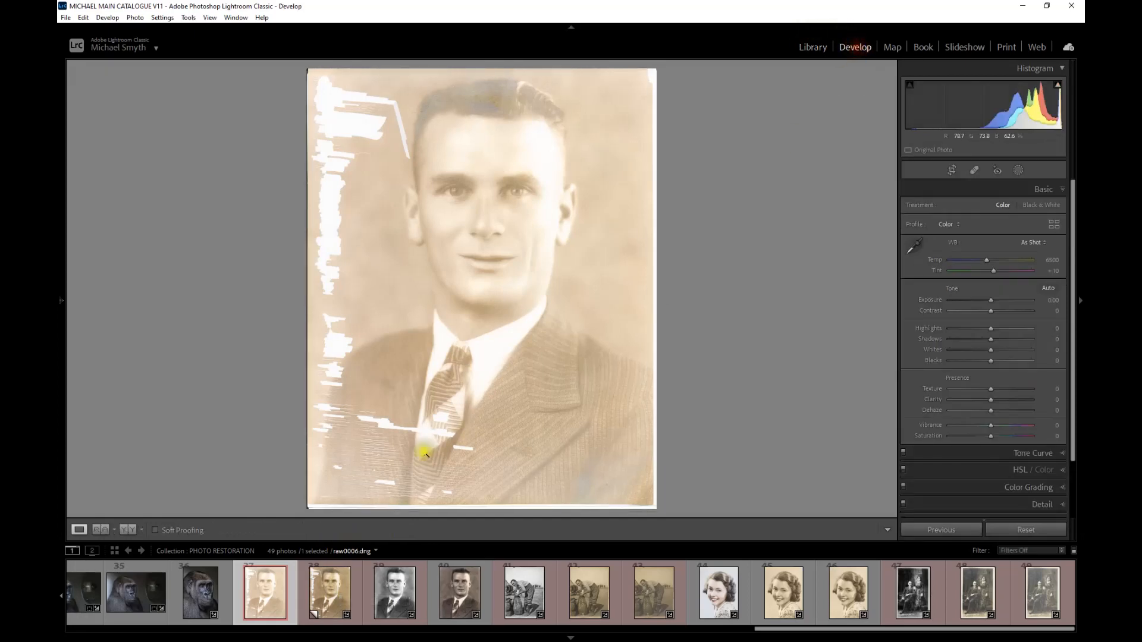
click(321, 585)
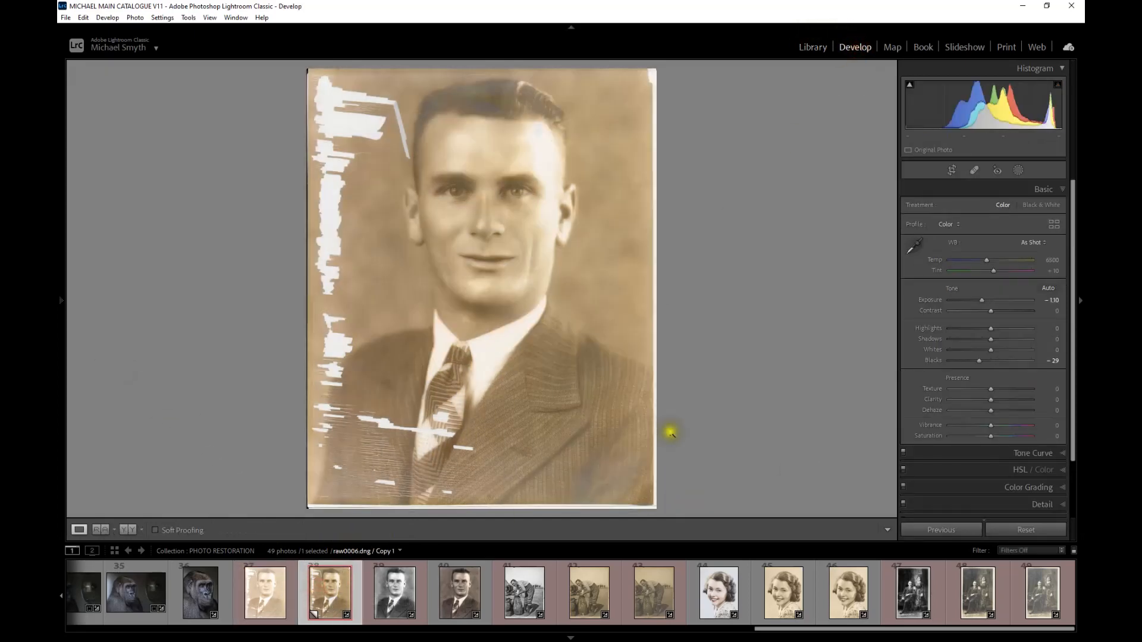
click(61, 301)
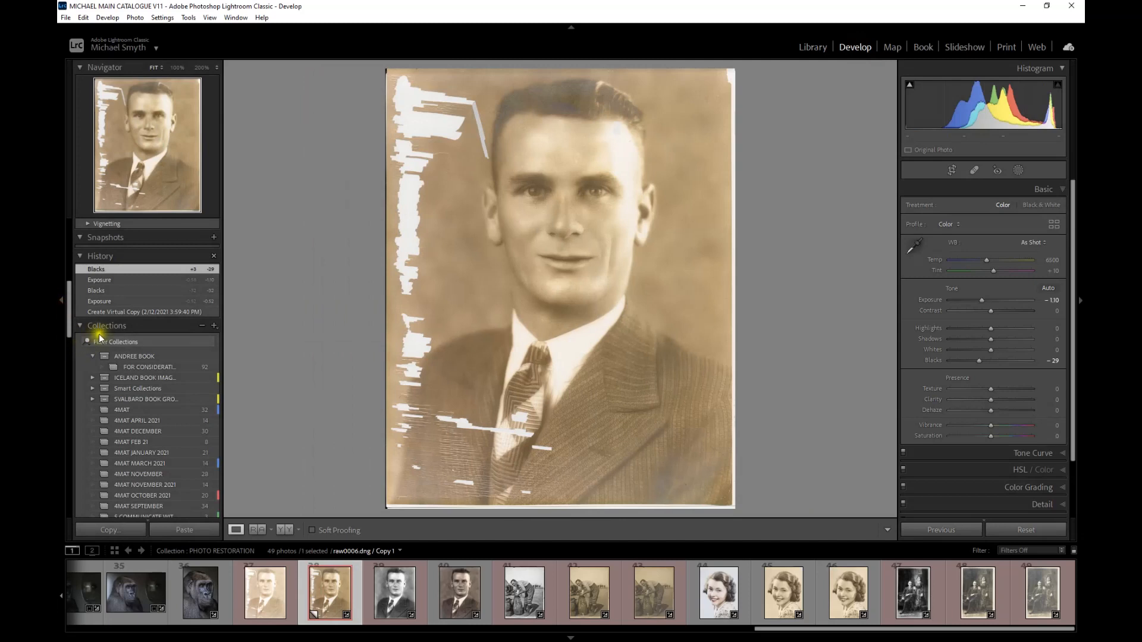
Step through the virtual copy's edit history from its creation through the successive exposure and blacks adjustments
click(110, 313)
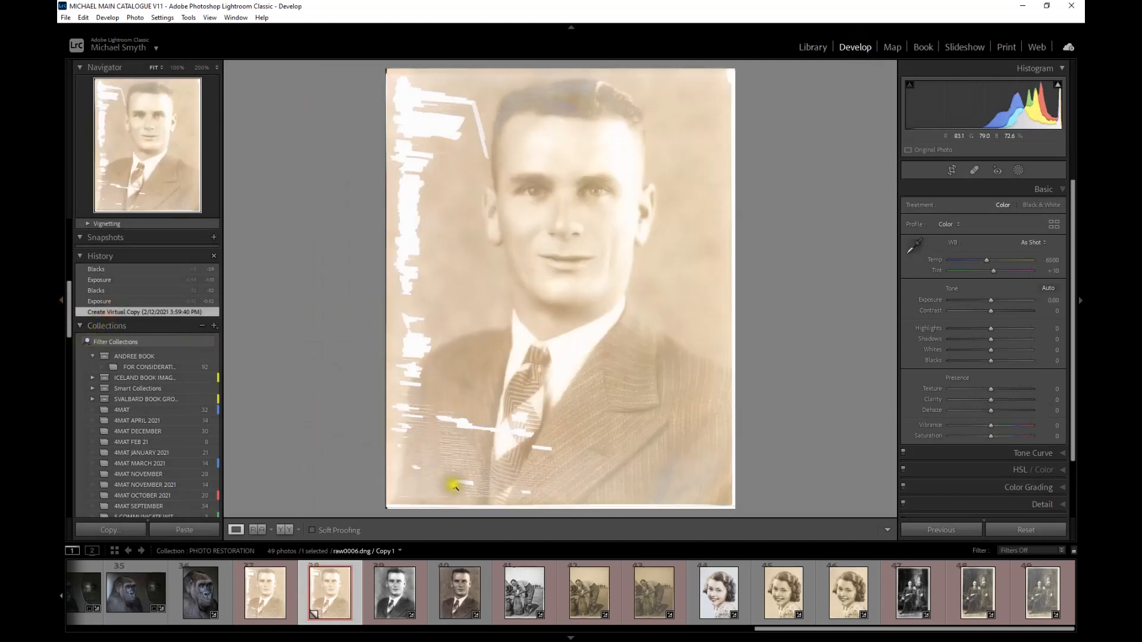
click(177, 302)
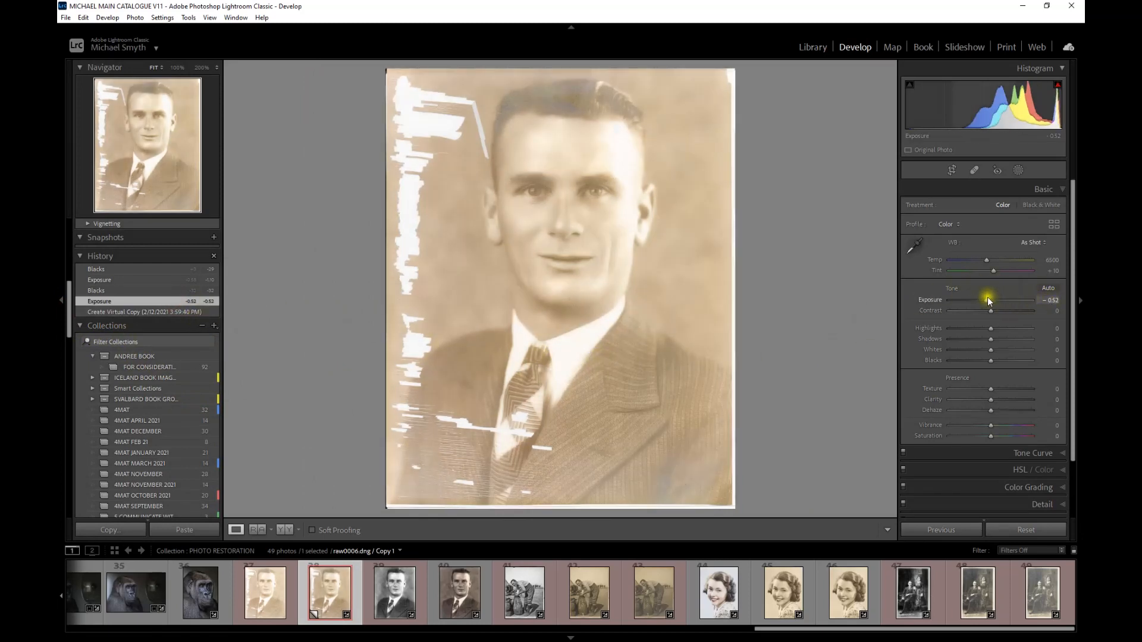
click(131, 313)
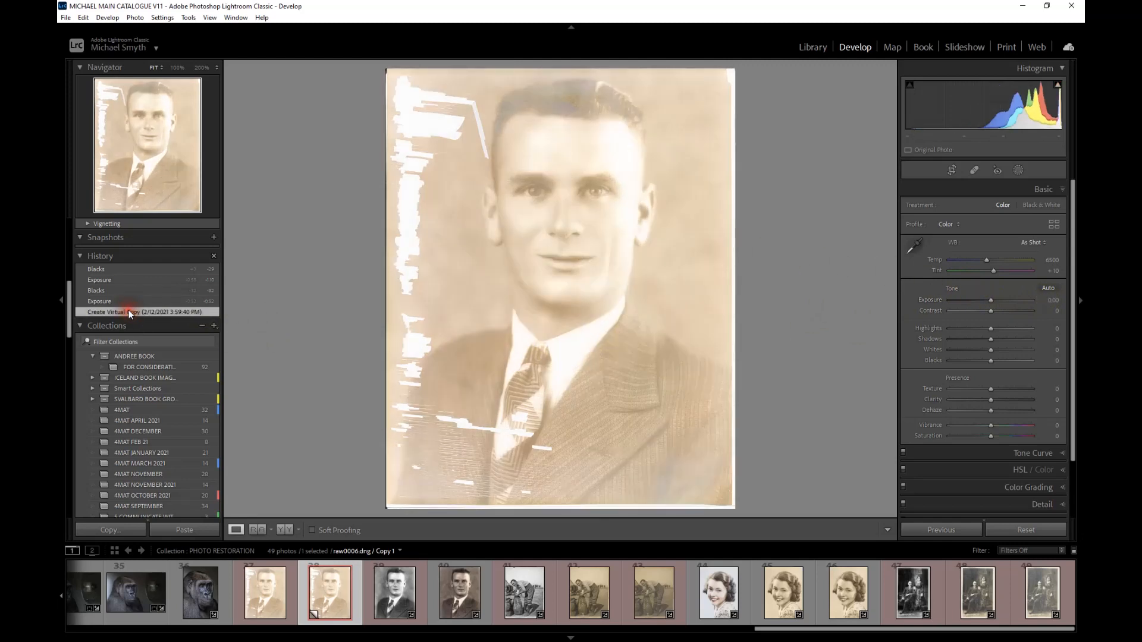
click(127, 302)
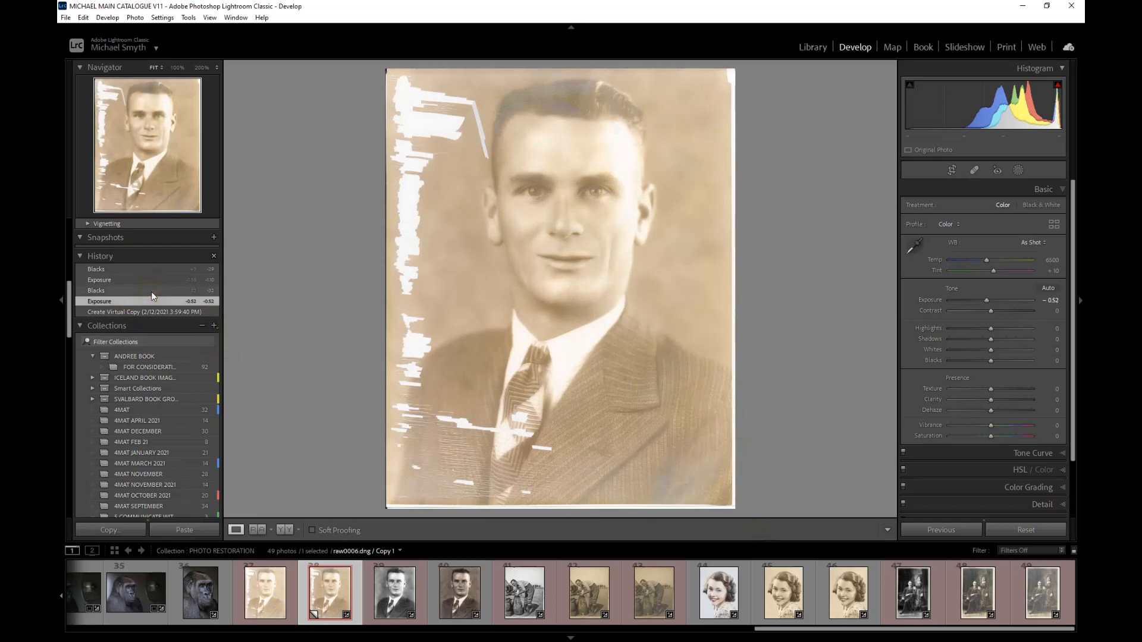
click(151, 292)
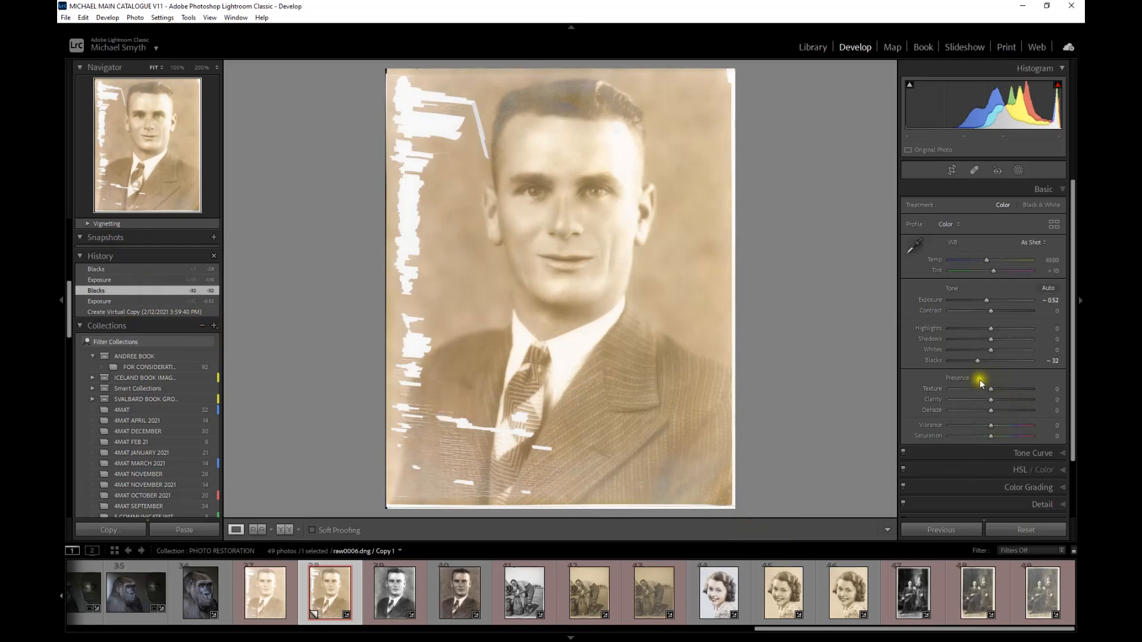
click(167, 282)
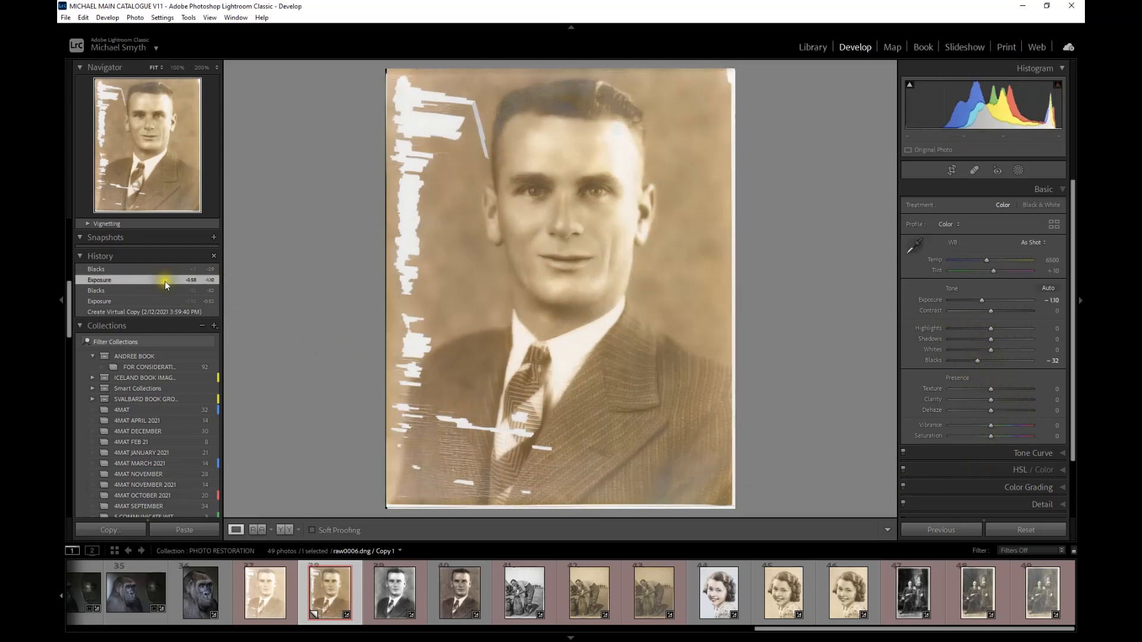
scroll(166, 285, up, 2)
click(156, 354)
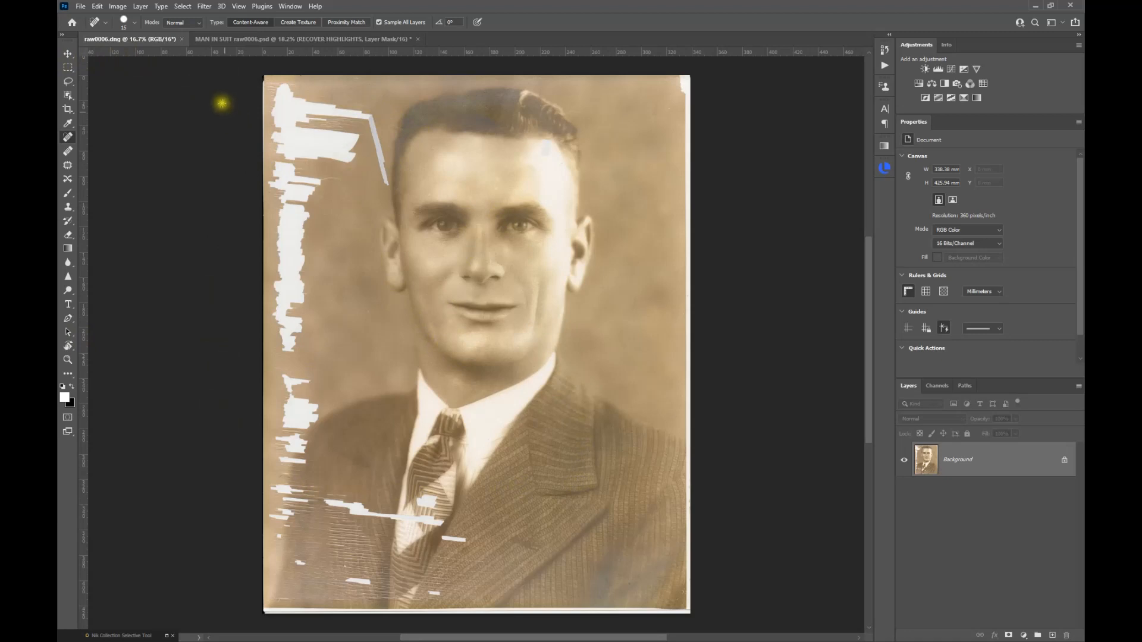
In Photoshop, bring up MAN IN SUIT raw0006.psd and make the DENOISE - SEVERE NOISE layer visible
click(225, 39)
scroll(434, 452, down, 1)
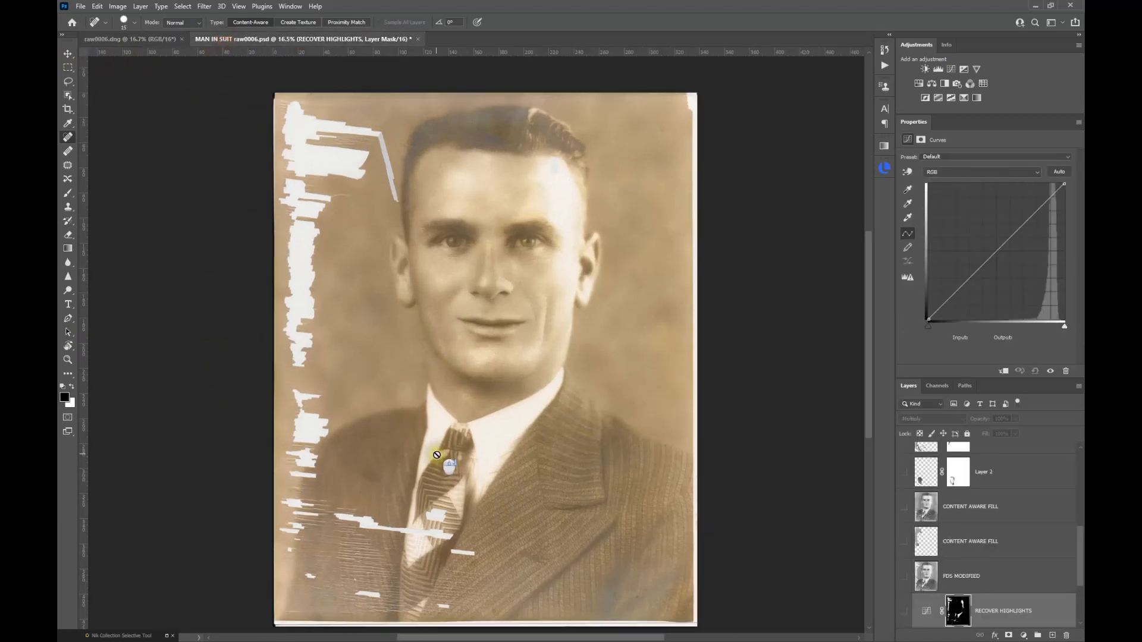
scroll(904, 610, down, 3)
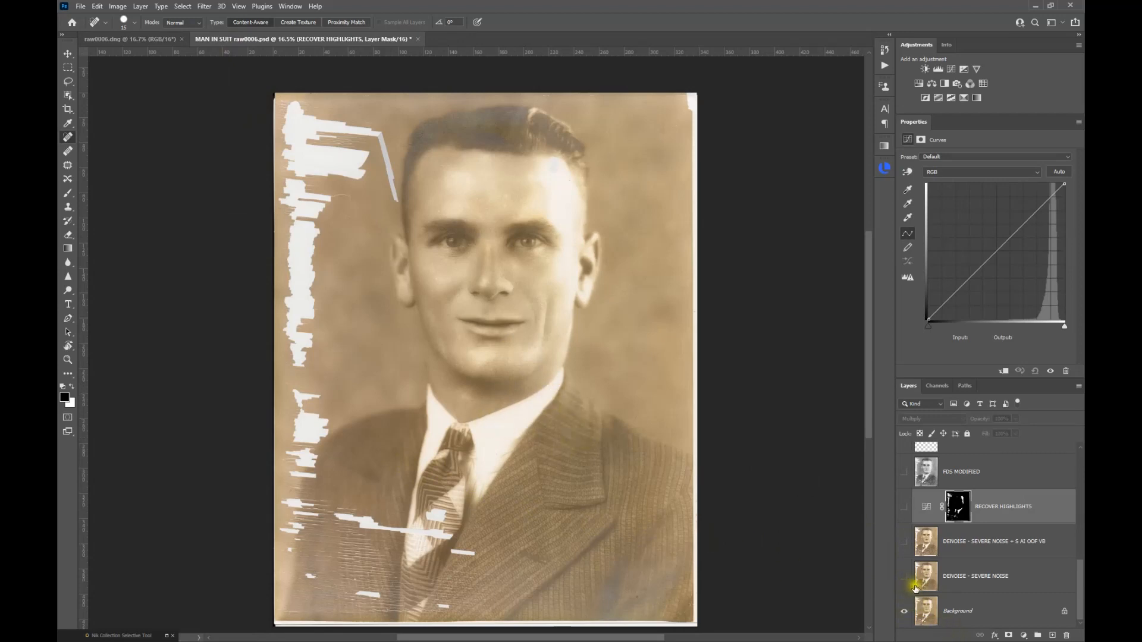
click(973, 580)
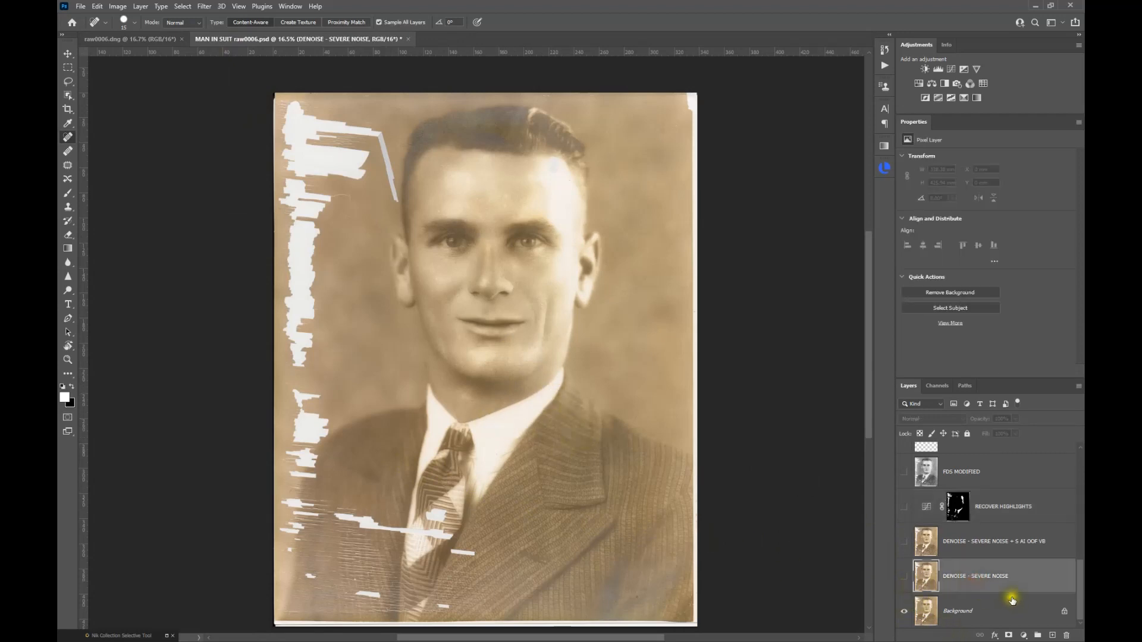
click(903, 575)
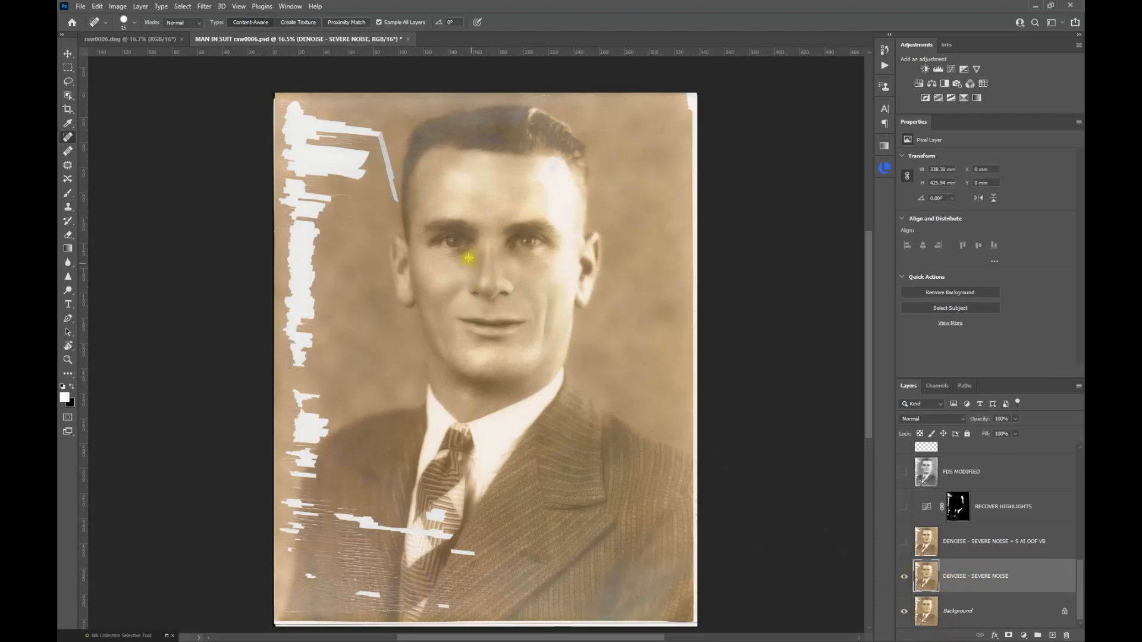
Compare the face up close with the DENOISE - SEVERE NOISE layer off and on
scroll(471, 264, up, 5)
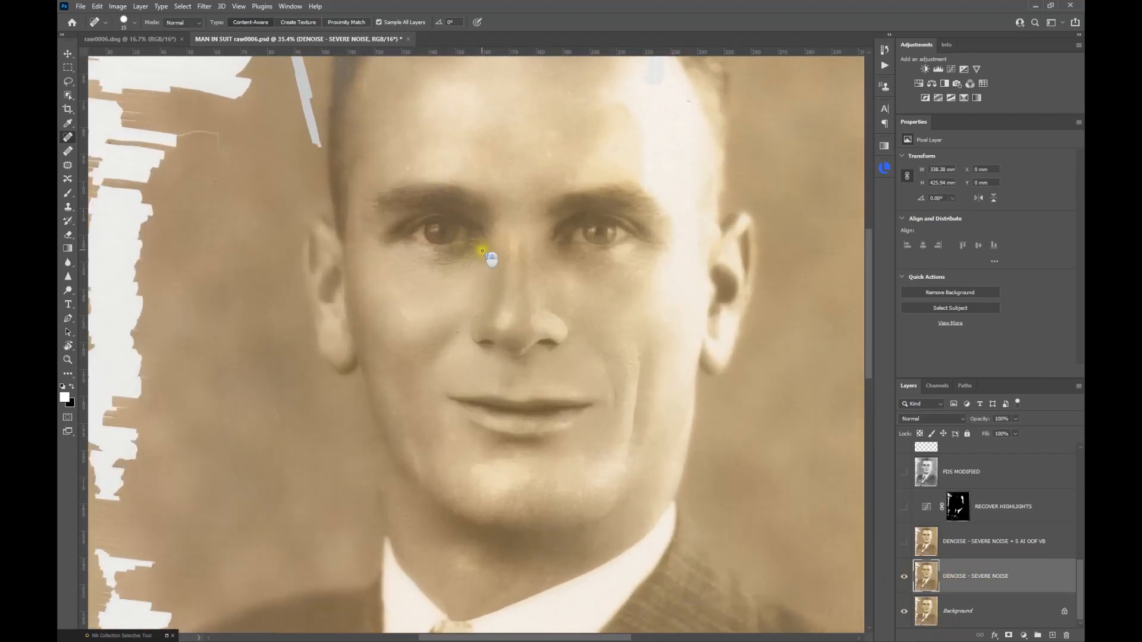
click(905, 576)
click(904, 578)
click(904, 580)
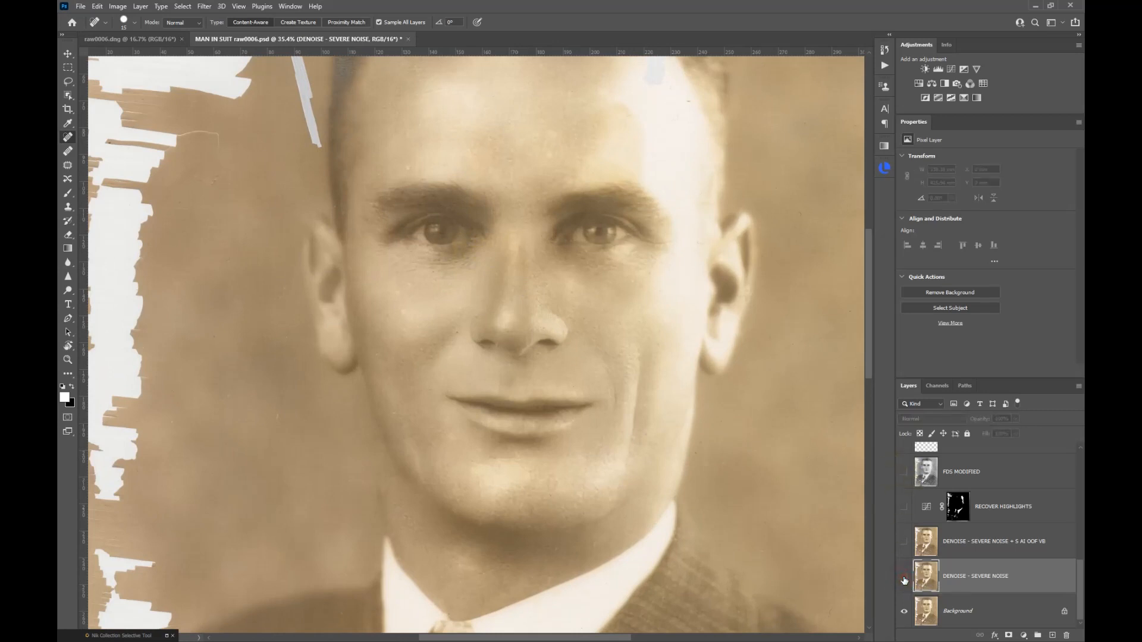
click(904, 579)
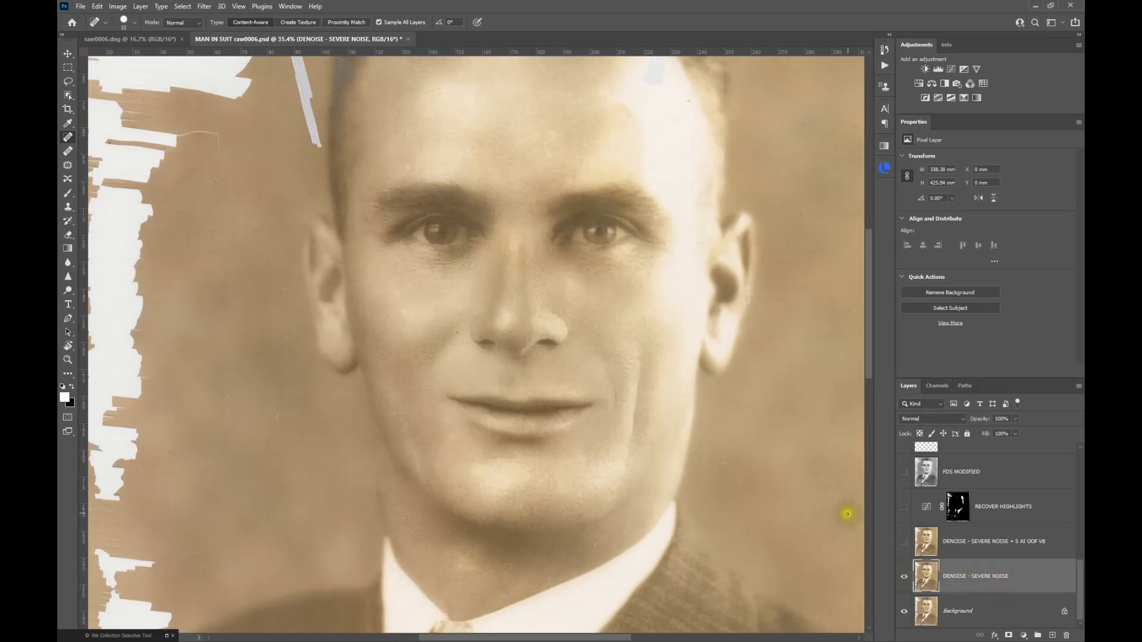
Show the DENOISE - SEVERE NOISE + S AI OOF VB layer, comparing the face with it off and on
click(951, 550)
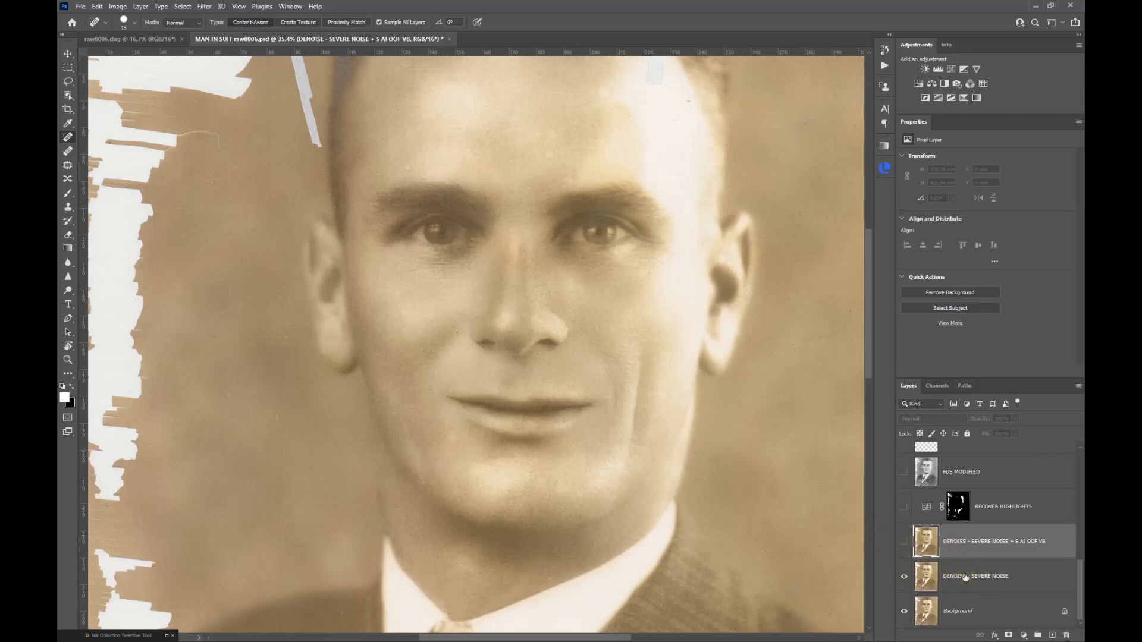
click(903, 541)
click(903, 541)
click(905, 544)
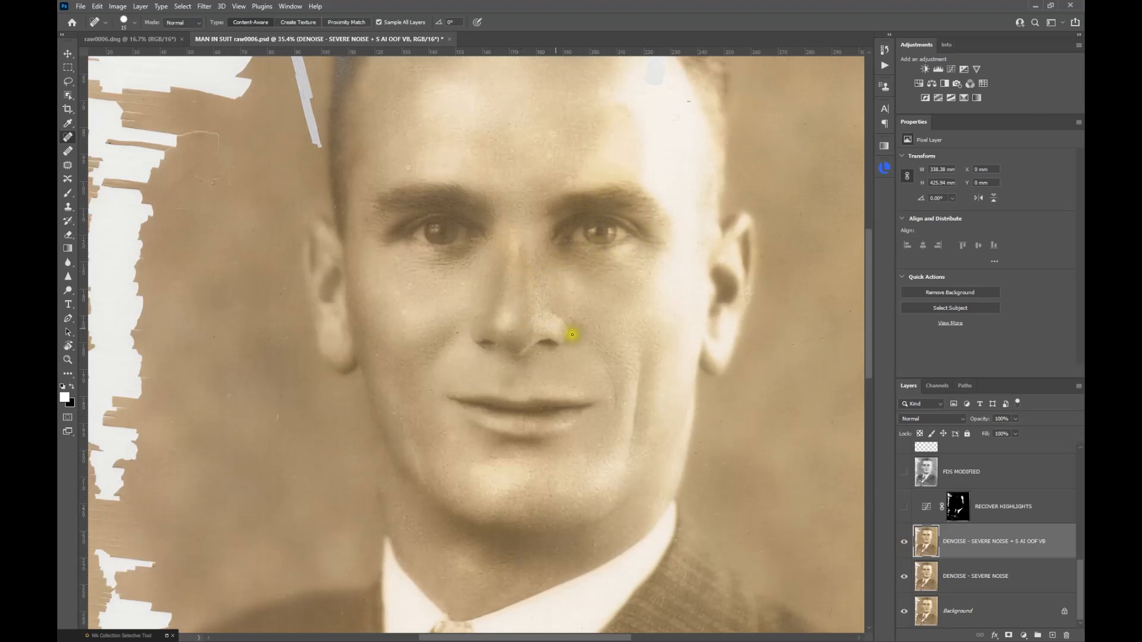
click(546, 315)
click(543, 314)
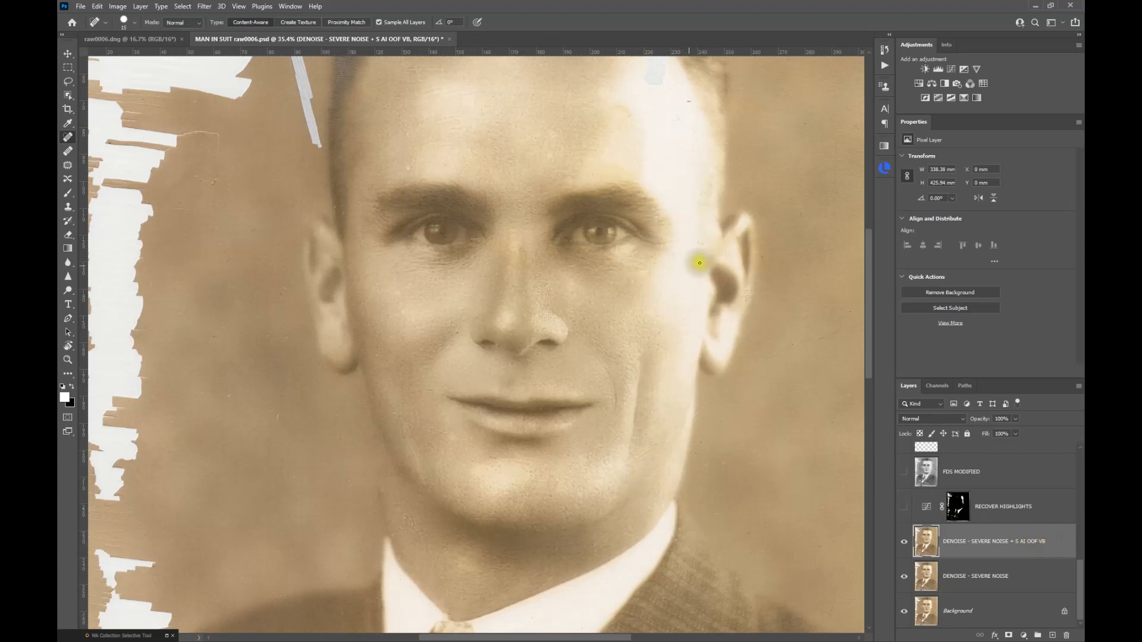
Compare the bright forehead area with the RECOVER HIGHLIGHTS layer on and off, leaving the layer hidden
drag(693, 197, 591, 286)
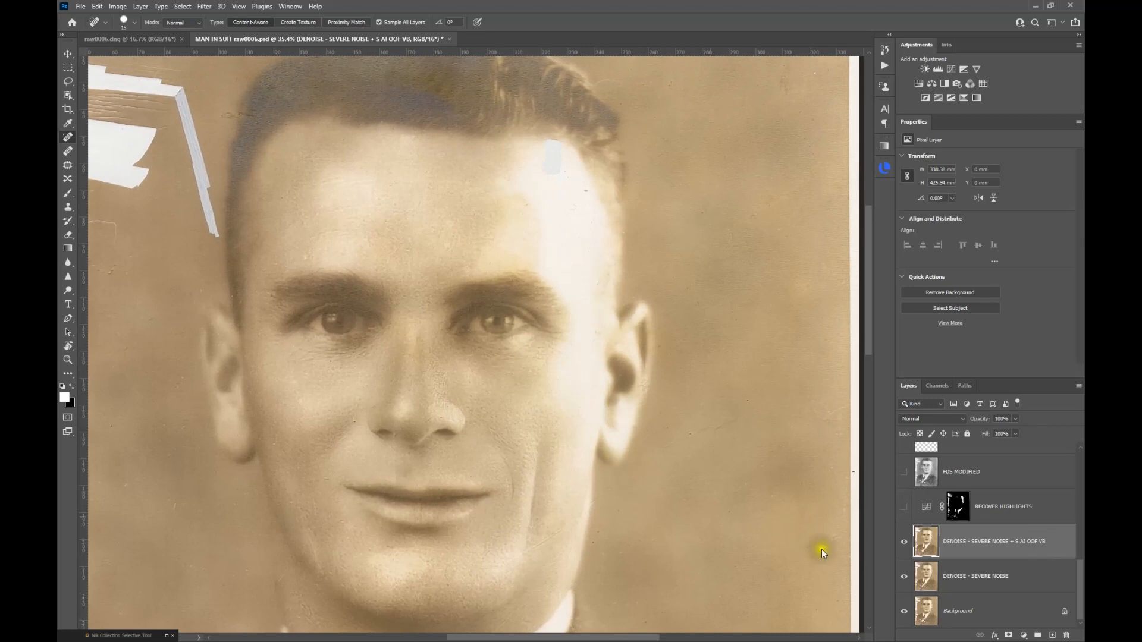
click(904, 509)
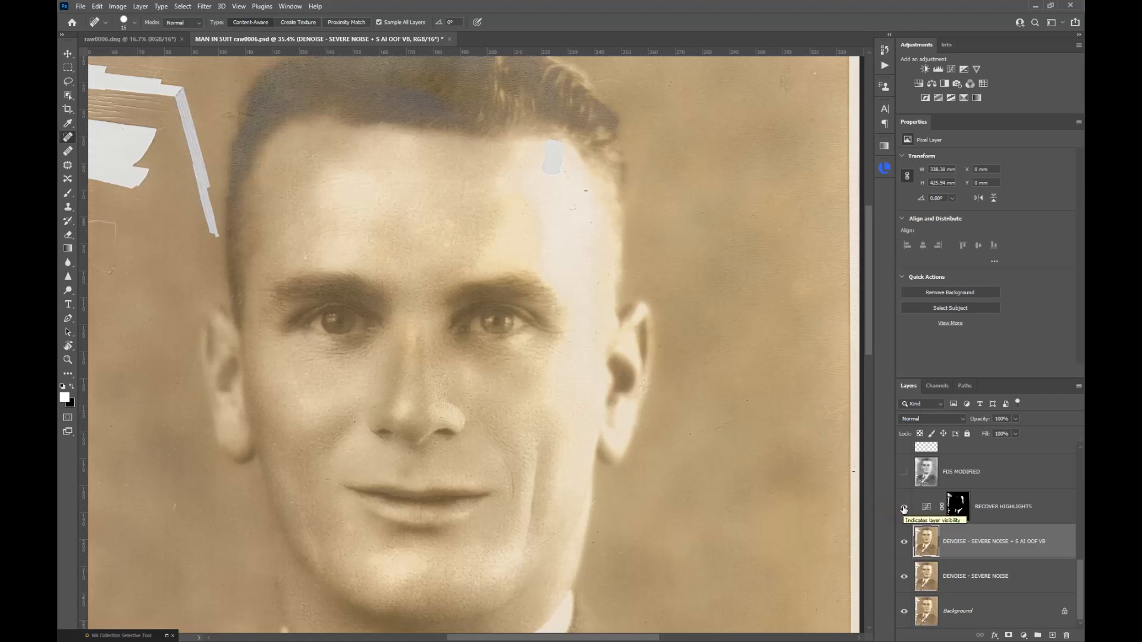
click(904, 508)
click(904, 508)
click(903, 509)
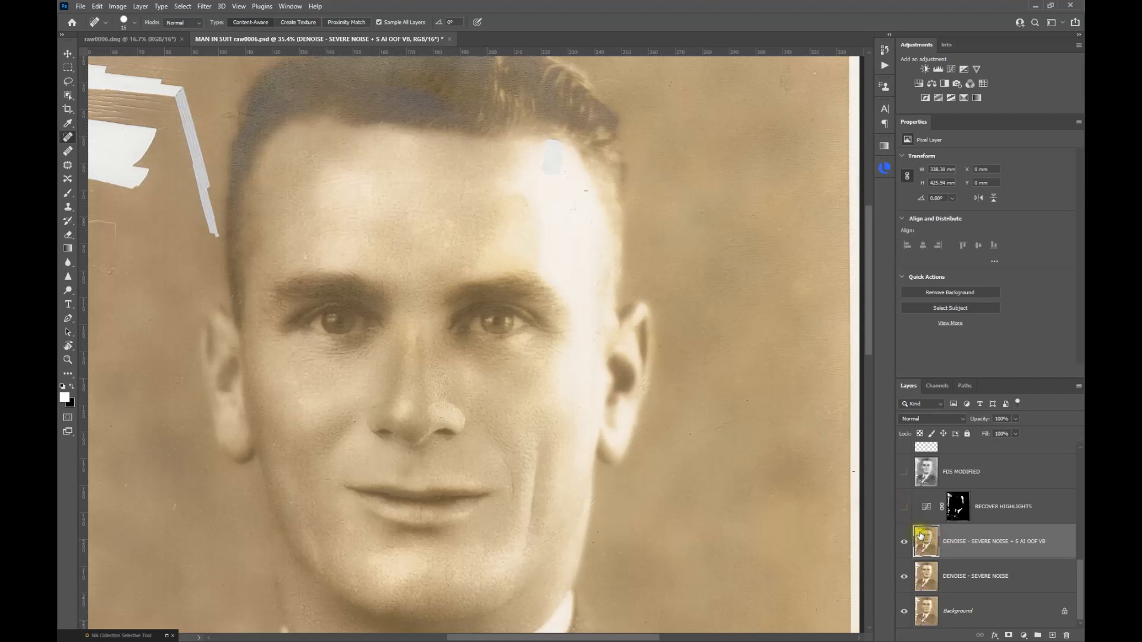
Select the portrait's highlights with Color Range, using a fuzziness of 9% and a range of 242
click(183, 7)
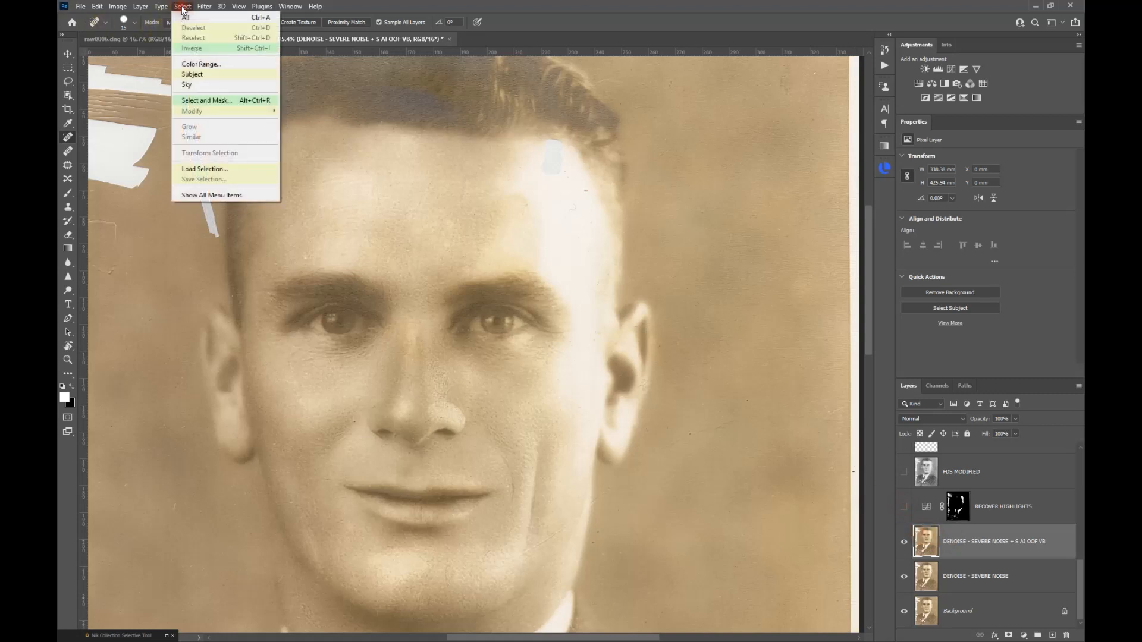
click(199, 65)
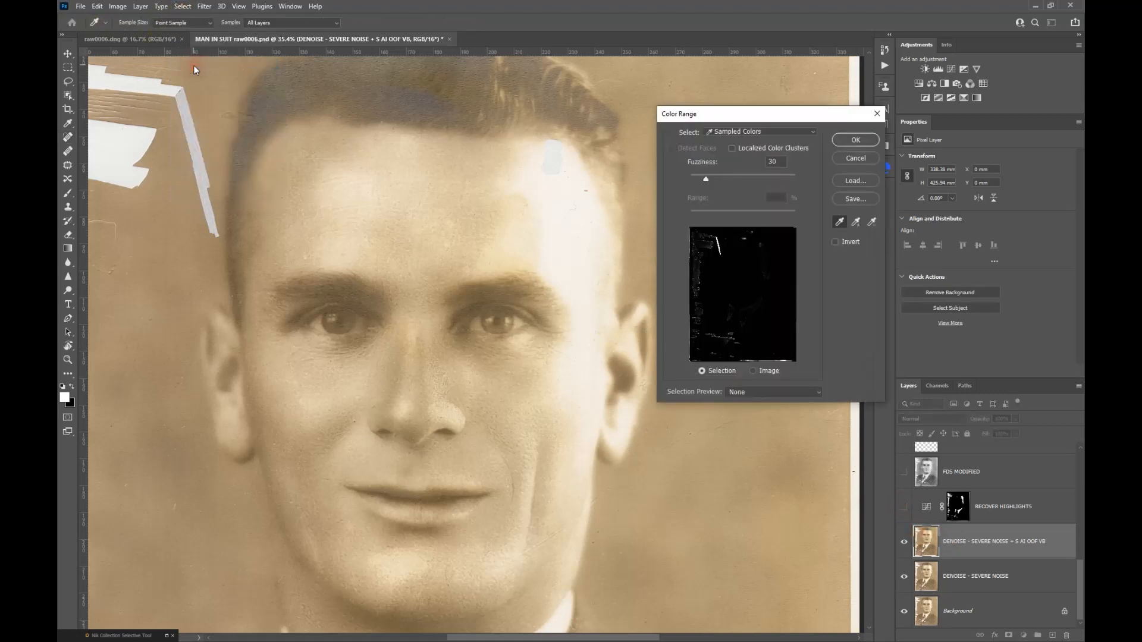
click(737, 133)
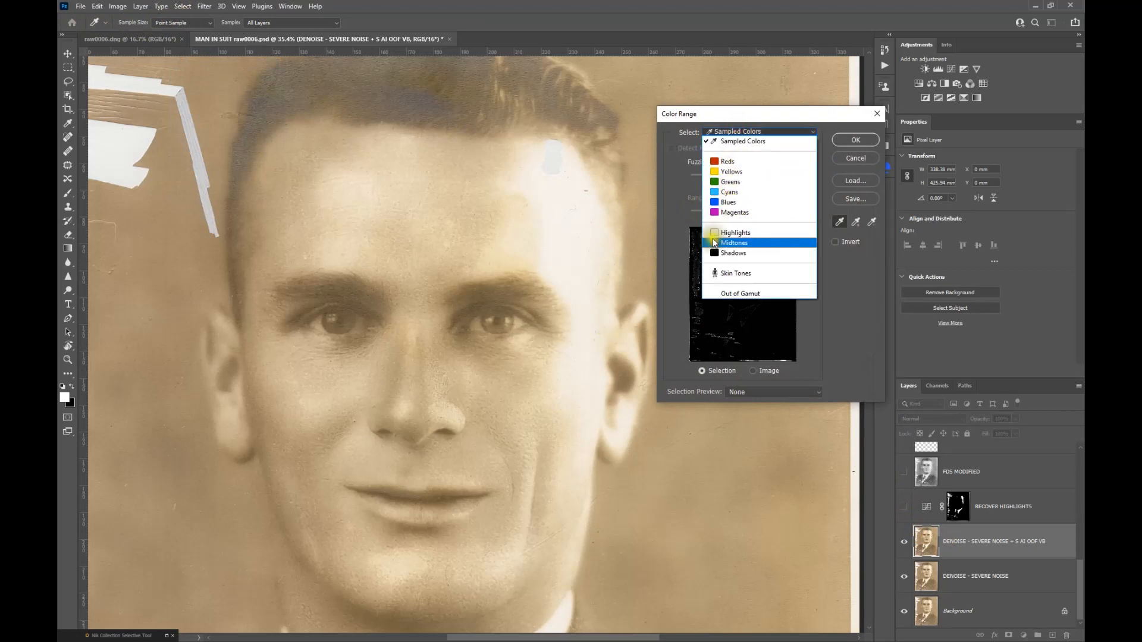
click(713, 233)
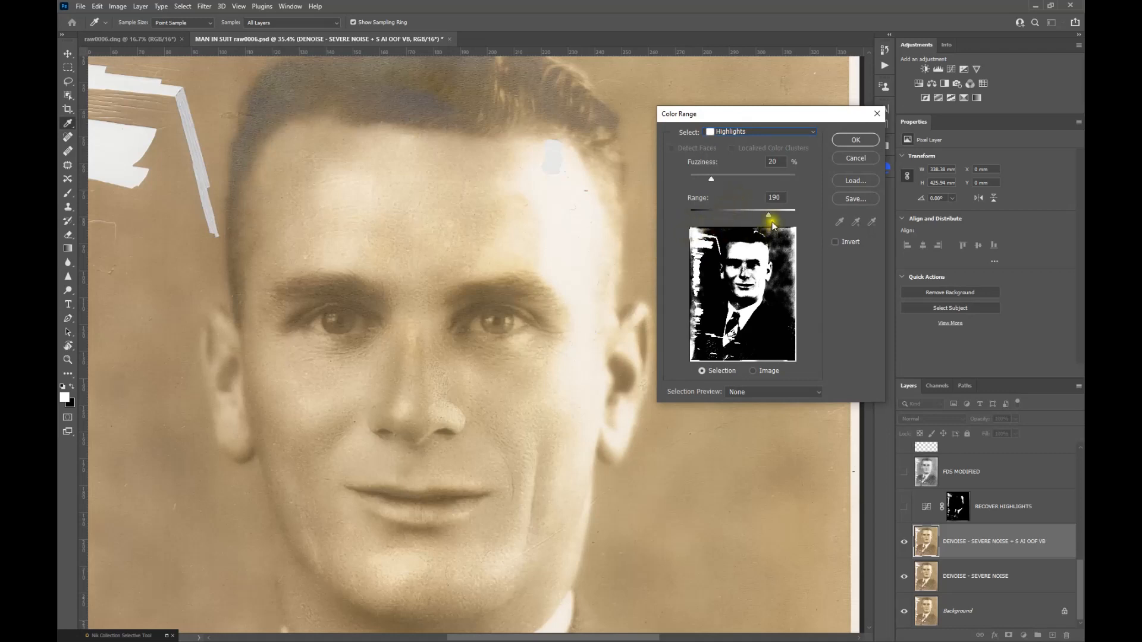
drag(708, 177, 704, 177)
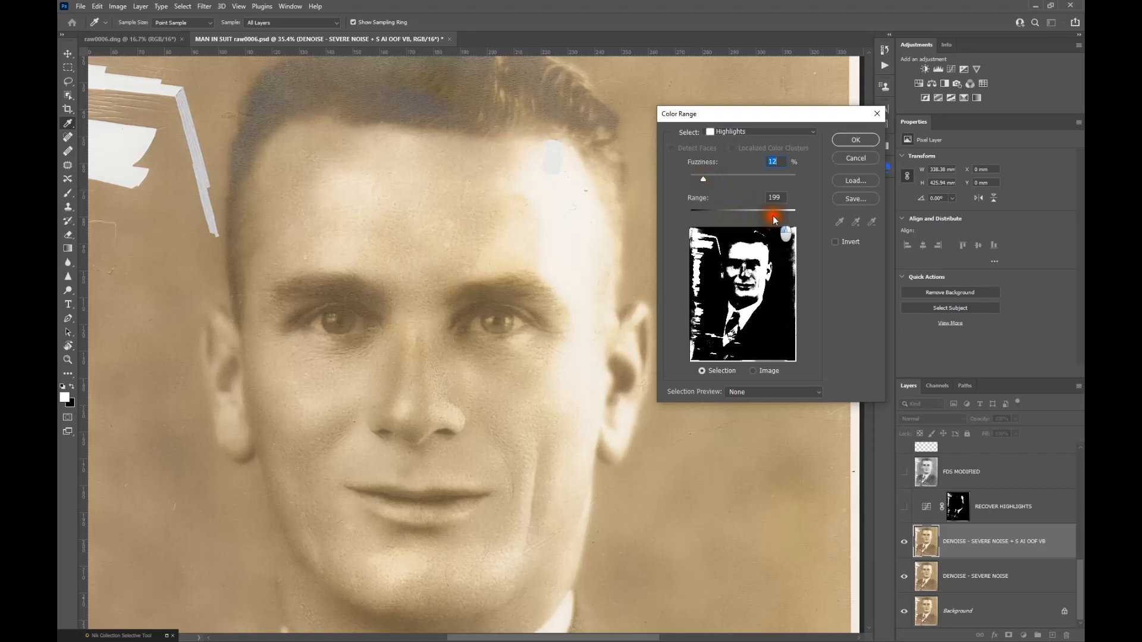
drag(777, 215, 791, 219)
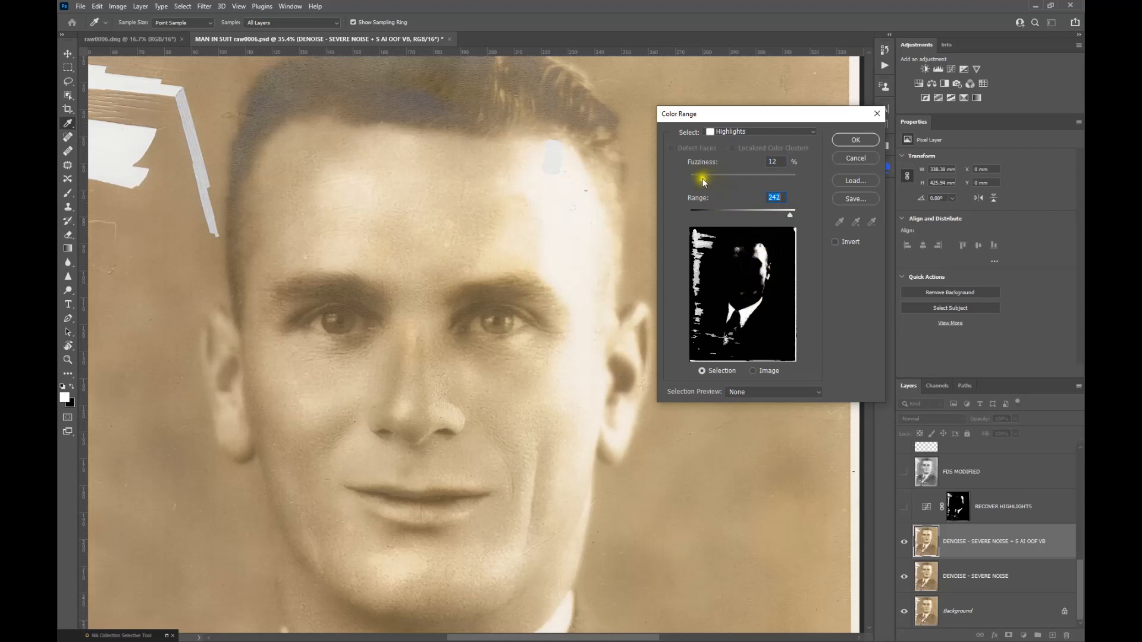
drag(702, 177, 700, 179)
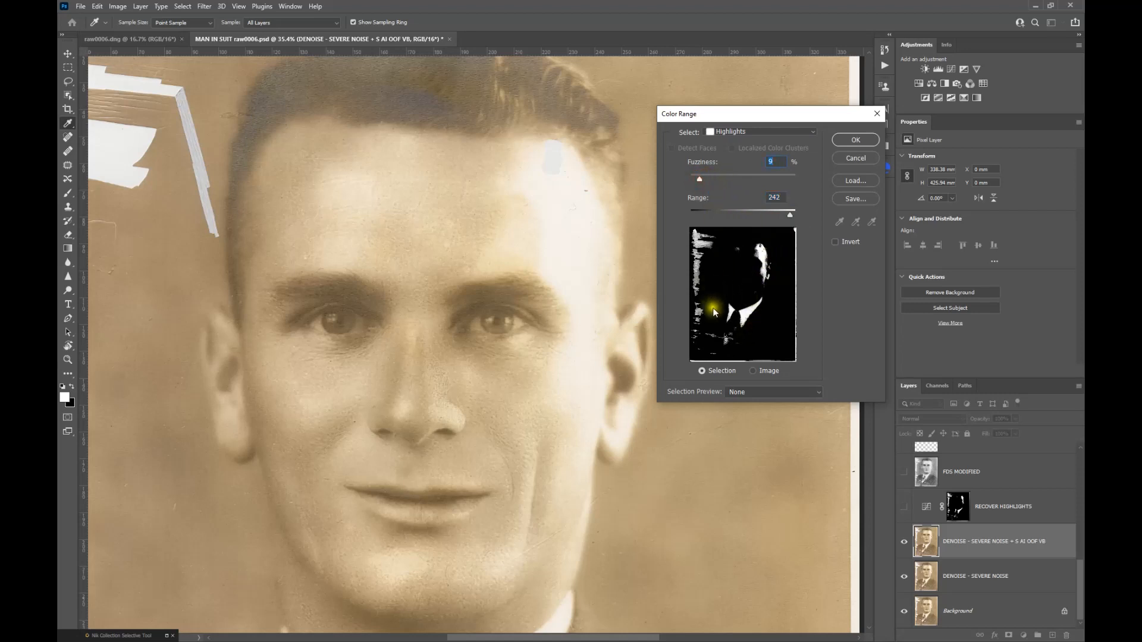
click(858, 141)
key(j)
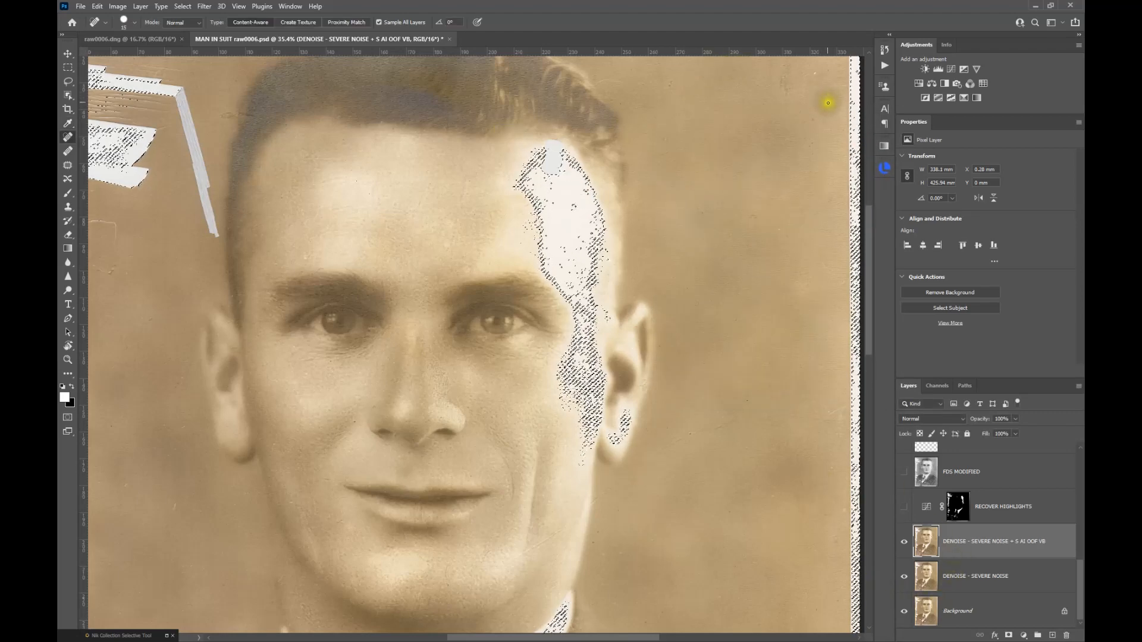
Add a Curves adjustment layer masked by the highlight selection, set it to Multiply, and compare the face with it off and on
click(950, 70)
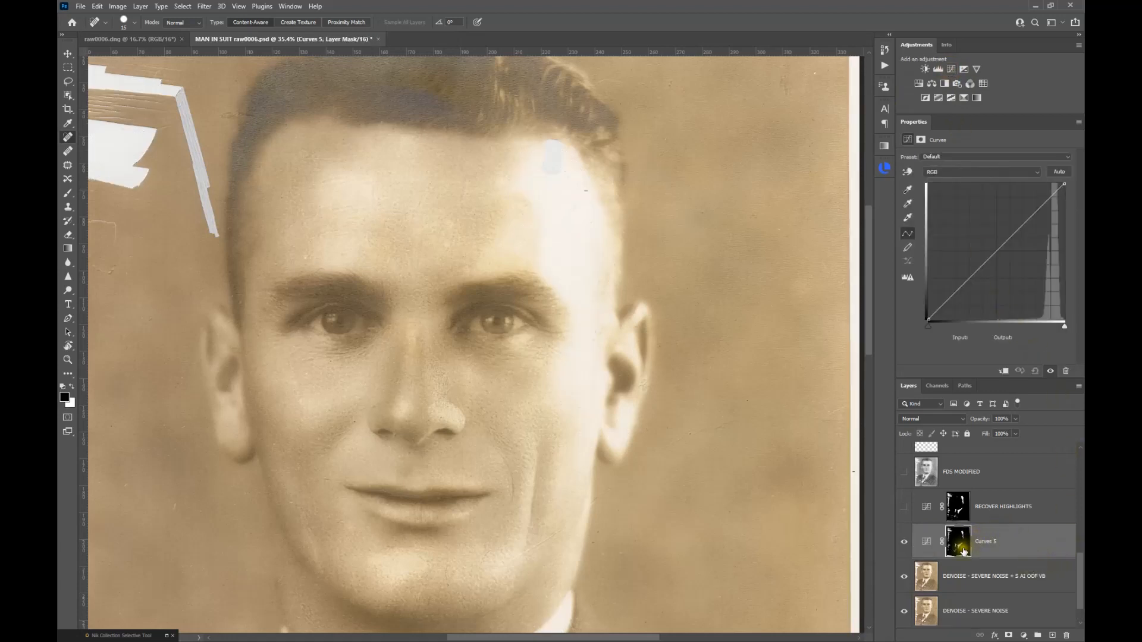
click(930, 542)
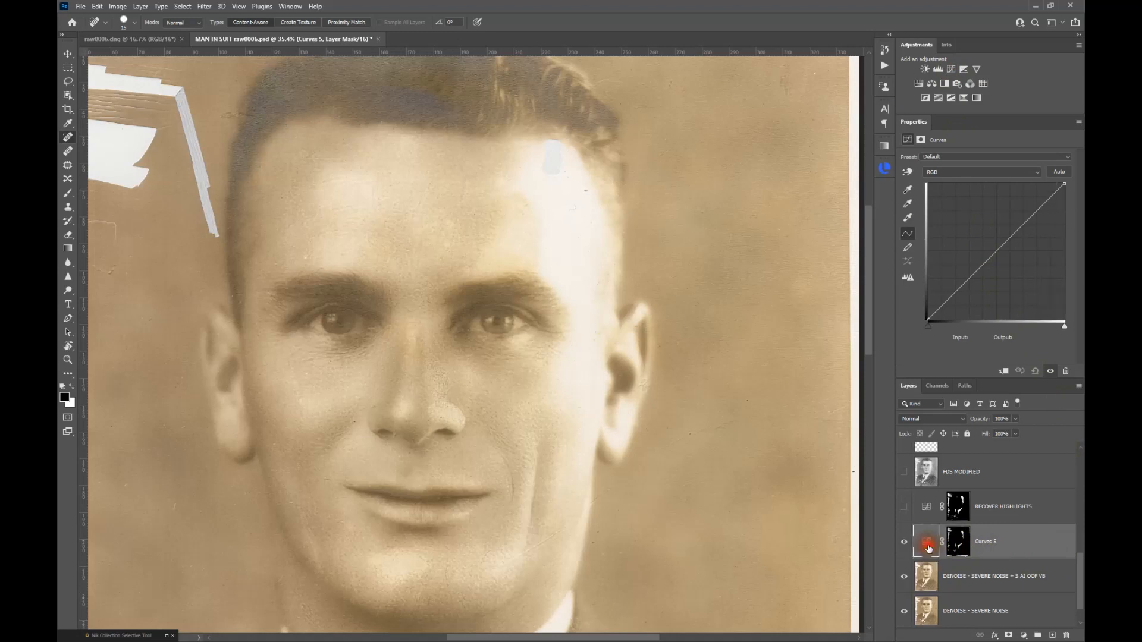
click(928, 419)
click(927, 417)
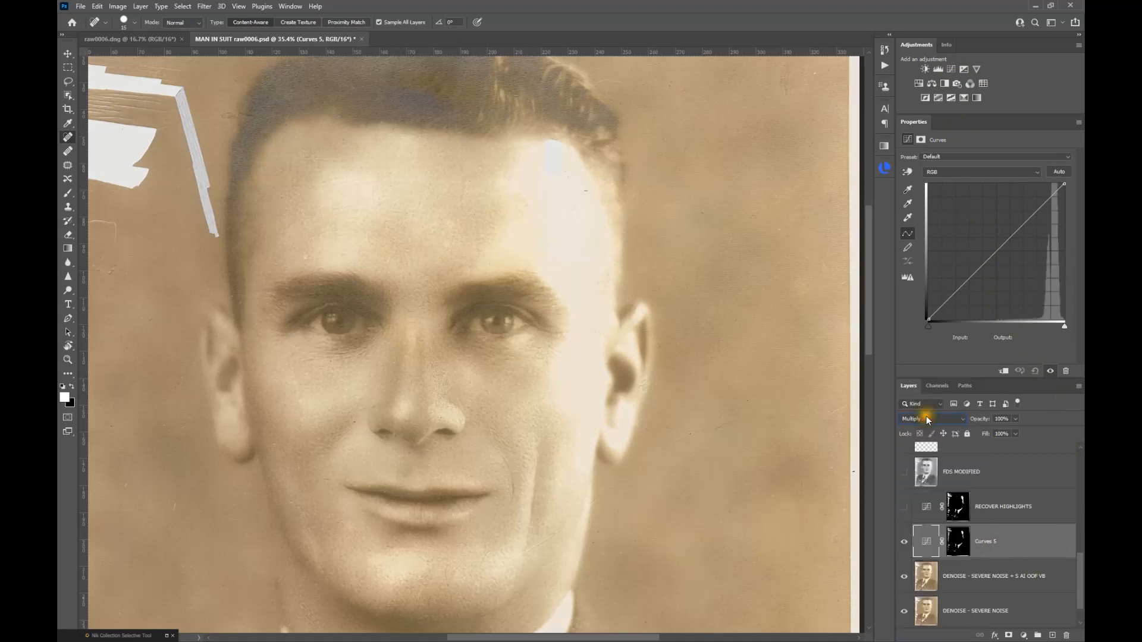
click(904, 543)
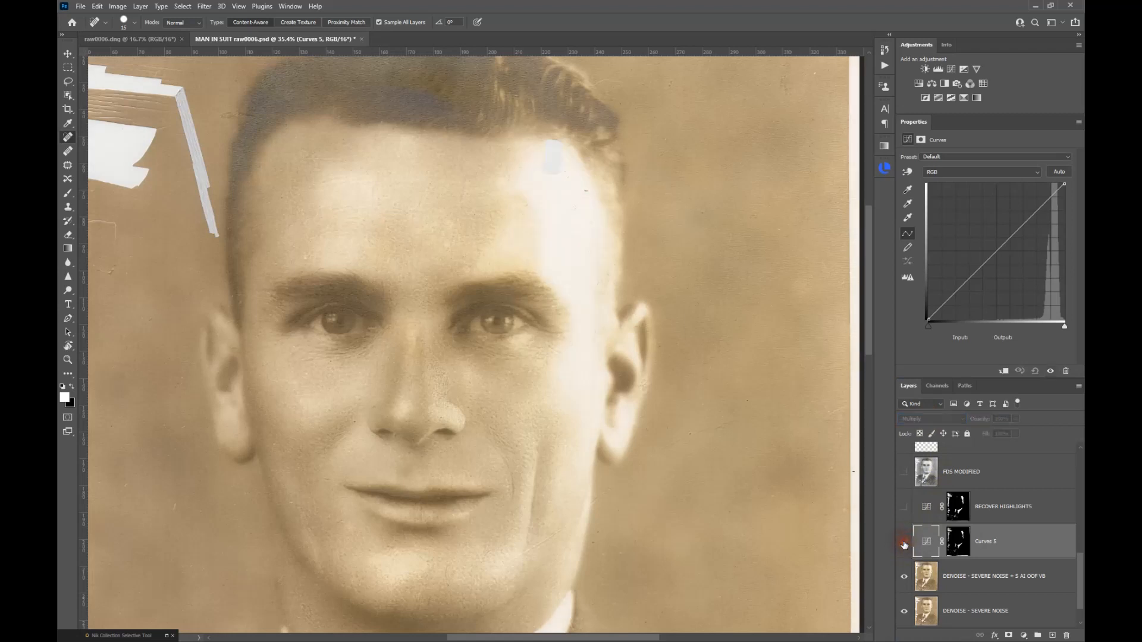
click(904, 543)
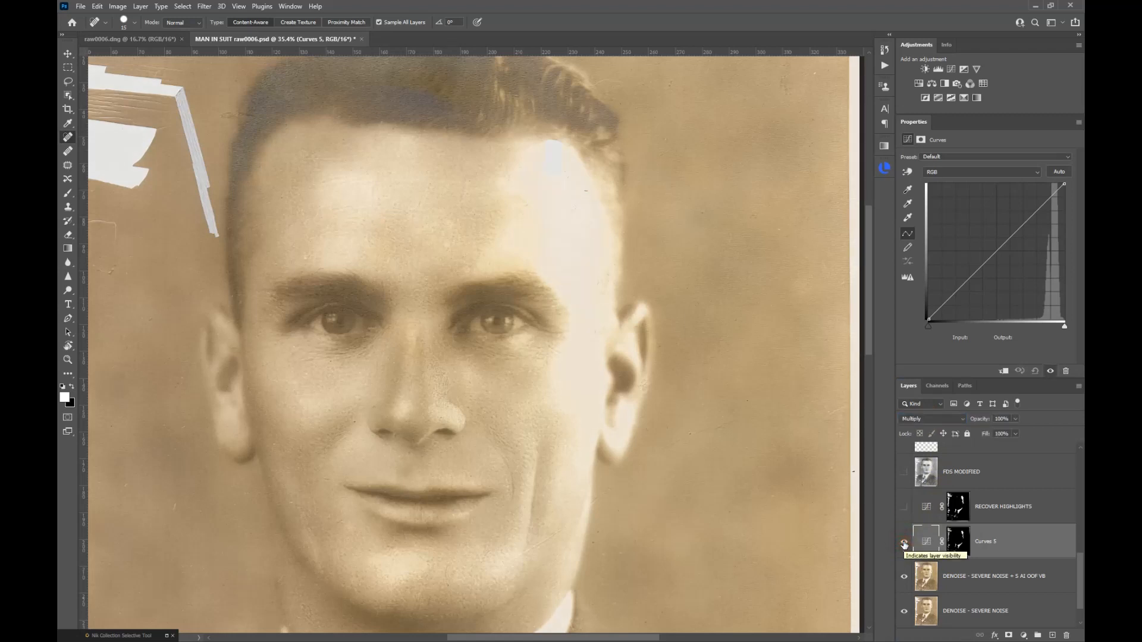
View the new Curves layer's mask on its own, feather it by 10 px, and return to the normal image view
click(958, 543)
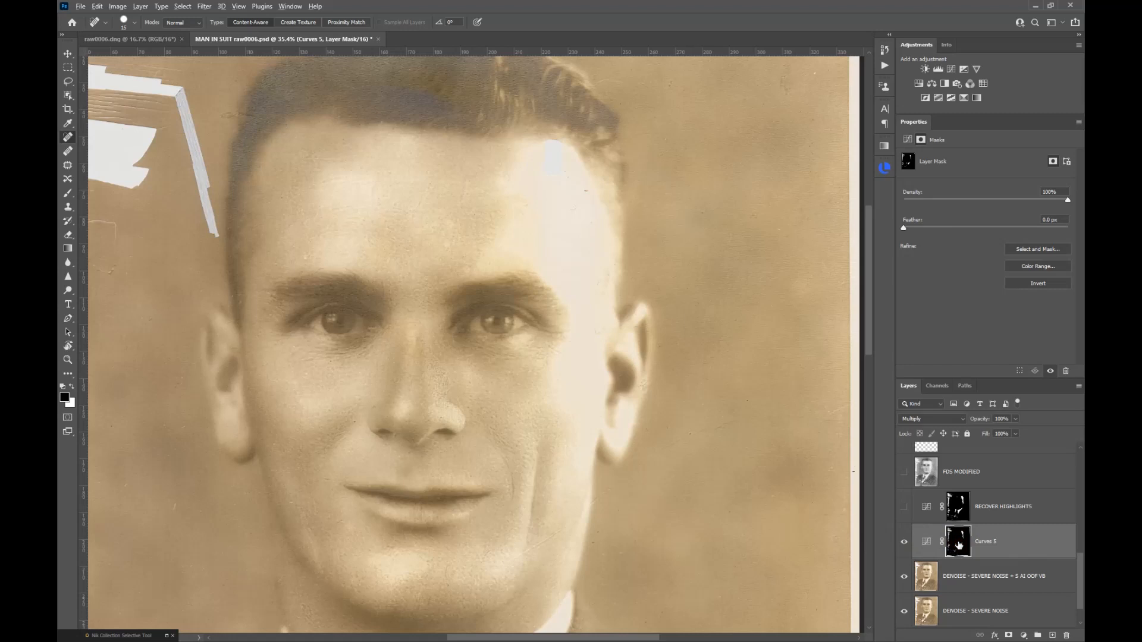
alt+click(958, 543)
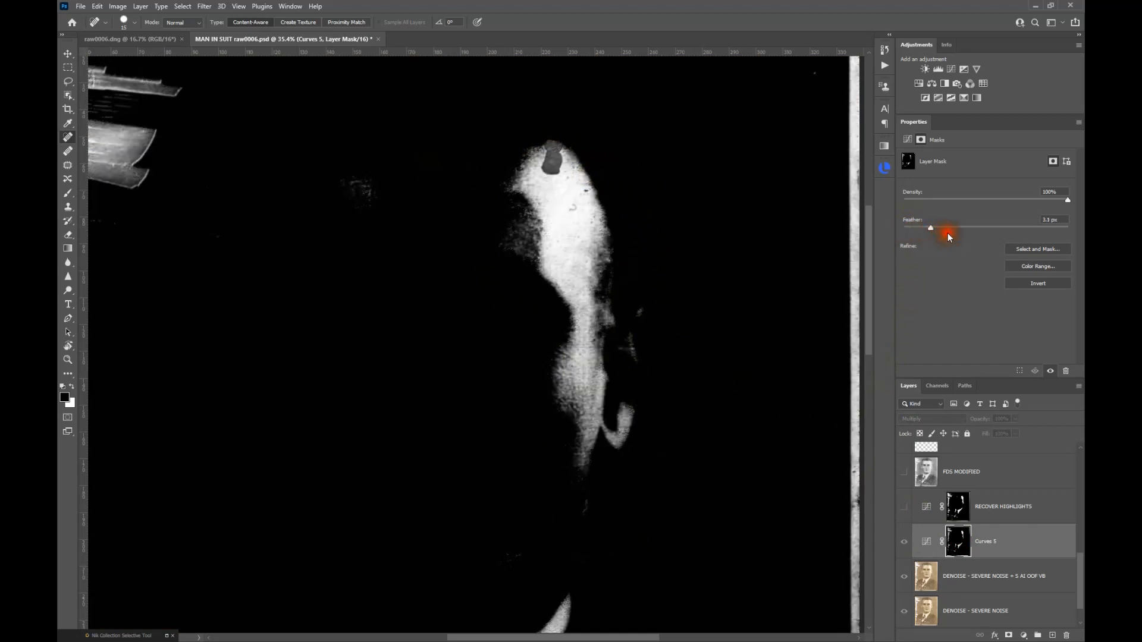
drag(946, 229, 967, 234)
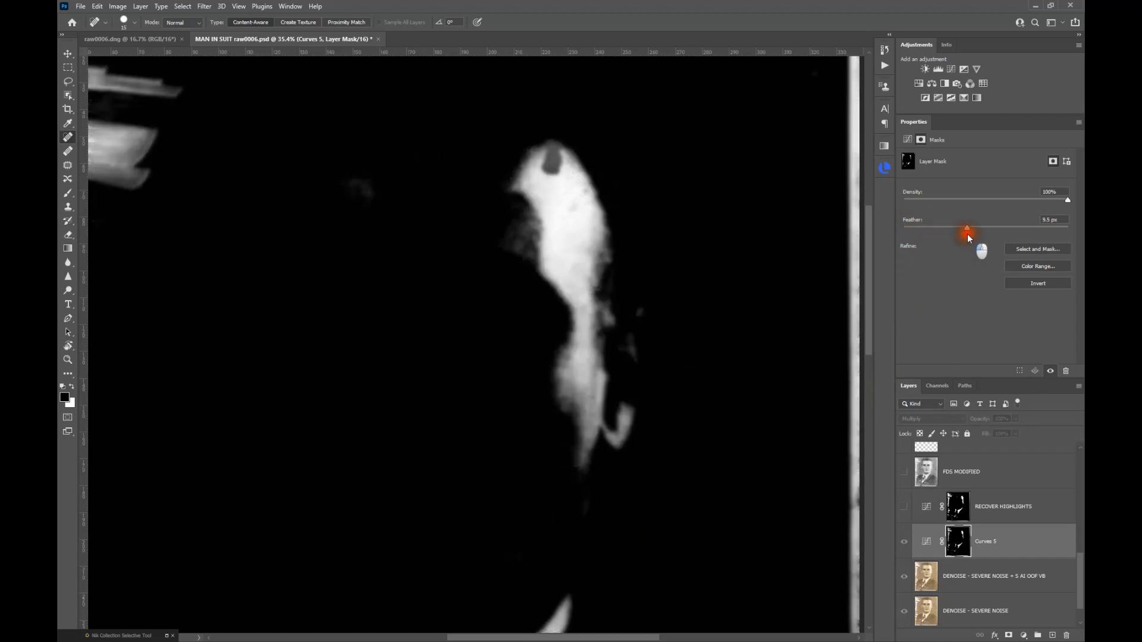
drag(966, 234, 968, 228)
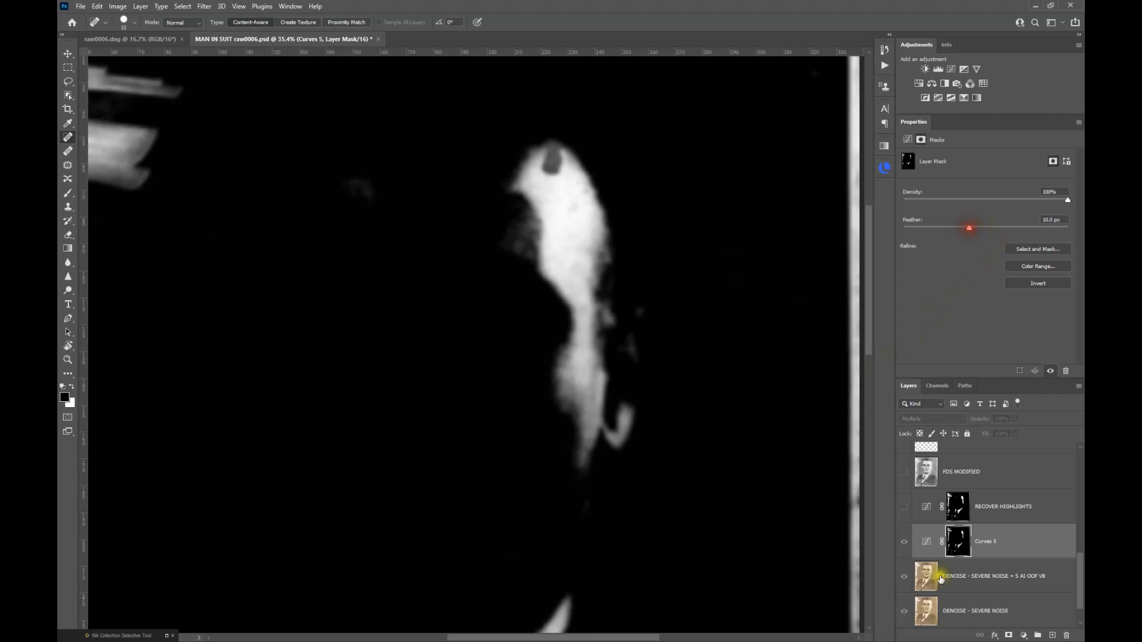
alt+click(967, 544)
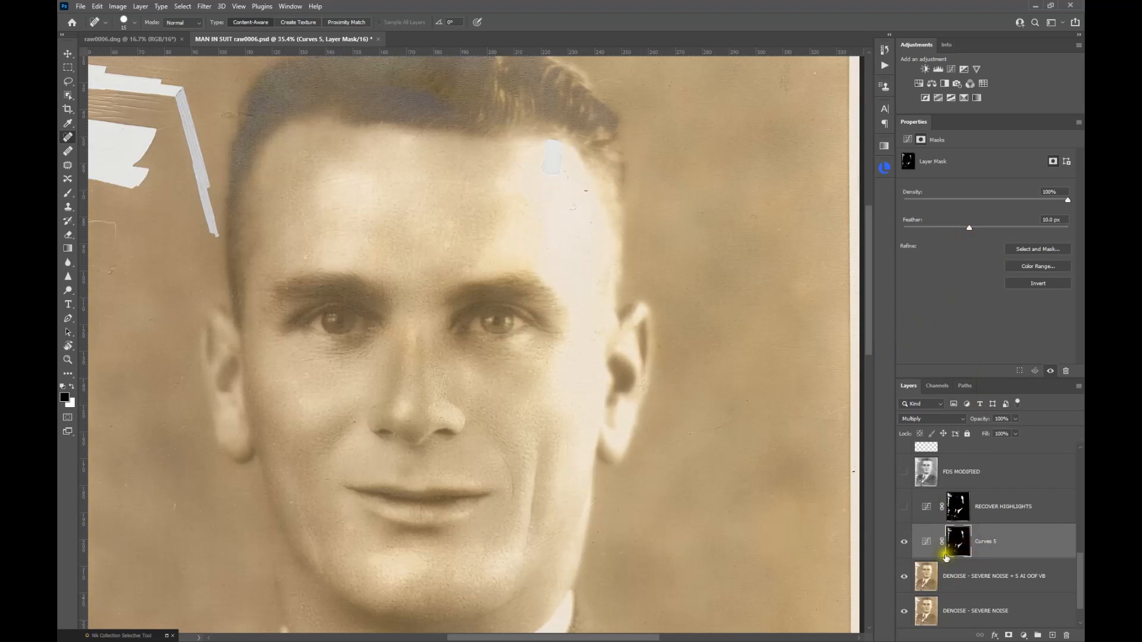
Compare the face with the Curves 5 layer off and on, and delete that layer
click(906, 543)
click(902, 544)
click(902, 532)
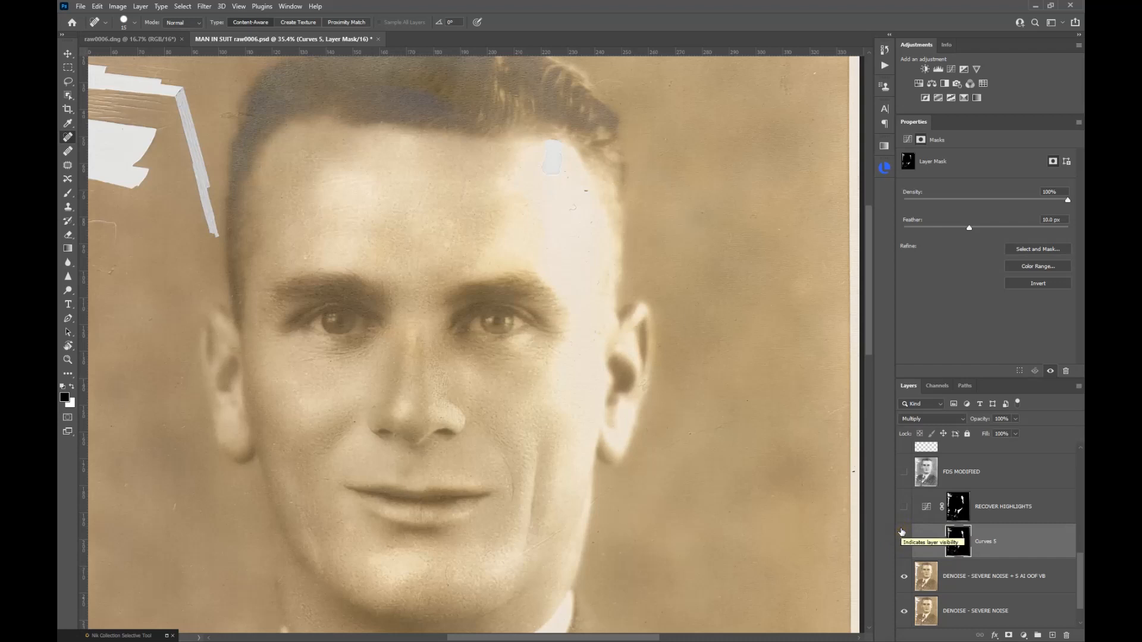
click(902, 531)
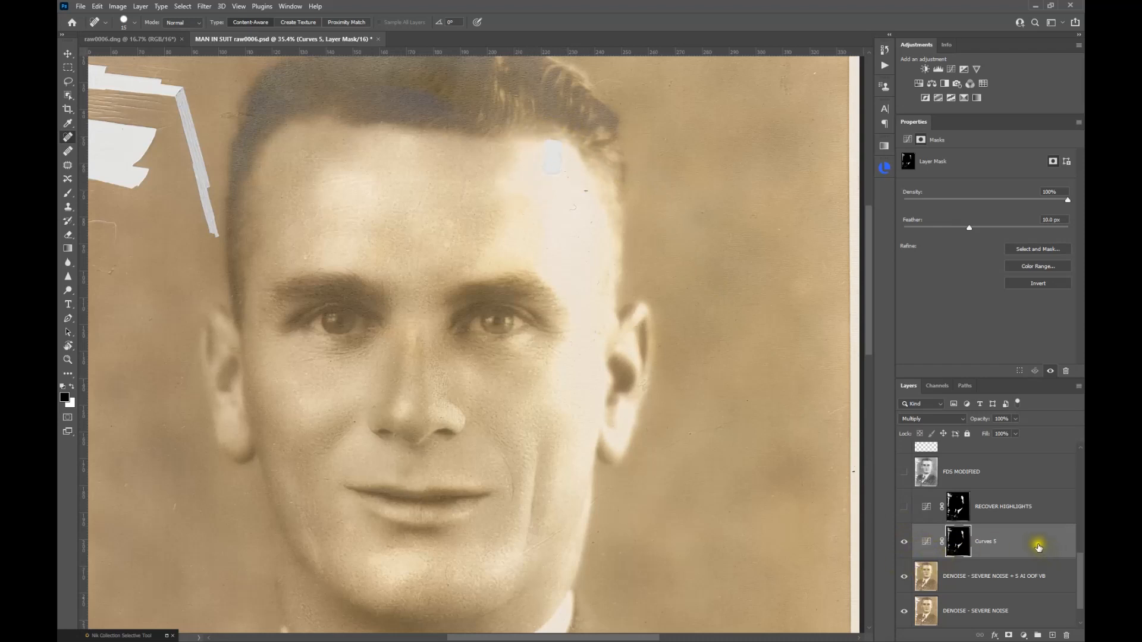
drag(1022, 551, 1066, 636)
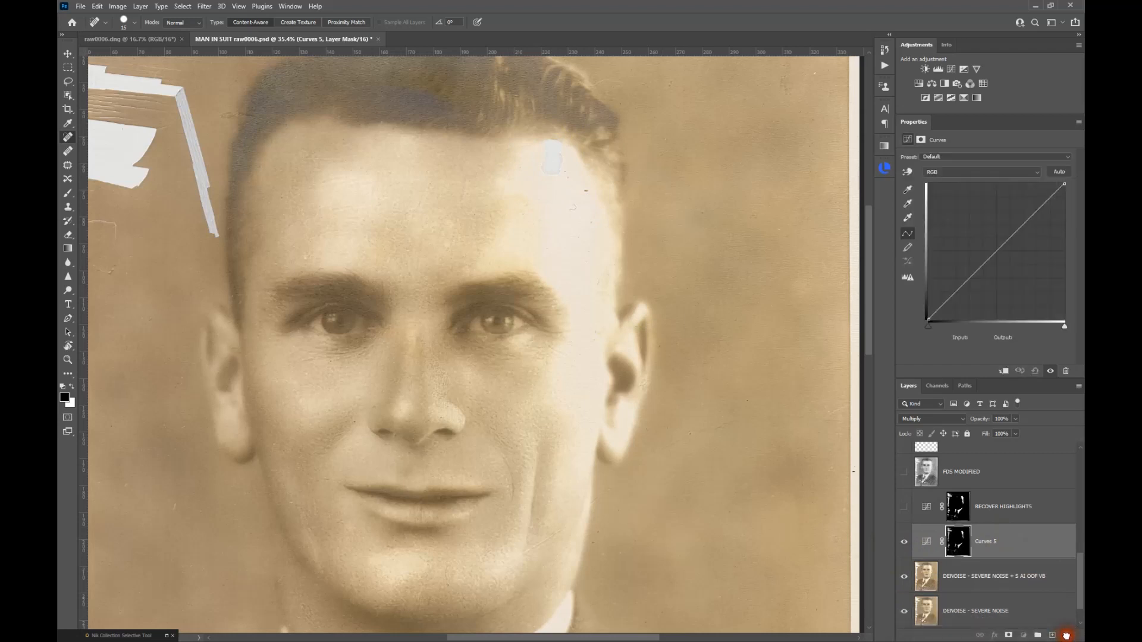
Make the RECOVER HIGHLIGHTS layer visible, select the FDS MODIFIED layer above it, and bring the whole portrait into view
click(904, 506)
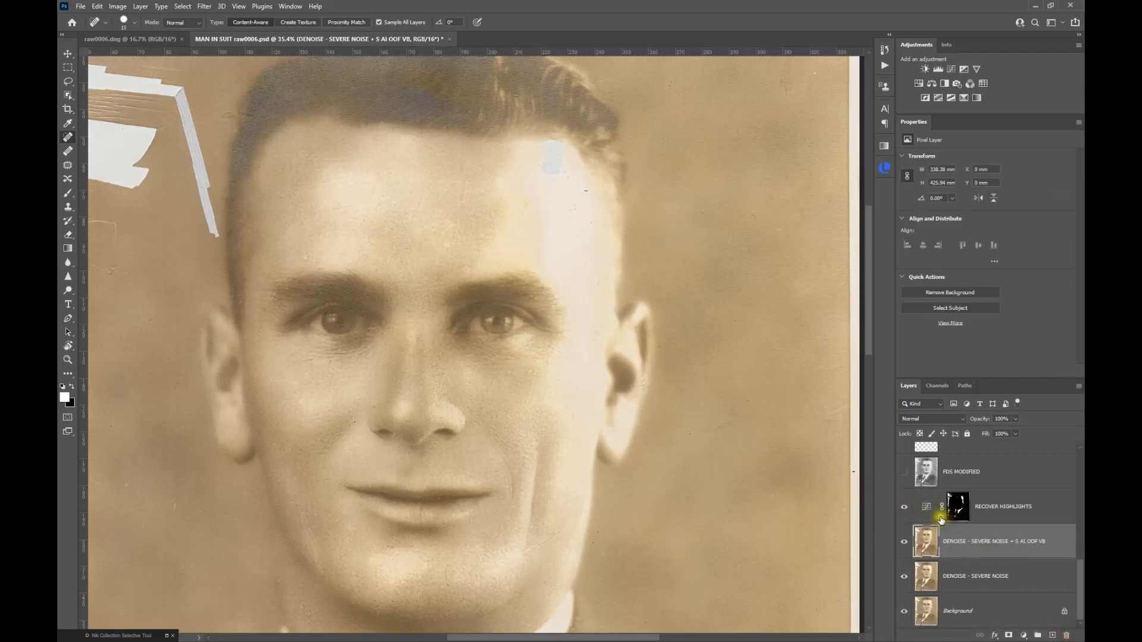
scroll(948, 526, up, 1)
click(985, 516)
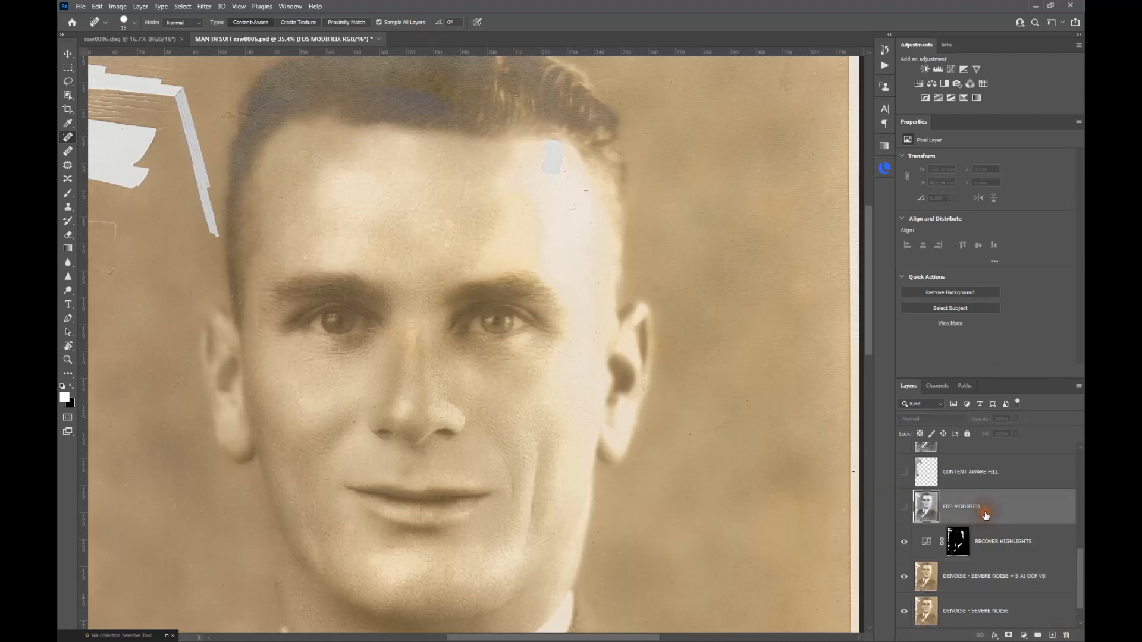
scroll(653, 431, down, 4)
drag(582, 467, 581, 377)
scroll(583, 390, down, 1)
drag(581, 416, 562, 331)
scroll(576, 375, down, 1)
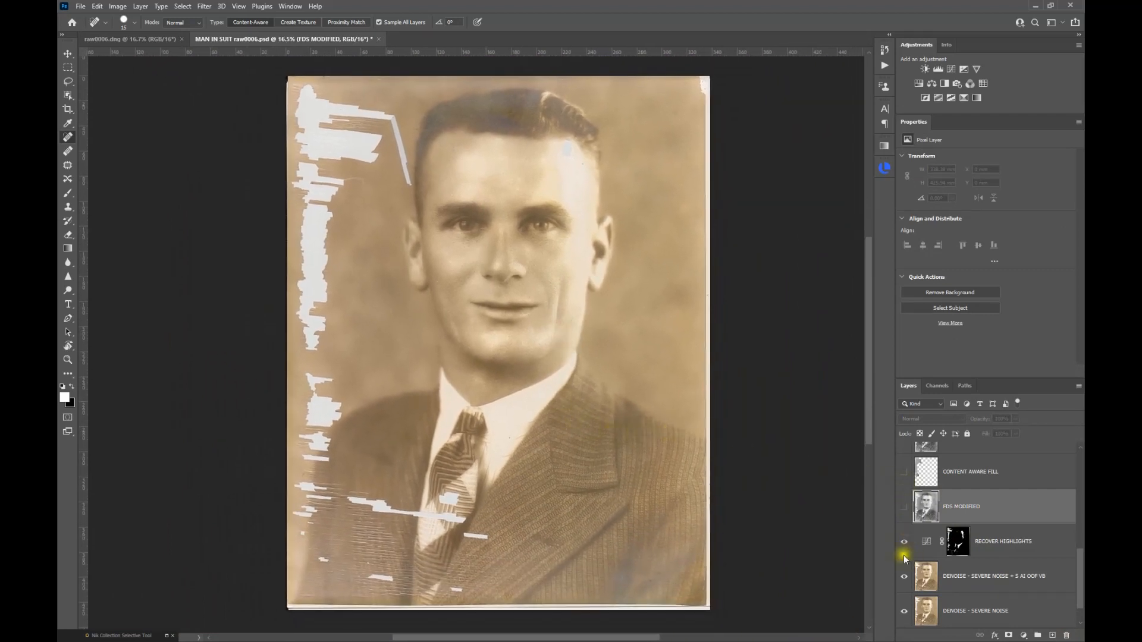
With the RECOVER HIGHLIGHTS layer selected, open the portrait in Silver Efex Pro 3 from the Nik Collection
click(996, 540)
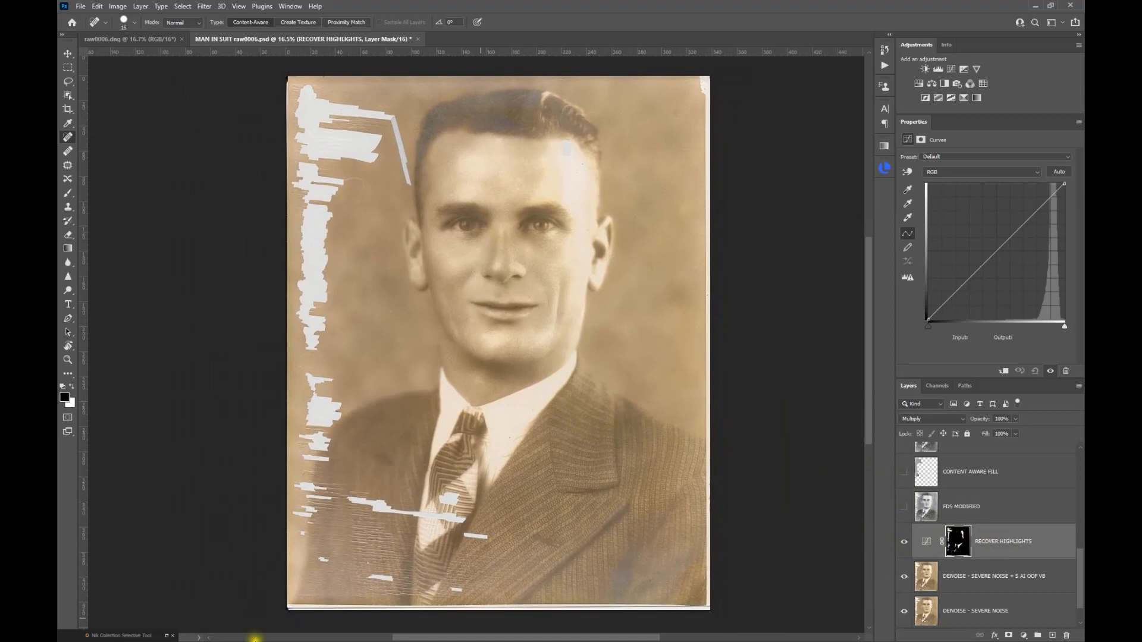
click(169, 636)
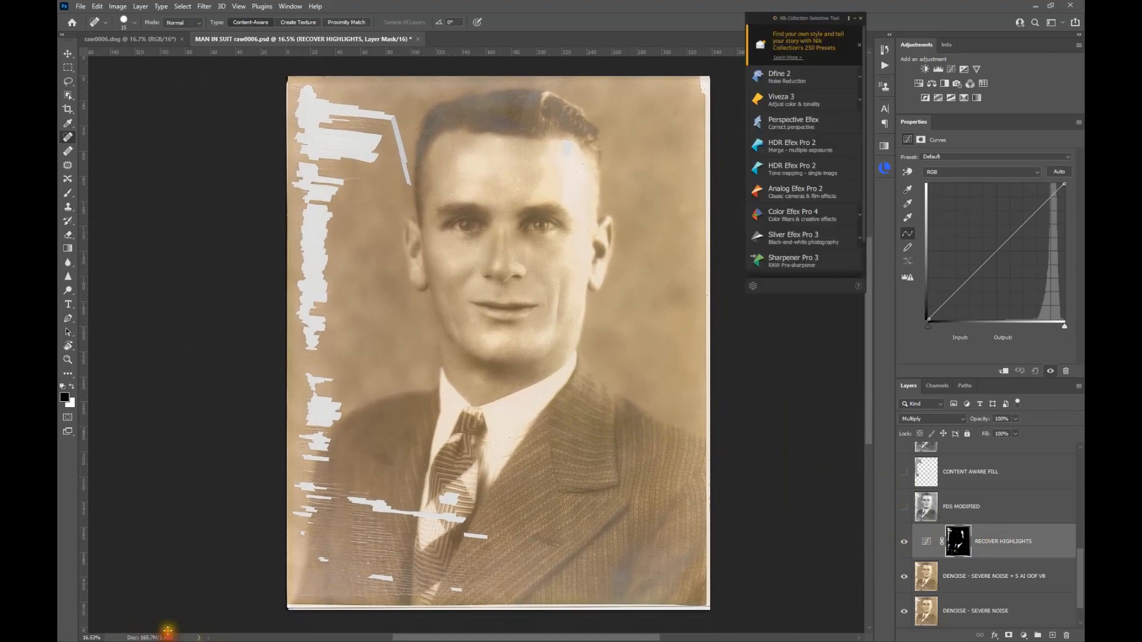
click(813, 244)
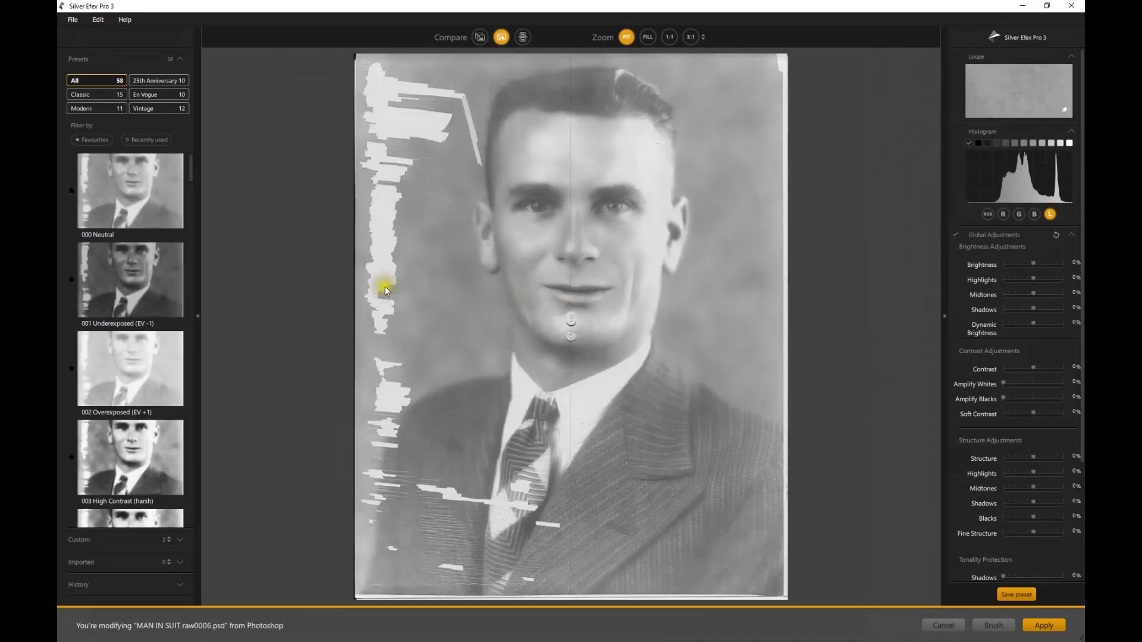
Limit the presets to favourites and try 005 High Structure (harsh), extending its split preview across most of the portrait
click(79, 140)
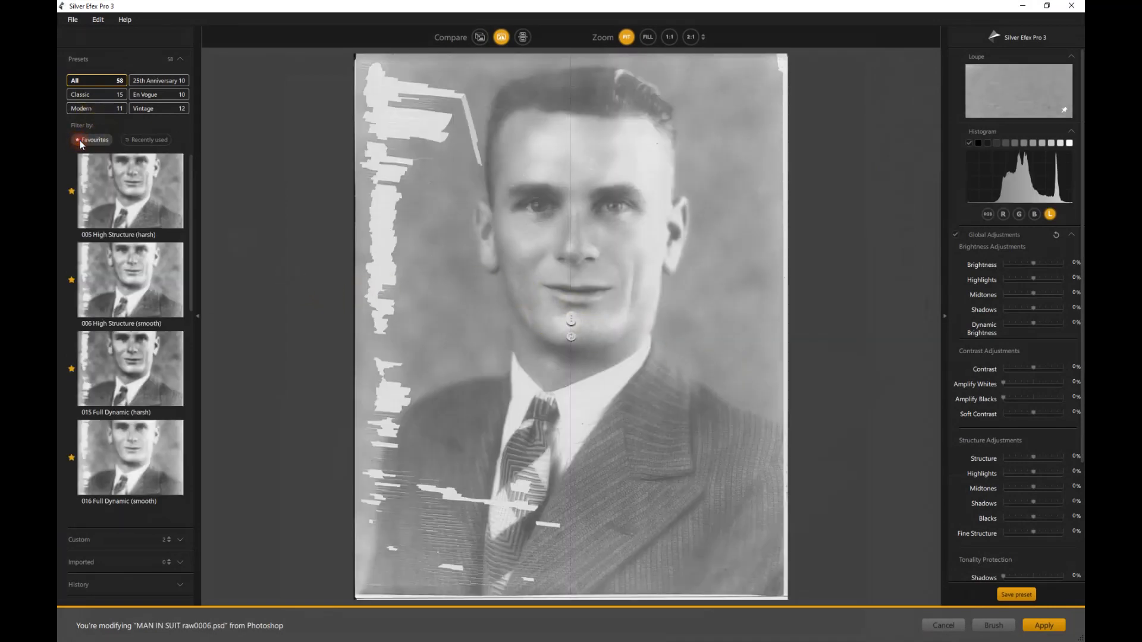
click(123, 194)
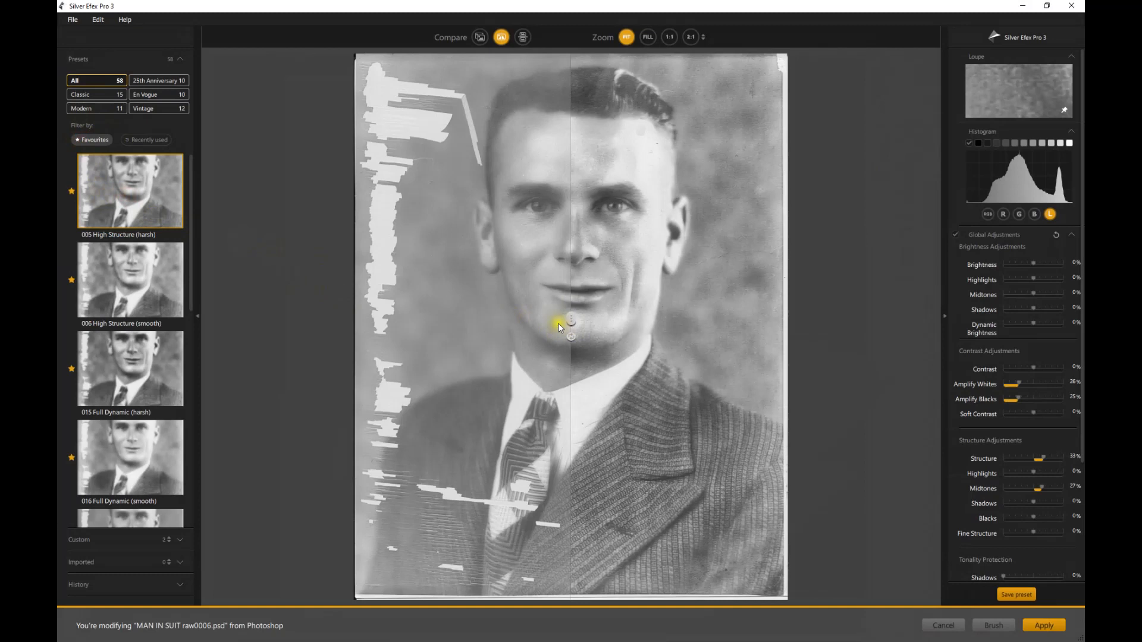
drag(569, 320, 413, 308)
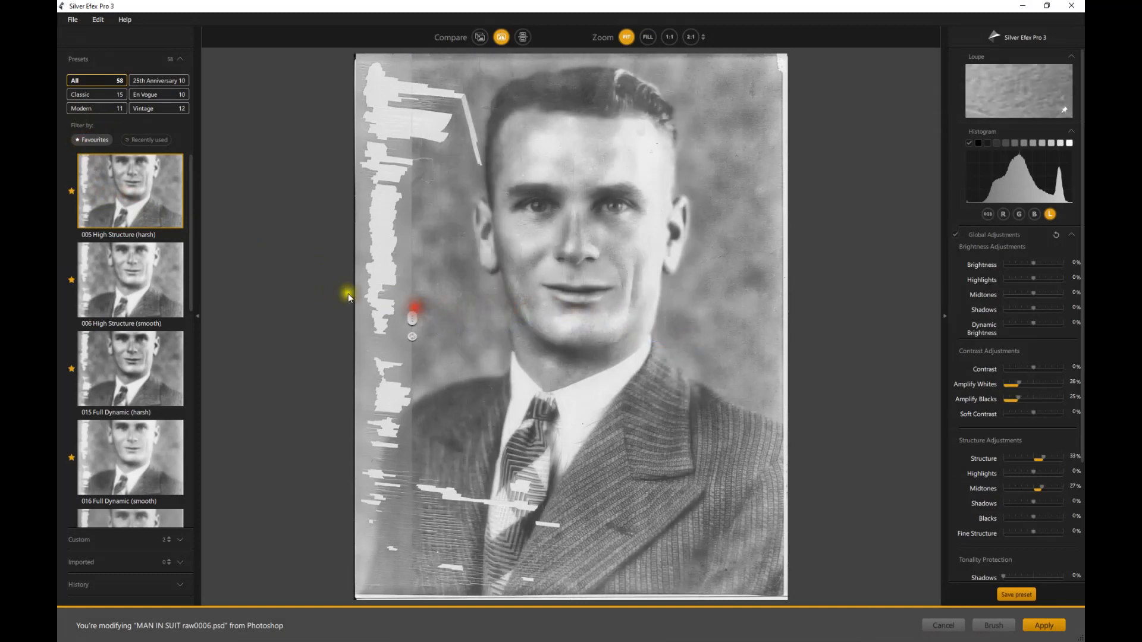
Apply the 016 Full Dynamic (smooth) preset and move the before/after divider towards the damaged edge of the portrait
scroll(86, 302, down, 2)
scroll(87, 306, down, 1)
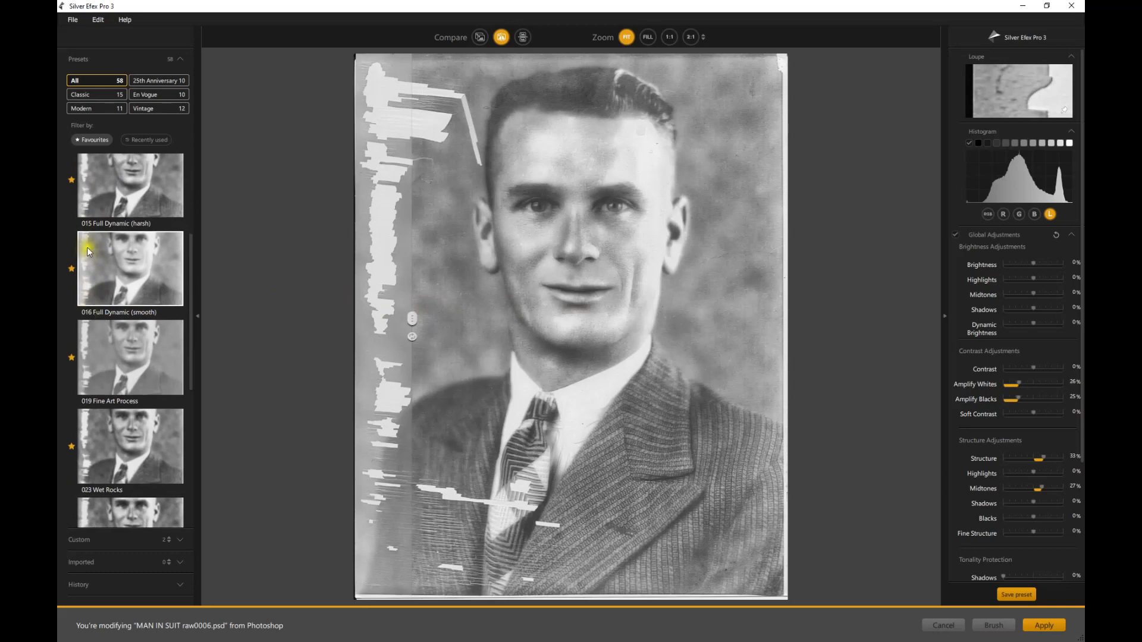
click(119, 268)
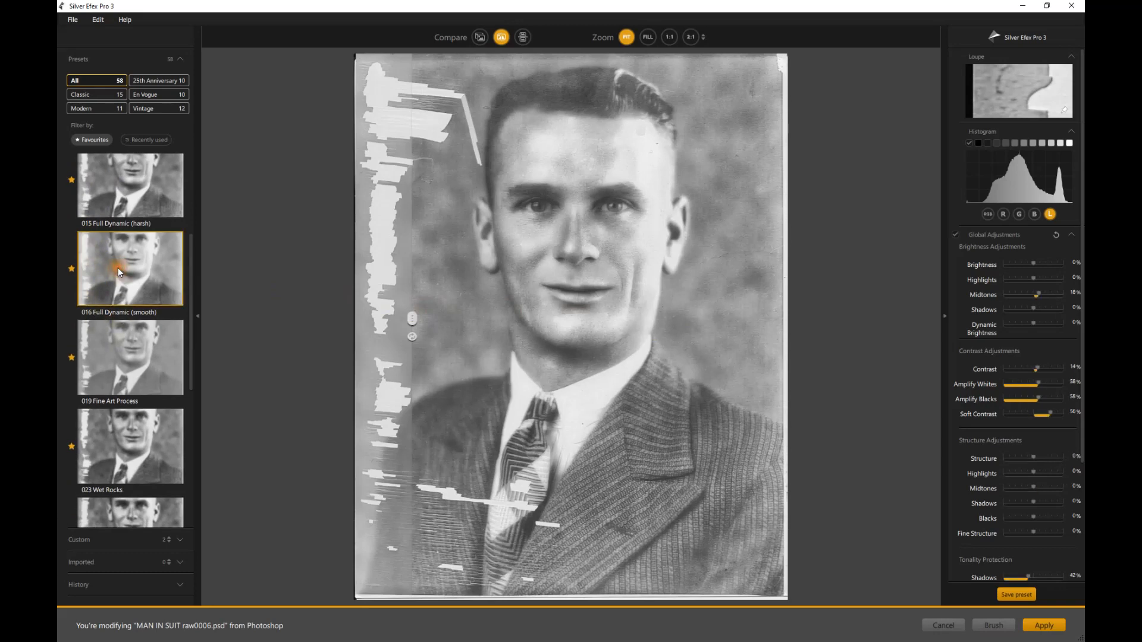
mouse_move(413, 316)
mouse_down()
mouse_move(722, 377)
mouse_move(403, 316)
mouse_up()
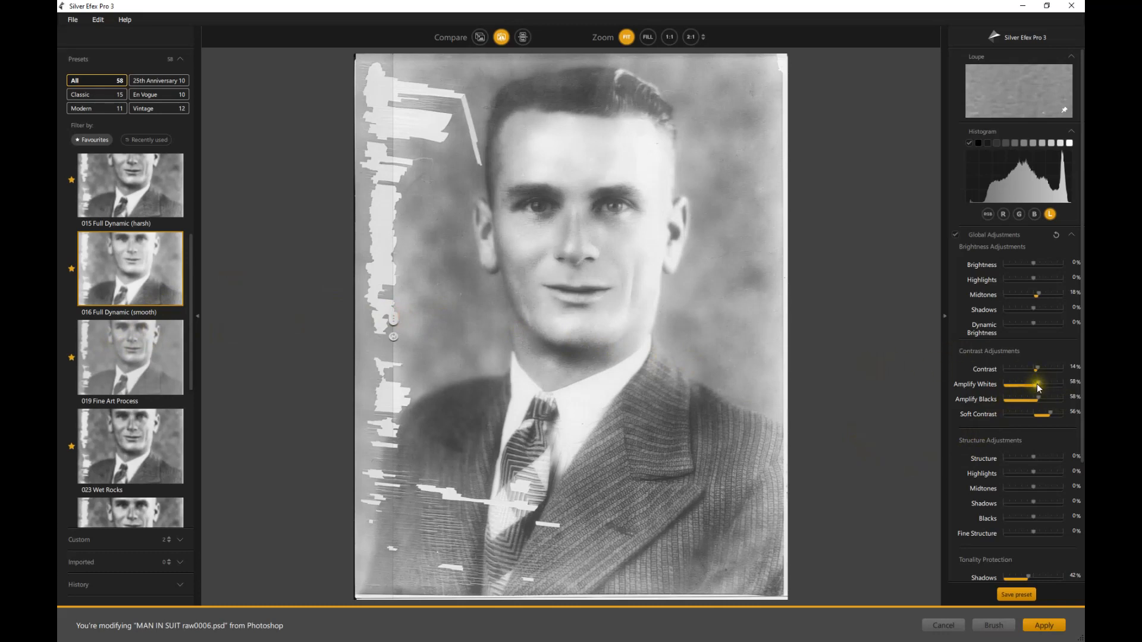
Set Amplify Whites to 9% and Amplify Blacks to 67%, and compare the result across the before/after divider
mouse_move(1038, 388)
mouse_down()
mouse_move(1011, 383)
mouse_move(1045, 399)
mouse_up()
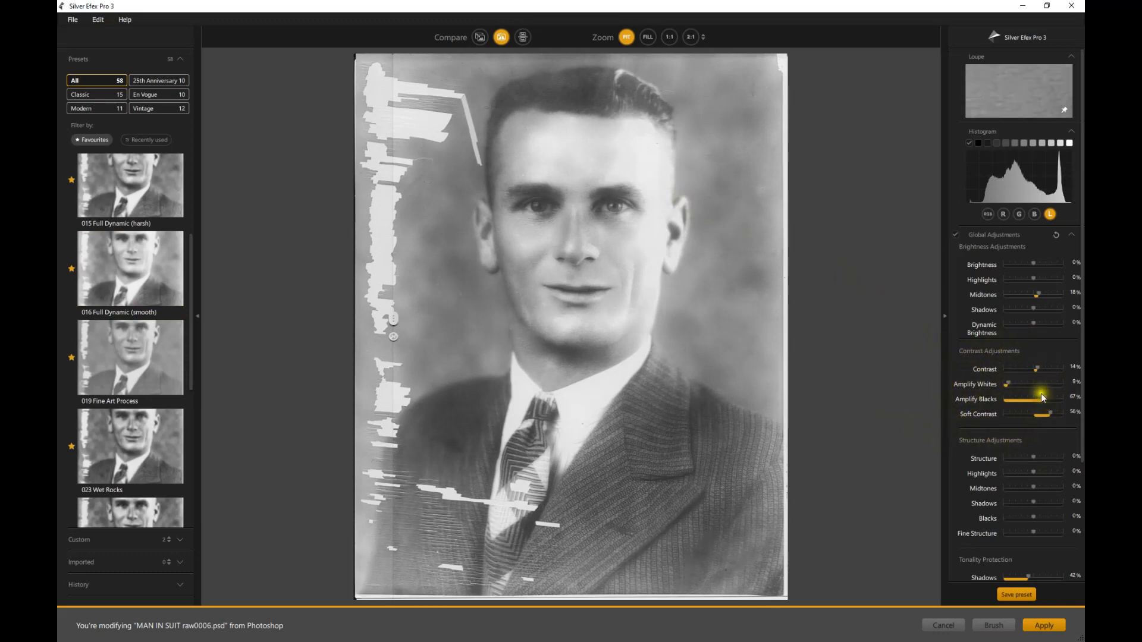
drag(397, 322, 408, 296)
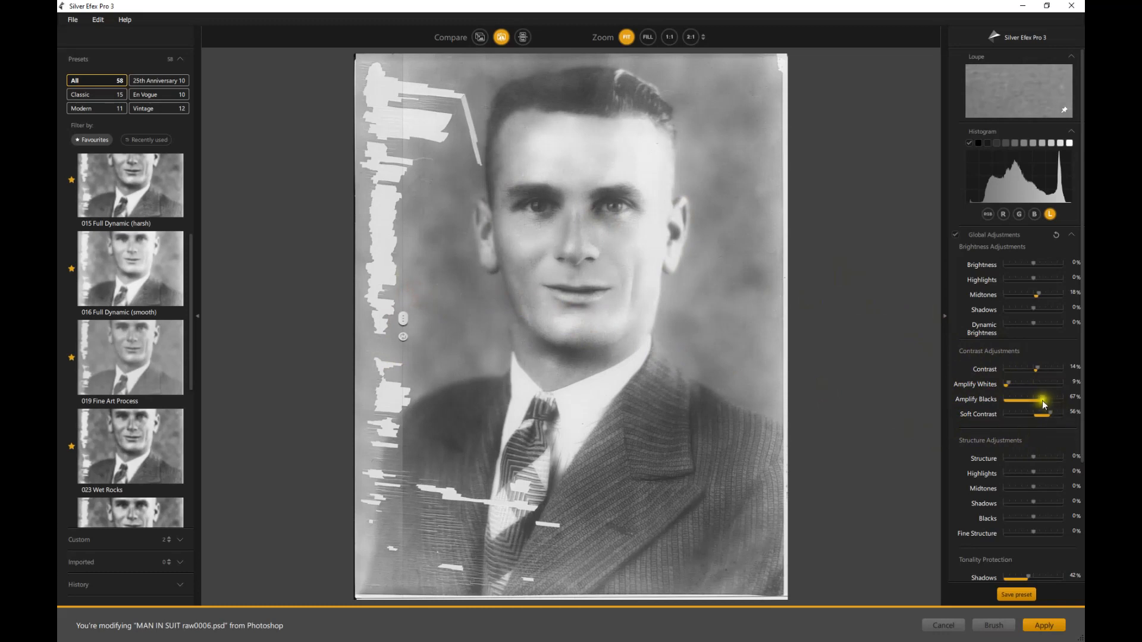
Lower Amplify Whites to 8% and apply the Silver Efex Pro 3 conversion to the portrait
drag(1008, 385, 1011, 385)
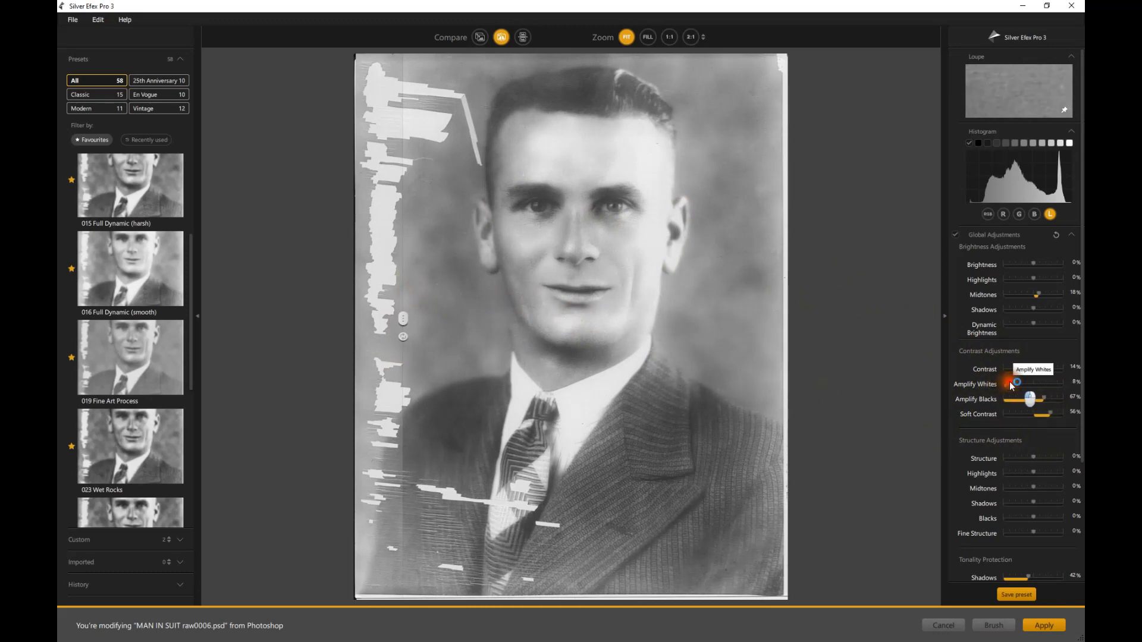
click(1040, 629)
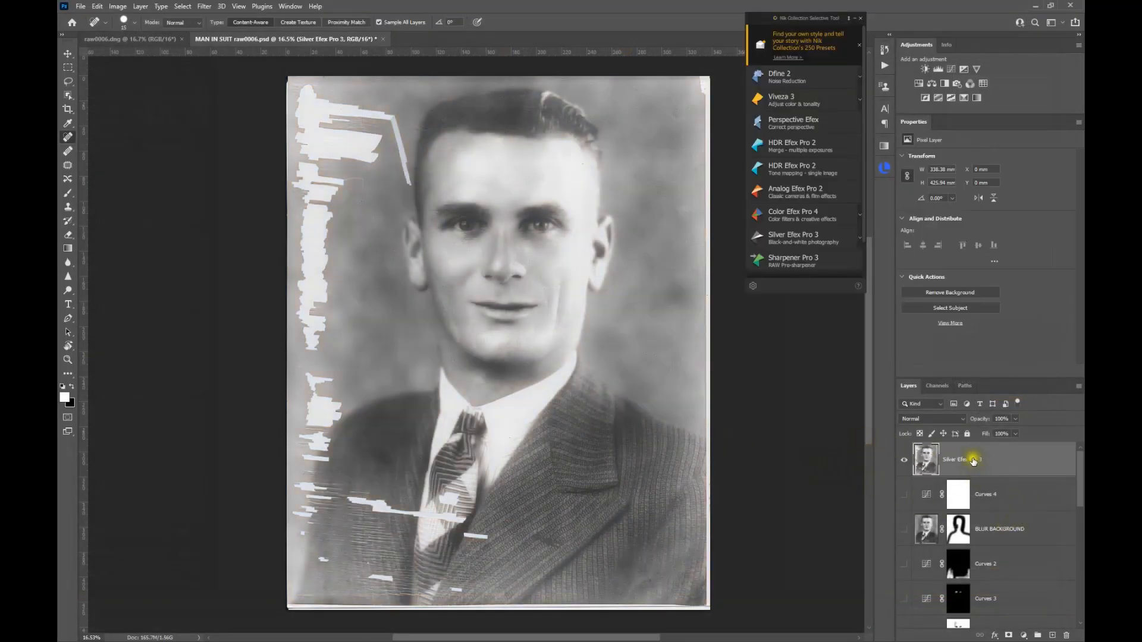
Hide the Silver Efex Pro 3 layer, and show and select the FDS MODIFIED layer above RECOVER HIGHLIGHTS
click(903, 463)
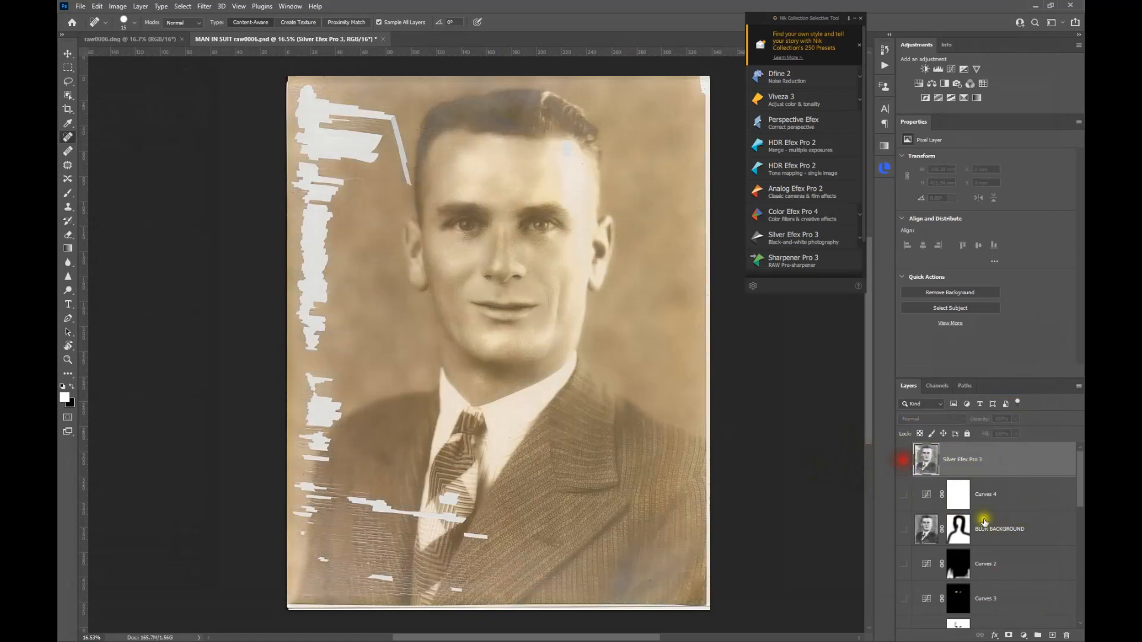
scroll(985, 535, down, 5)
scroll(985, 542, down, 2)
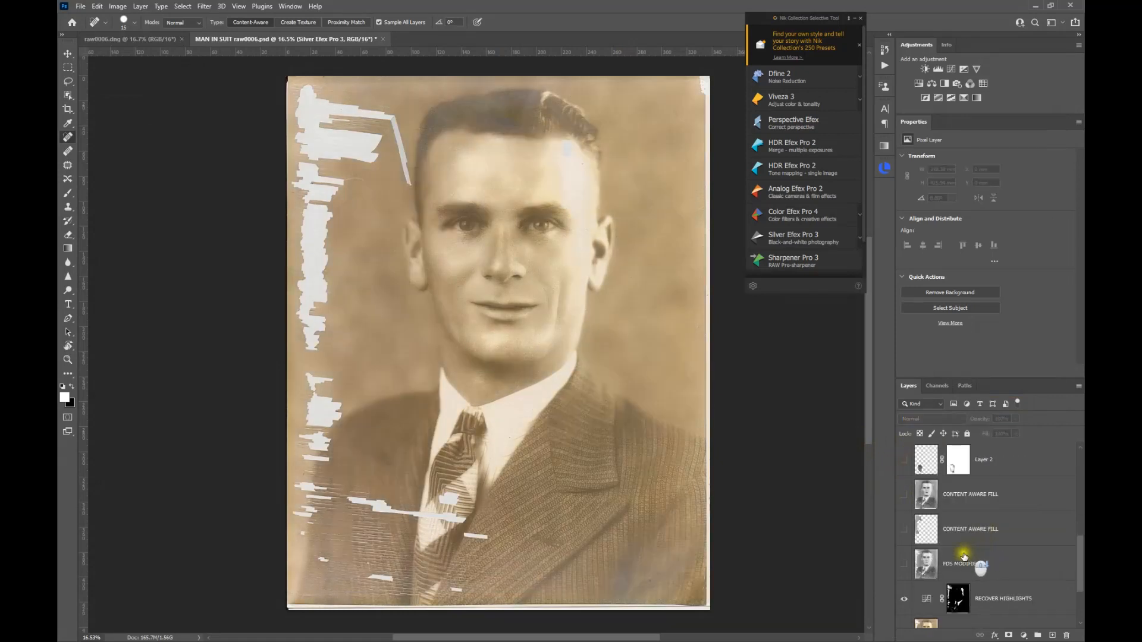
scroll(936, 529, down, 2)
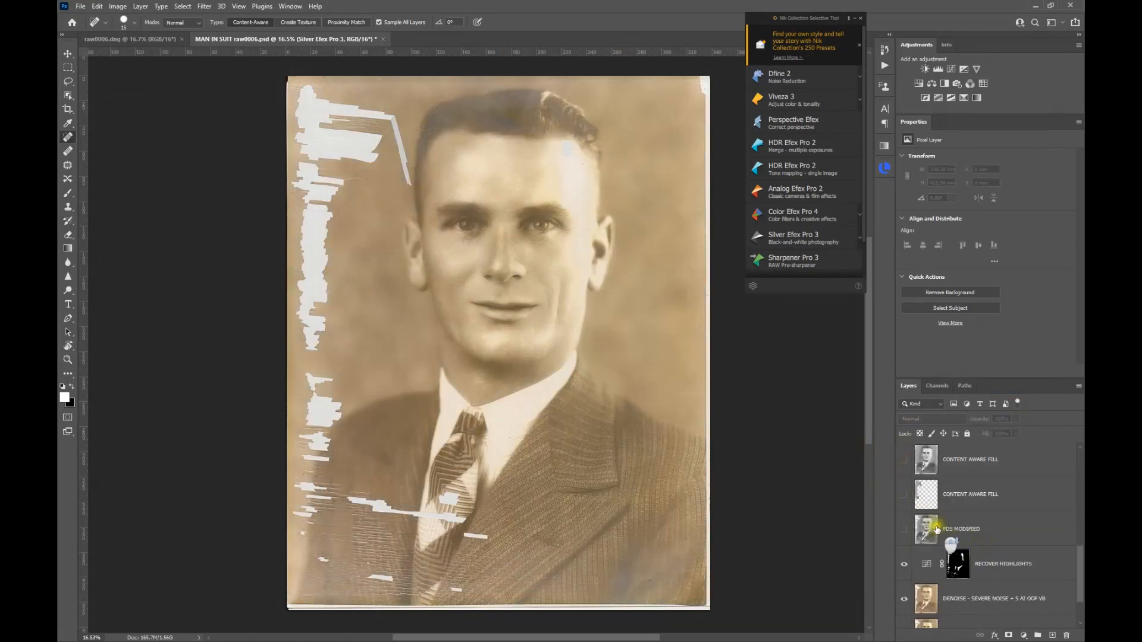
click(903, 529)
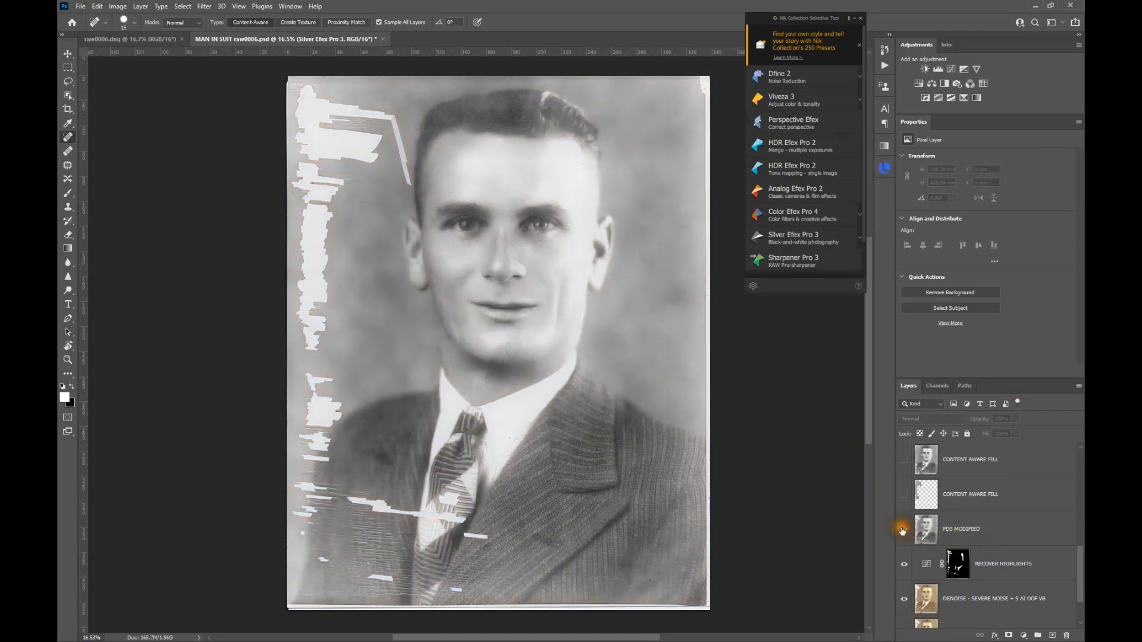
click(936, 536)
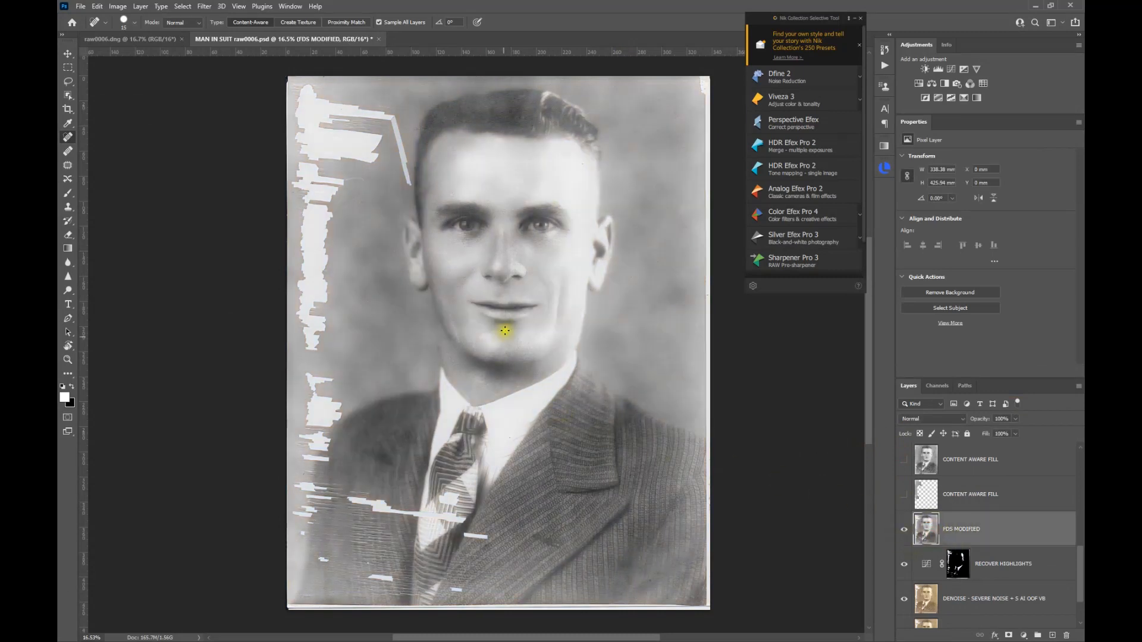
Compare the portrait with and without the FDS MODIFIED black-and-white layer at a closer view
scroll(510, 284, up, 2)
click(904, 532)
click(906, 532)
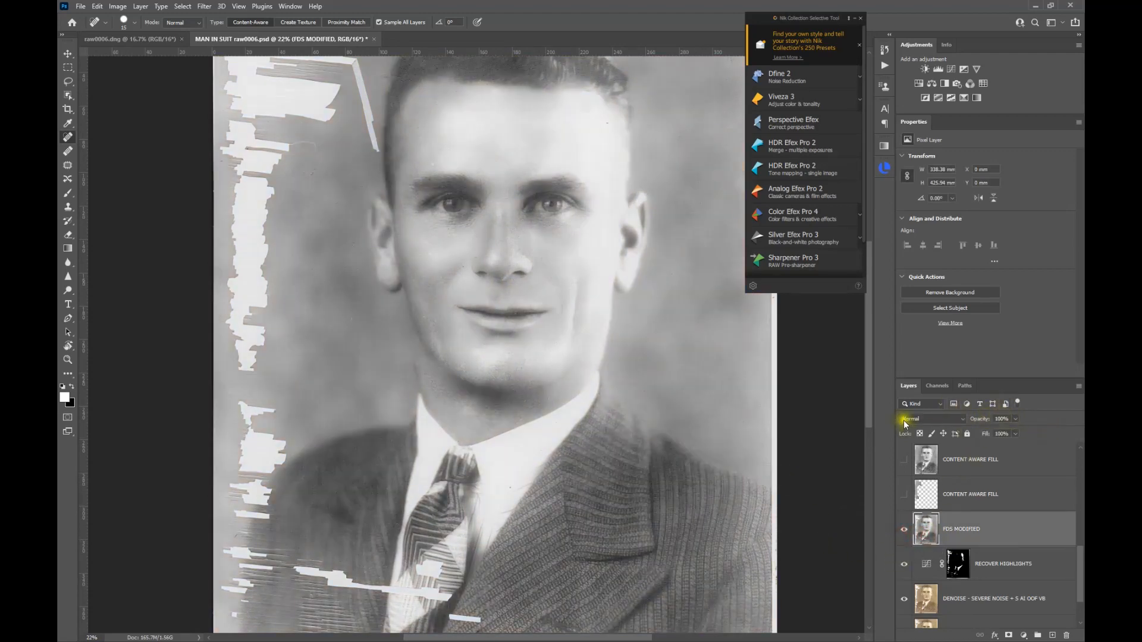
click(904, 533)
click(904, 532)
scroll(905, 531, down, 2)
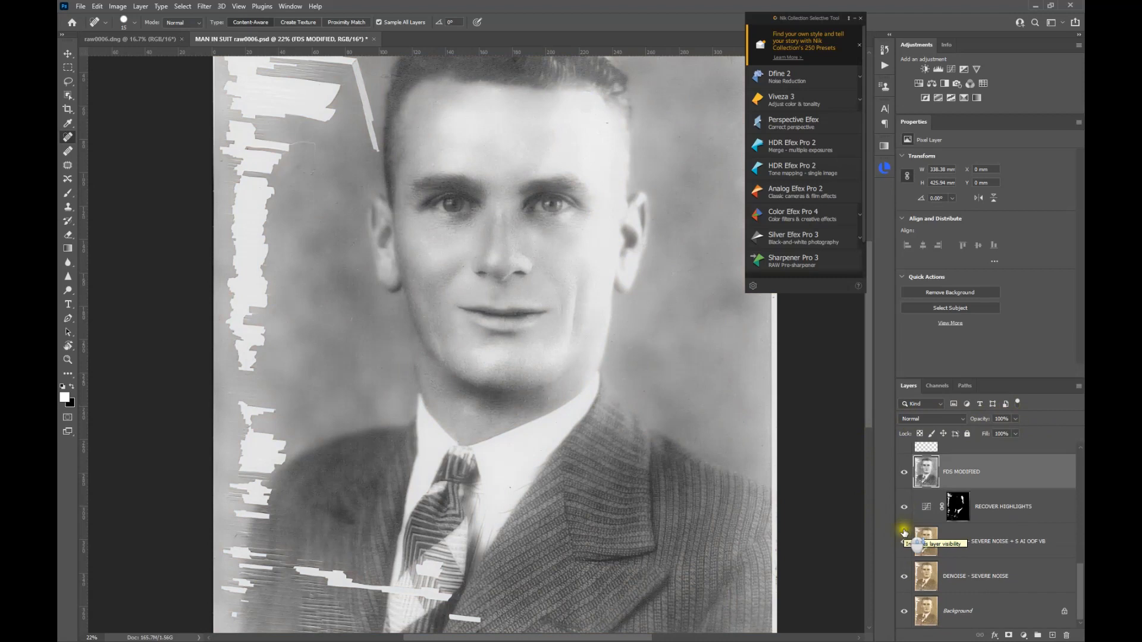
Preview the CONTENT AWARE FILL layer directly above FDS MODIFIED, and hide it again
scroll(922, 528, up, 2)
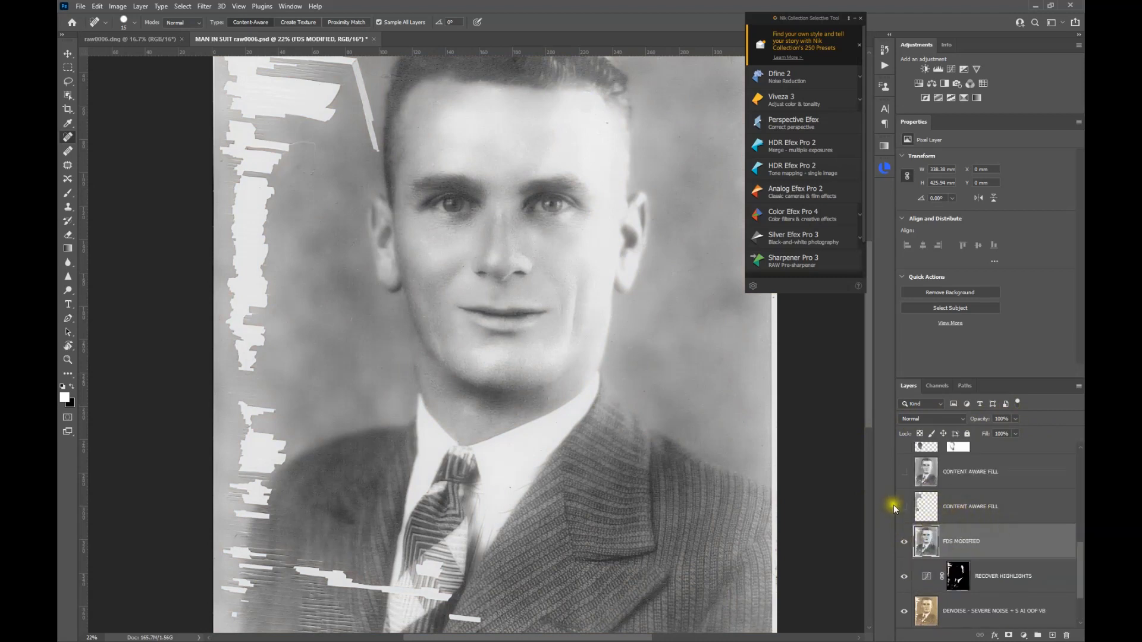
scroll(584, 390, down, 2)
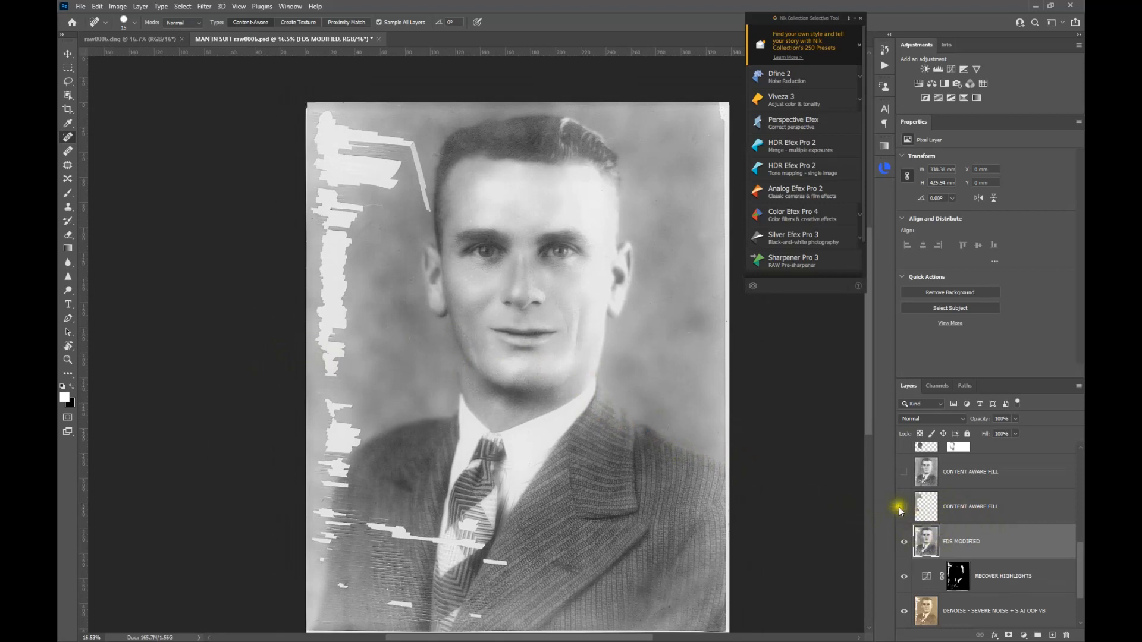
click(904, 511)
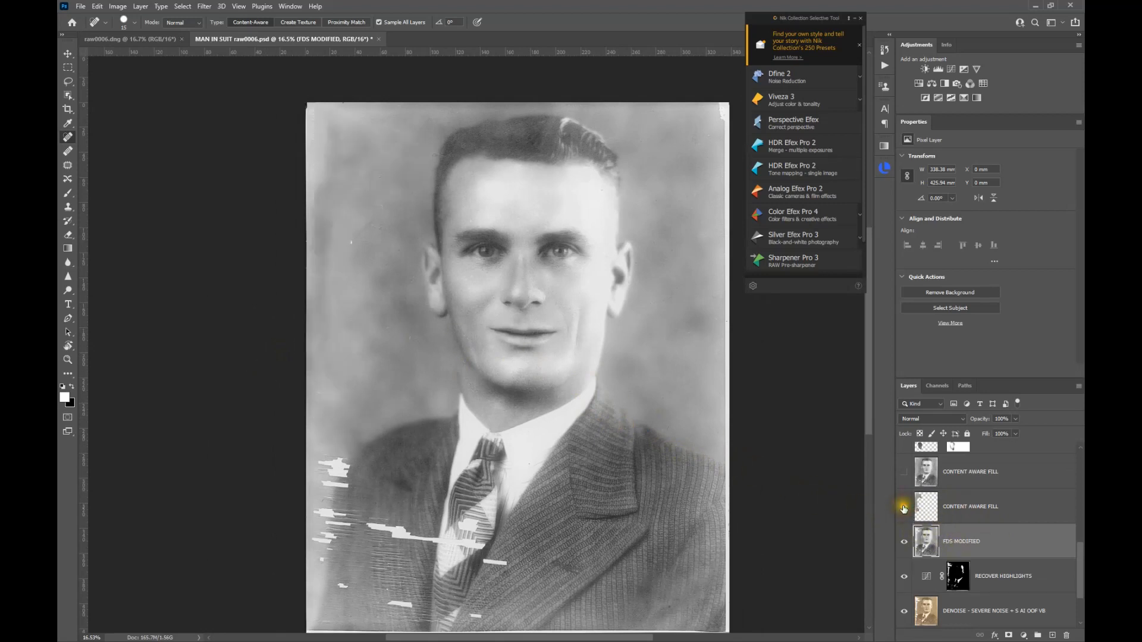
click(904, 509)
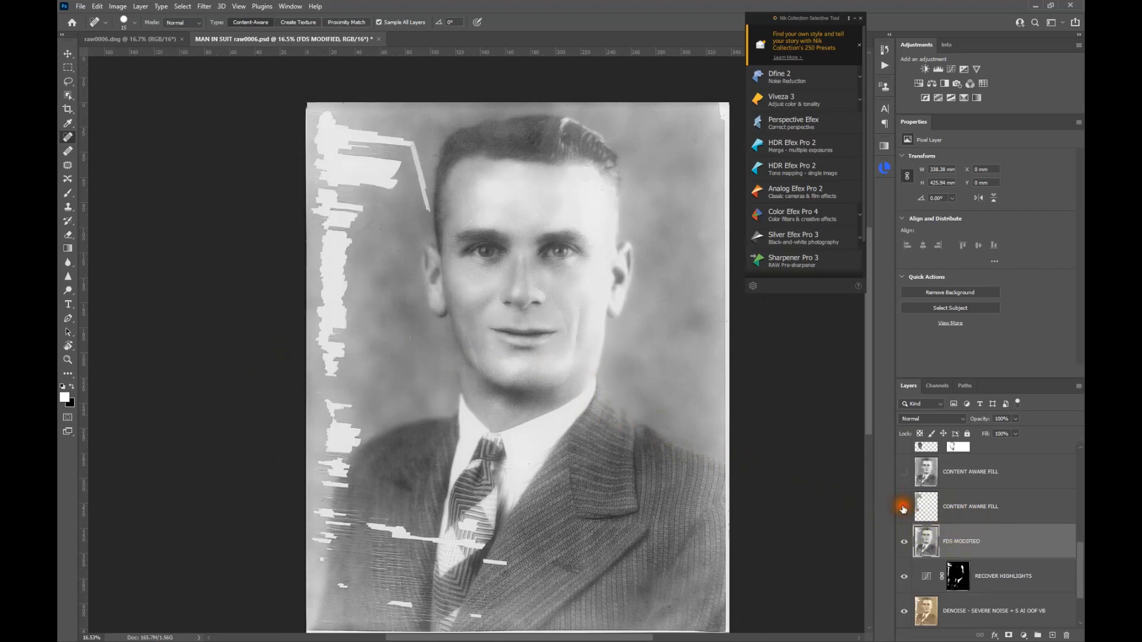
On the FDS MODIFIED layer, lasso the damaged background beside the man's head, about 102 by 224 mm
click(976, 516)
click(929, 548)
click(69, 82)
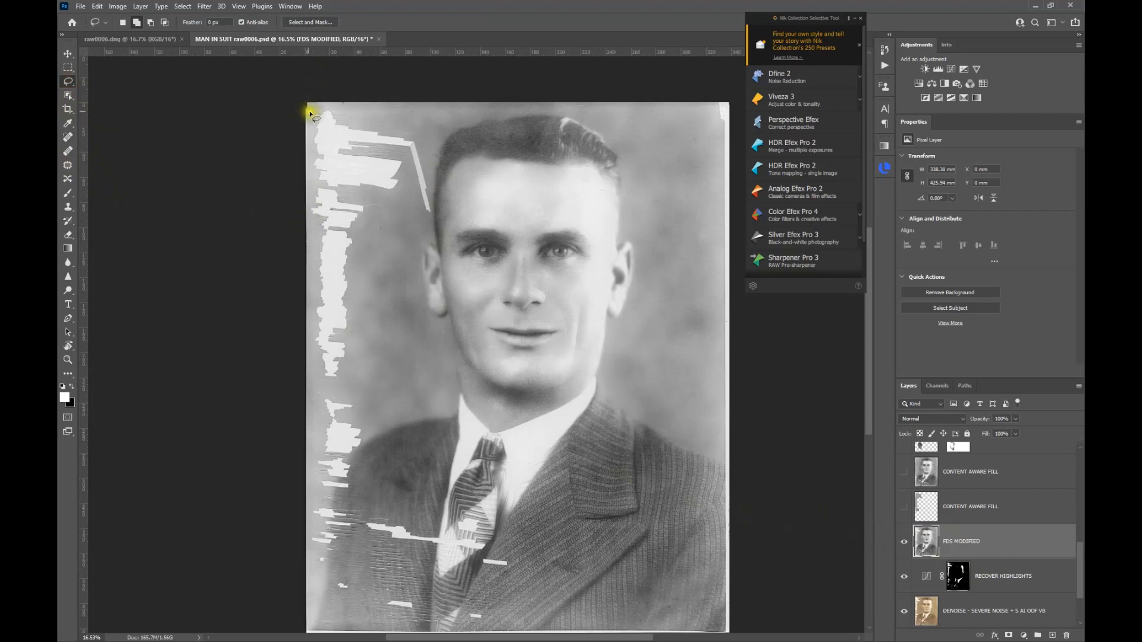
mouse_move(314, 109)
mouse_down()
mouse_move(417, 139)
mouse_move(434, 212)
mouse_move(377, 196)
mouse_move(360, 241)
mouse_move(350, 379)
mouse_move(325, 381)
mouse_move(306, 368)
mouse_move(315, 112)
mouse_up()
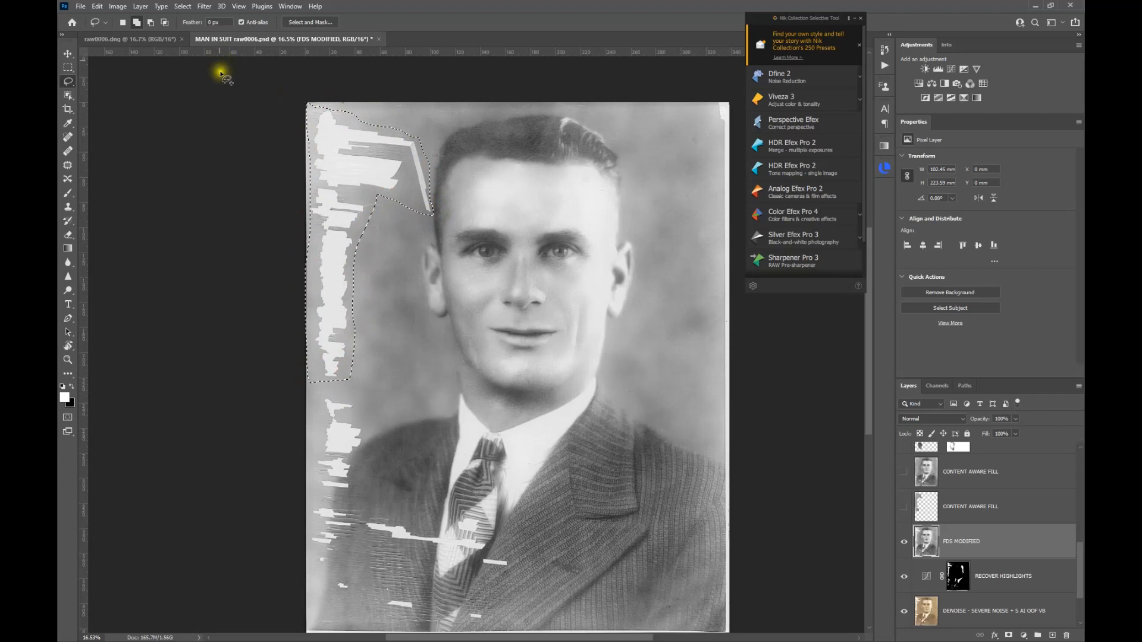
Start Content-Aware Fill on the selected damage and collapse the Nik Collection selective tool covering the preview
click(97, 6)
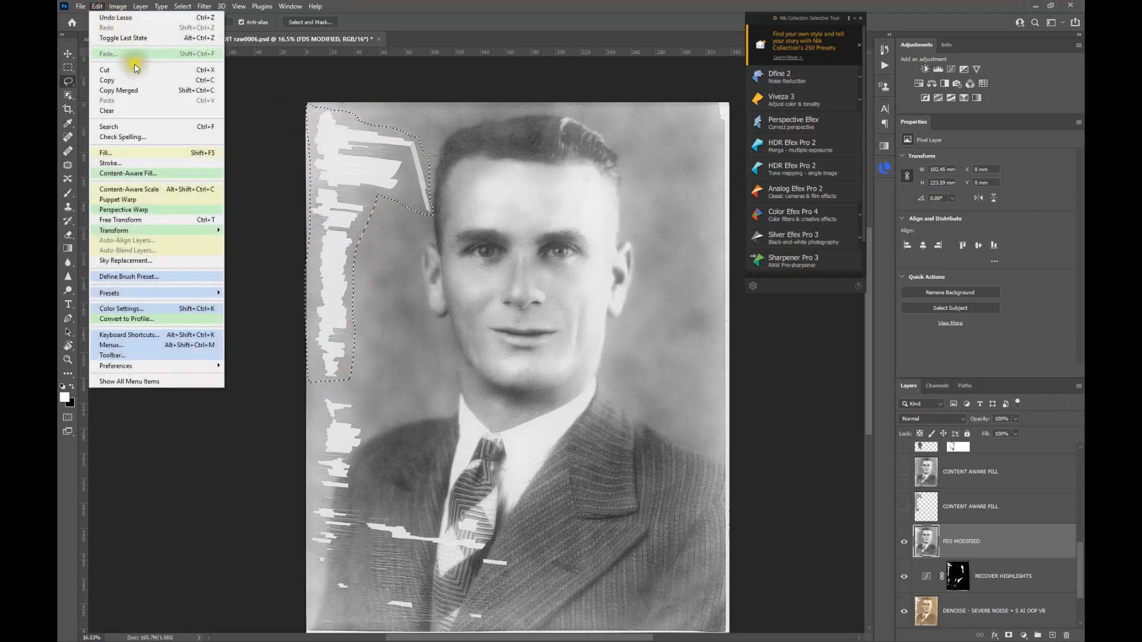
click(164, 175)
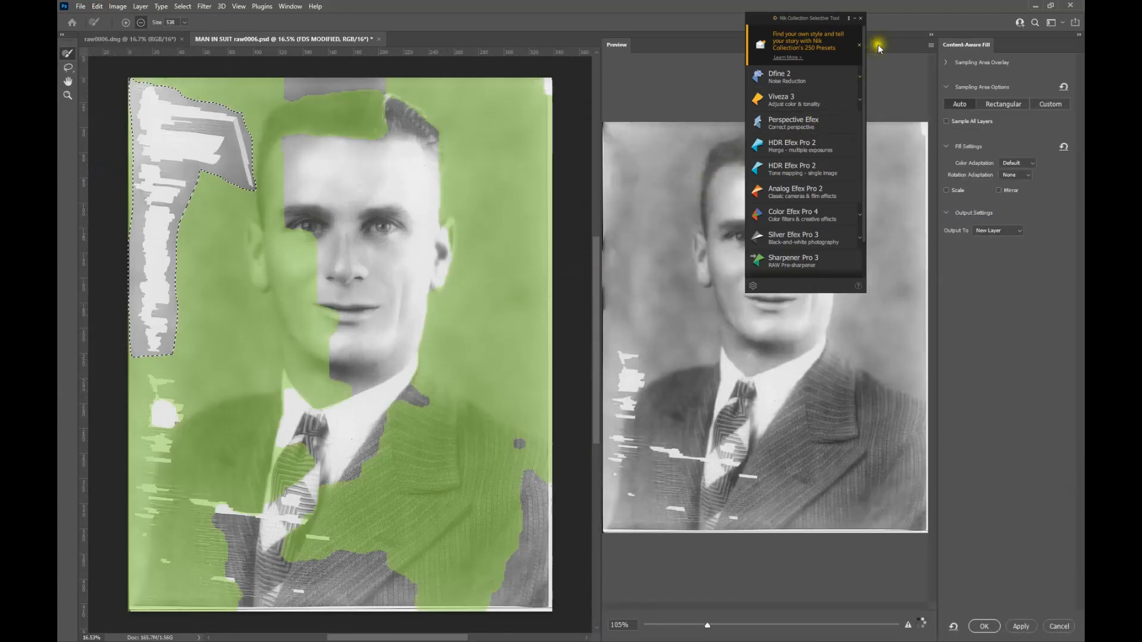
click(854, 18)
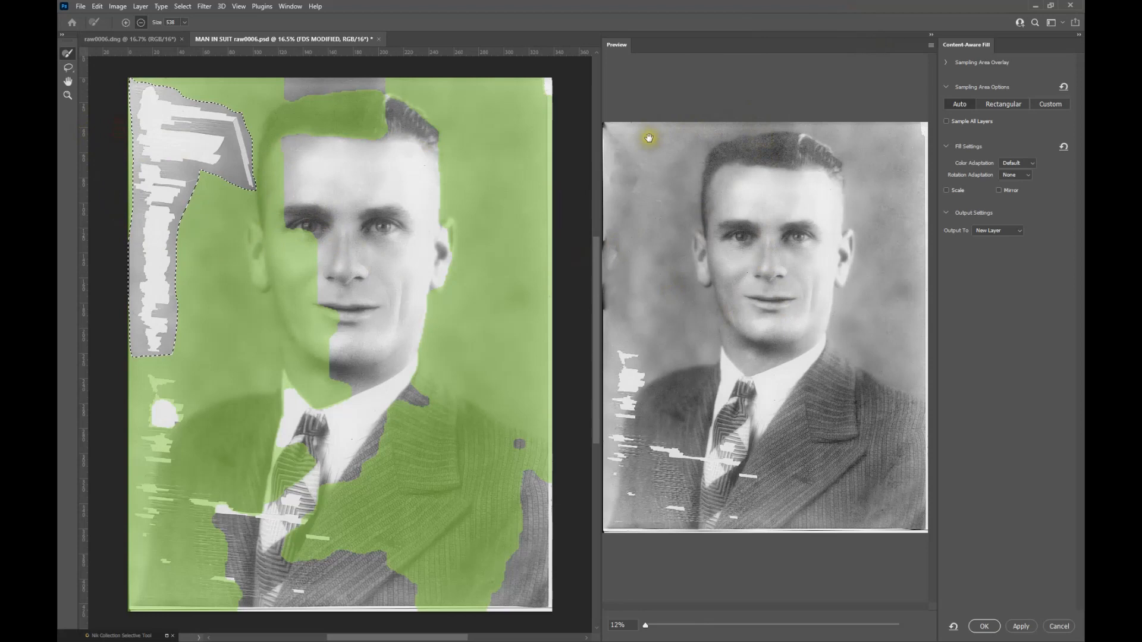
Exclude the man's head, neck and suit from the fill's sampling area, and output the fill to a new layer
mouse_move(297, 122)
mouse_down()
mouse_move(364, 120)
mouse_move(301, 107)
mouse_move(270, 127)
mouse_move(280, 293)
mouse_move(327, 359)
mouse_move(458, 491)
mouse_move(433, 395)
mouse_move(537, 474)
mouse_move(518, 484)
mouse_move(529, 453)
mouse_move(415, 574)
mouse_move(433, 591)
mouse_move(394, 458)
mouse_move(365, 462)
mouse_move(398, 530)
mouse_move(370, 467)
mouse_move(295, 491)
mouse_move(262, 424)
mouse_move(230, 401)
mouse_move(148, 540)
mouse_move(248, 494)
mouse_move(158, 543)
mouse_move(267, 587)
mouse_move(153, 607)
mouse_move(172, 480)
mouse_move(225, 428)
mouse_move(102, 474)
mouse_move(163, 395)
mouse_move(169, 367)
mouse_move(115, 387)
mouse_move(145, 377)
mouse_move(145, 454)
mouse_move(336, 307)
mouse_up()
mouse_move(344, 257)
mouse_down()
mouse_move(321, 296)
mouse_move(267, 224)
mouse_move(275, 323)
mouse_move(398, 405)
mouse_up()
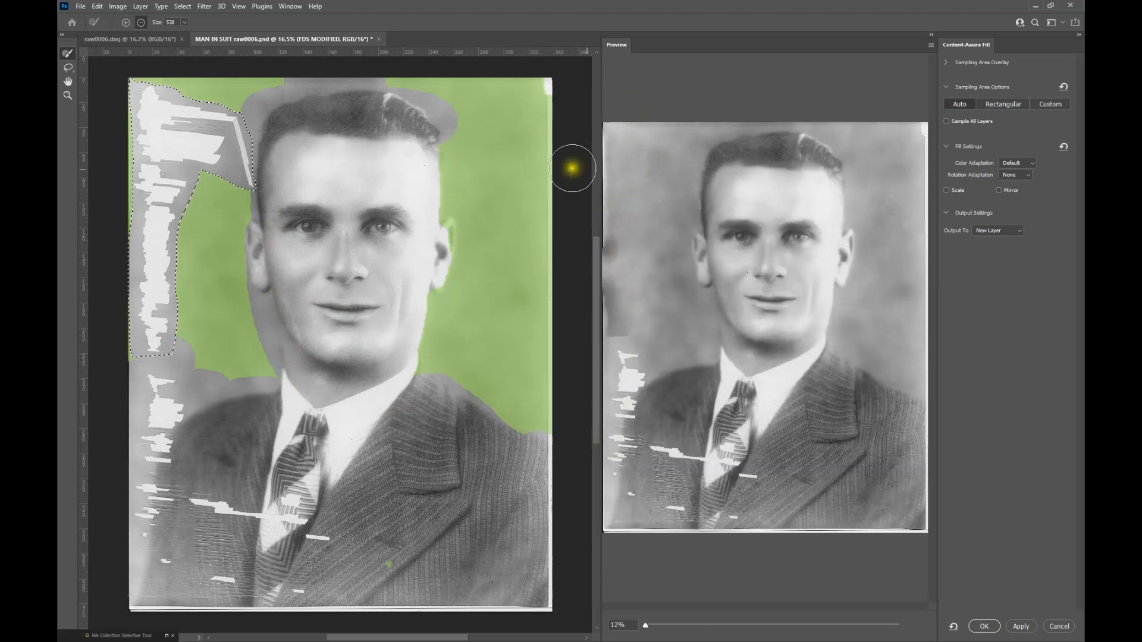
drag(257, 204, 258, 246)
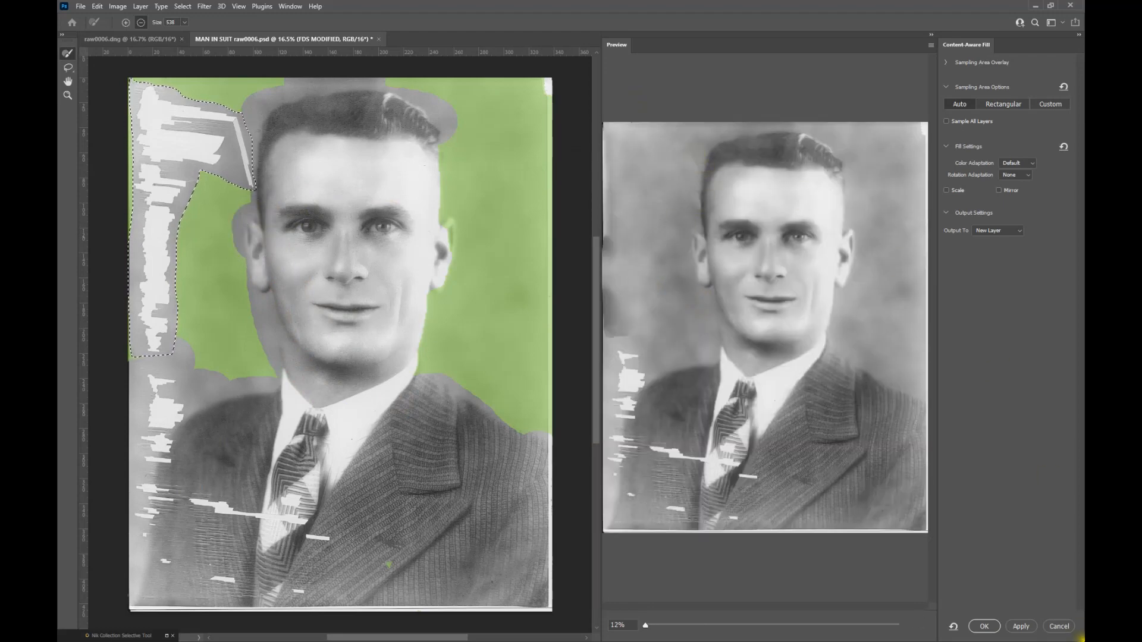
click(985, 626)
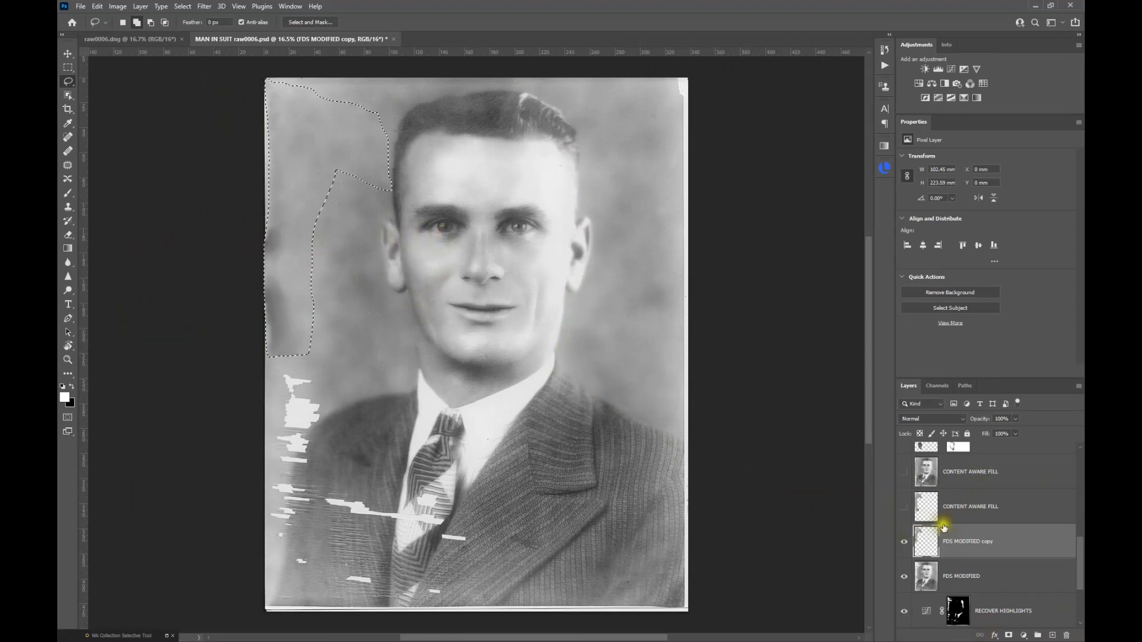
Hide the FDS MODIFIED copy layer in favour of the CONTENT AWARE FILL layer above it, and clear the selection
click(904, 542)
click(905, 542)
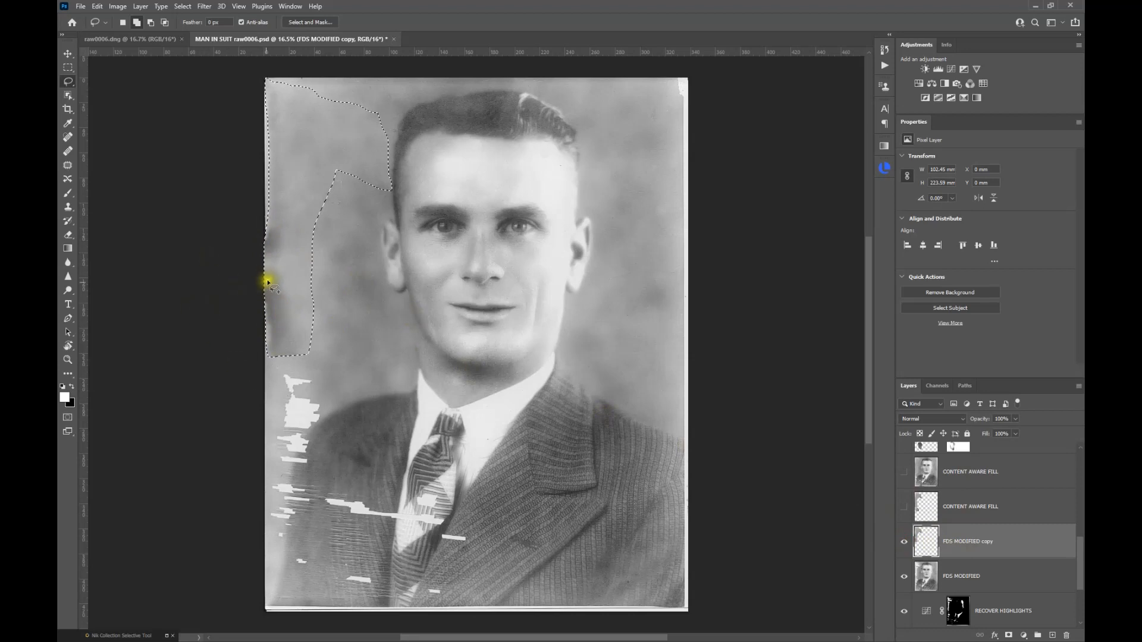
click(905, 541)
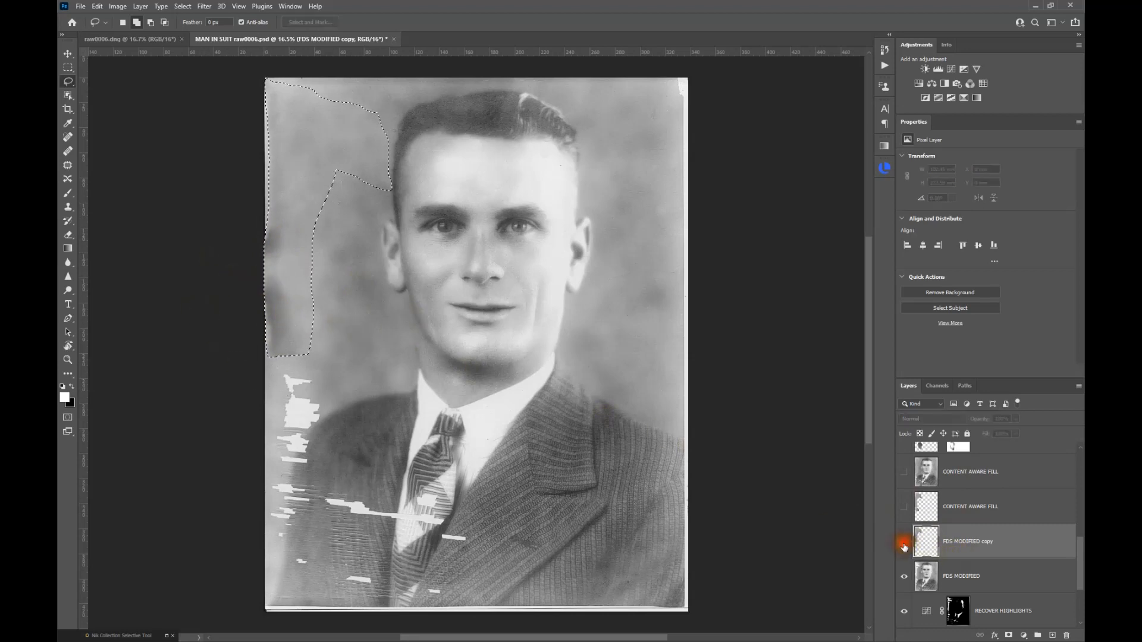
click(905, 508)
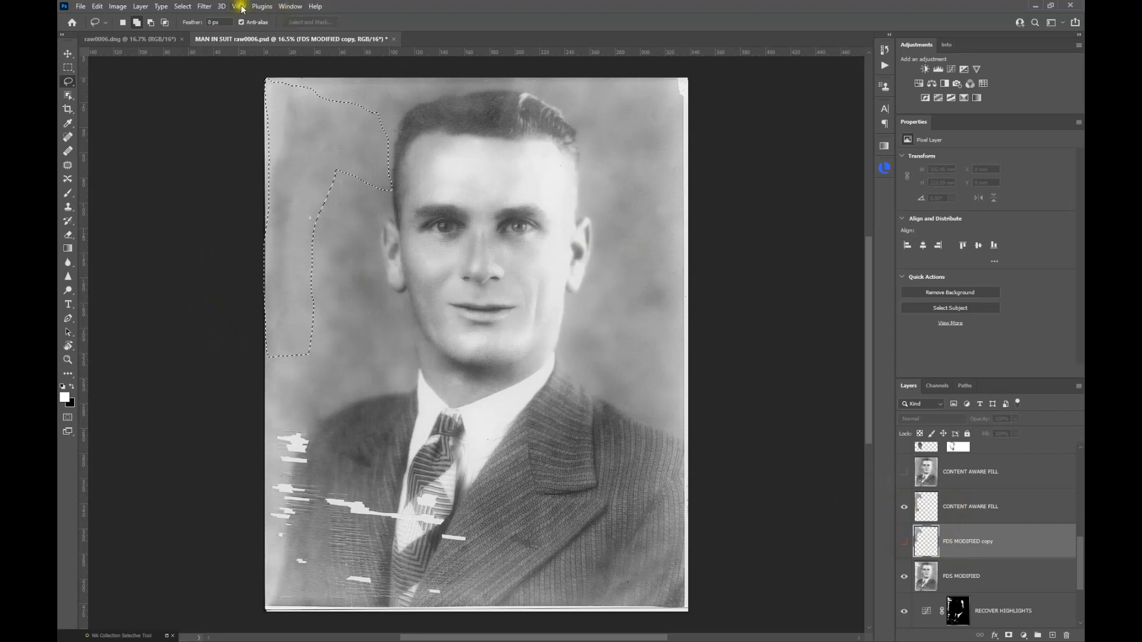
click(182, 7)
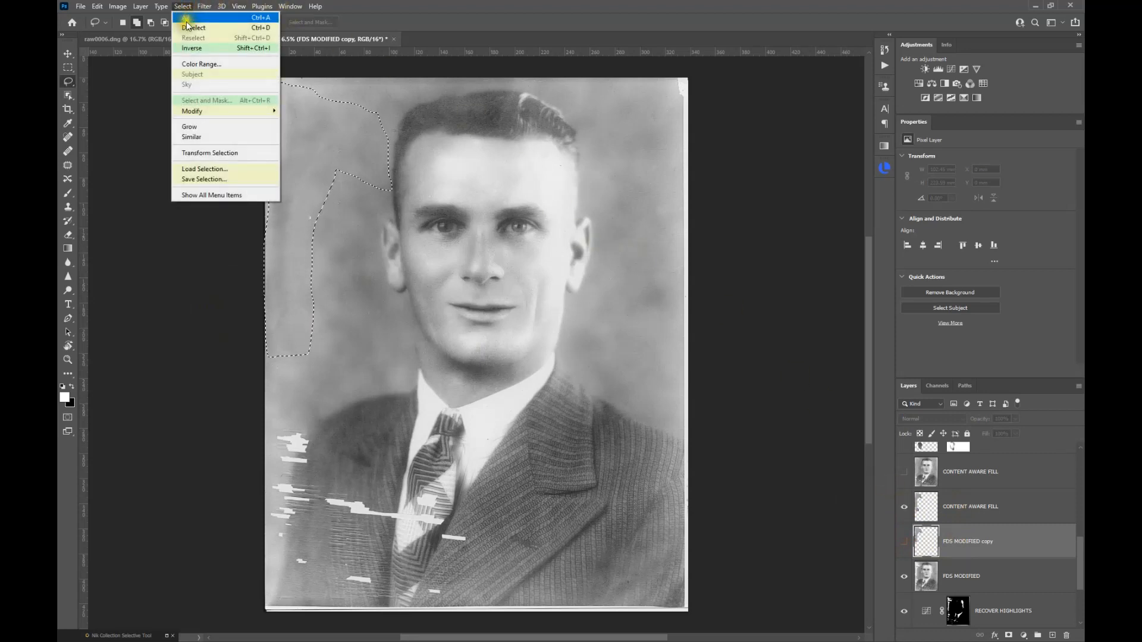
click(185, 27)
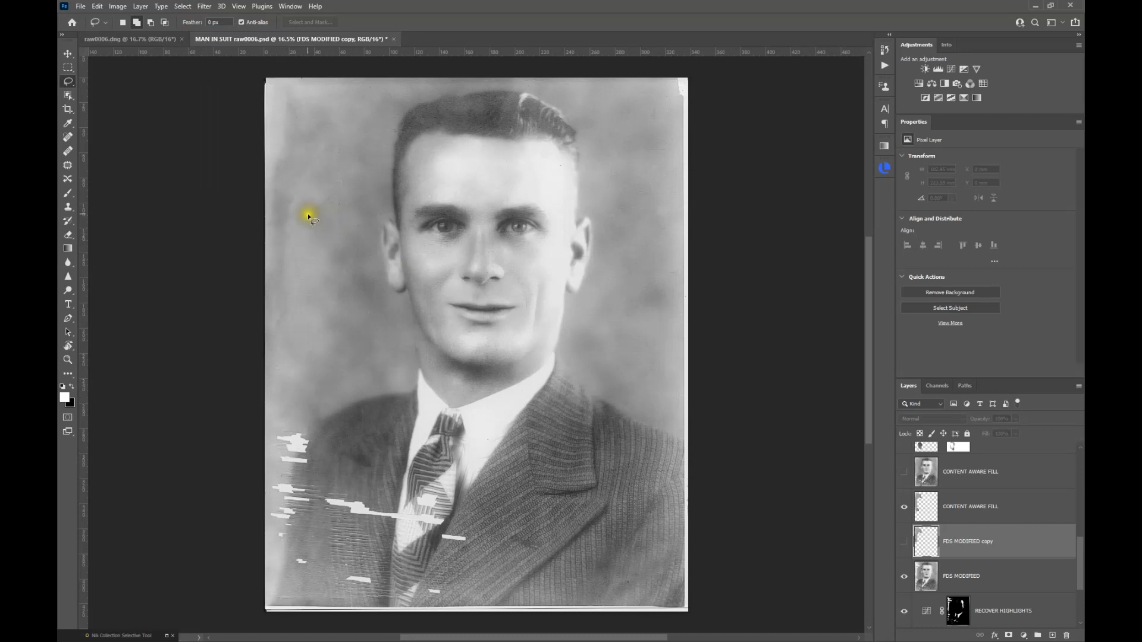
Show the full-portrait CONTENT AWARE FILL layer directly beneath Layer 2
scroll(925, 515, up, 1)
drag(924, 515, 923, 512)
click(905, 507)
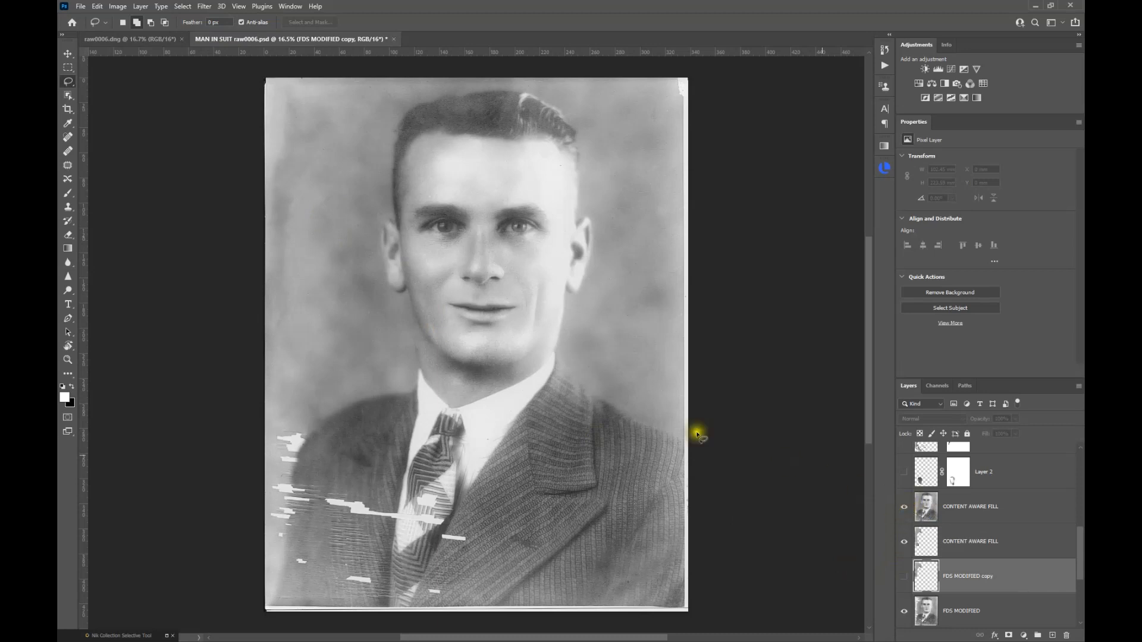
Compare the suit with and without the Layer 2 lapel patch, and select the CONTENT AWARE FILL layer beneath it
scroll(910, 506, up, 1)
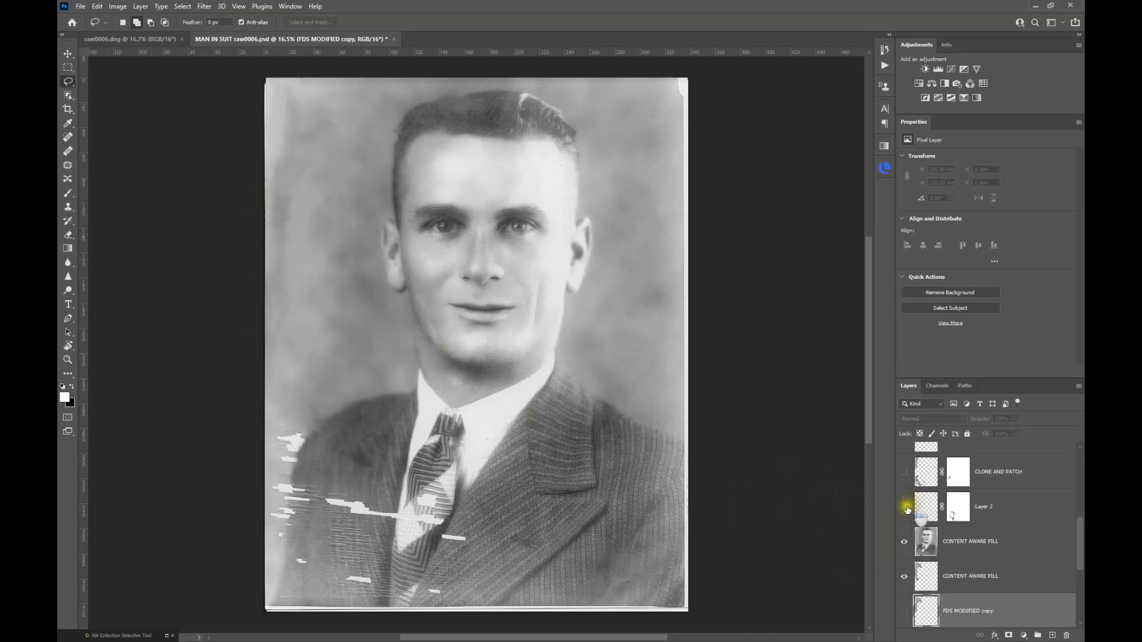
click(905, 507)
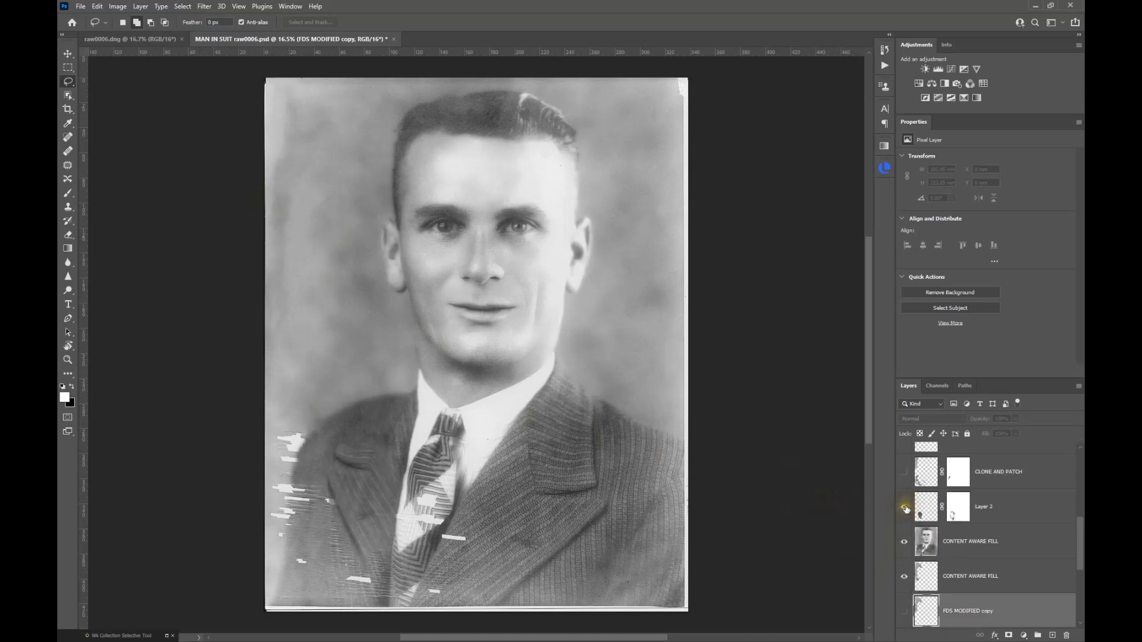
click(904, 507)
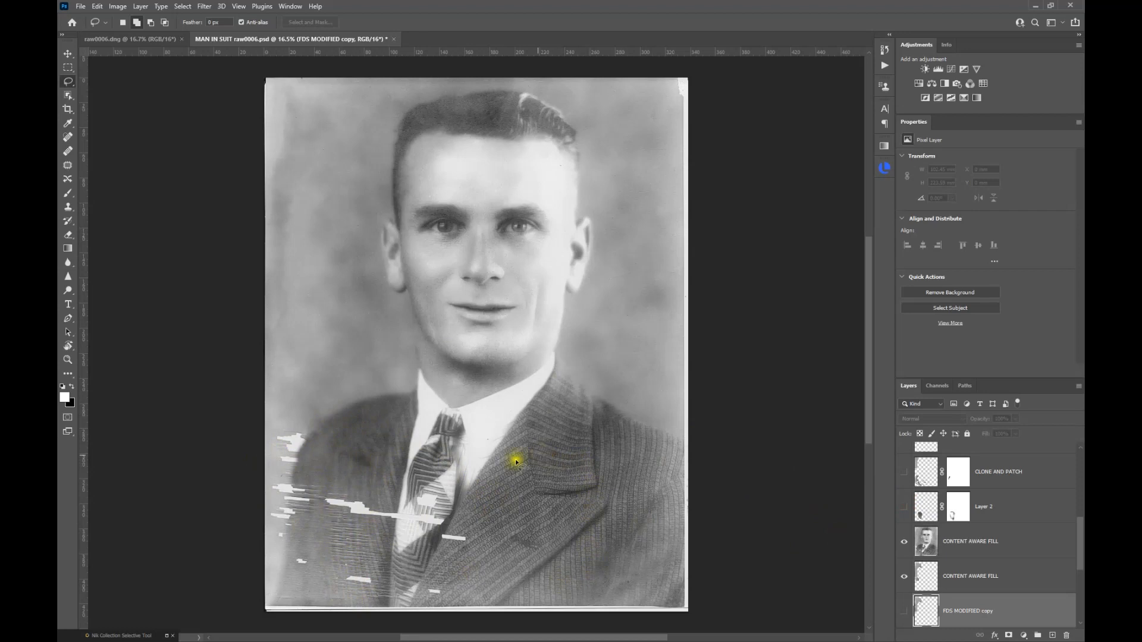
click(931, 547)
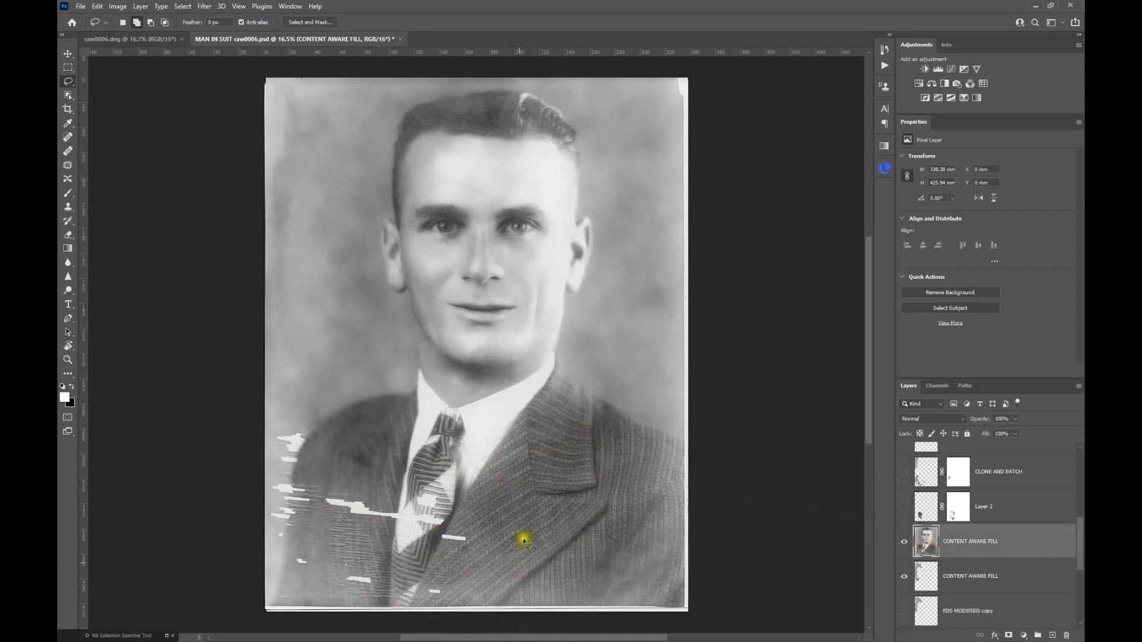
Show Layer 2 and disable its layer mask to inspect the full patch over the damaged lapel
click(904, 509)
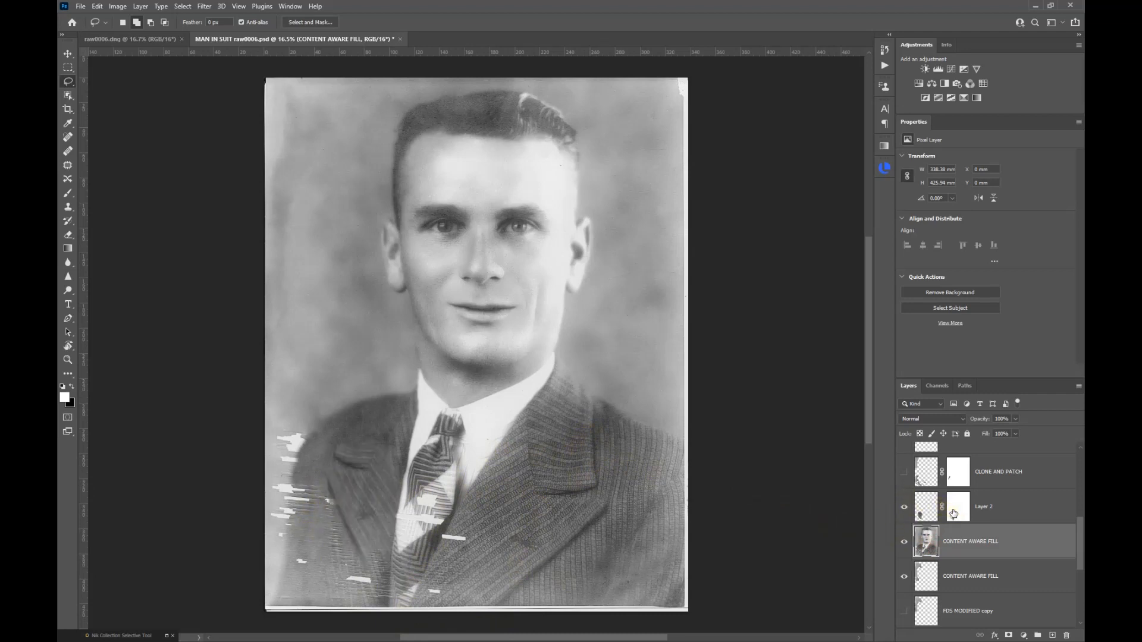
click(953, 512)
right_click(956, 512)
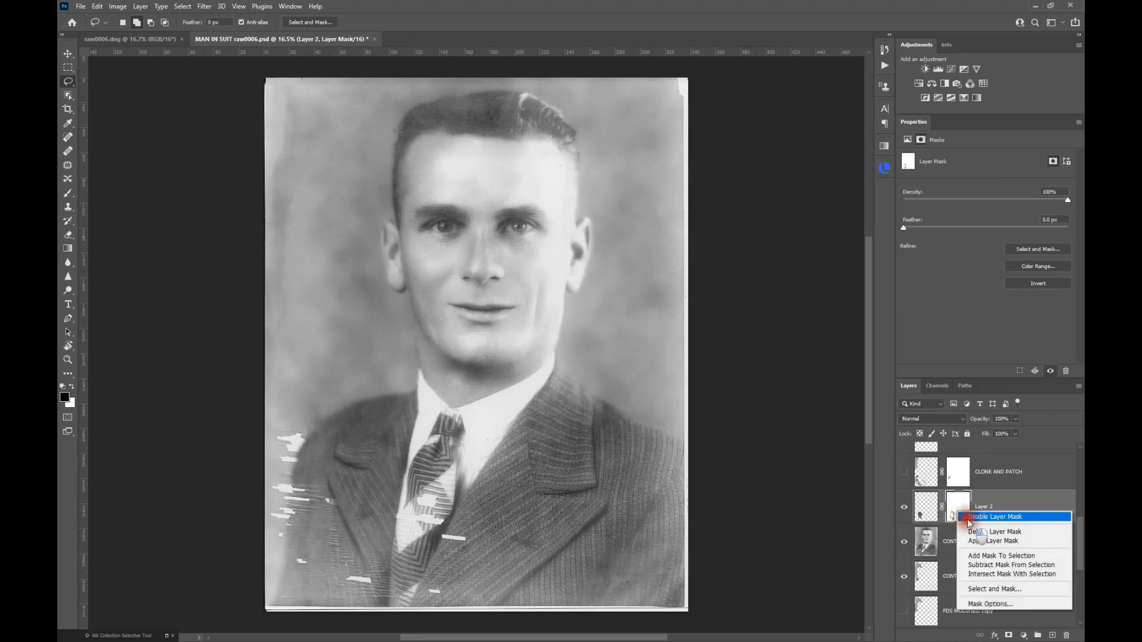
click(967, 519)
scroll(366, 515, up, 4)
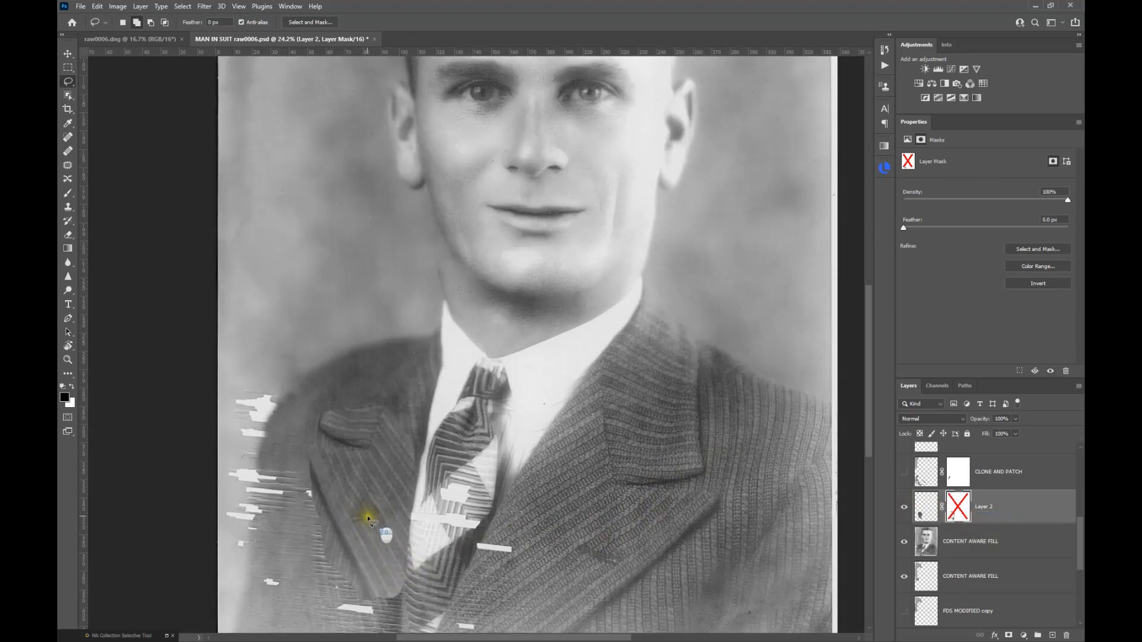
drag(551, 540, 537, 399)
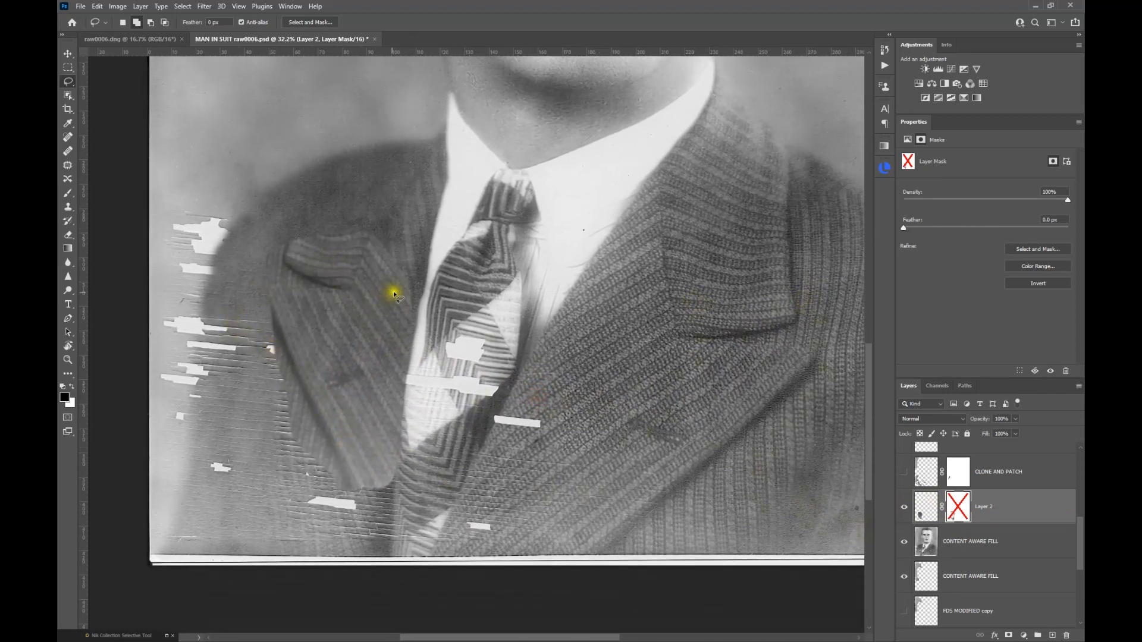
Re-enable the Layer 2 mask and compare the damaged lapel with and without the masked patch
shift+click(963, 513)
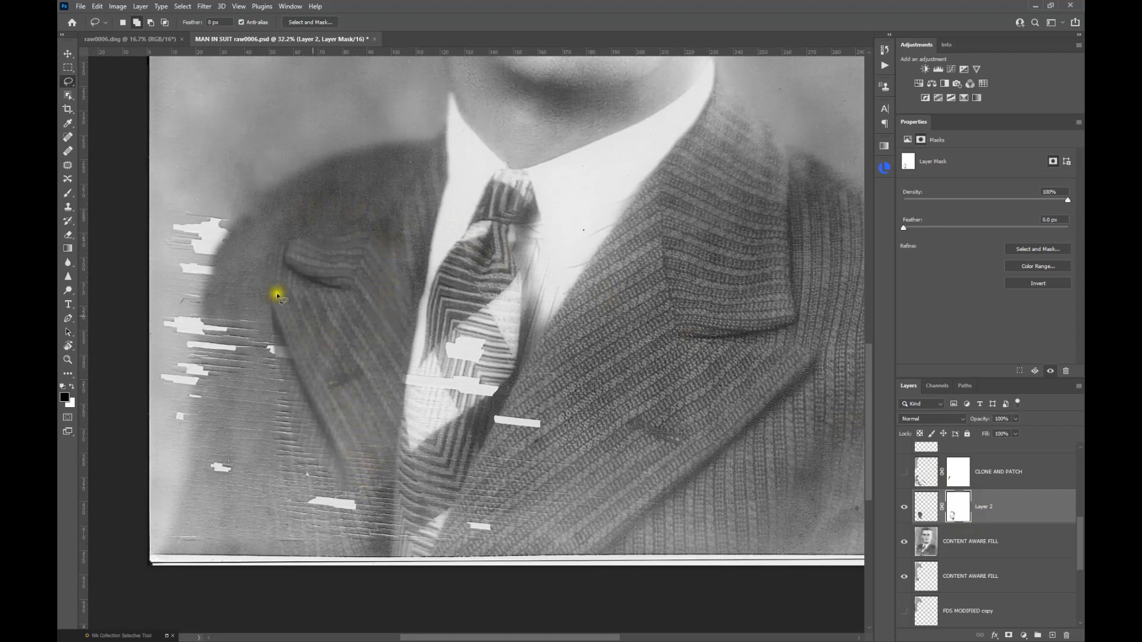
click(904, 509)
click(904, 510)
Show the CLONE AND PATCH layer above Layer 2 and compare the suit and tie repairs with and without it
click(904, 473)
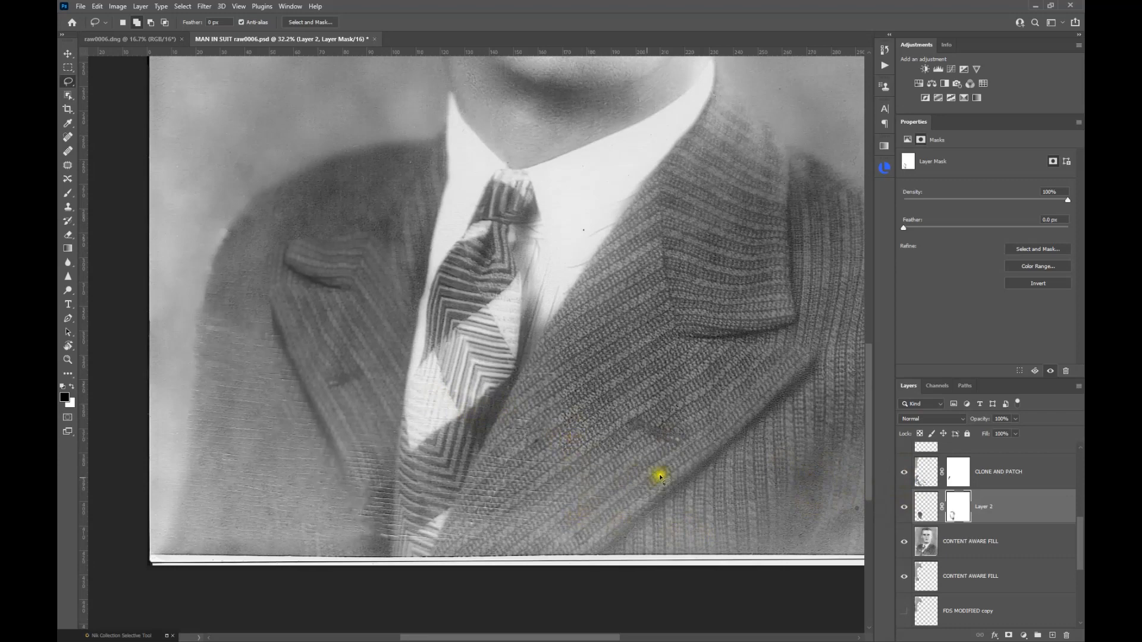
drag(631, 391, 630, 466)
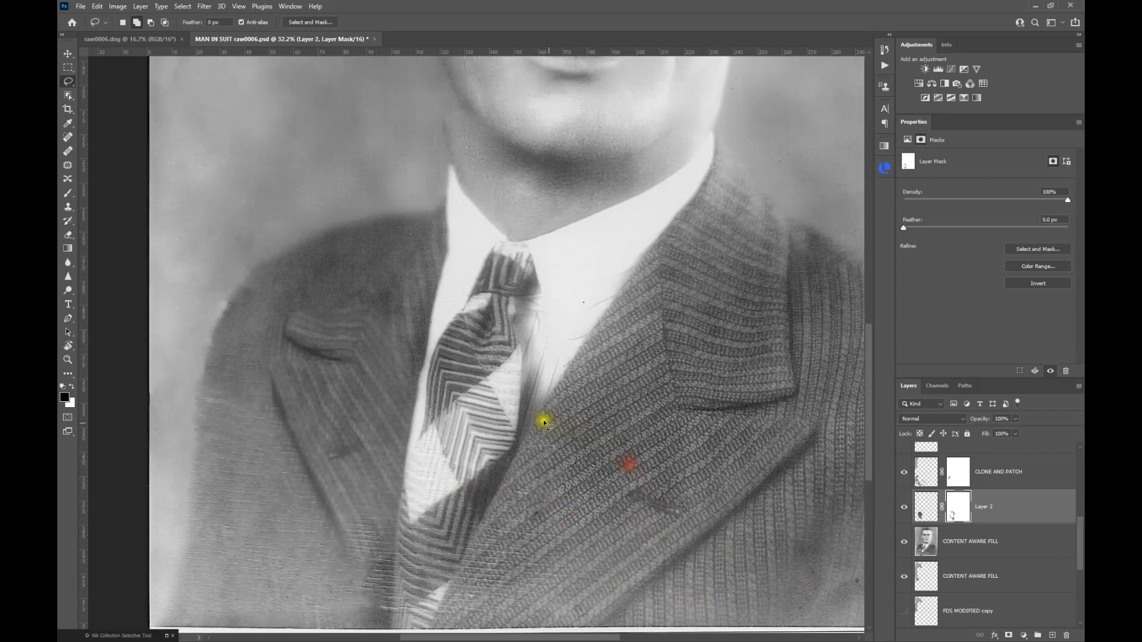
scroll(537, 415, down, 3)
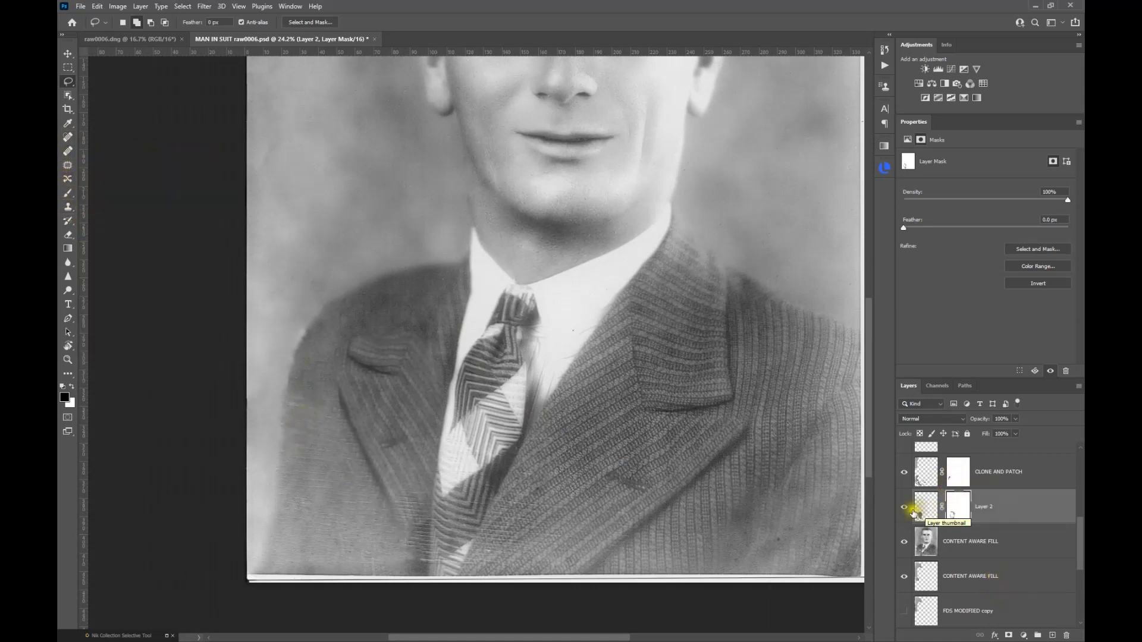
click(904, 473)
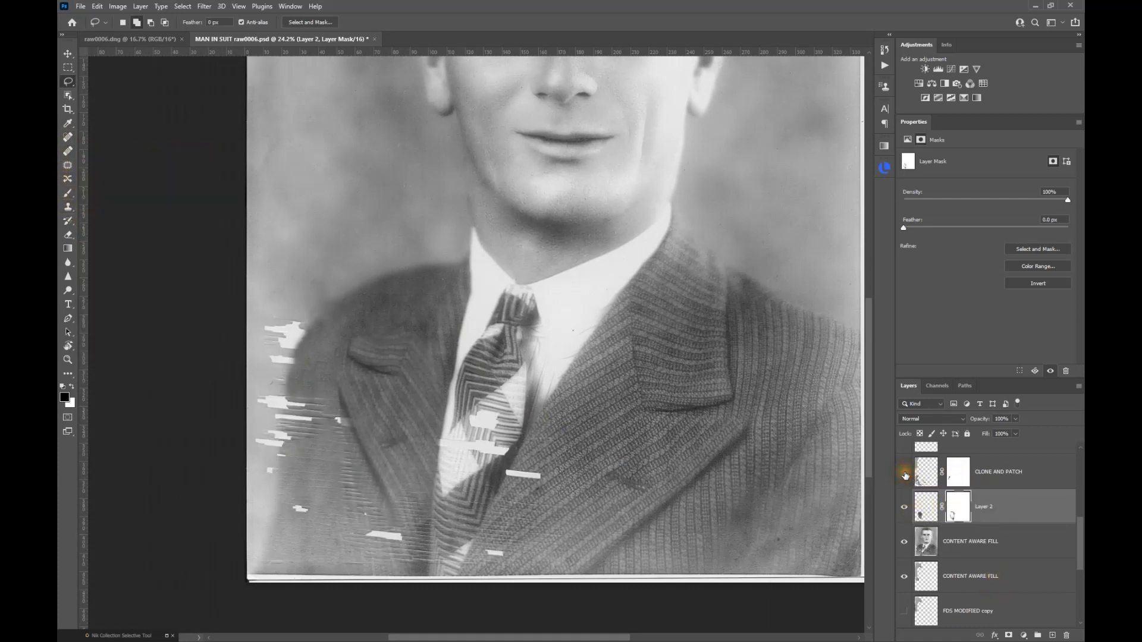
click(904, 473)
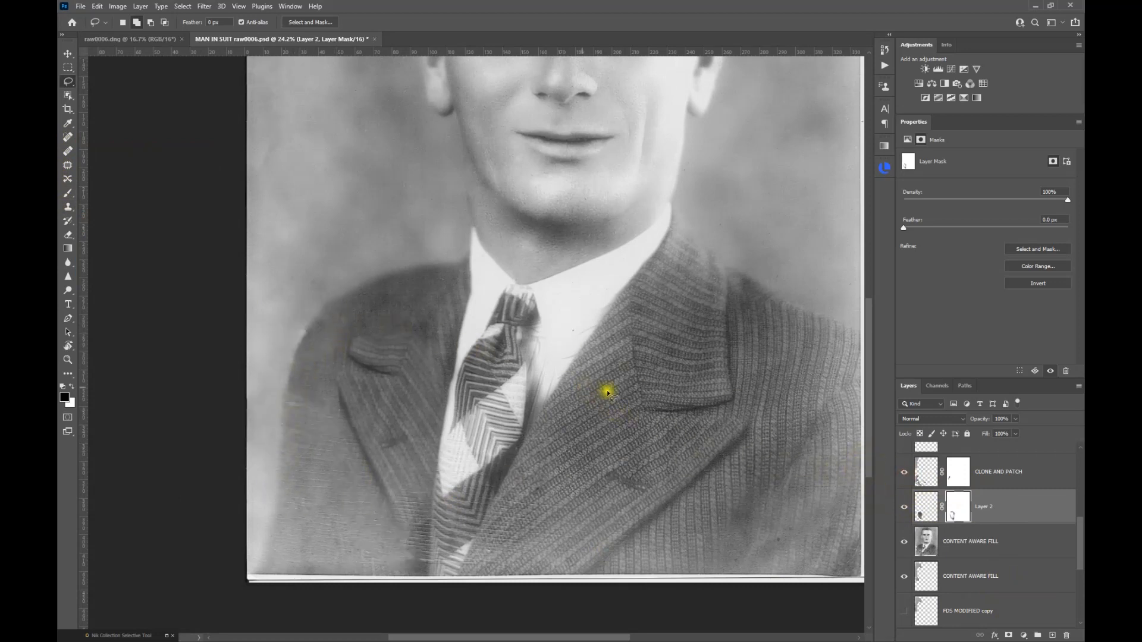
scroll(609, 393, down, 1)
drag(660, 353, 577, 393)
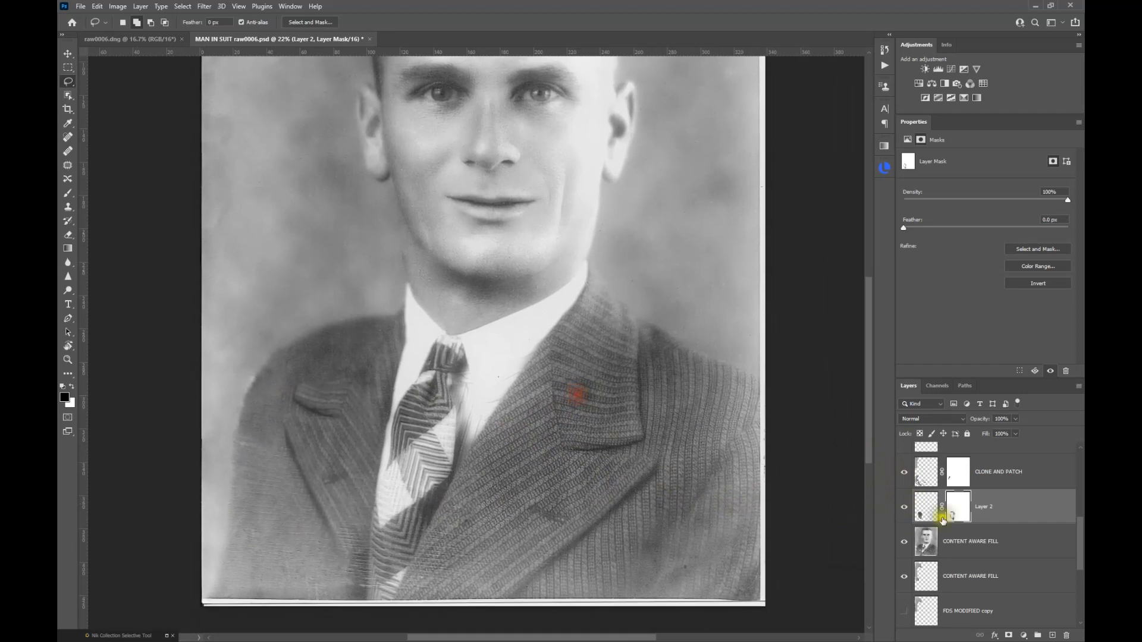
Show Layer 3 above the CLONE AND PATCH layer and review the whole portrait
scroll(988, 508, up, 2)
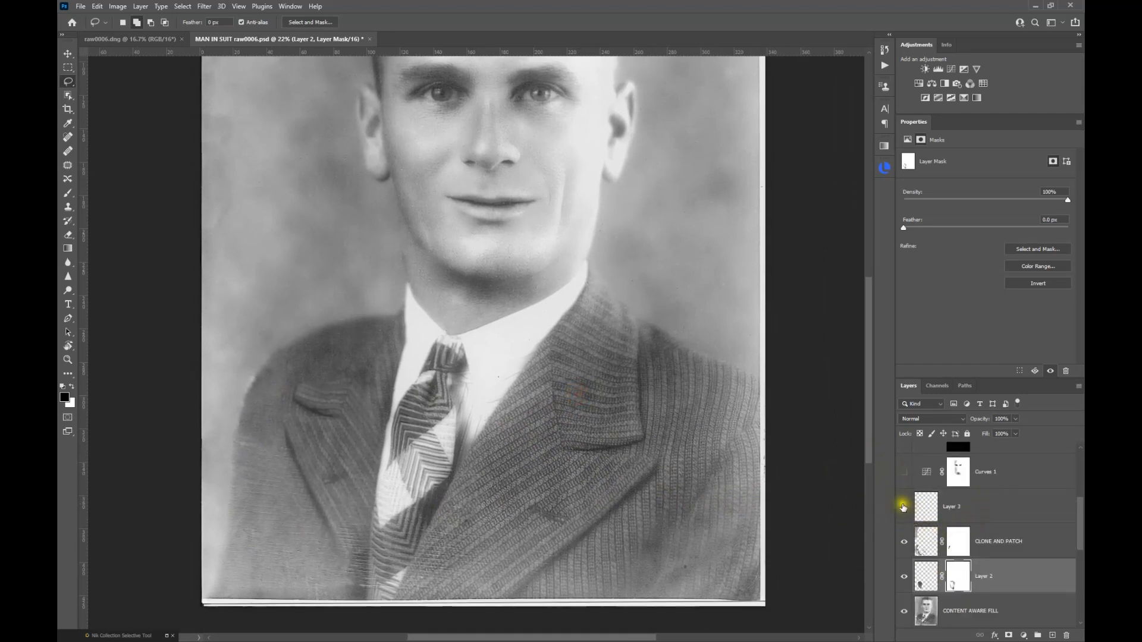
click(903, 506)
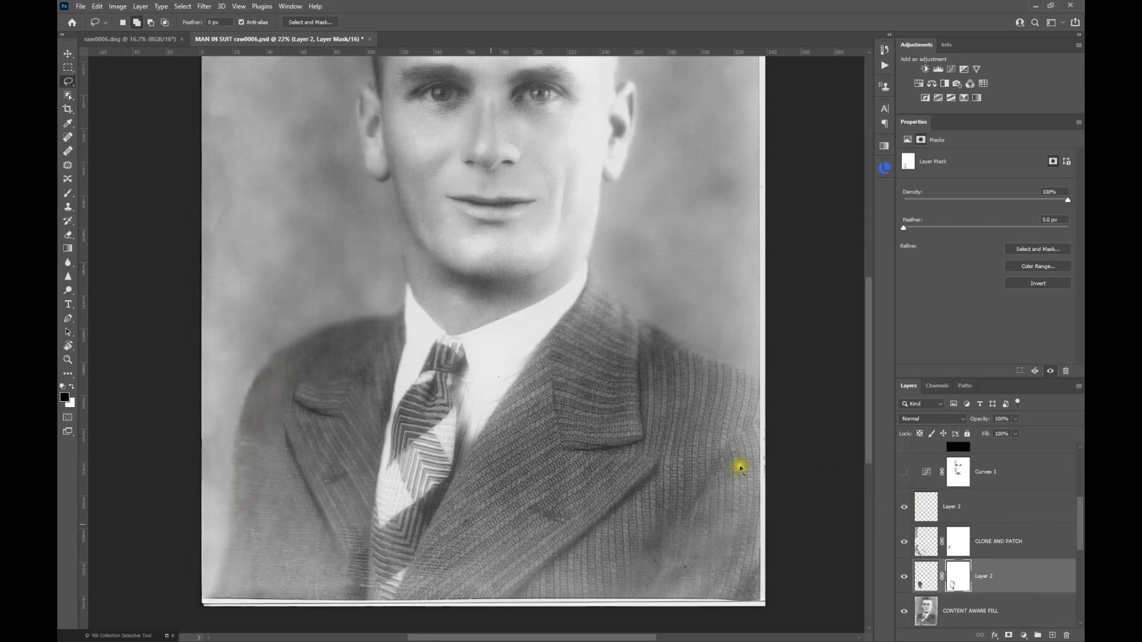
scroll(951, 525, up, 1)
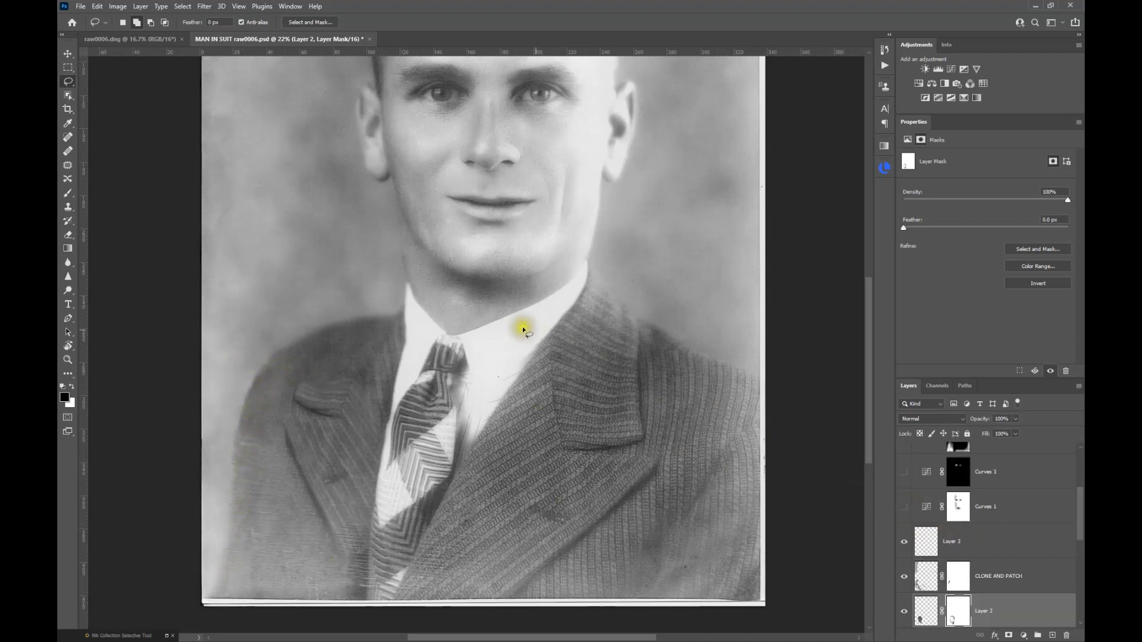
scroll(524, 326, down, 2)
drag(518, 260, 519, 331)
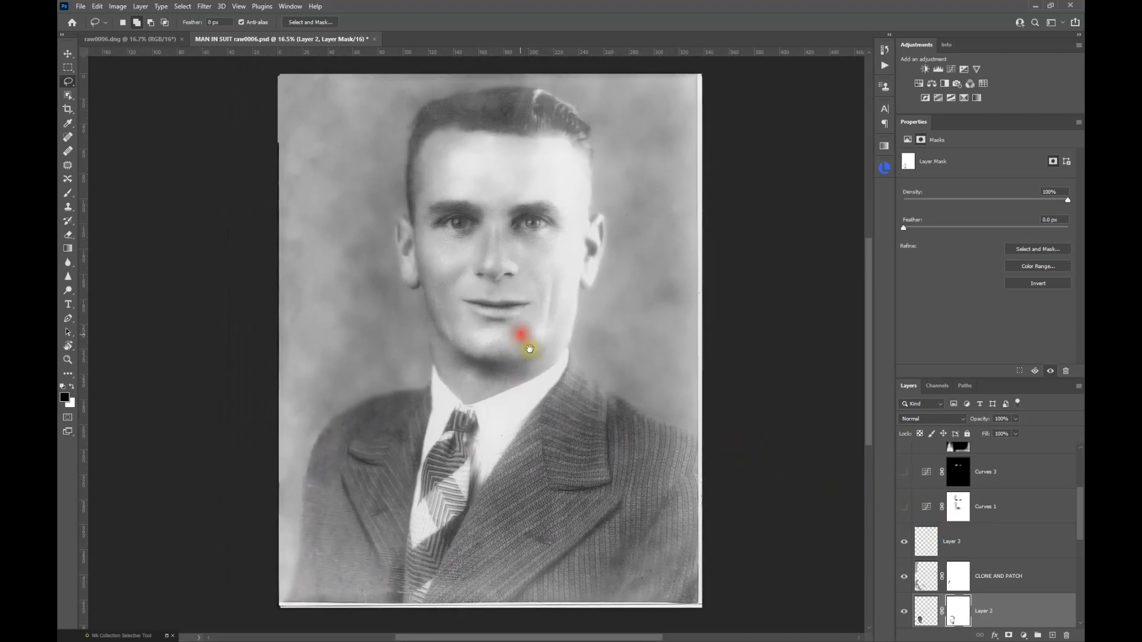
Display the curve settings of the Curves 1 adjustment and make the adjustment visible on the portrait
click(904, 507)
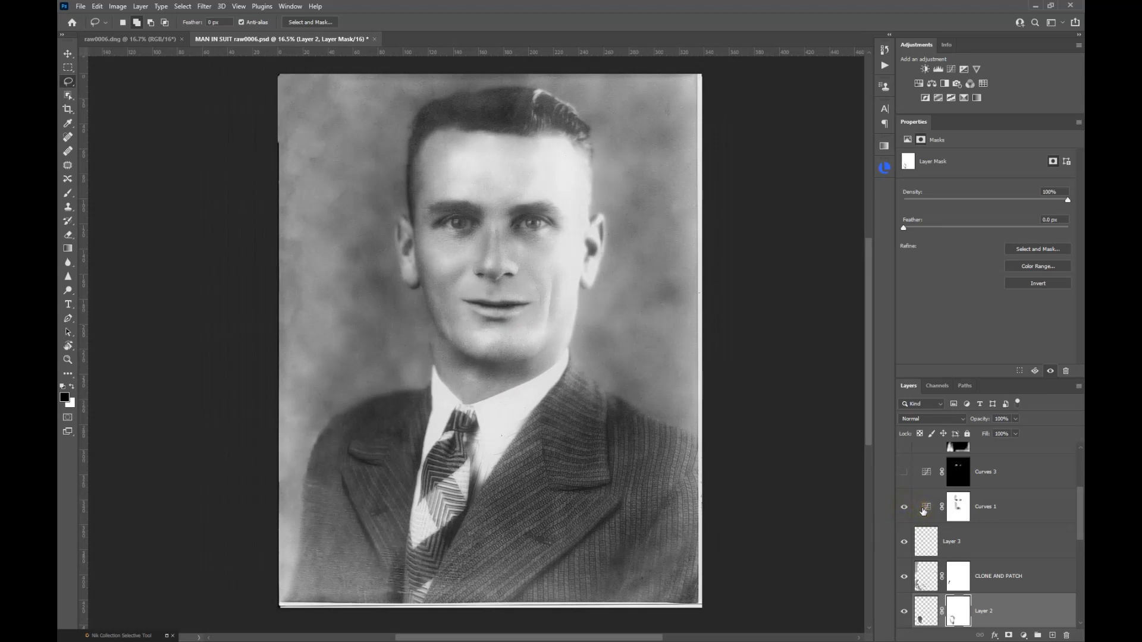
click(904, 507)
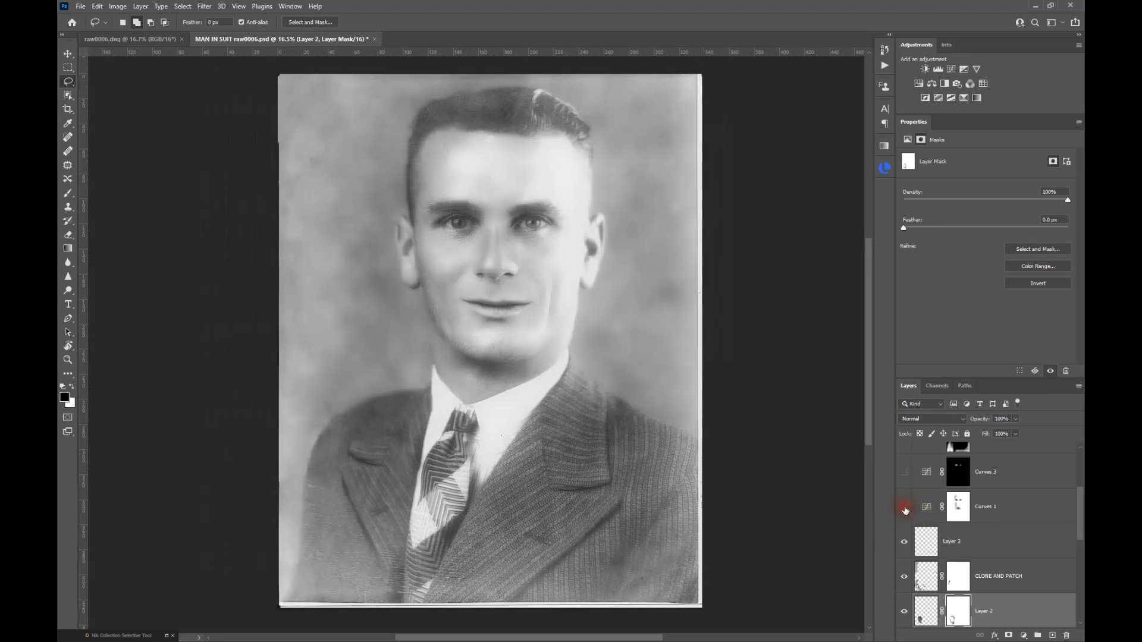
click(924, 507)
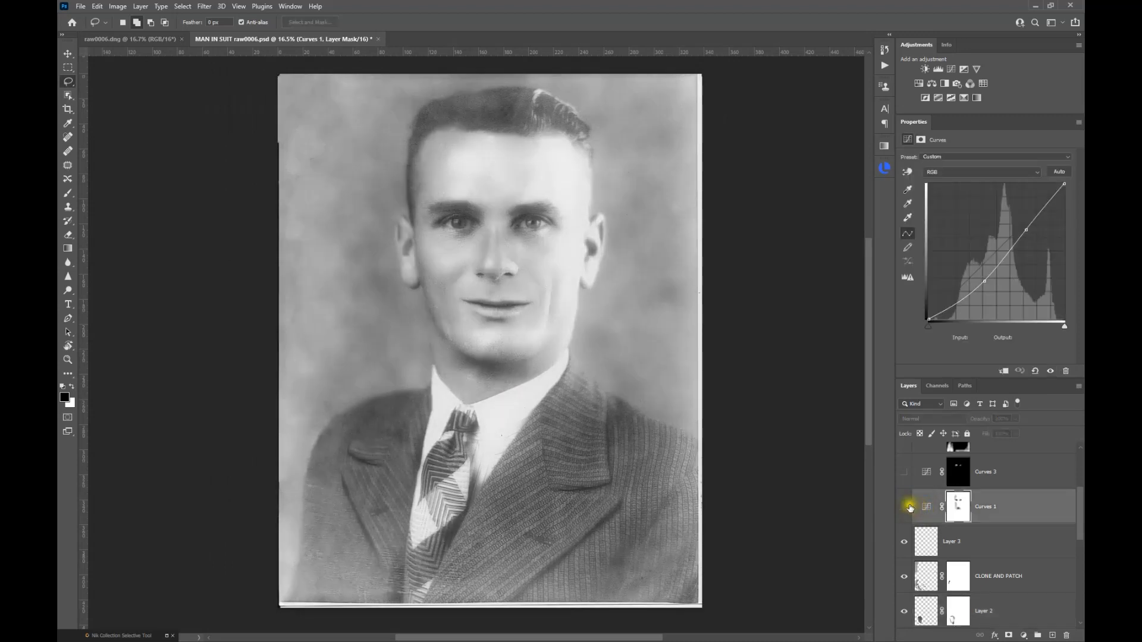
click(904, 508)
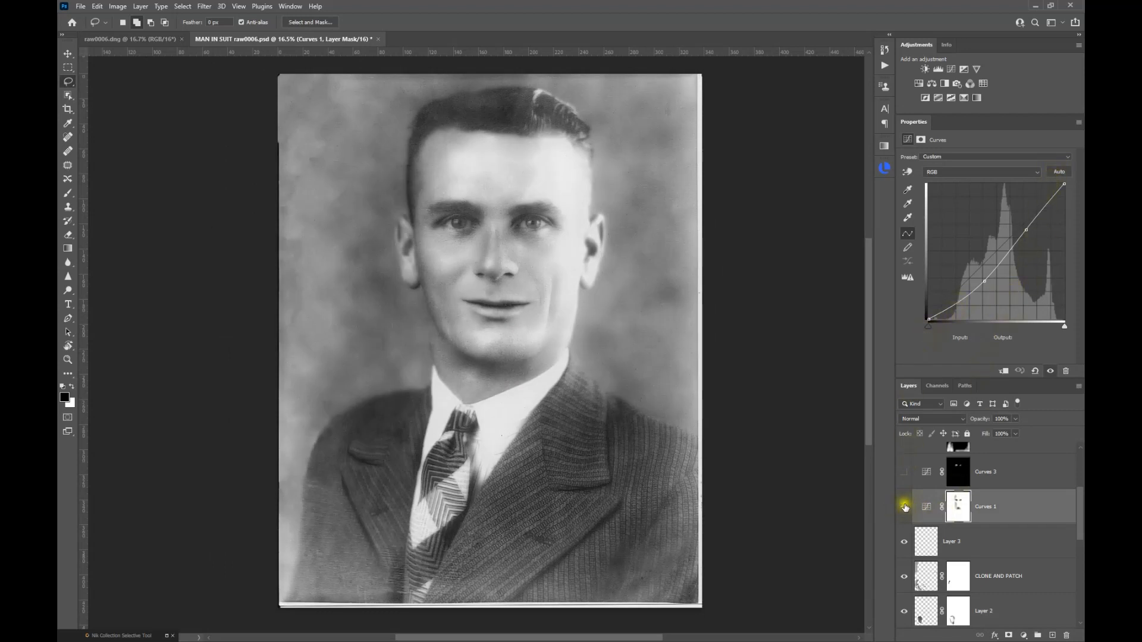
Inspect the Curves 1 mask on its own and compare the portrait with and without that adjustment
click(969, 511)
alt+click(969, 510)
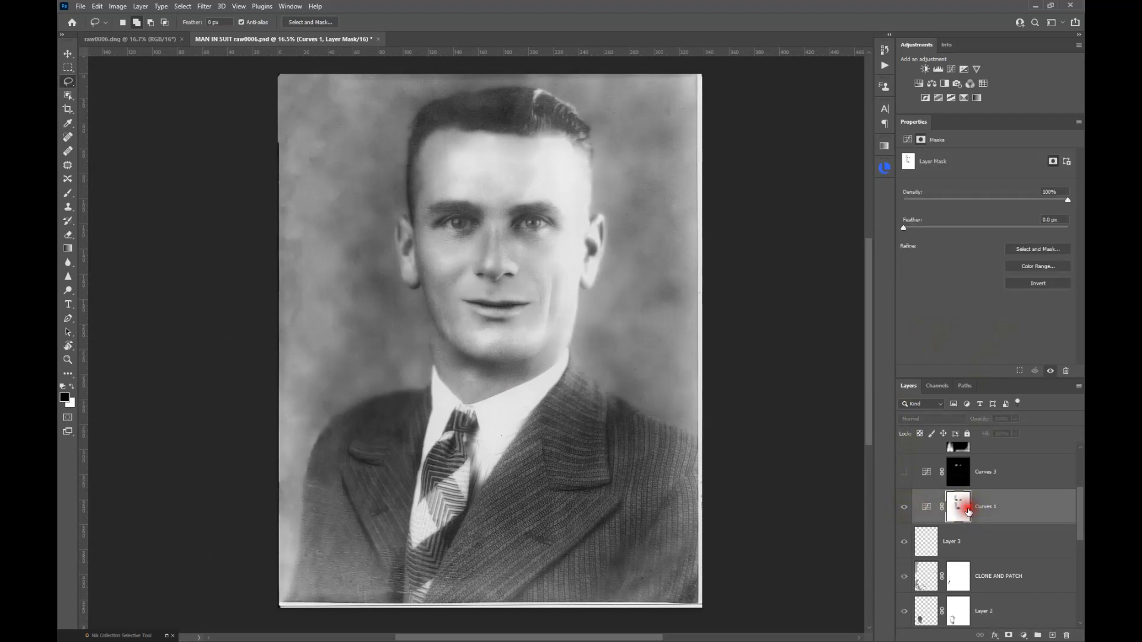
alt+click(968, 510)
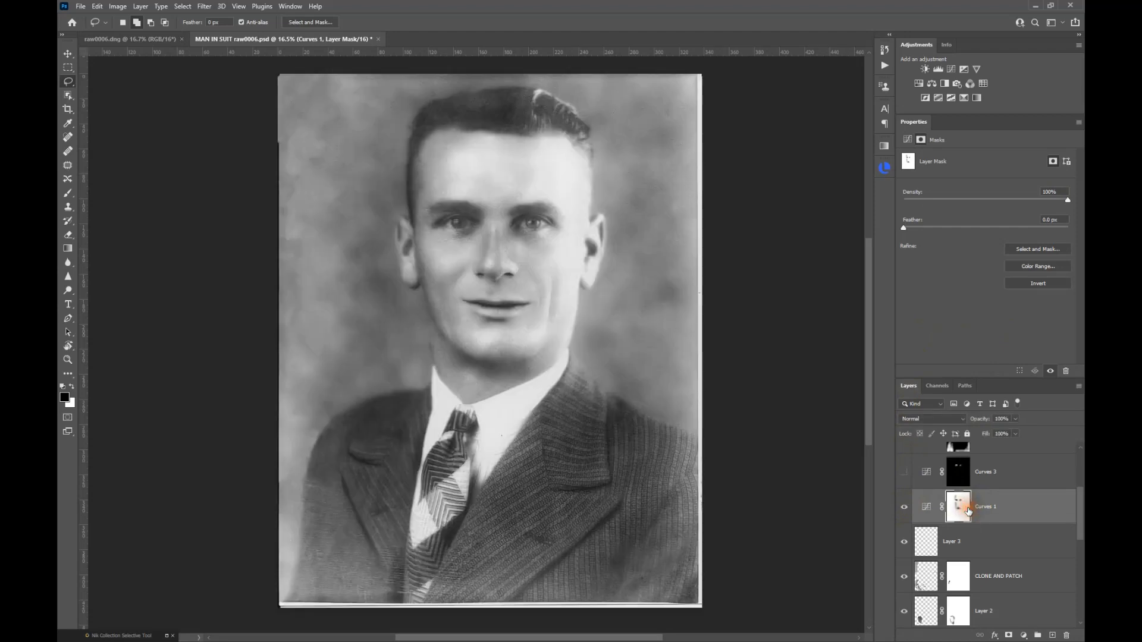
click(905, 510)
click(905, 510)
click(904, 510)
click(904, 511)
Show the Curves 3 adjustment above Curves 1 and display its curve settings
click(903, 474)
scroll(920, 475, up, 1)
click(961, 509)
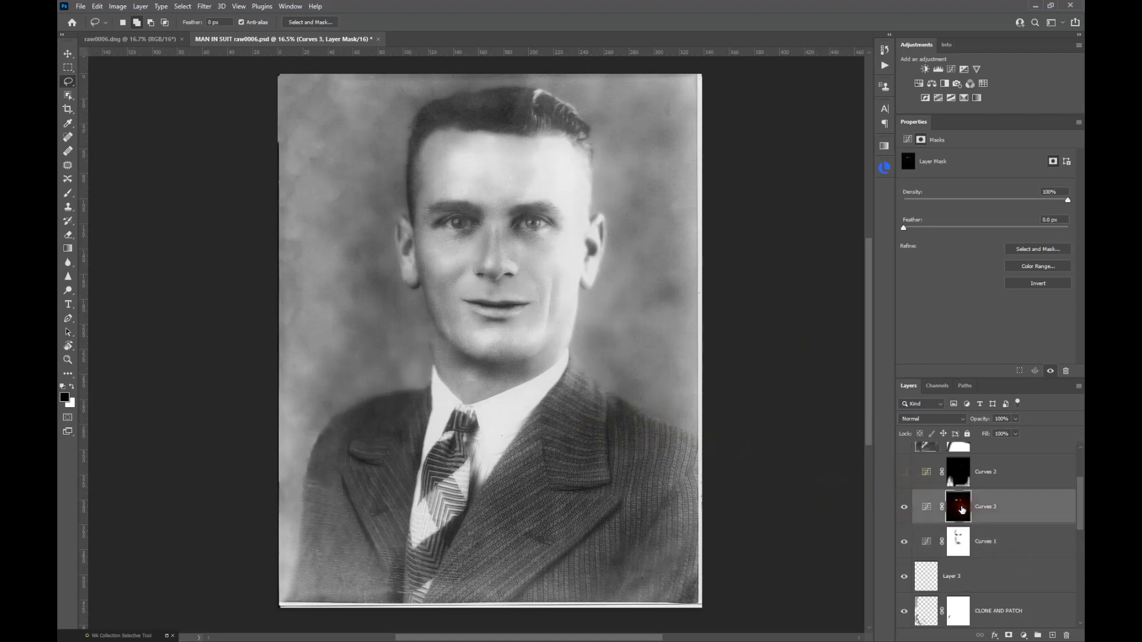
click(926, 507)
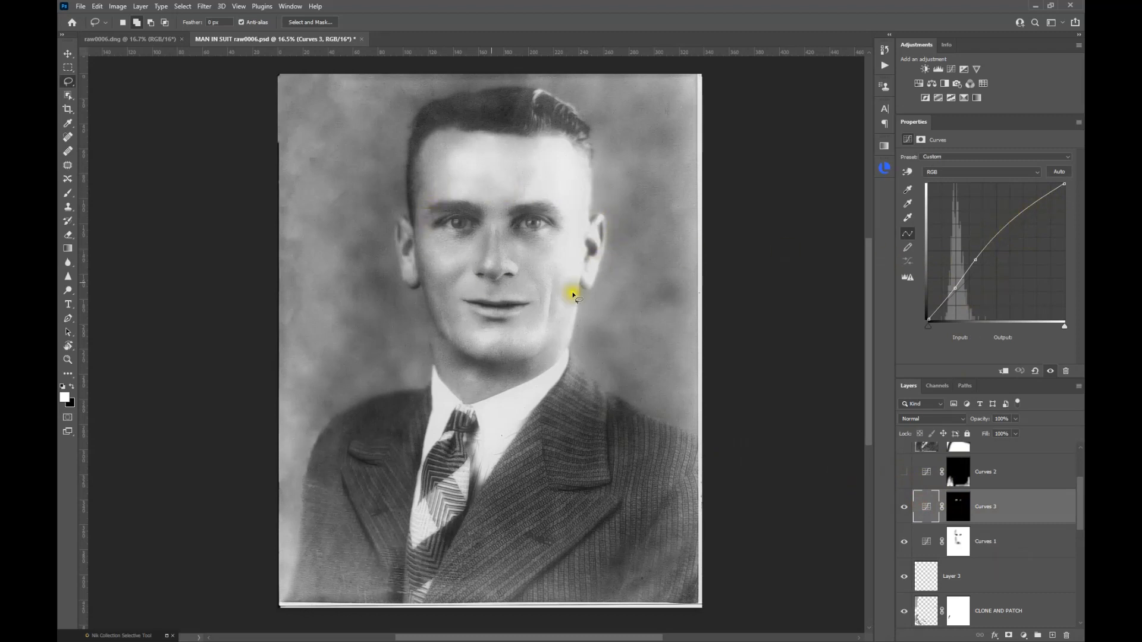
Inspect the Curves 3 mask on its own and compare the eyes with and without the adjustment
click(960, 513)
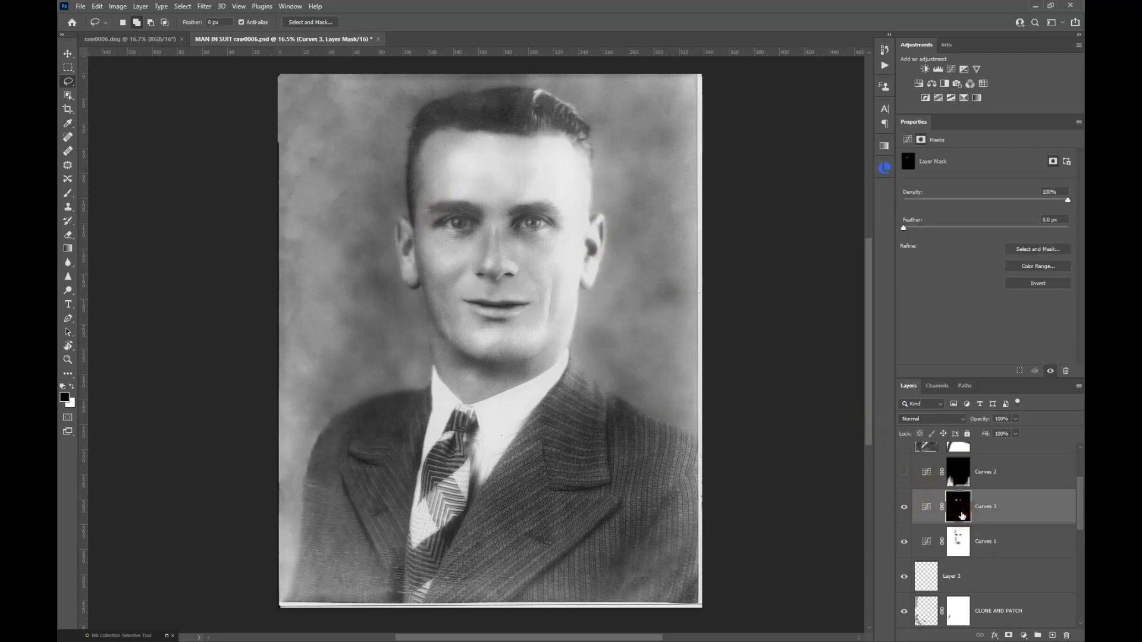
alt+click(962, 515)
alt+click(962, 515)
click(905, 509)
click(905, 509)
Review the curve settings and mask of the Curves 2 adjustment, and make it visible over the suit
scroll(914, 516, up, 1)
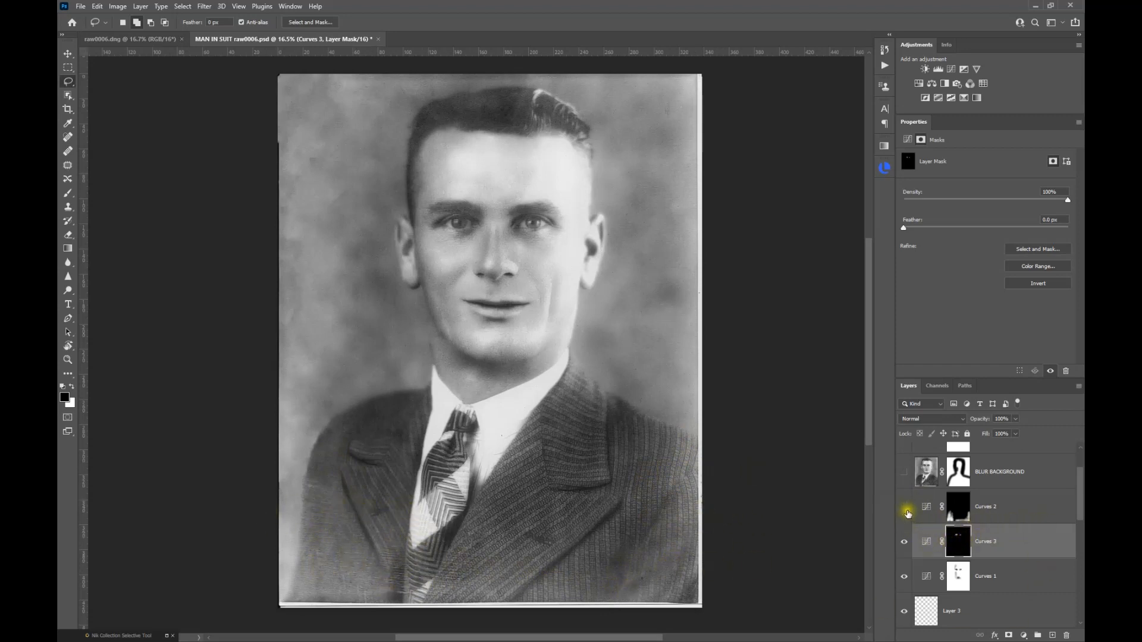
click(930, 510)
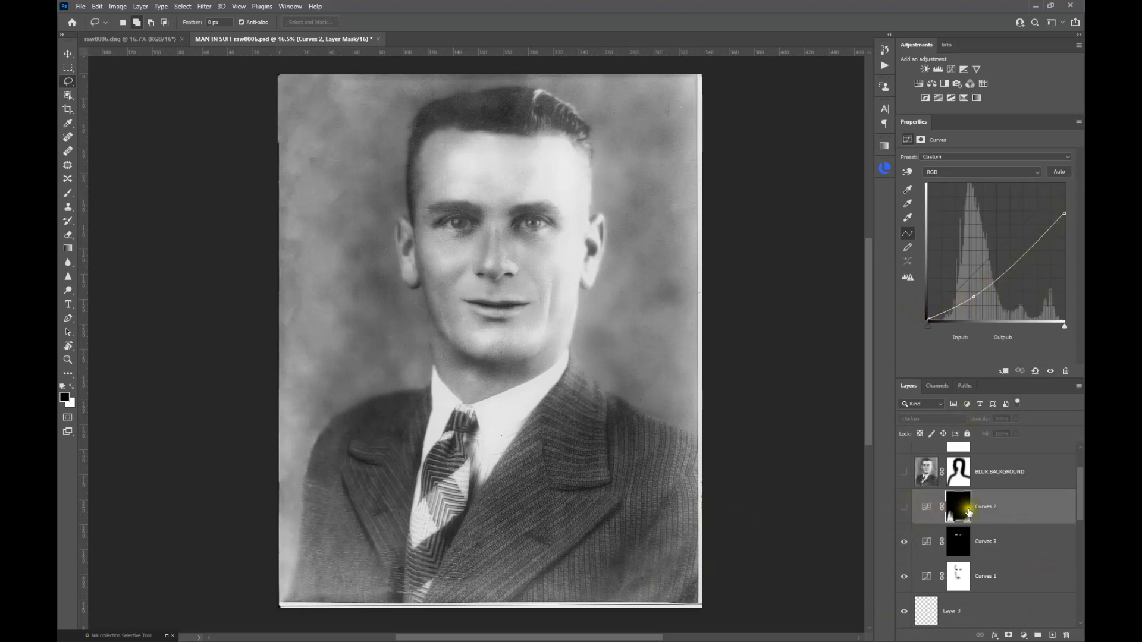
click(958, 509)
click(904, 507)
View the Curves 2 mask on its own and compare the suit's lower edges with and without the adjustment
click(954, 509)
alt+click(954, 509)
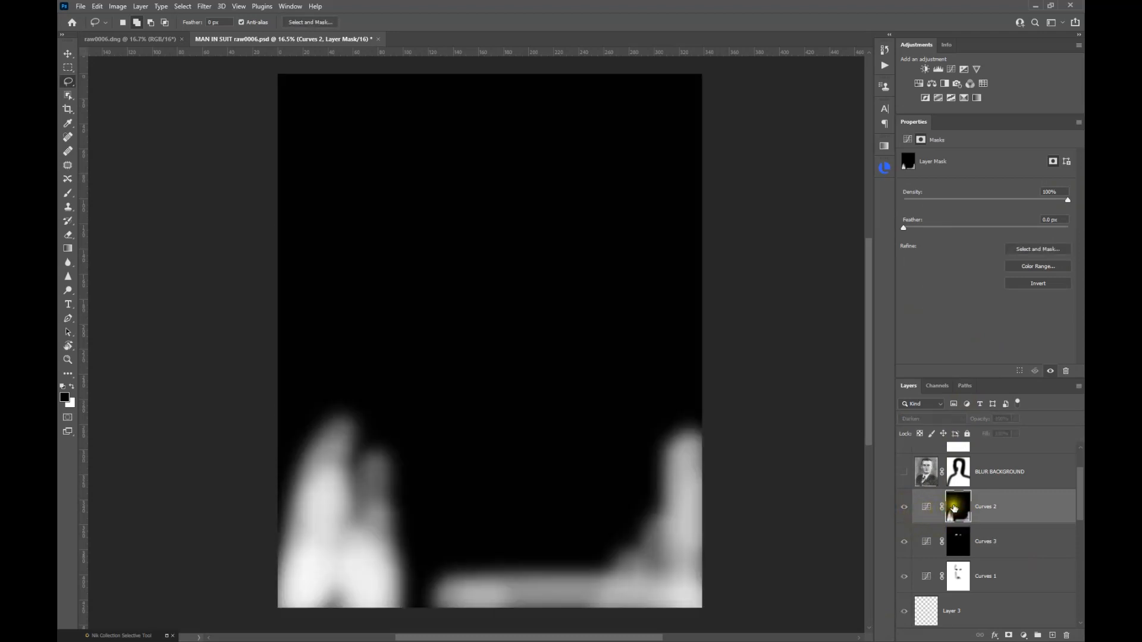
alt+click(954, 509)
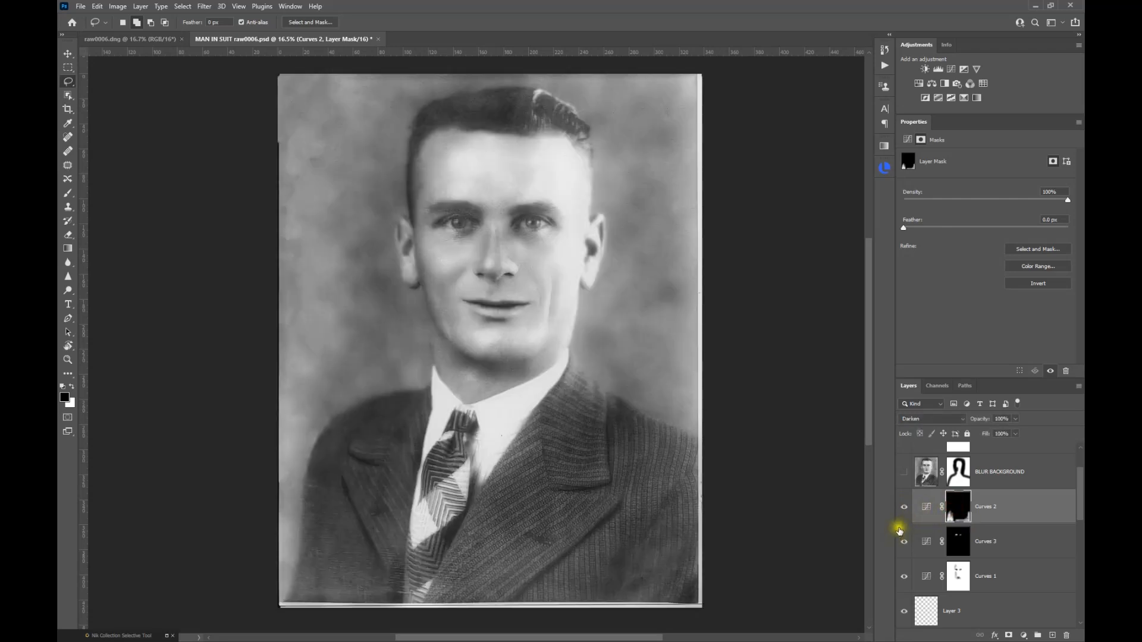
click(904, 508)
click(905, 508)
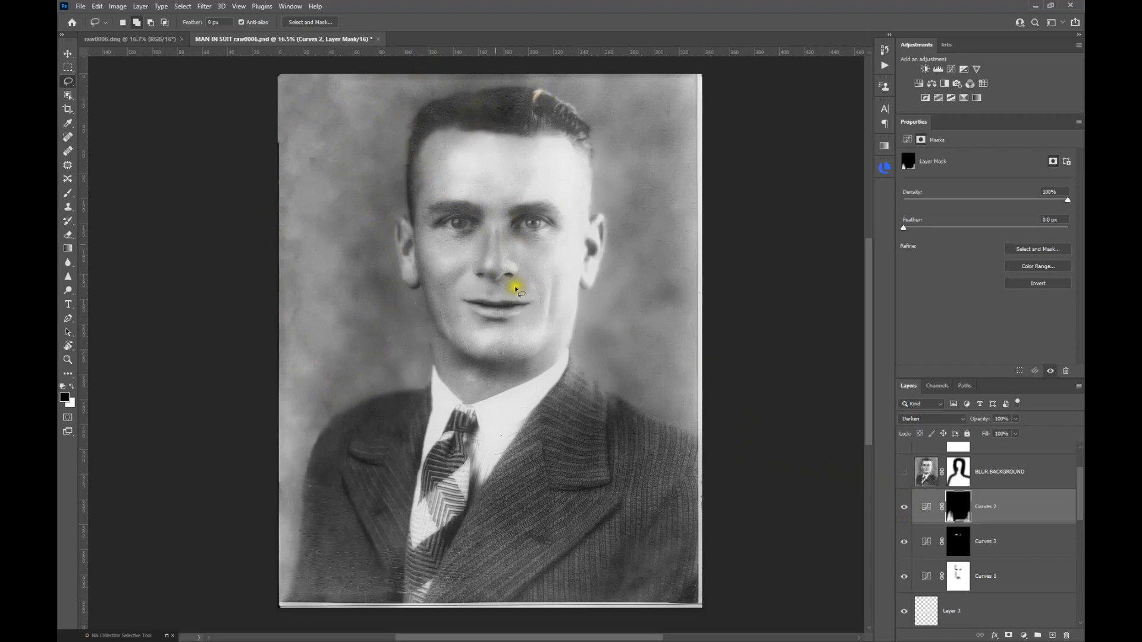
Show the BLUR BACKGROUND layer, inspect its mask on its own and compare the backdrop with and without the layer
click(924, 474)
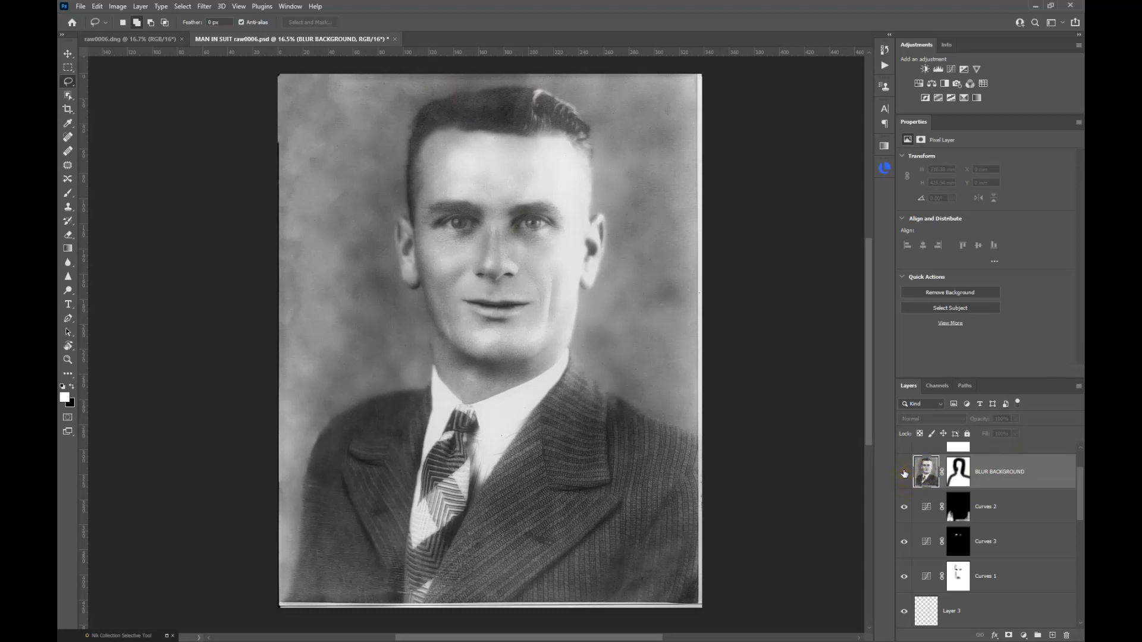
click(905, 473)
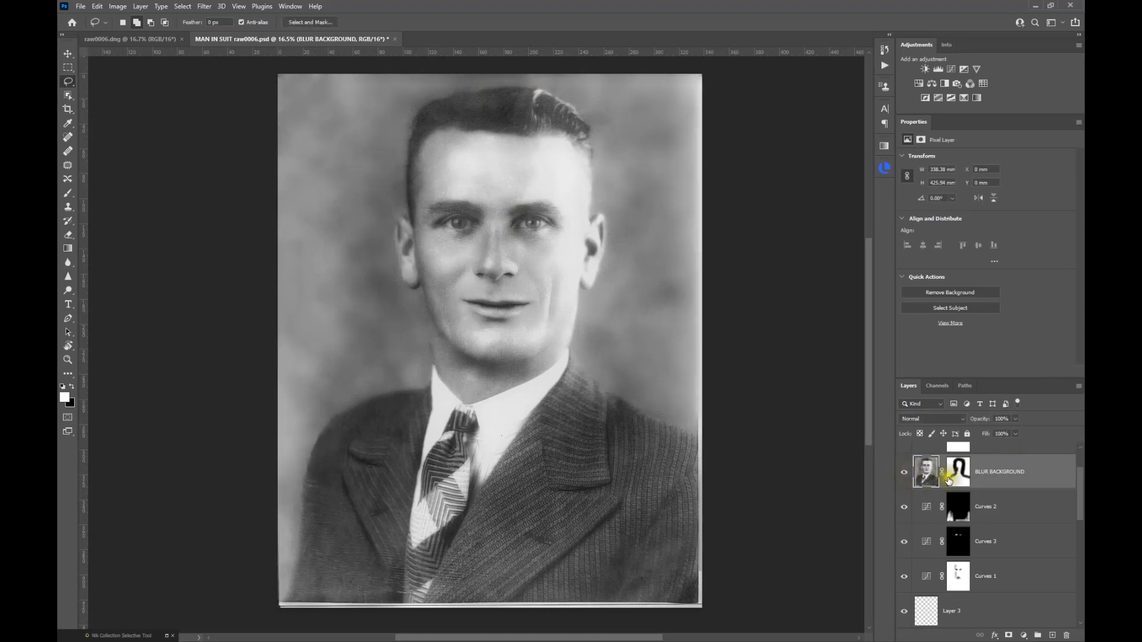
click(964, 476)
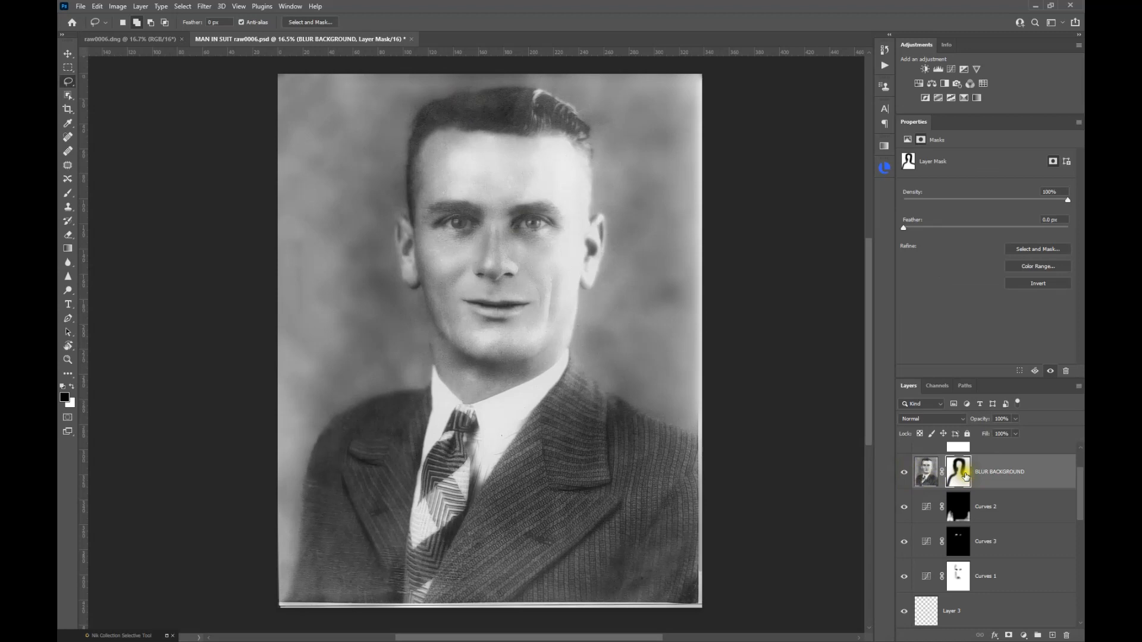
alt+click(965, 476)
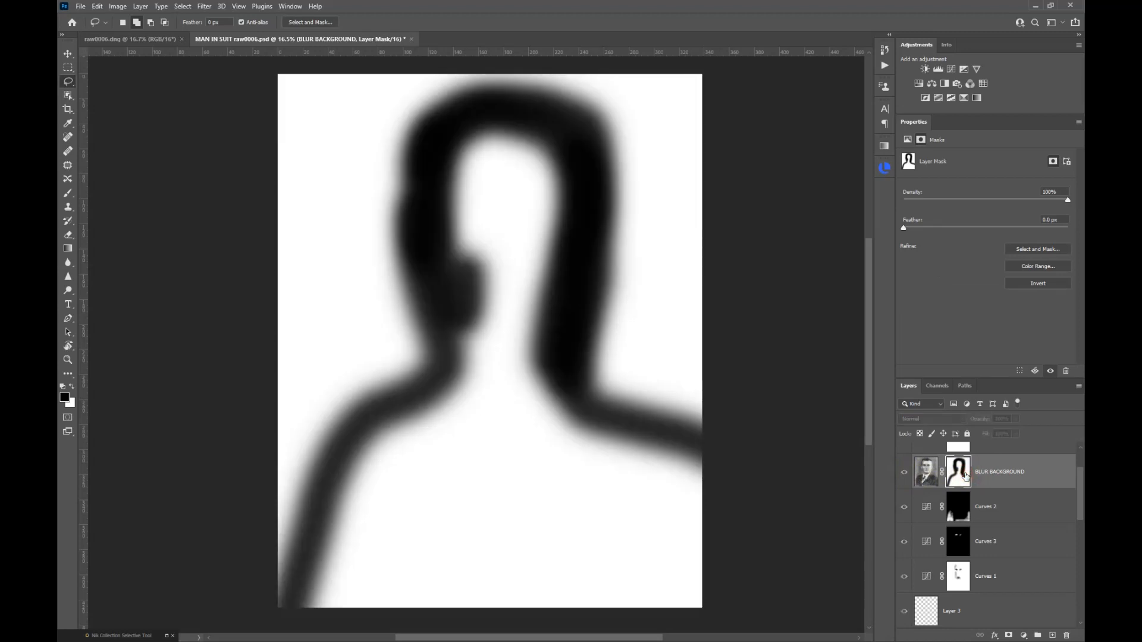
alt+click(966, 476)
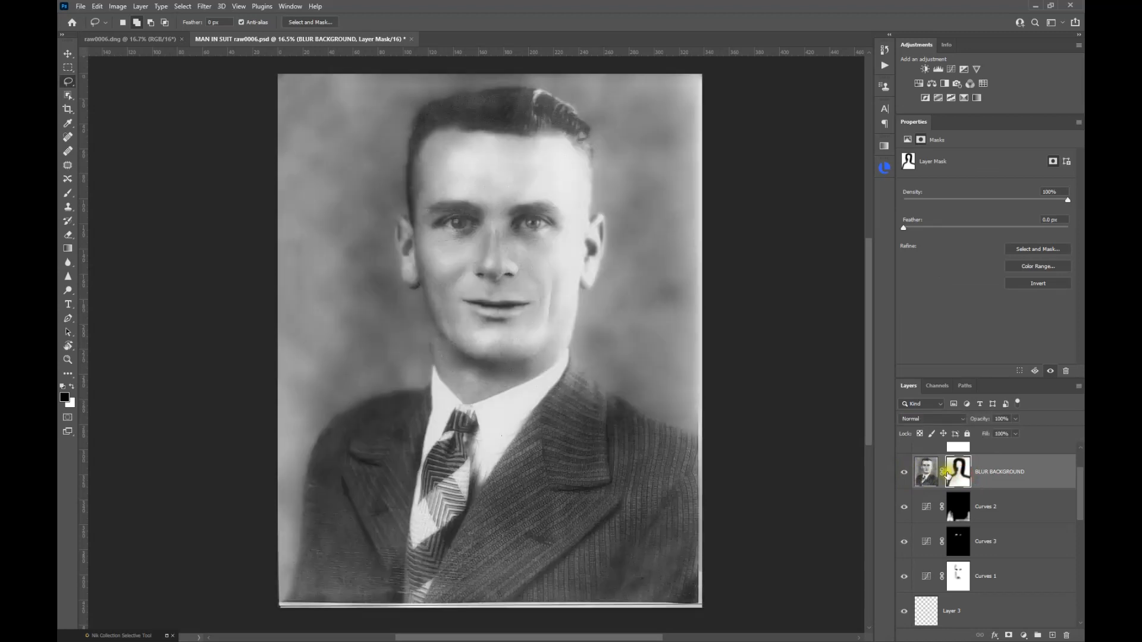
click(905, 474)
click(905, 474)
click(202, 7)
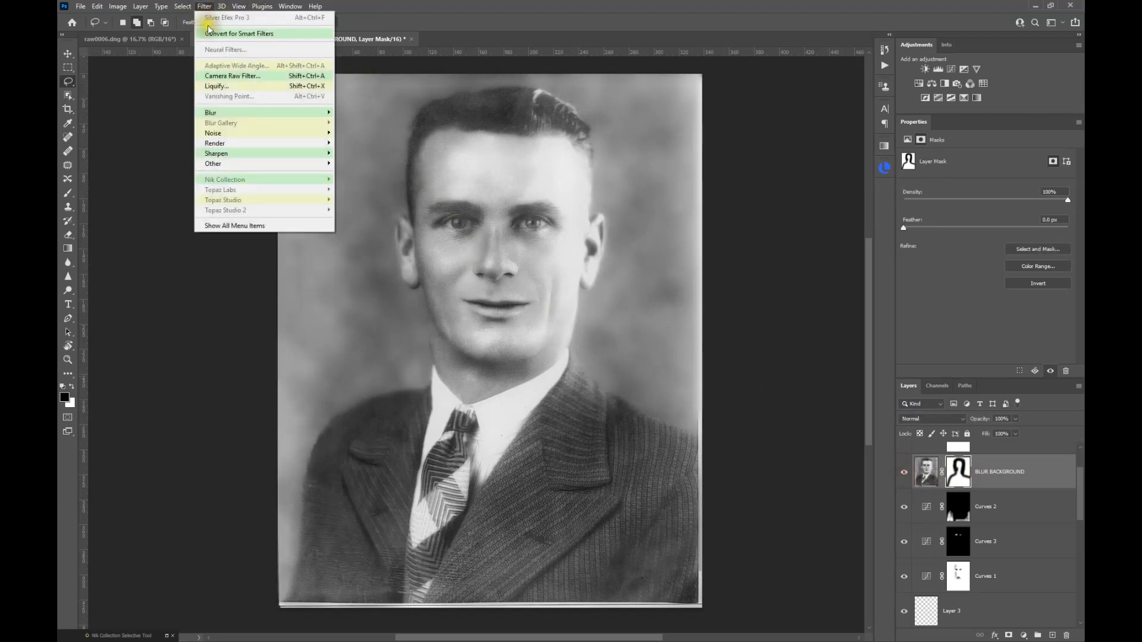
mouse_move(222, 118)
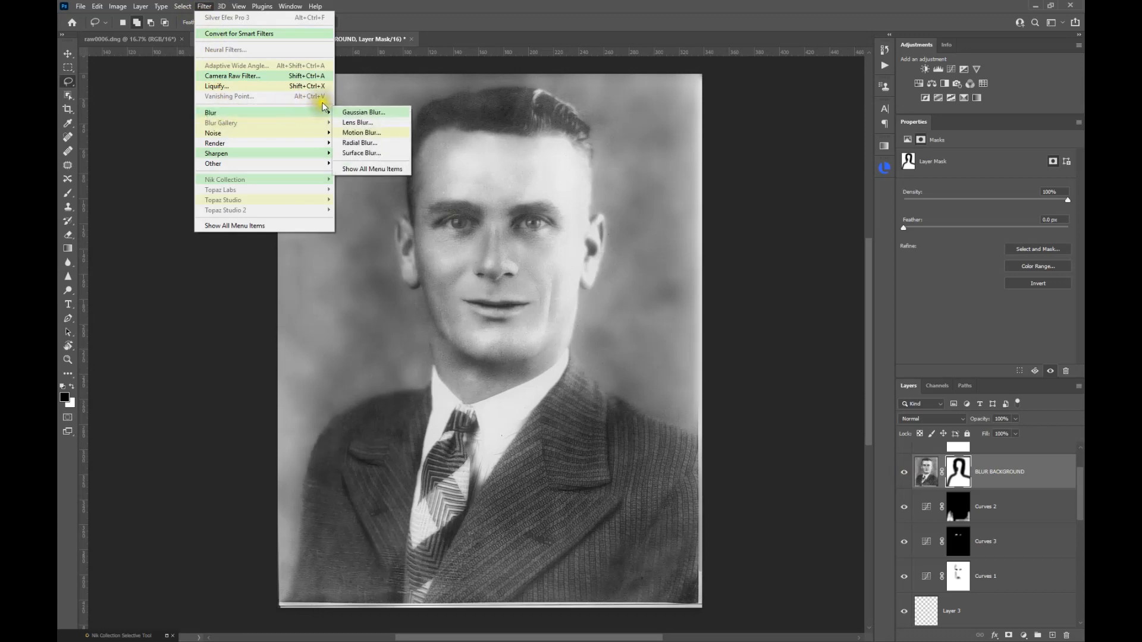
click(352, 113)
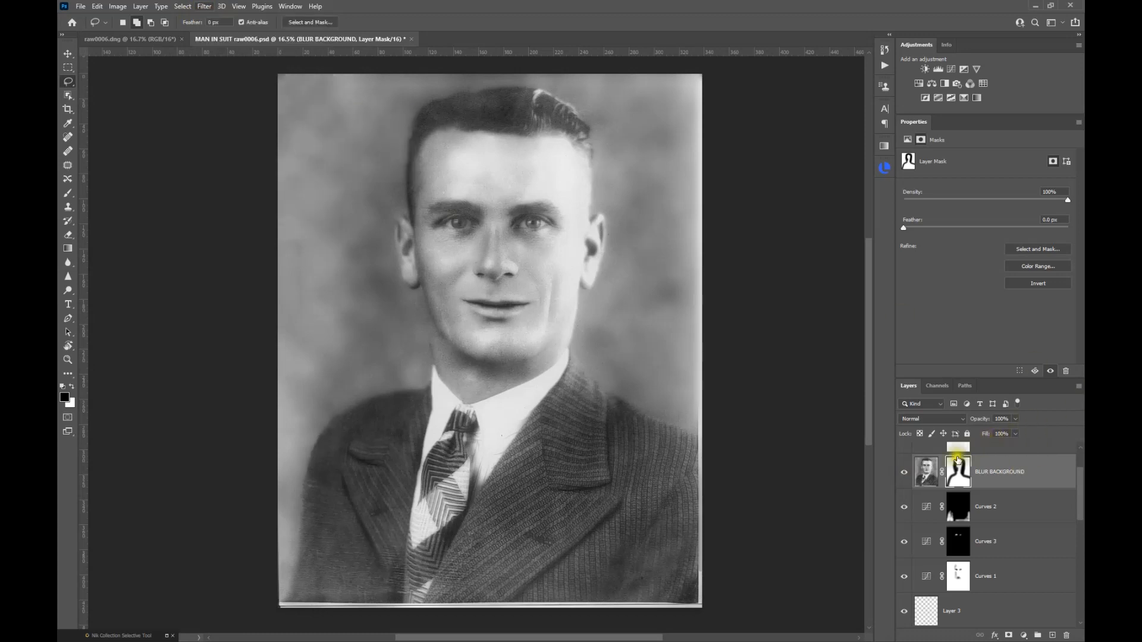
Show the Curves 4 adjustment, review its curve settings and compare the portrait with and without it
scroll(872, 460, up, 1)
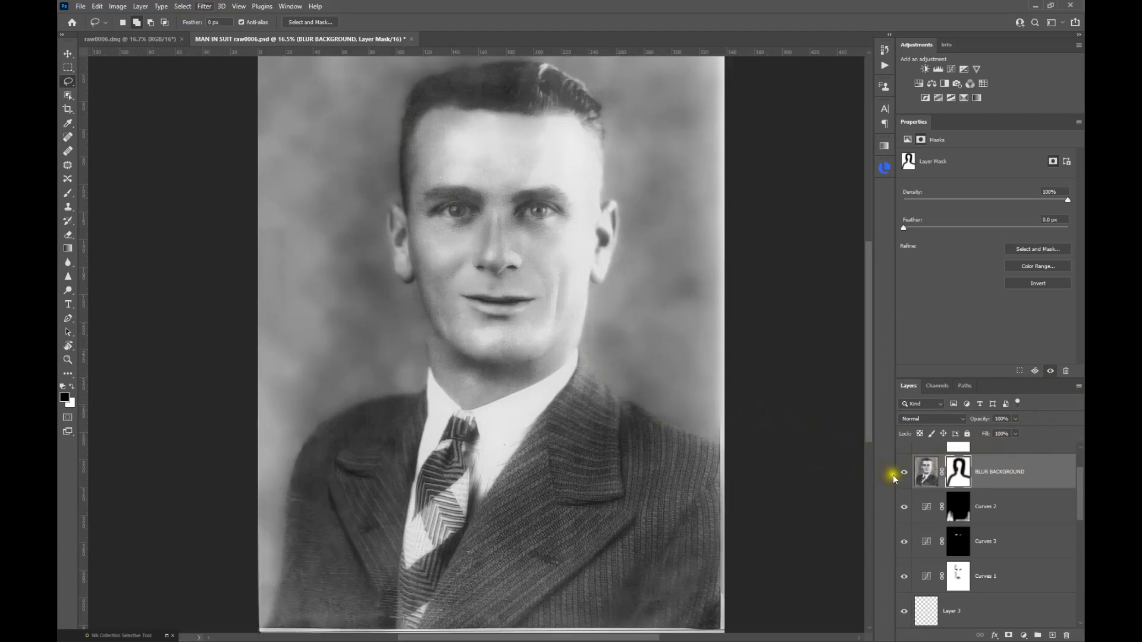
scroll(910, 466, up, 1)
scroll(964, 491, up, 1)
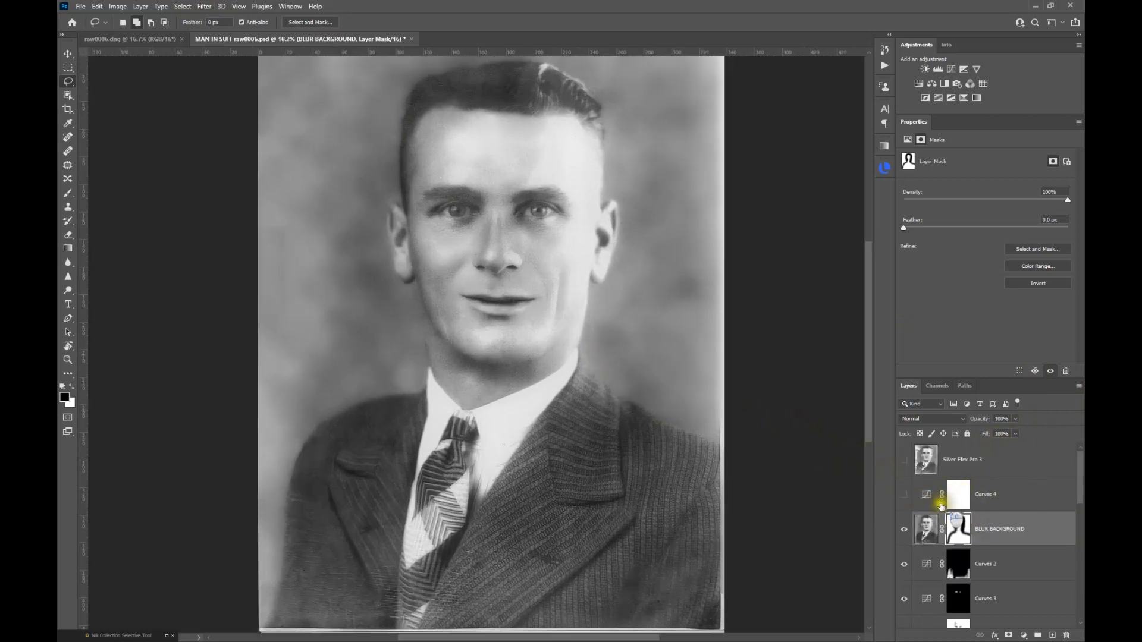
click(904, 496)
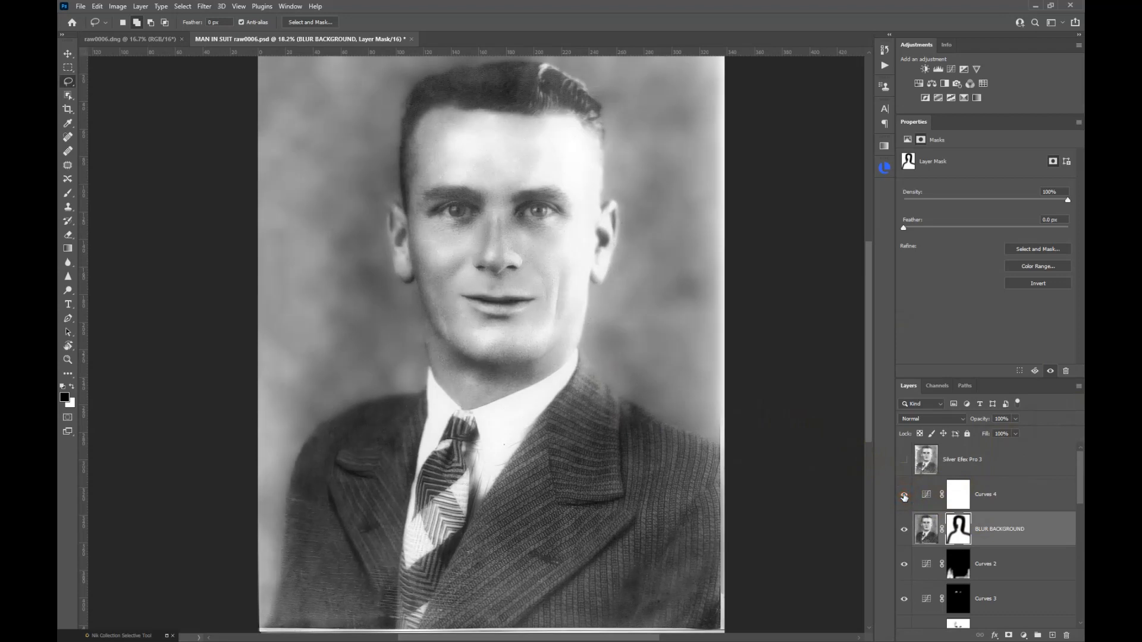
click(929, 494)
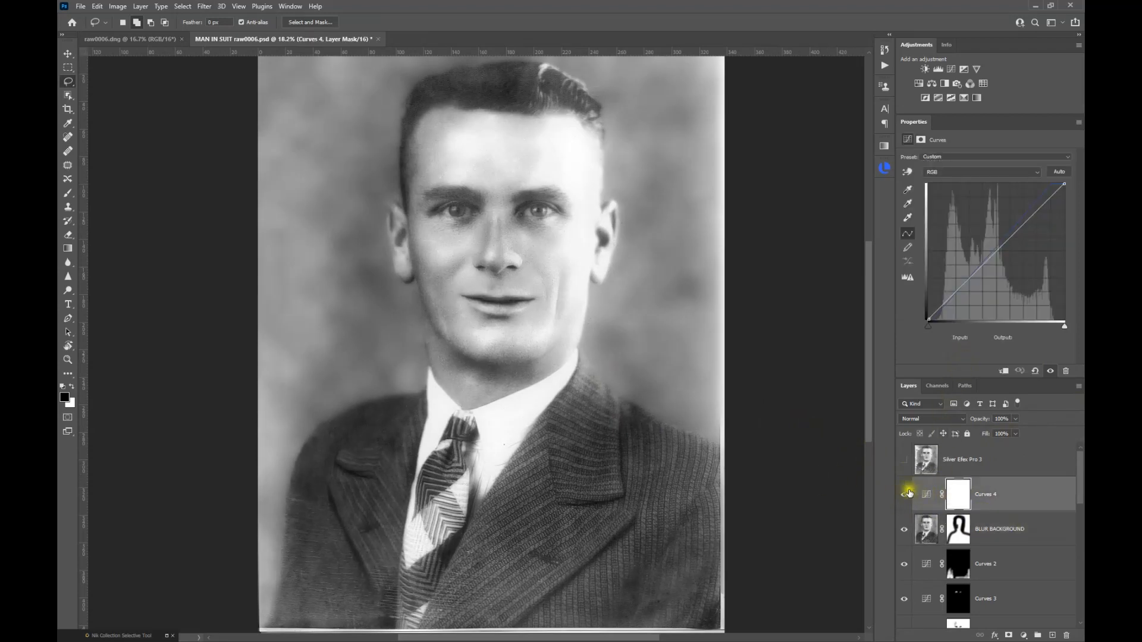
click(905, 495)
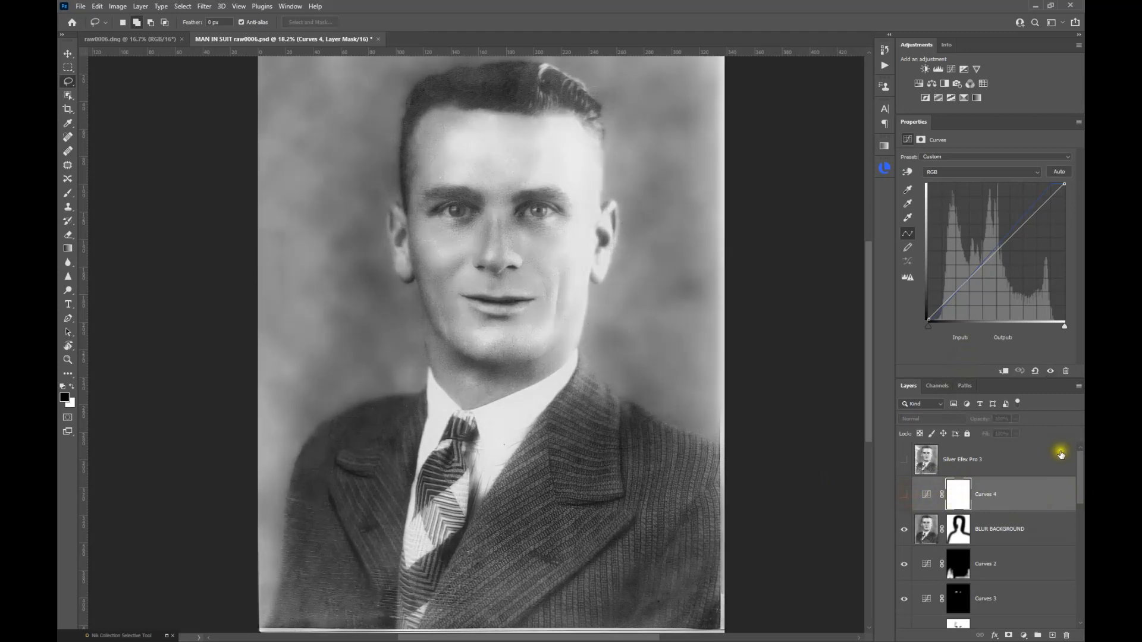
Add a new Curves adjustment layer directly above Curves 4 and apply the automatic curve correction
click(952, 70)
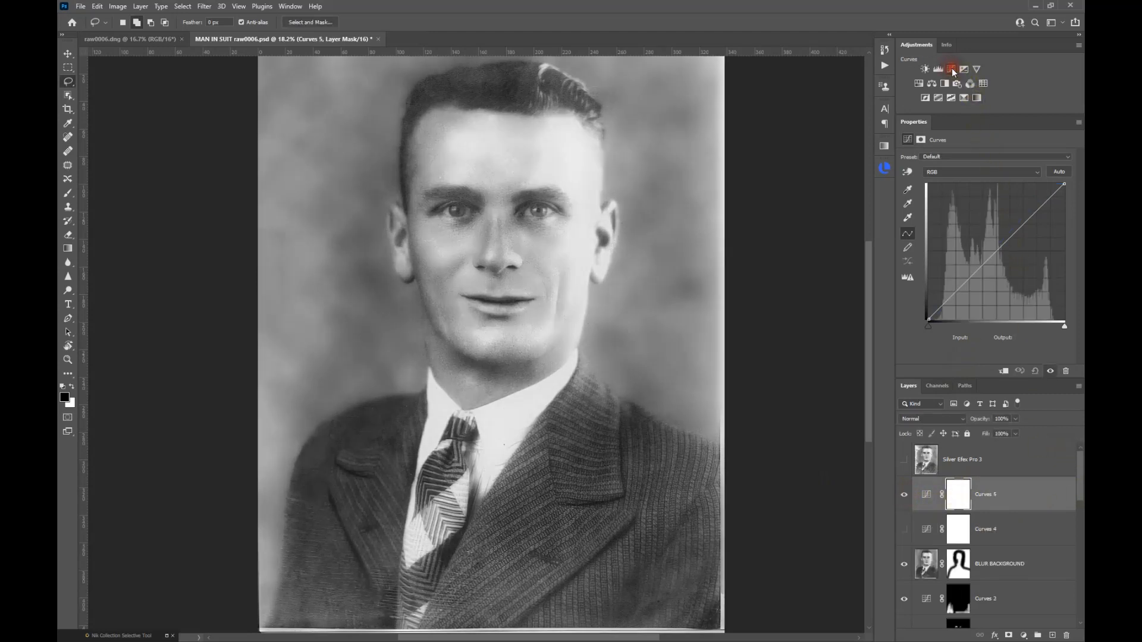
click(1062, 172)
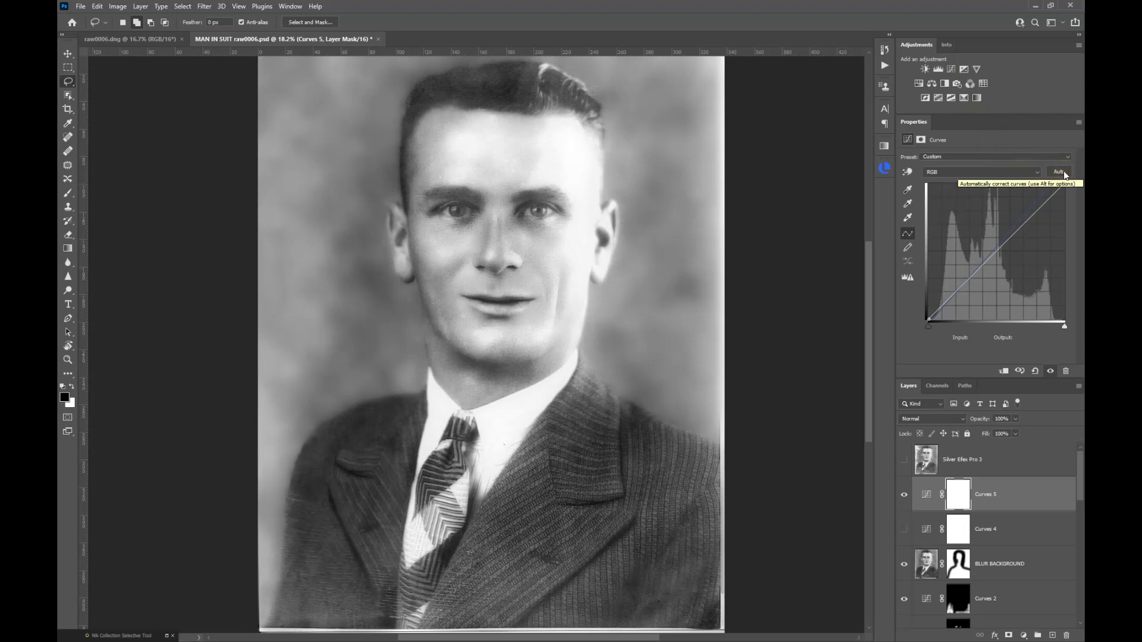
click(1058, 171)
Set auto correction to Enhance Monochromatic Contrast with Snap Neutral Midtones, save as defaults, reapply it and compare the portrait with and without Curves 5
alt+click(1057, 172)
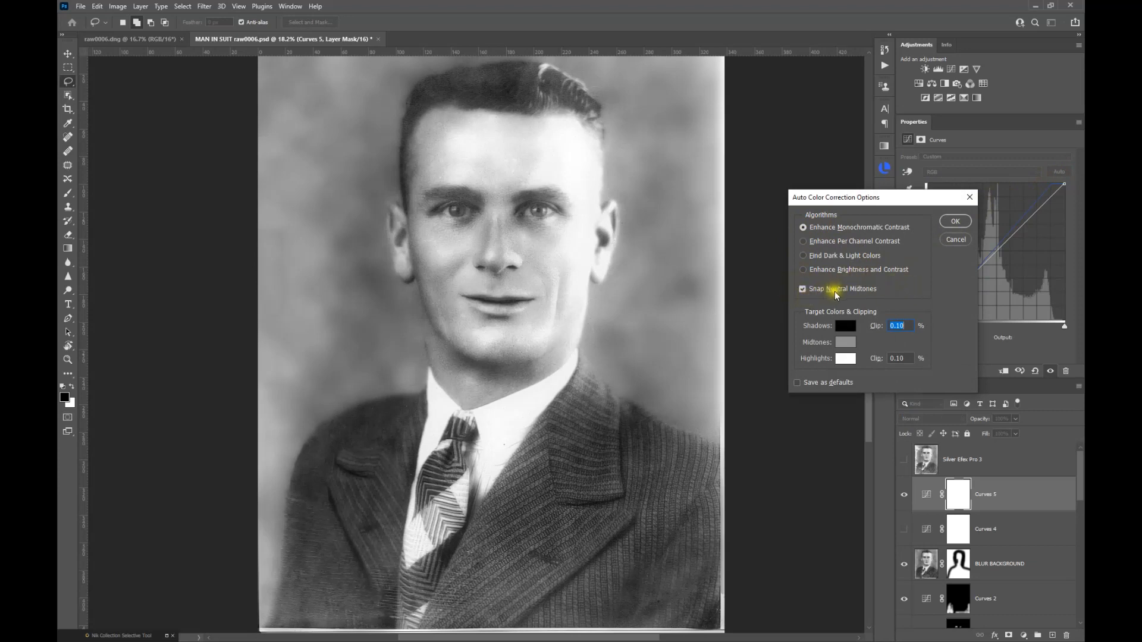
click(797, 382)
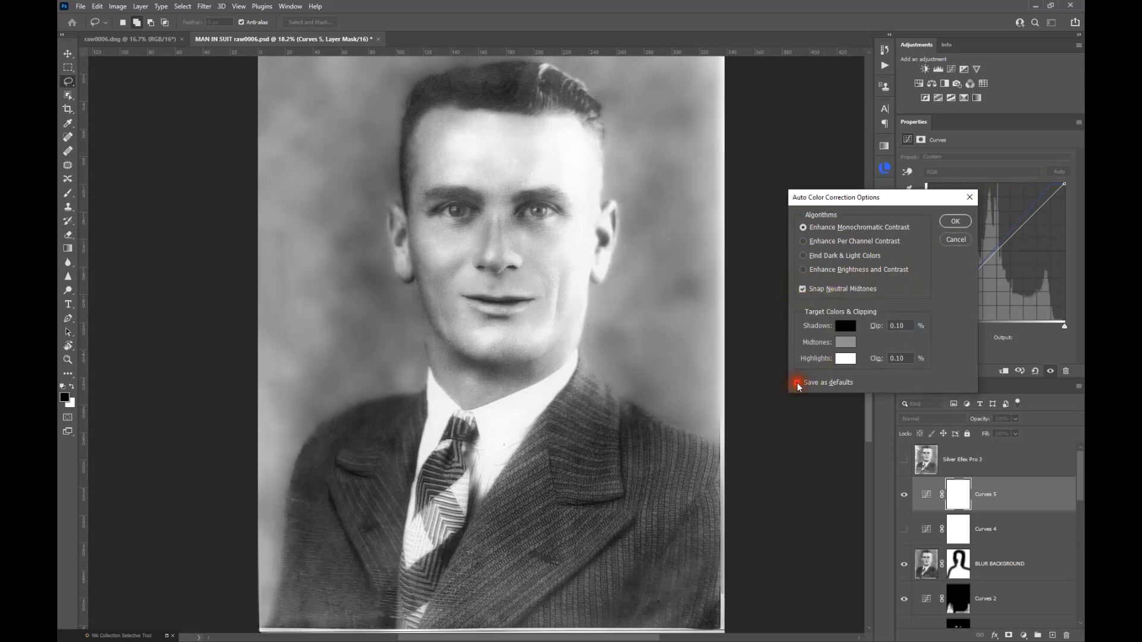
click(955, 221)
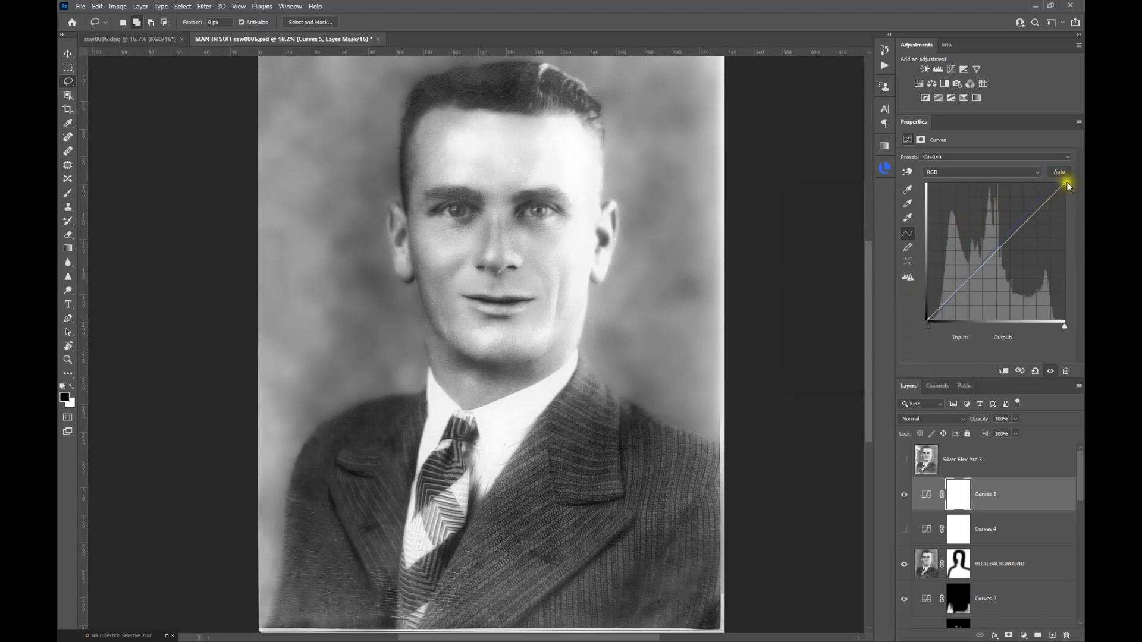
click(1061, 173)
click(904, 497)
click(904, 497)
Check the Silver Efex Pro 3 layer over the image and delete it from the layer stack
click(905, 462)
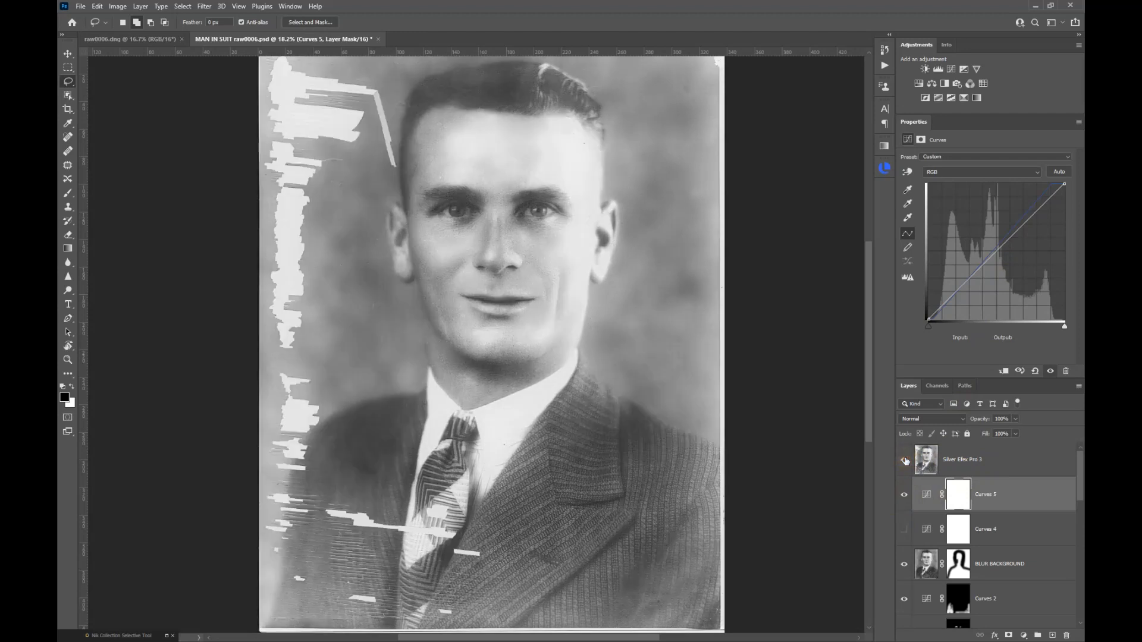
click(905, 462)
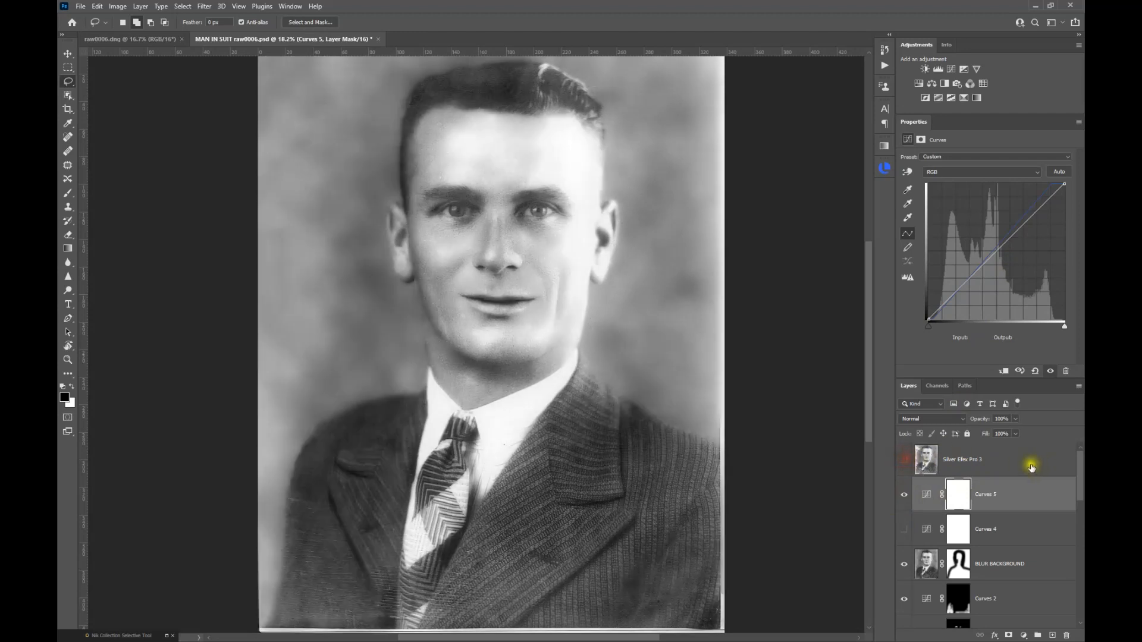
click(1024, 467)
drag(1027, 470, 1067, 635)
Compare the portrait with and without Curves 4 beneath the new Curves 5, and leave Curves 4 hidden
click(908, 494)
click(903, 494)
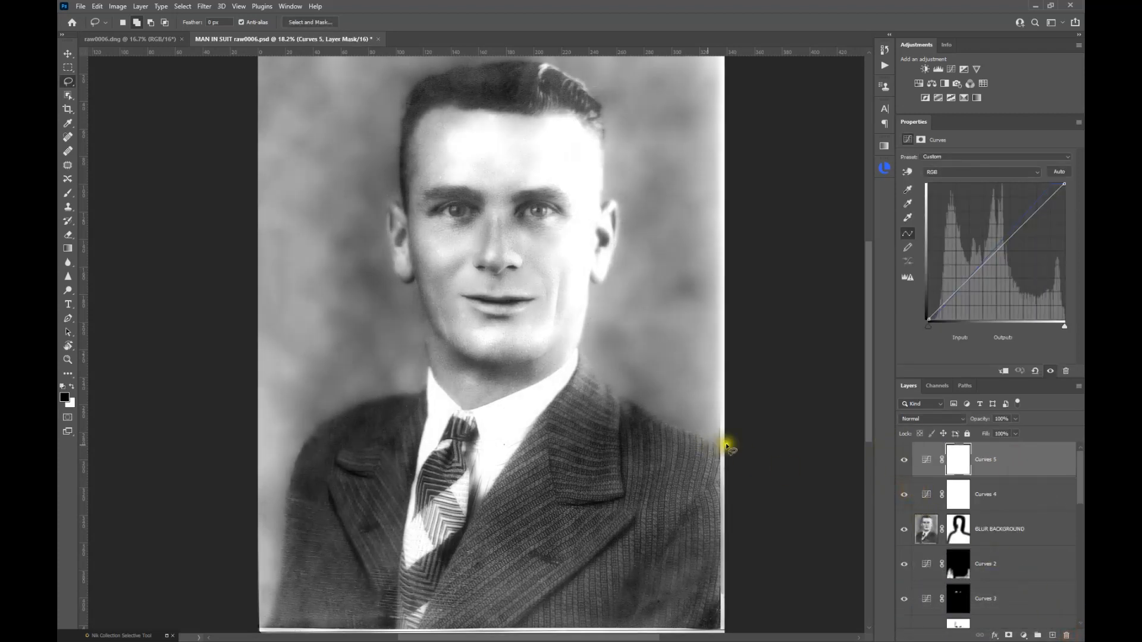
scroll(823, 400, down, 3)
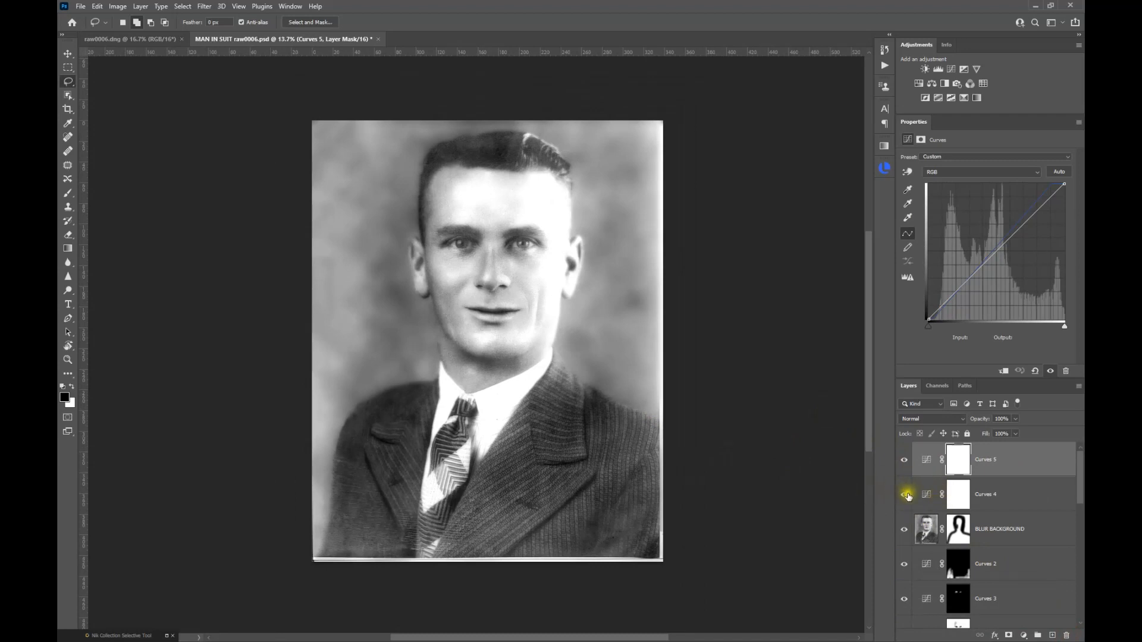
click(907, 495)
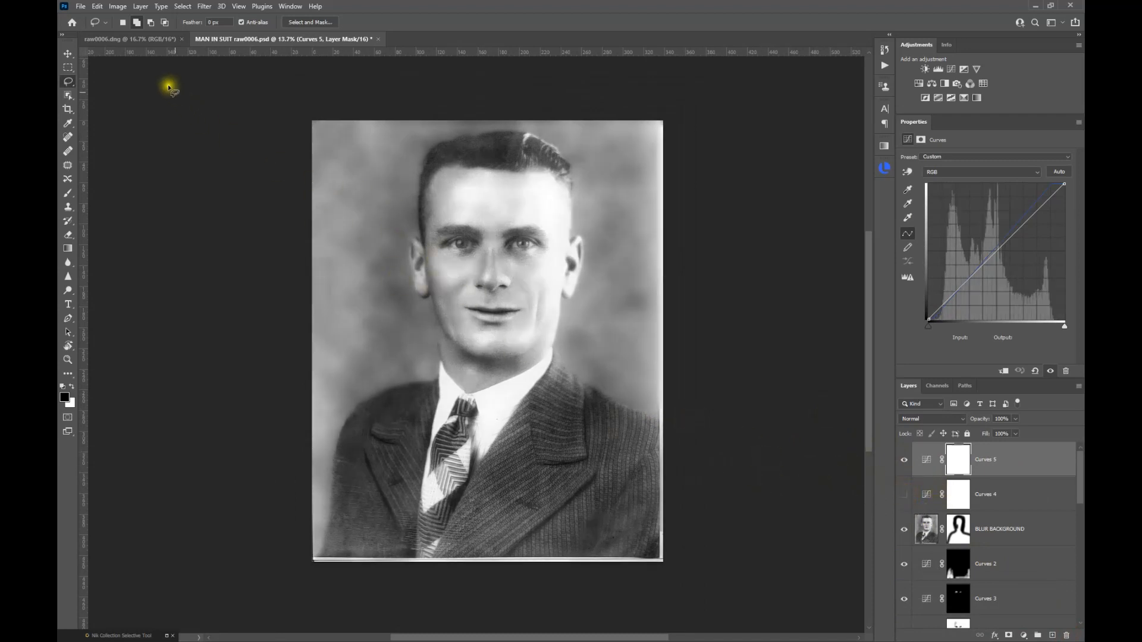
Compare the damaged original raw0006.dng with the restored portrait fitted to the window, and look through the restoration's lower layers
click(126, 41)
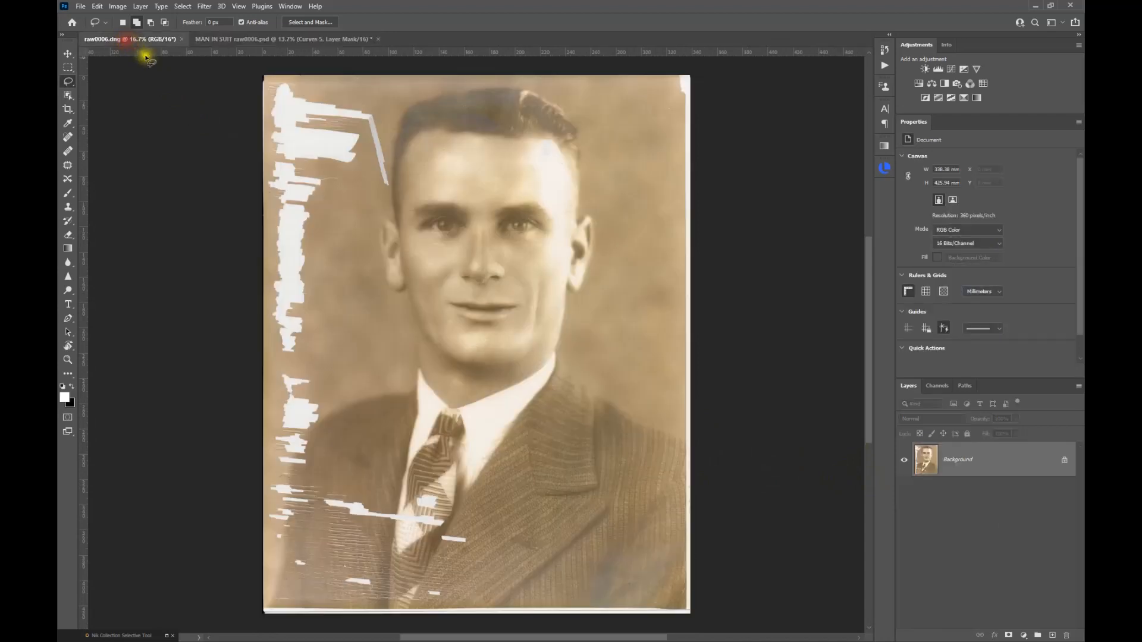
click(232, 40)
key(ctrl+0)
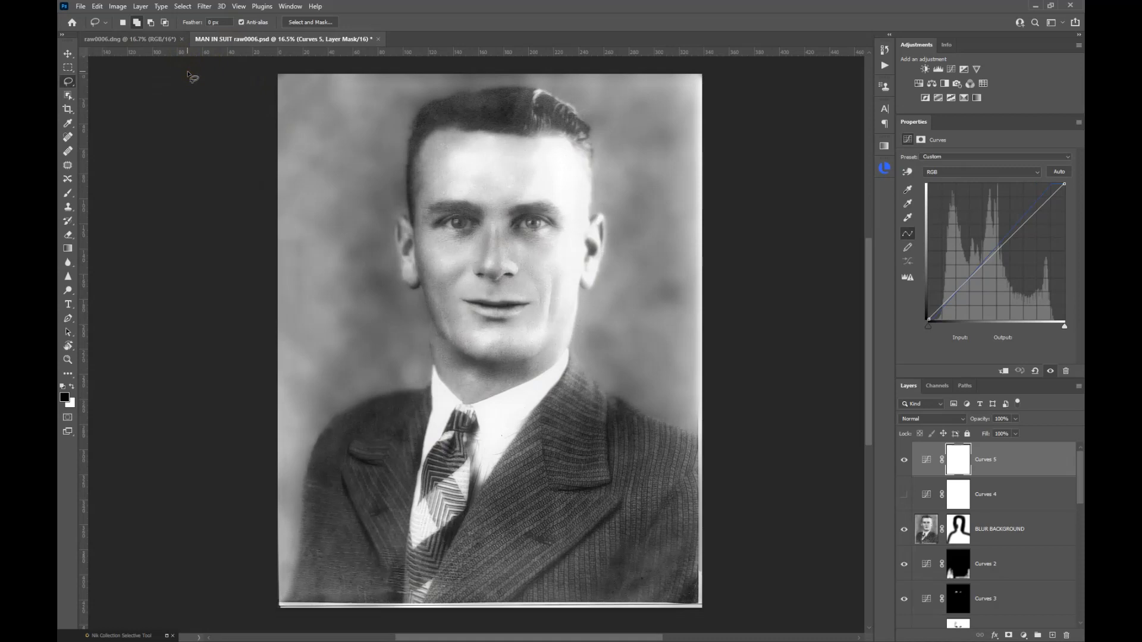
click(156, 39)
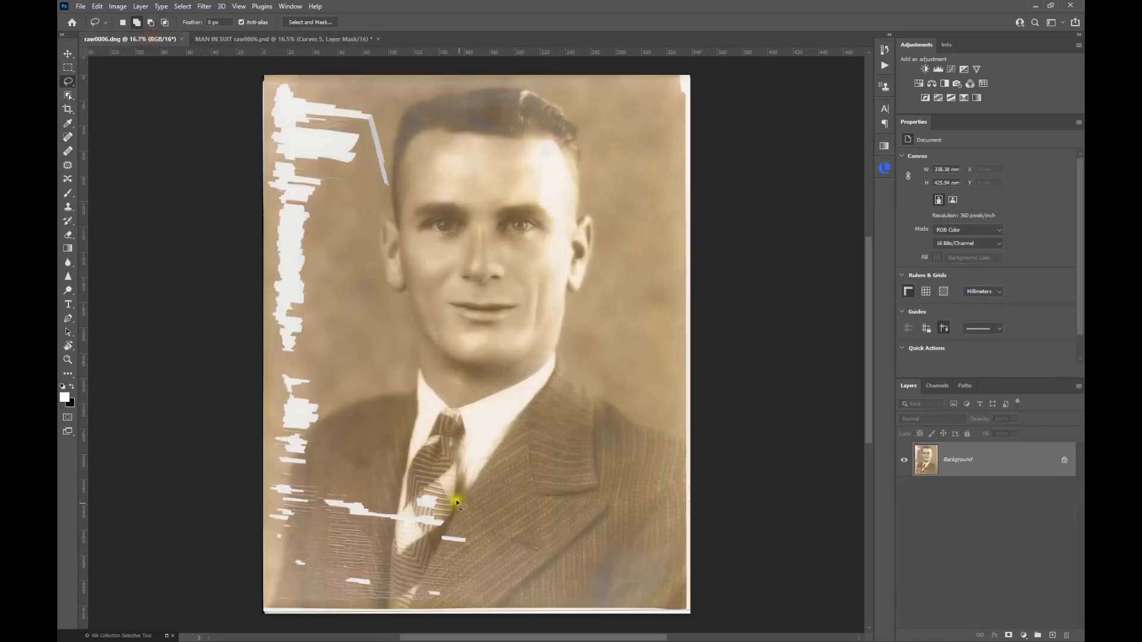
click(294, 38)
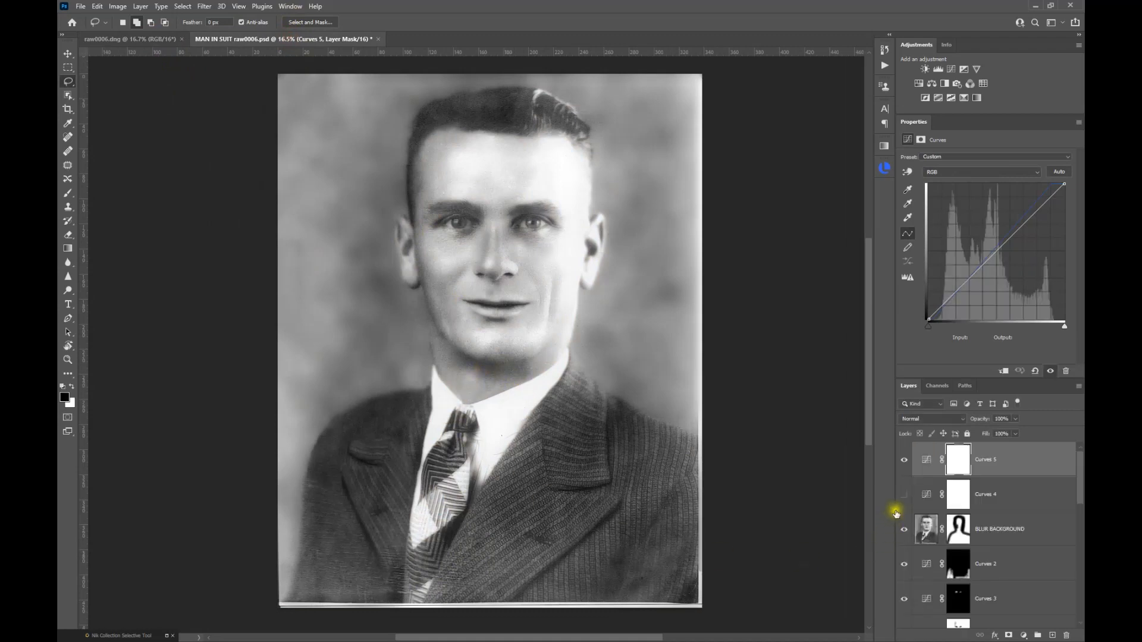
scroll(942, 571, down, 3)
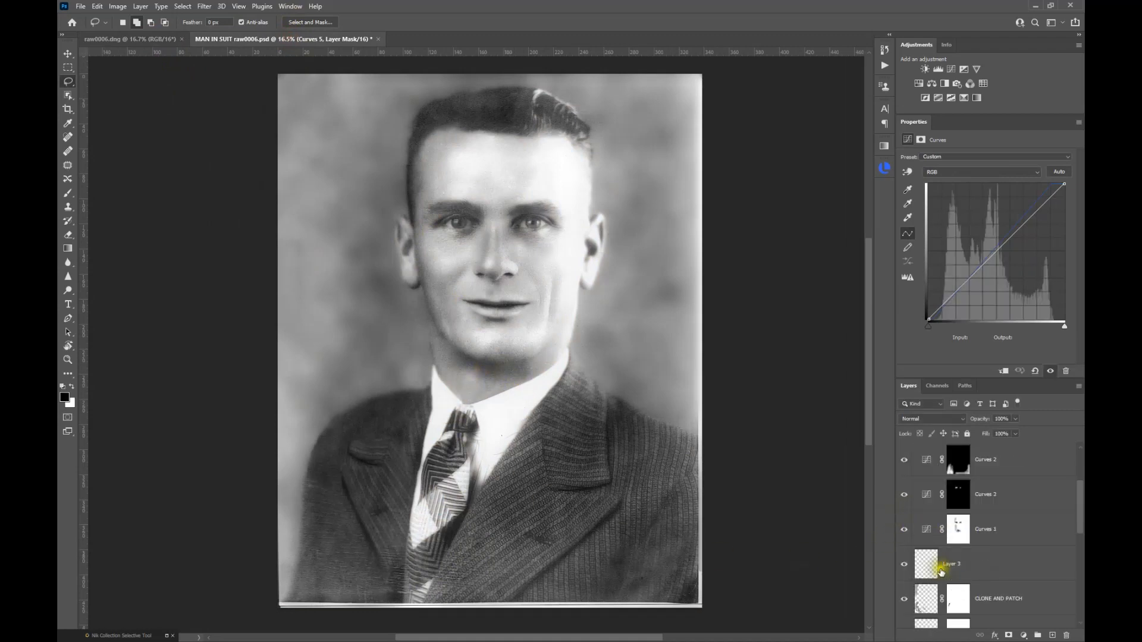
scroll(942, 571, down, 2)
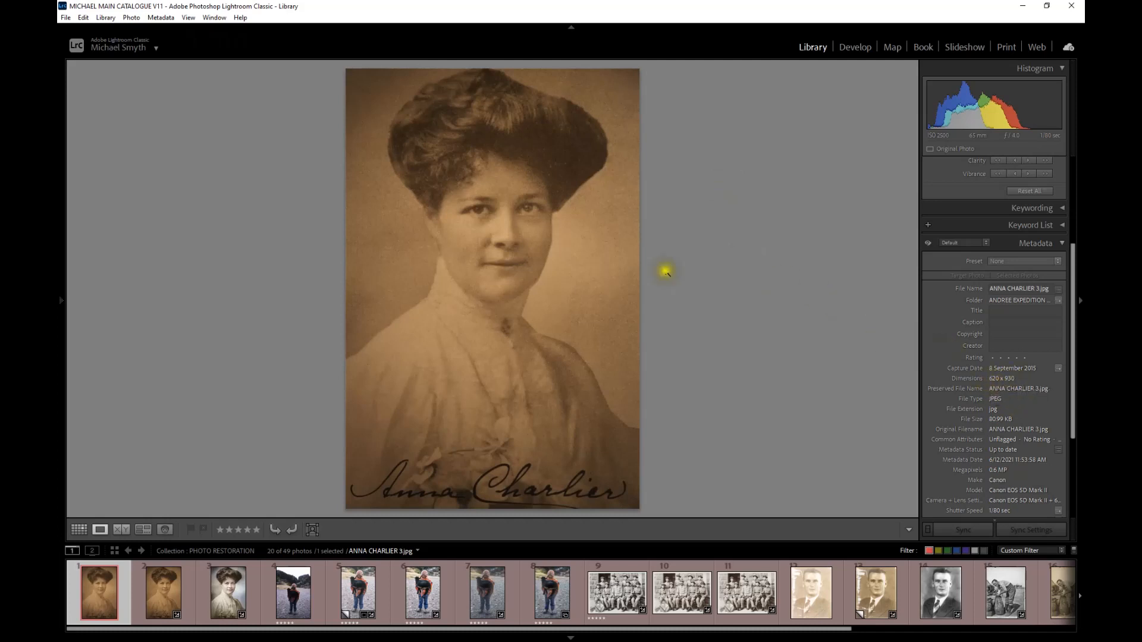
In Lightroom Classic, create a stacked Super Resolution DNG from the signed portrait JPG in Develop, and view the existing enhanced DNG
click(488, 233)
click(512, 327)
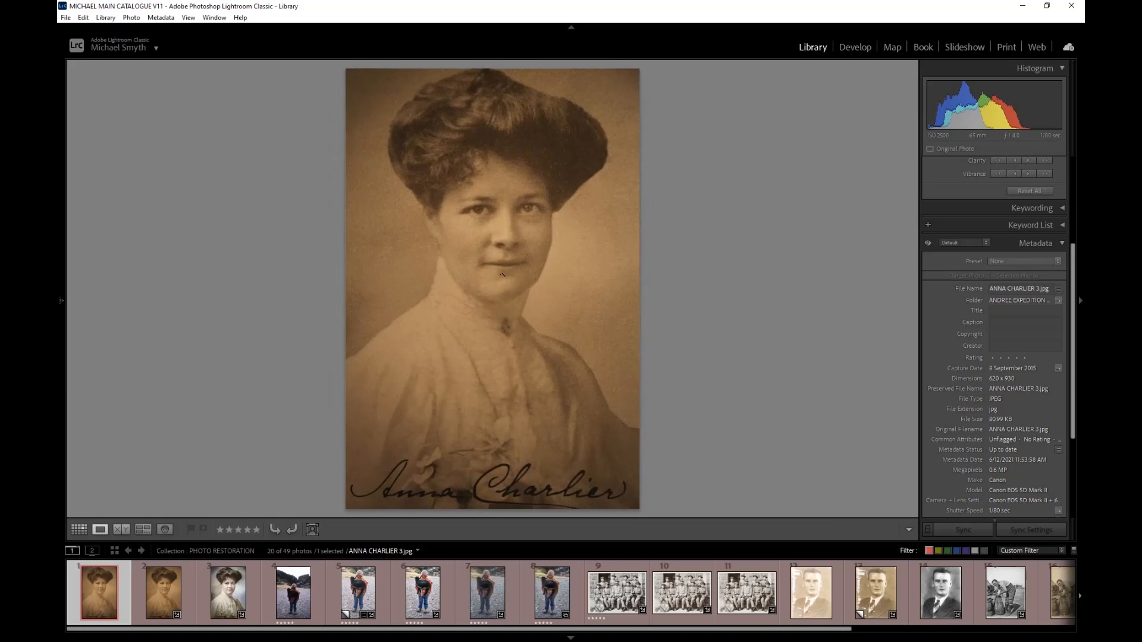
click(848, 50)
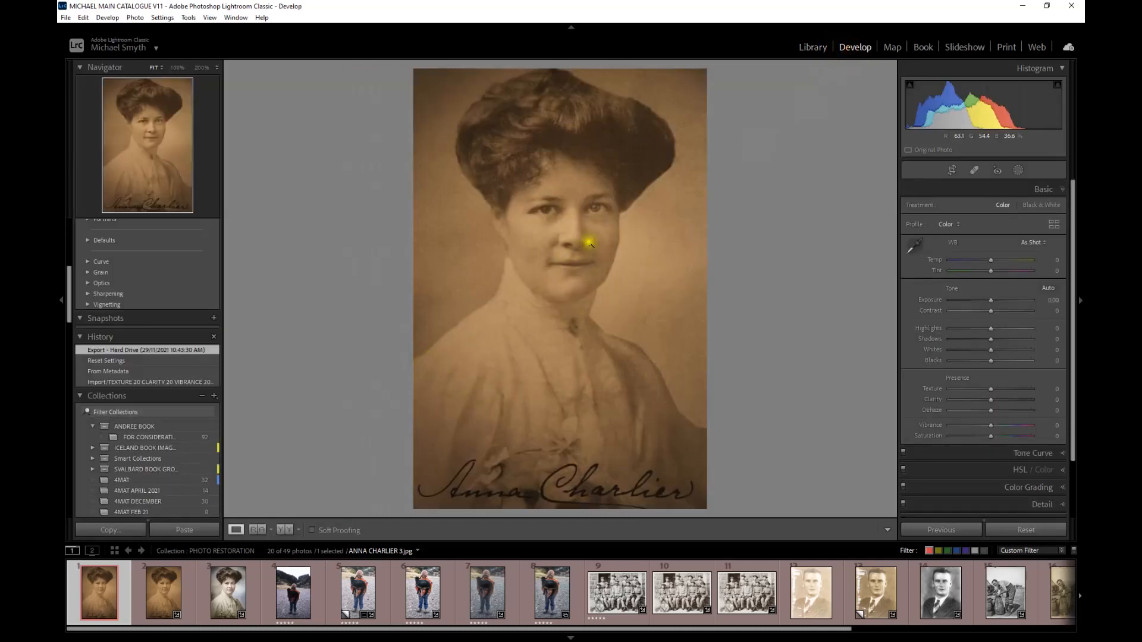
right_click(586, 246)
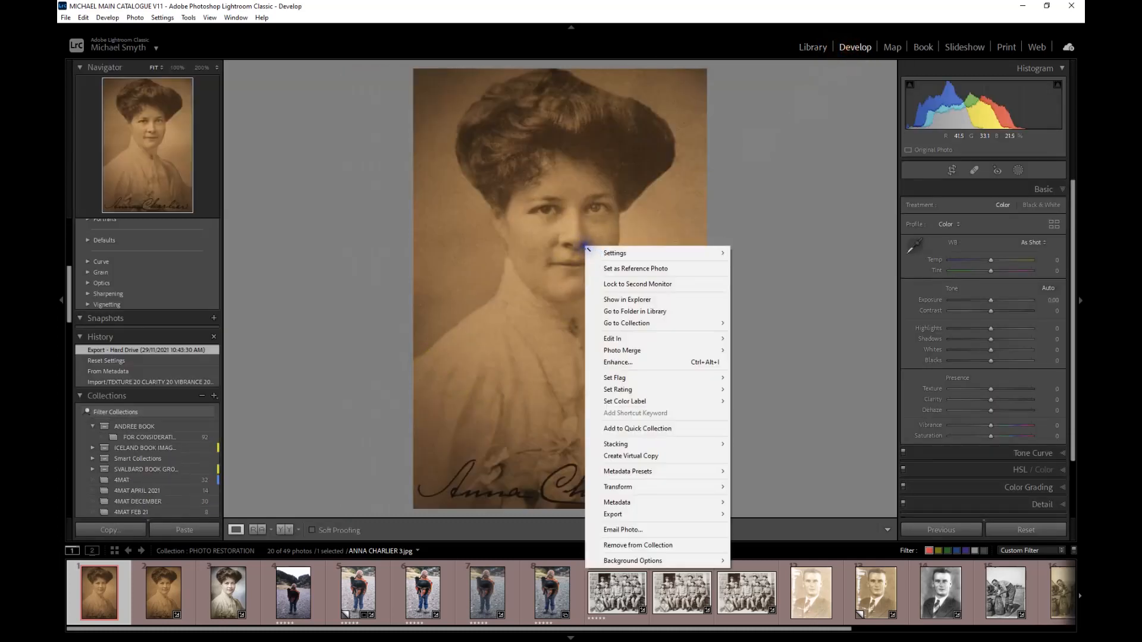
click(602, 362)
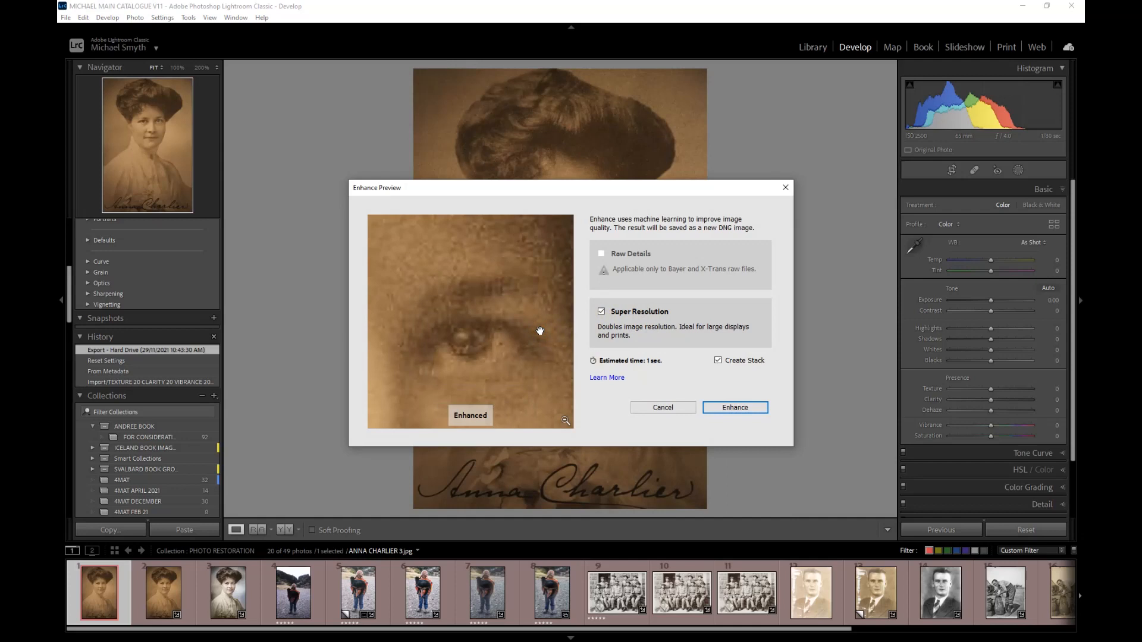
click(539, 330)
click(746, 408)
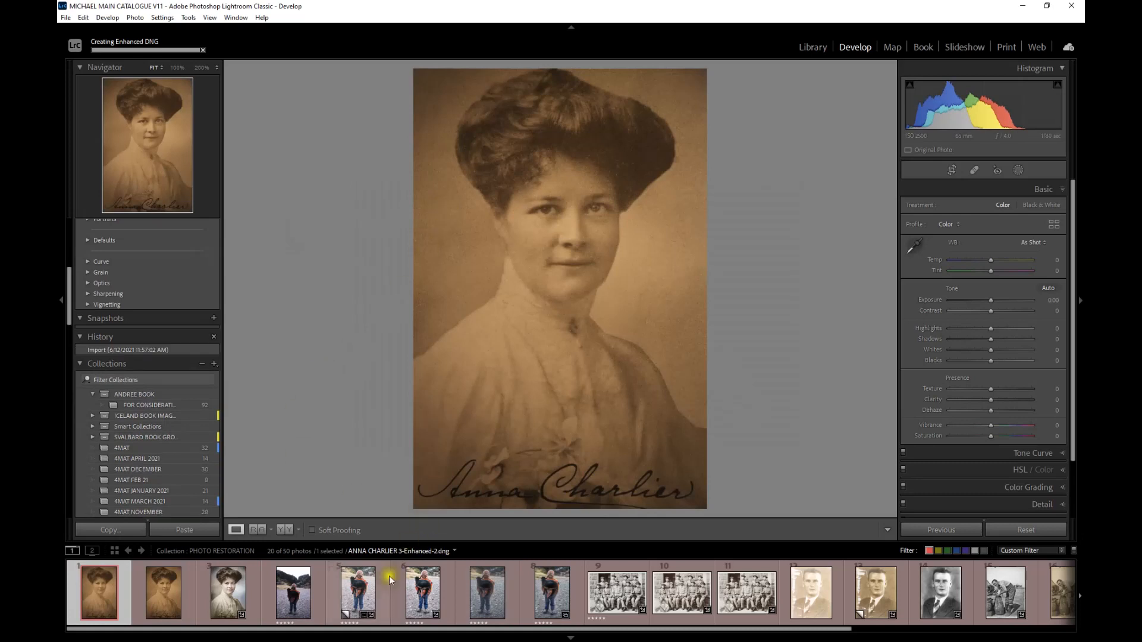
click(170, 596)
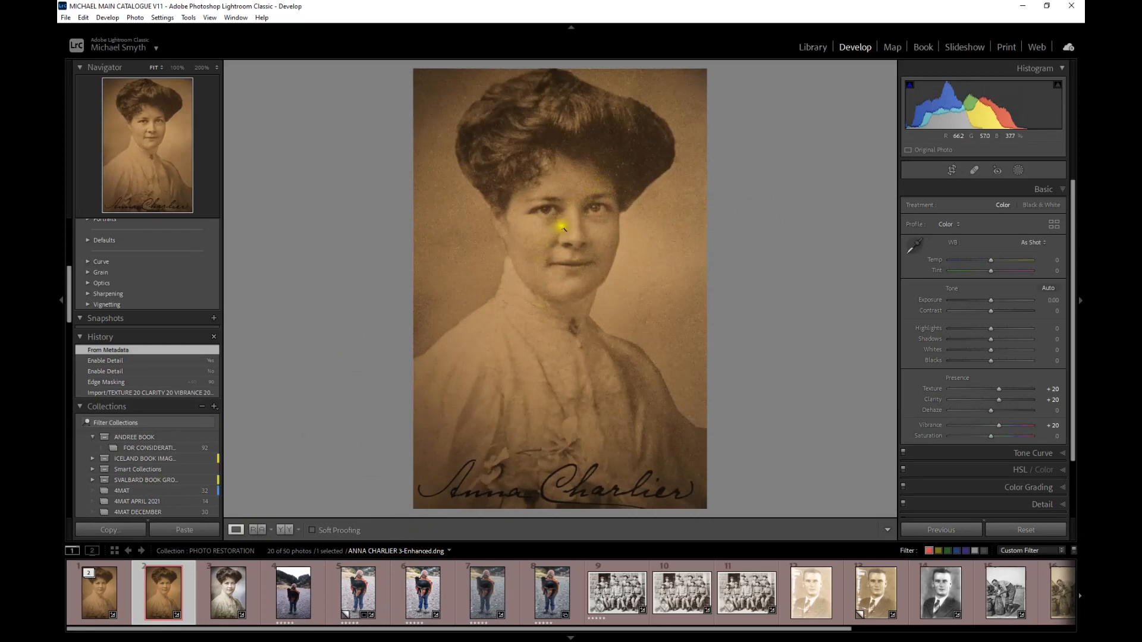
click(566, 223)
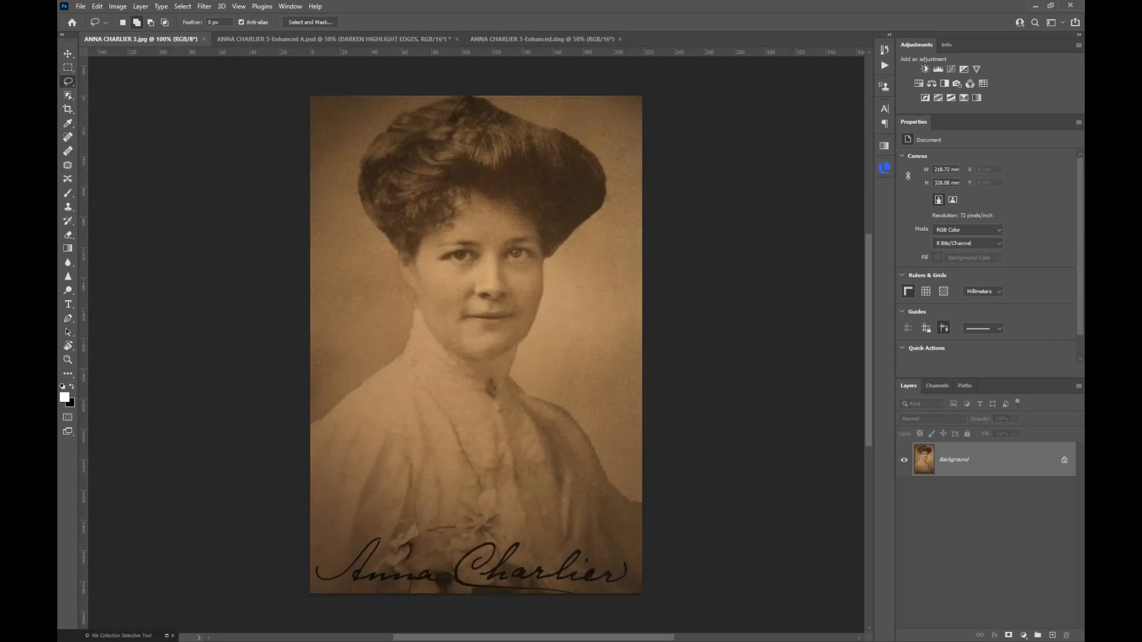
Switch to Photoshop and examine the face and hair detail in the signed portrait's original JPG up close
scroll(472, 298, up, 3)
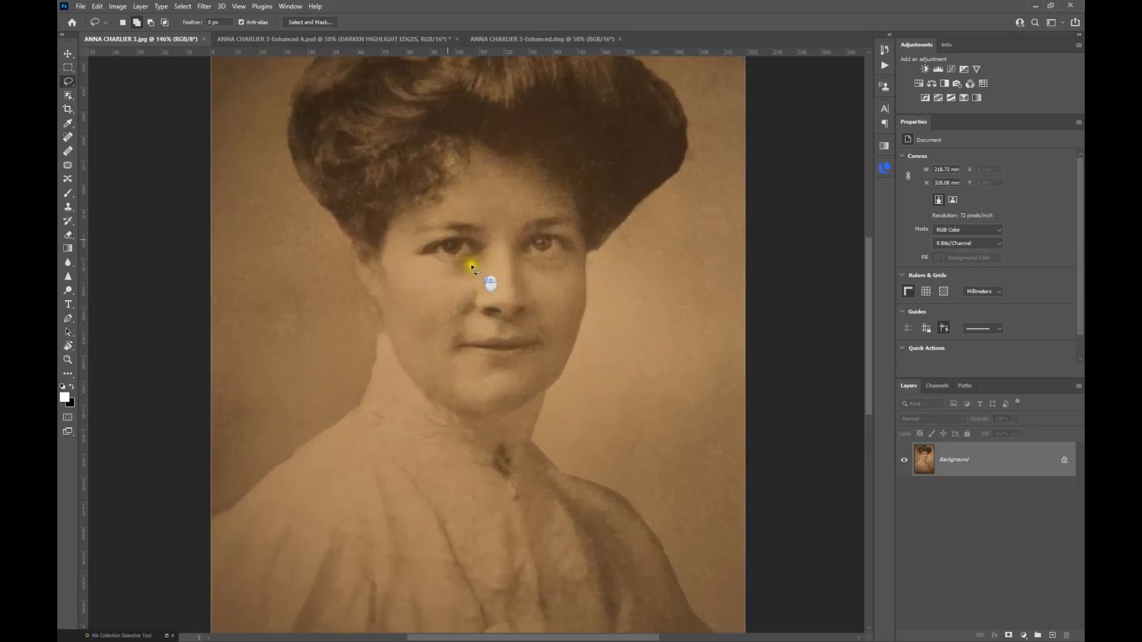
scroll(472, 262, up, 2)
drag(545, 324, 522, 489)
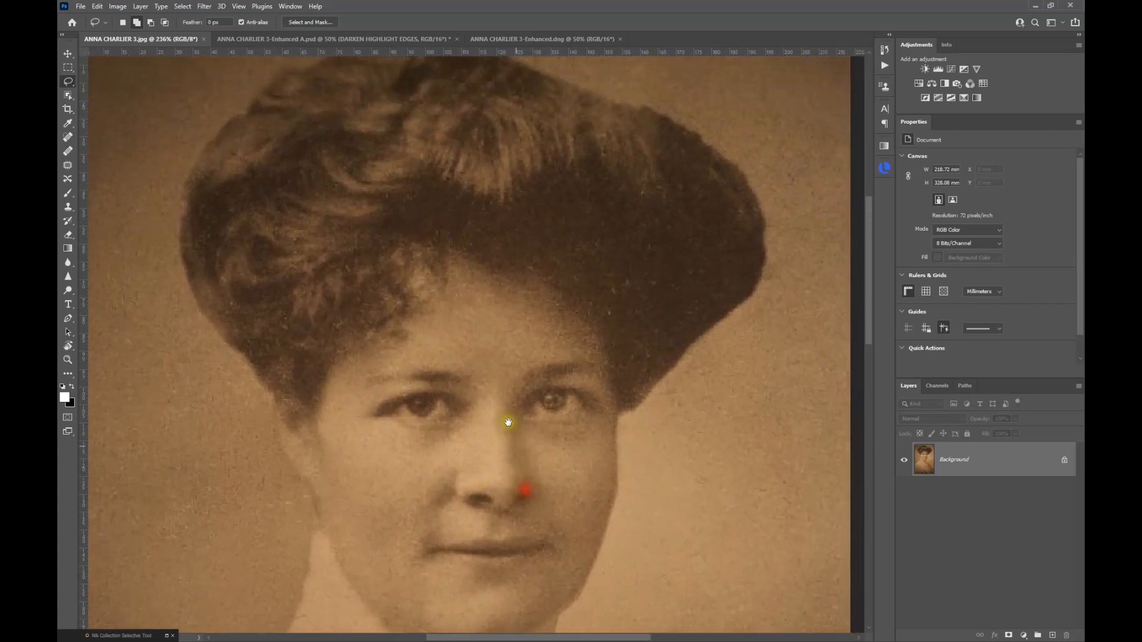
scroll(421, 250, down, 5)
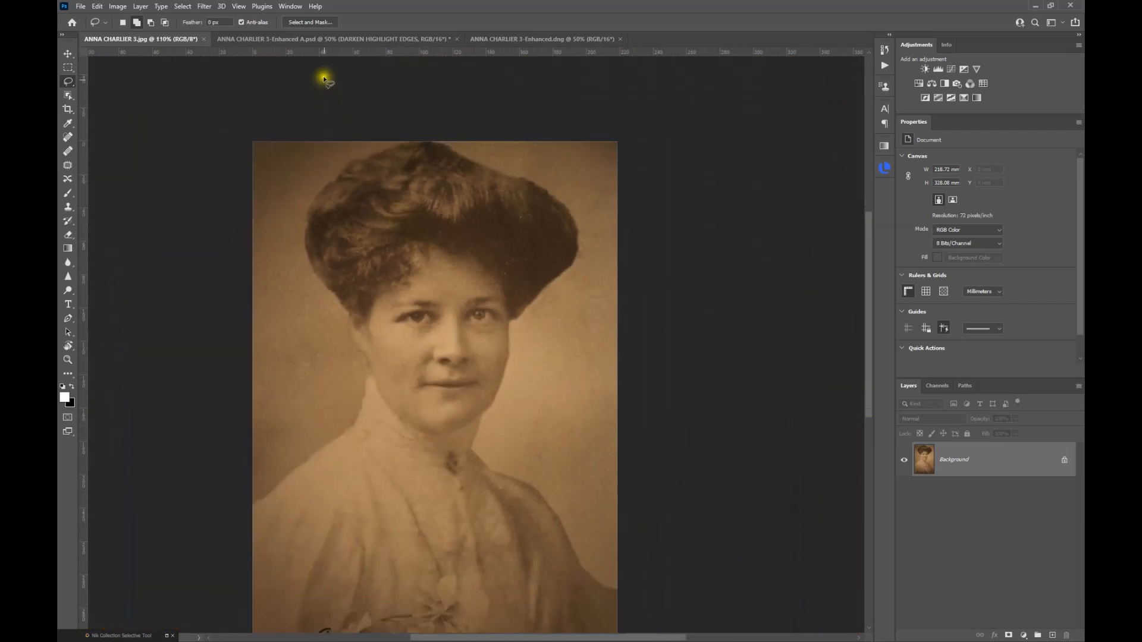
Examine the face and grain up close in the enhanced DNG version of the signed portrait
click(495, 38)
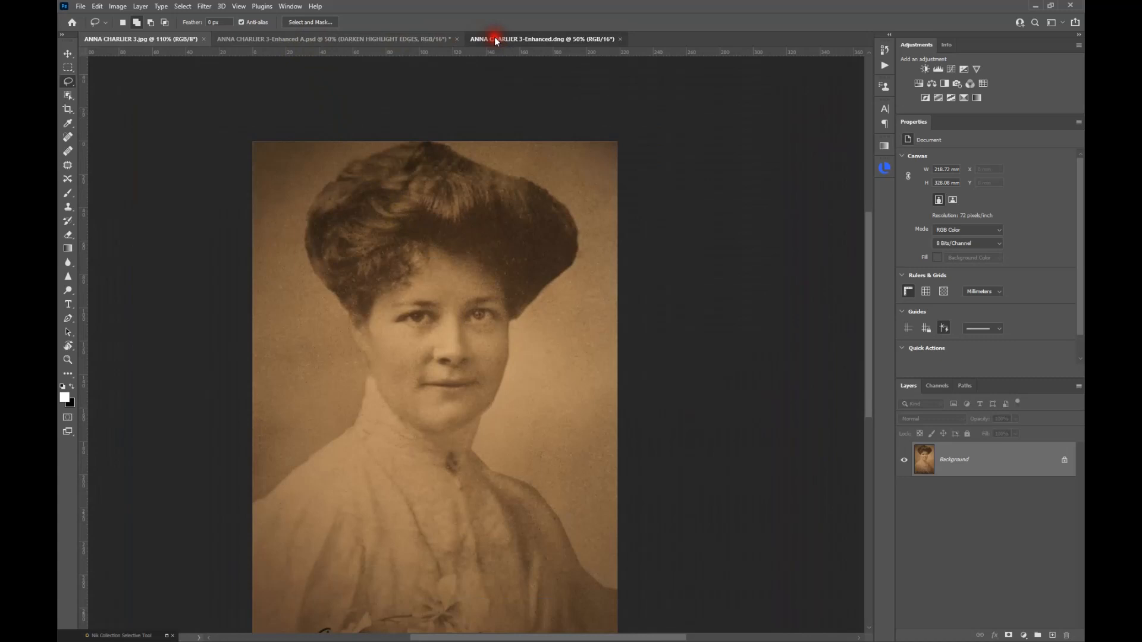
scroll(511, 232, up, 2)
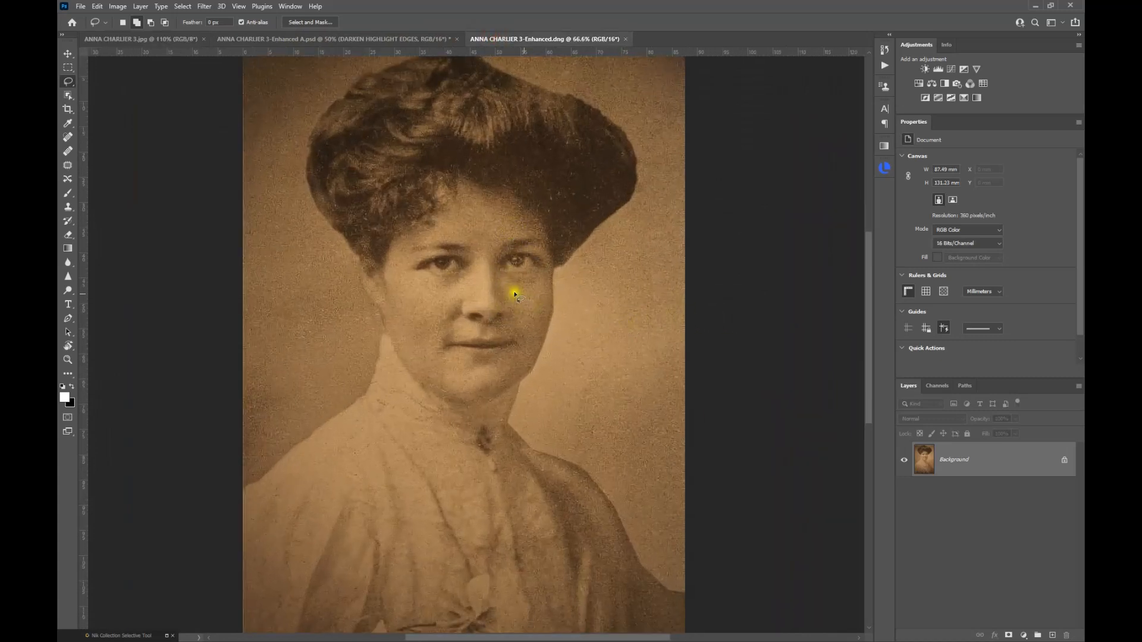
scroll(515, 294, up, 2)
scroll(513, 293, up, 1)
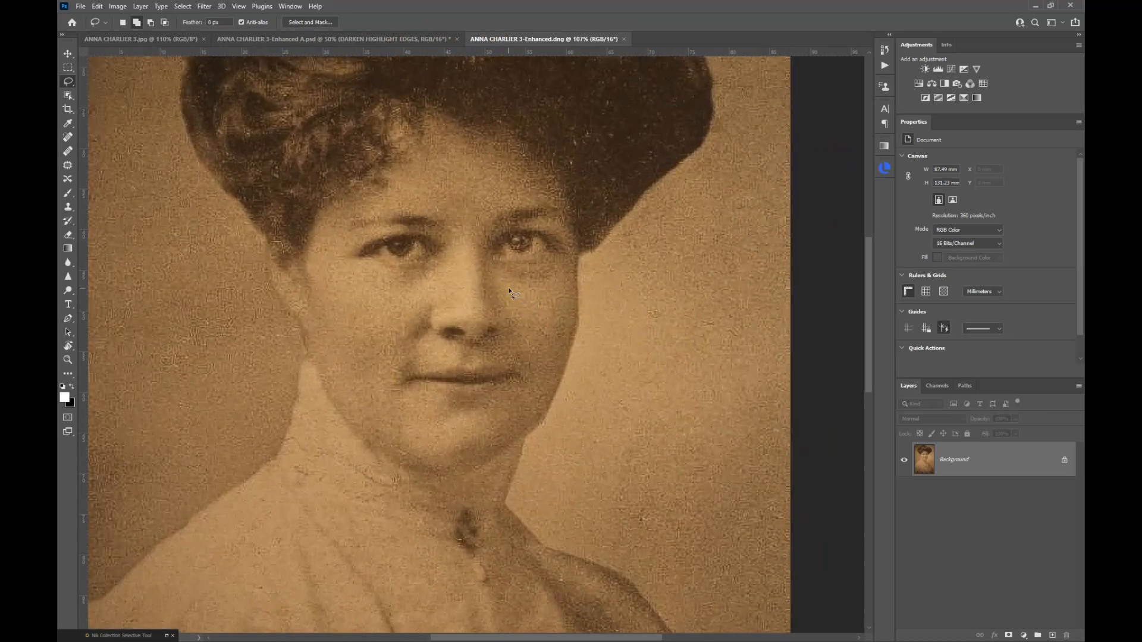
scroll(510, 294, down, 3)
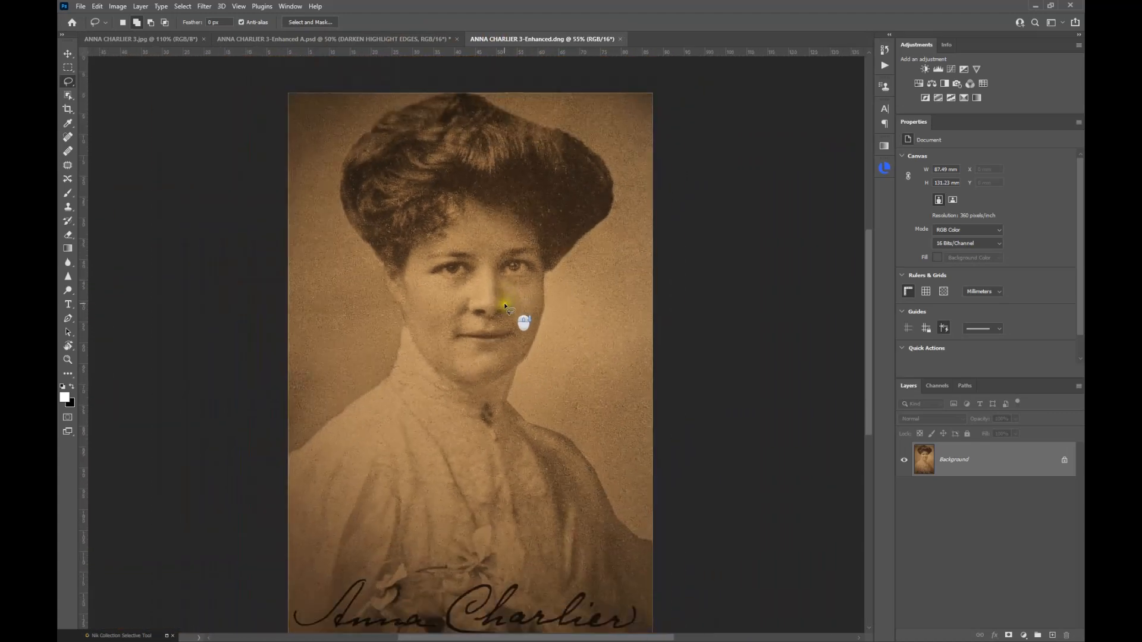
Switch to the portrait's Enhanced A PSD, show the DENOISE - SEVERE NOISE layer, and compare the face with and without it
click(509, 295)
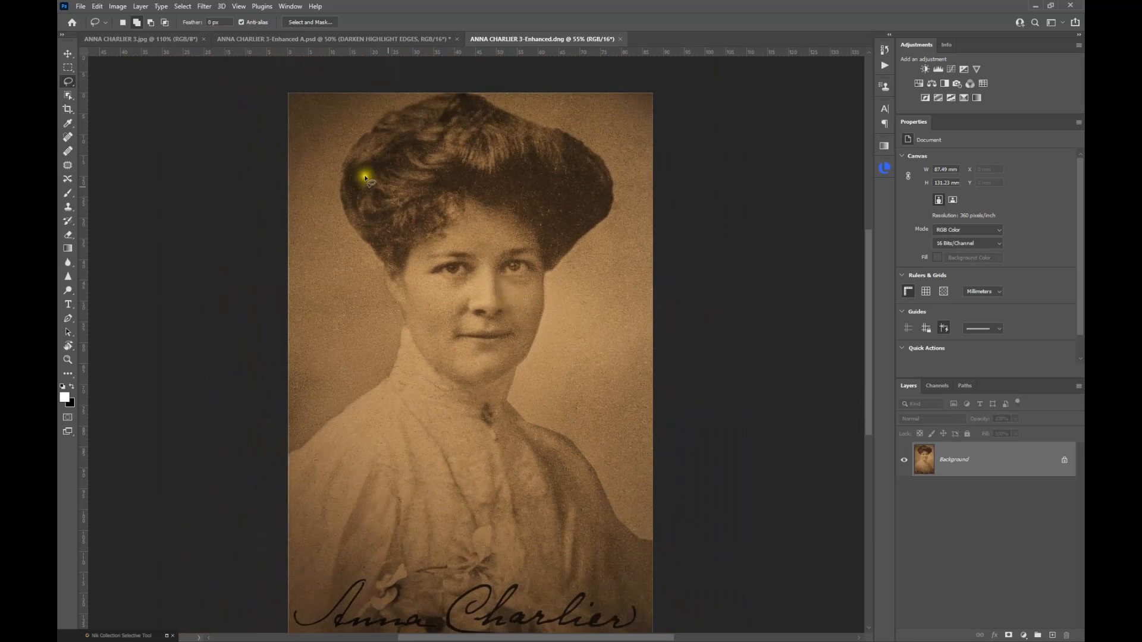
click(345, 39)
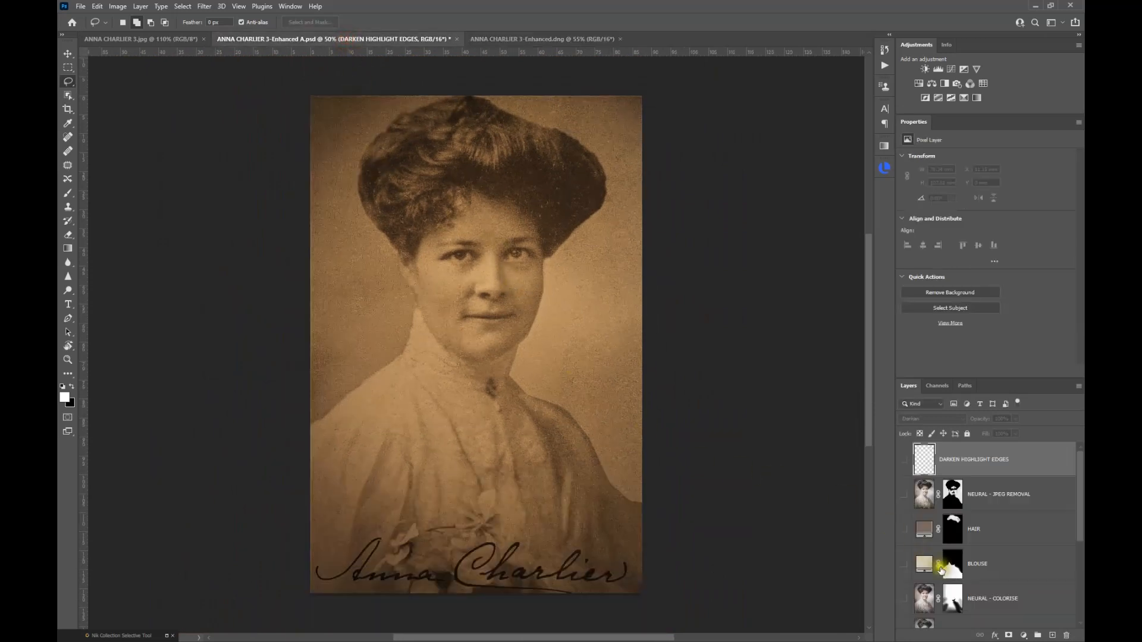
scroll(1018, 600, down, 5)
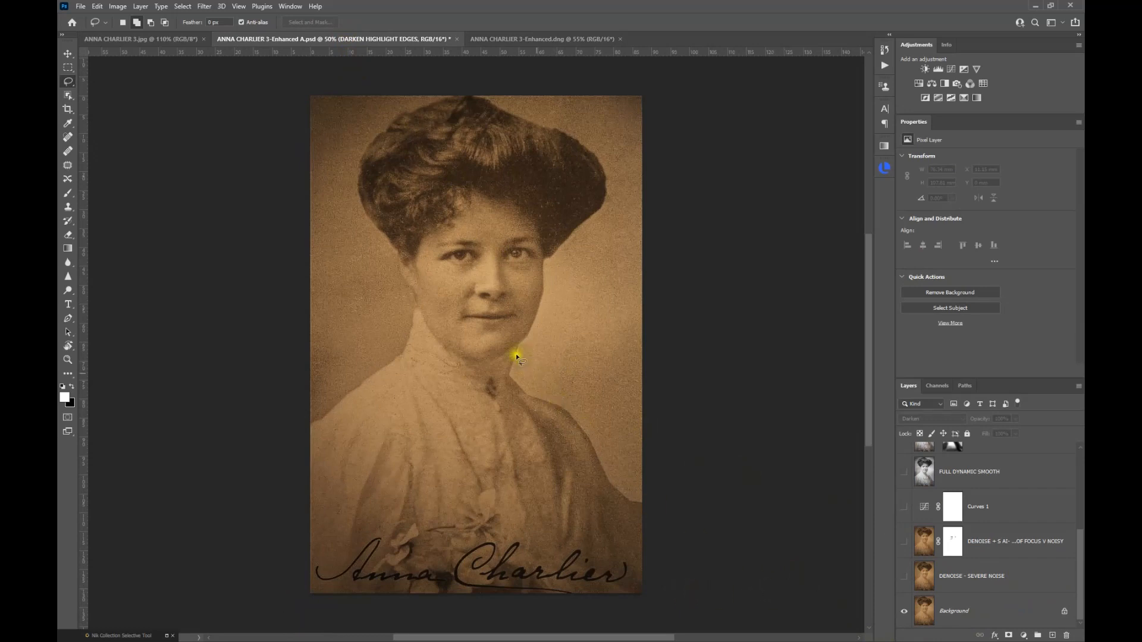
scroll(515, 351, up, 3)
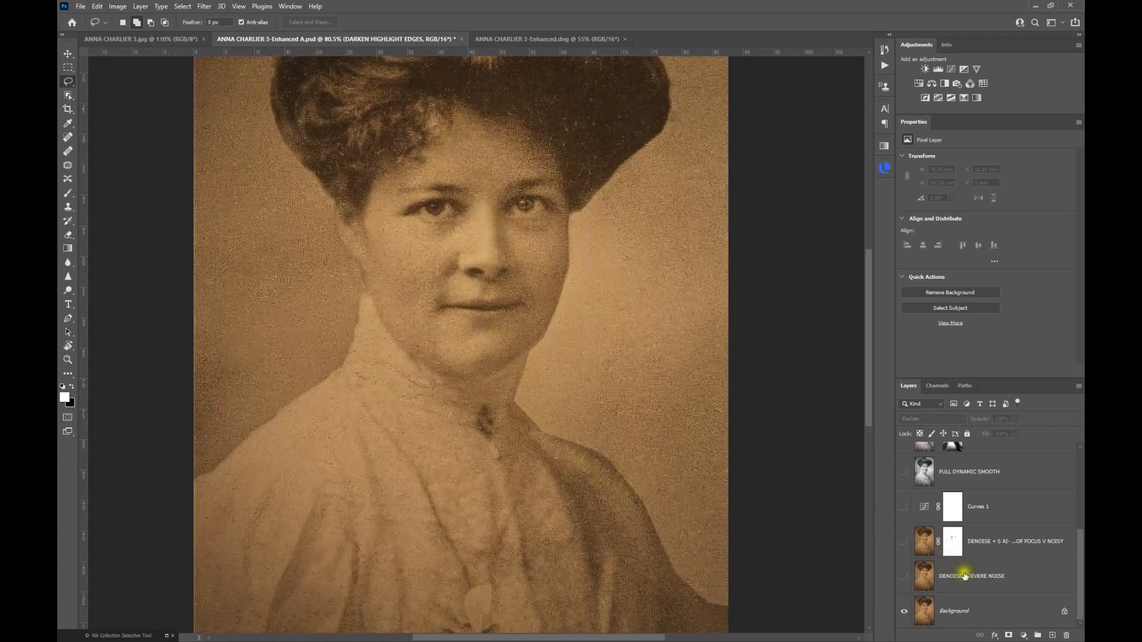
click(982, 588)
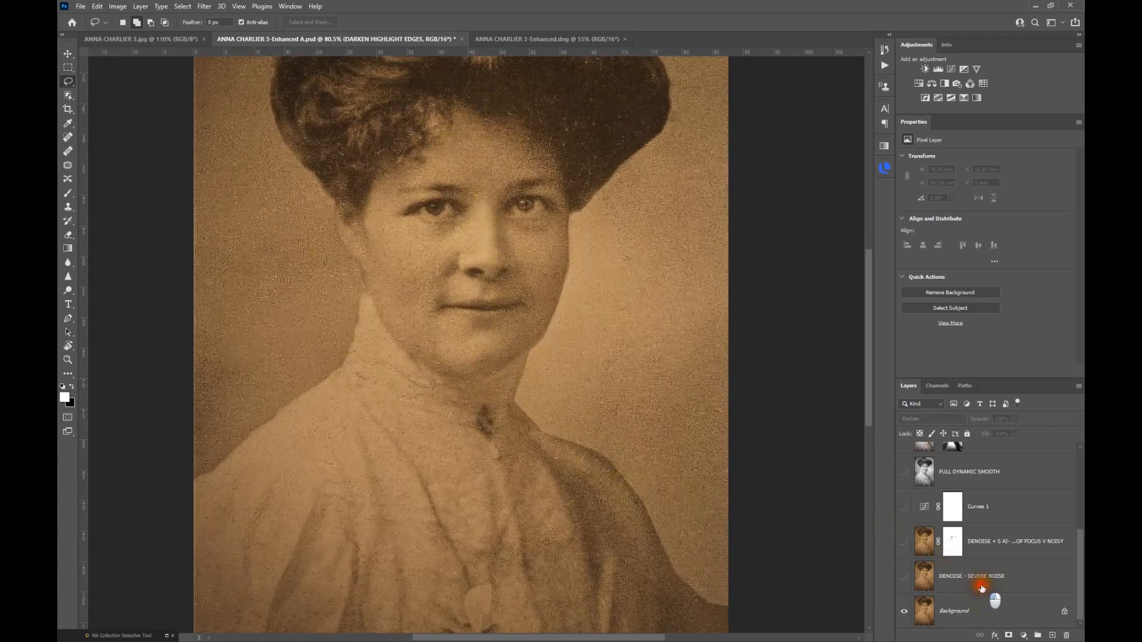
click(905, 578)
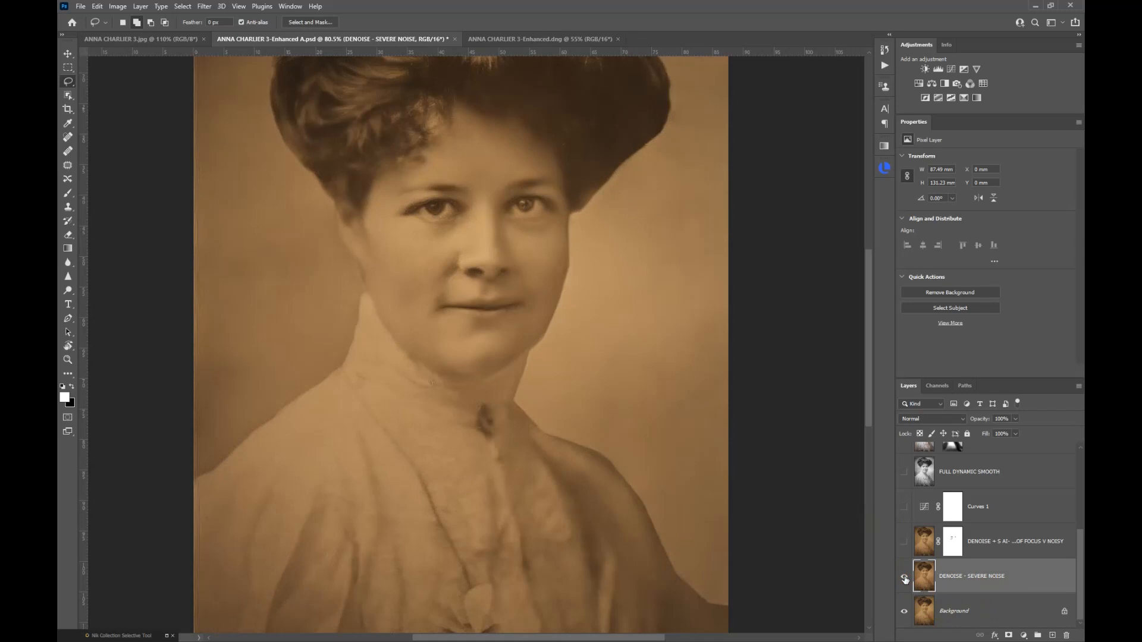
click(905, 579)
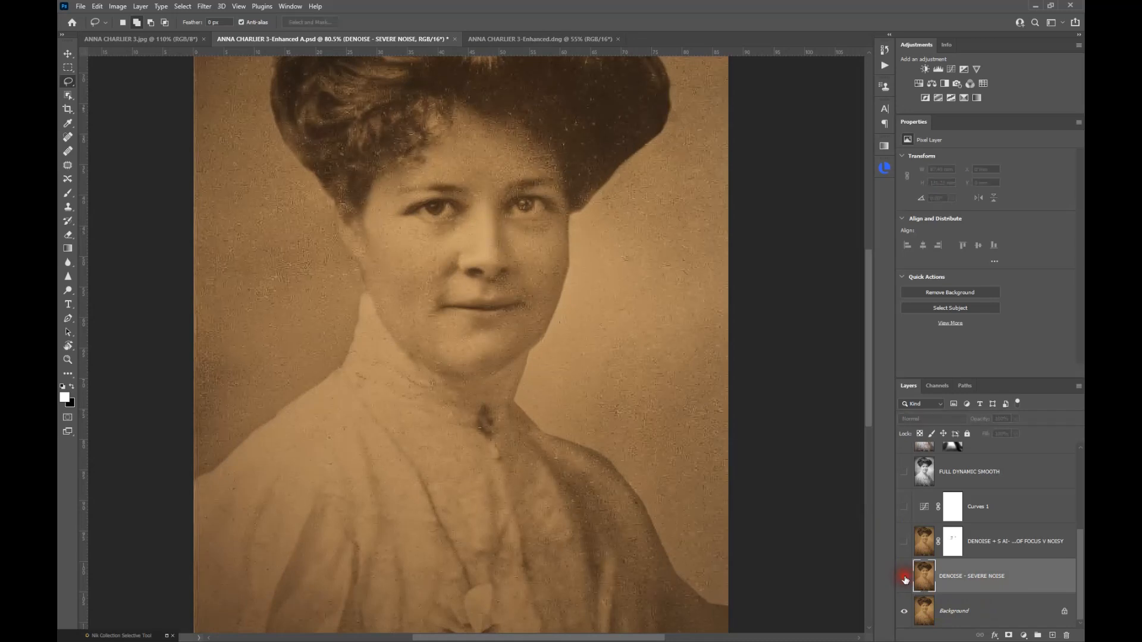
click(905, 578)
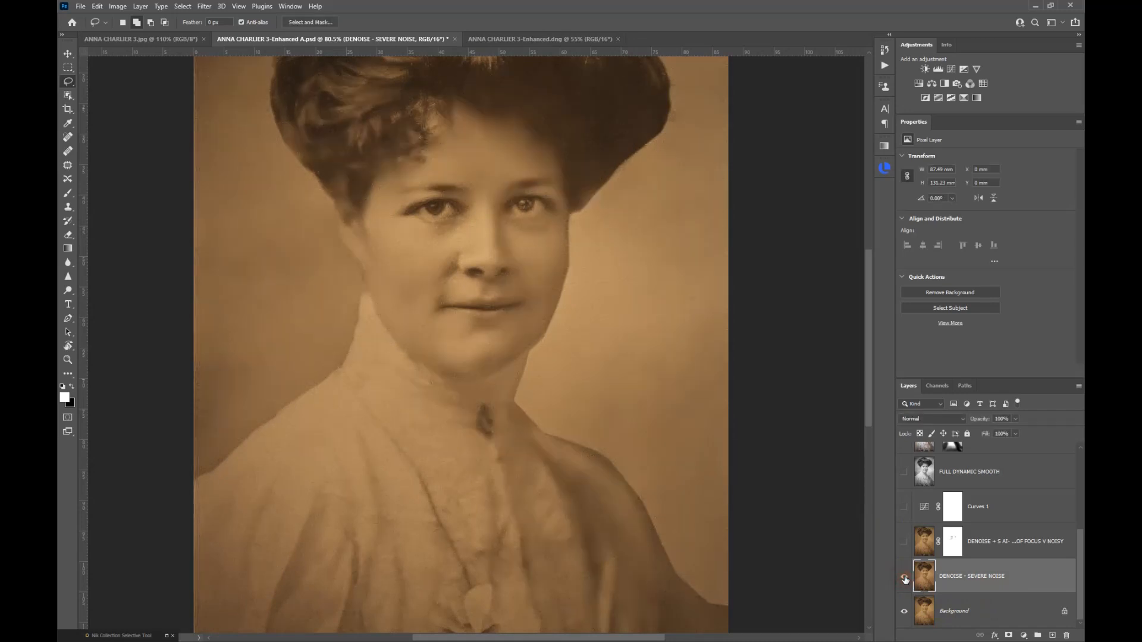
Show the DENOISE + S AI out-of-focus, very noisy layer and compare the whole portrait with and without it
click(1011, 580)
click(1018, 542)
click(905, 543)
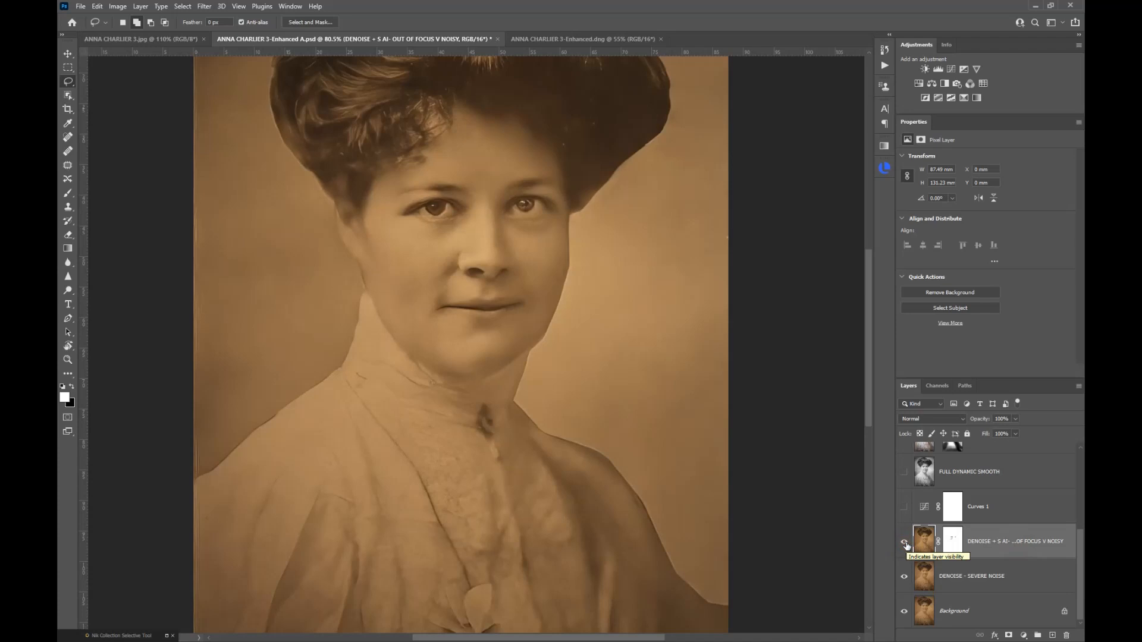
scroll(563, 340, down, 2)
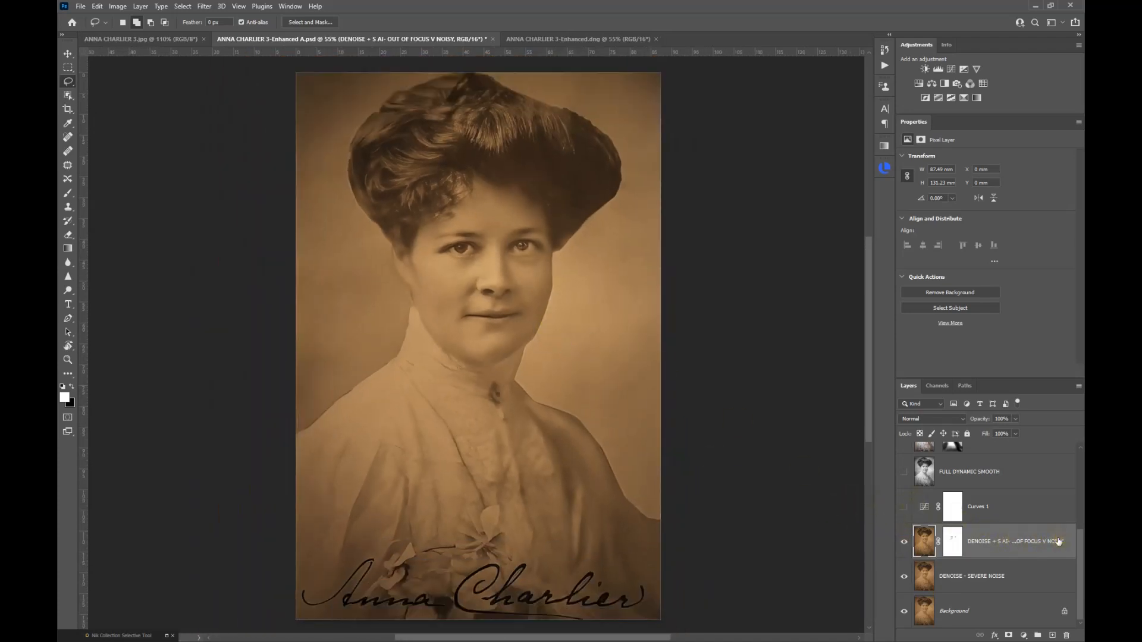
click(904, 543)
click(904, 542)
click(904, 543)
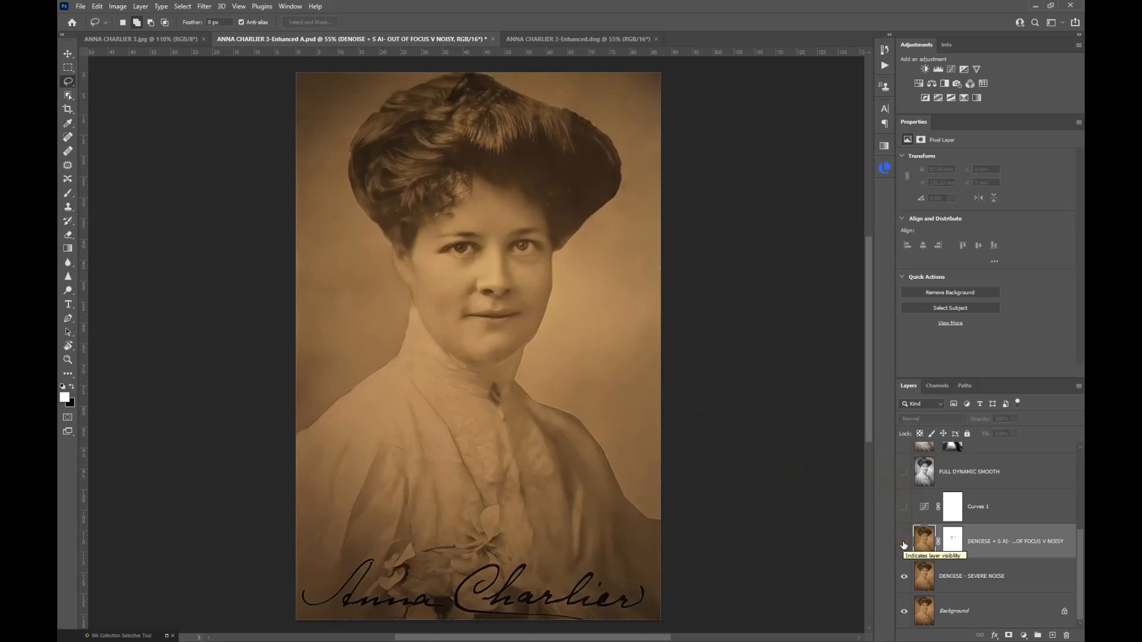
click(904, 544)
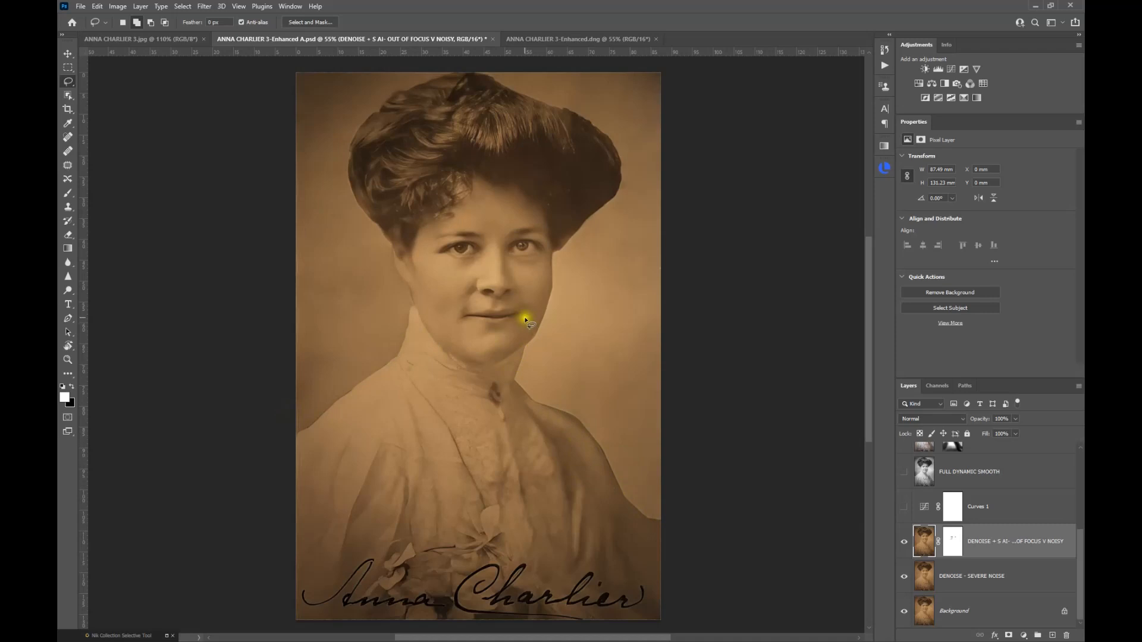
click(903, 543)
click(904, 542)
Show the Curves 1 adjustment, compare the portrait with and without it, and display its curve settings
click(904, 506)
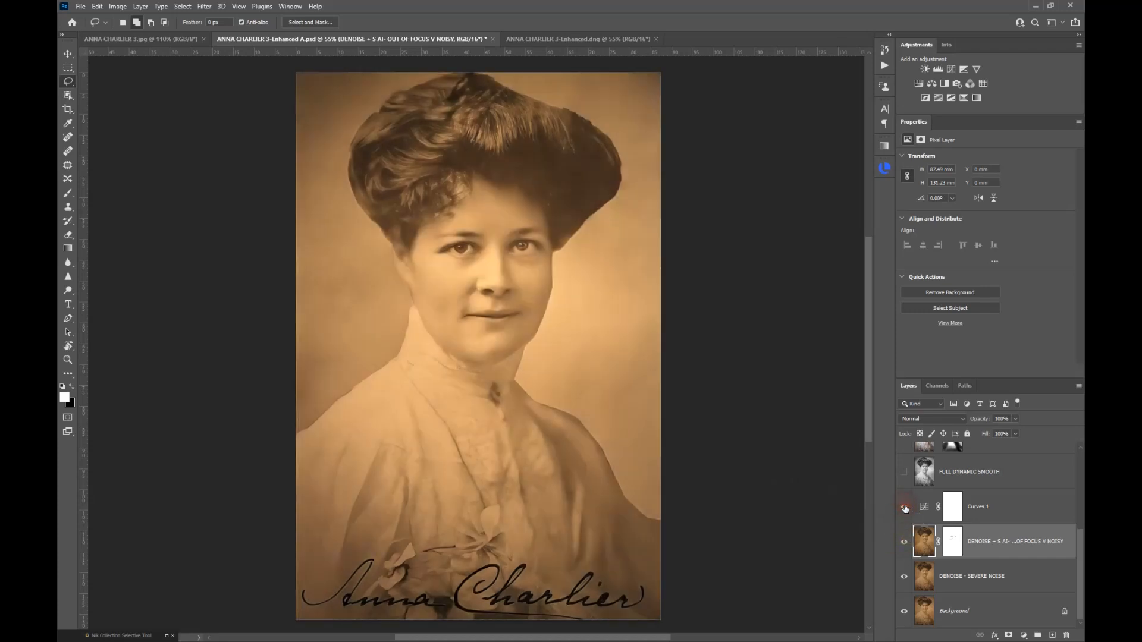
click(904, 507)
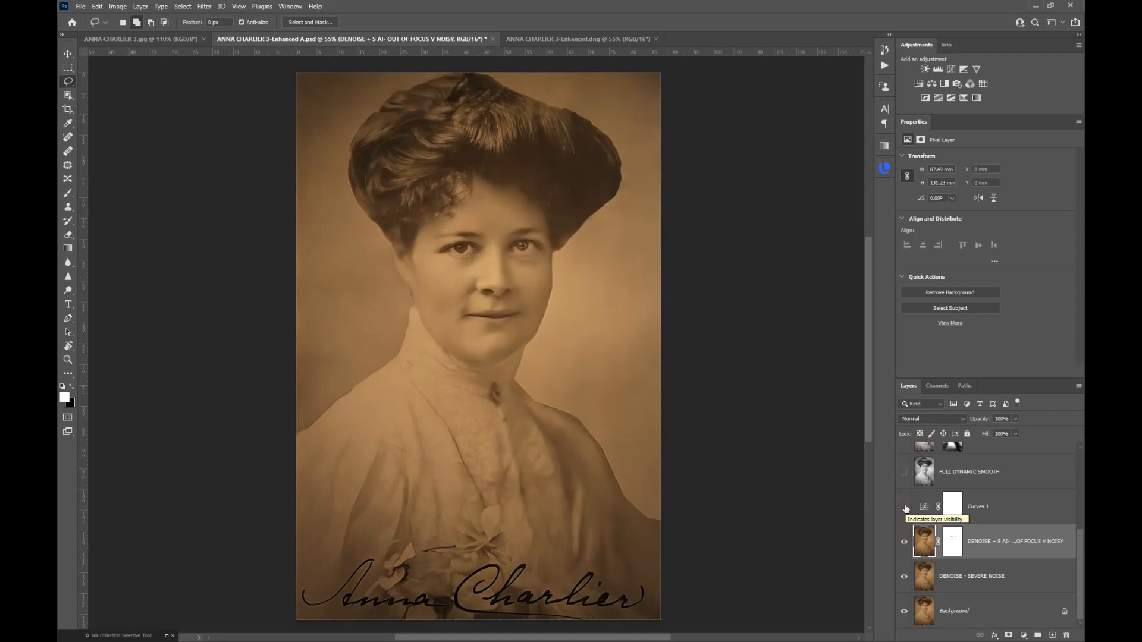
click(905, 508)
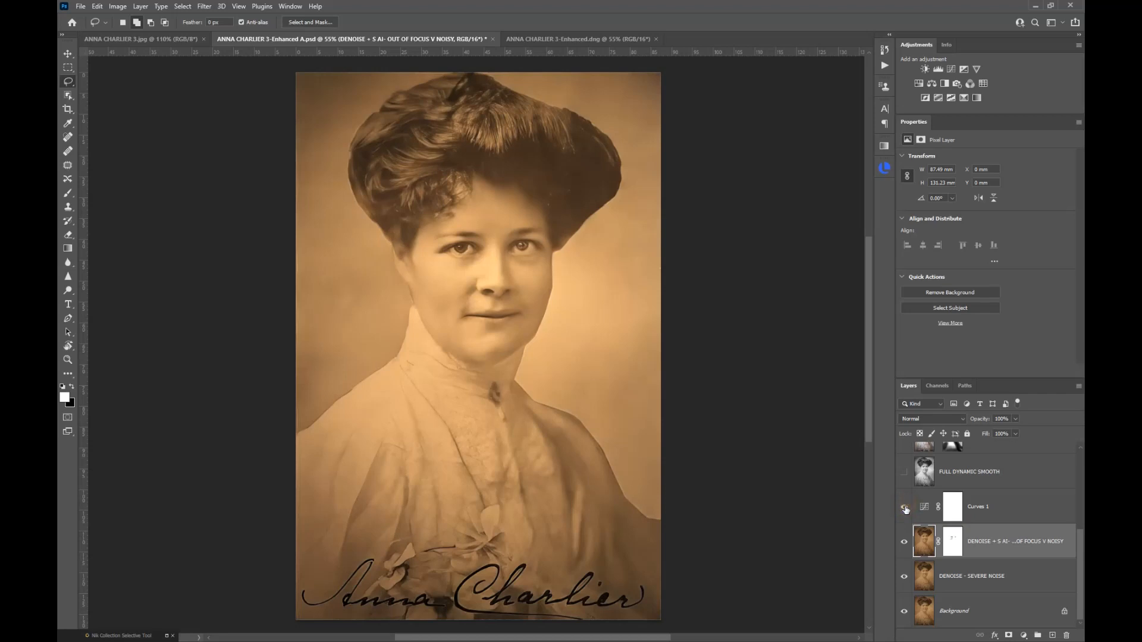
scroll(917, 523, up, 1)
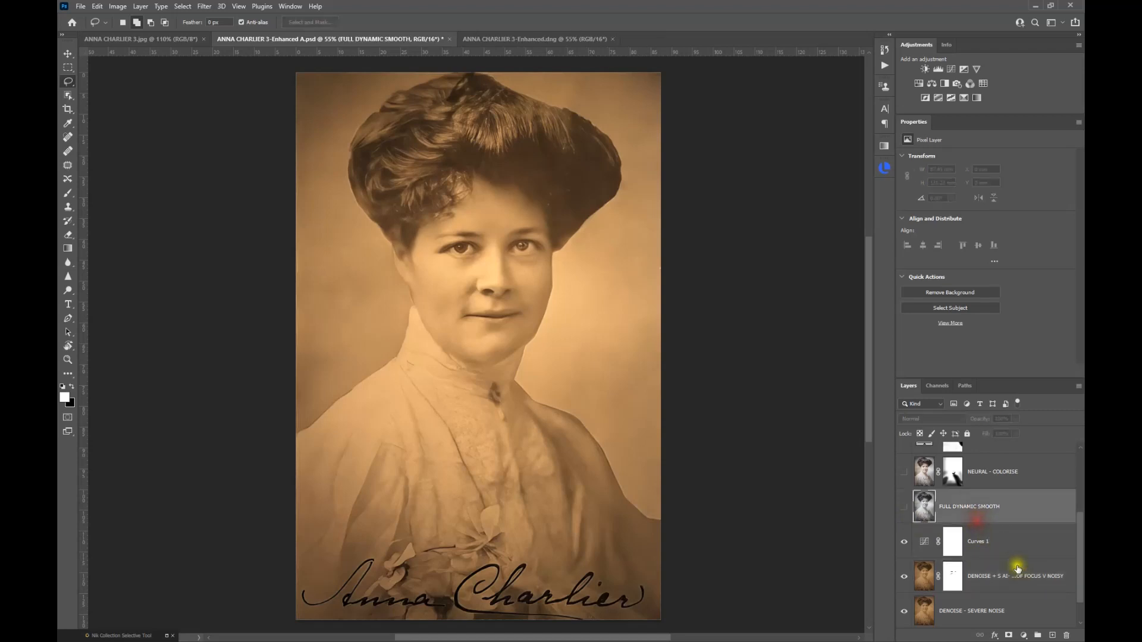
click(1001, 543)
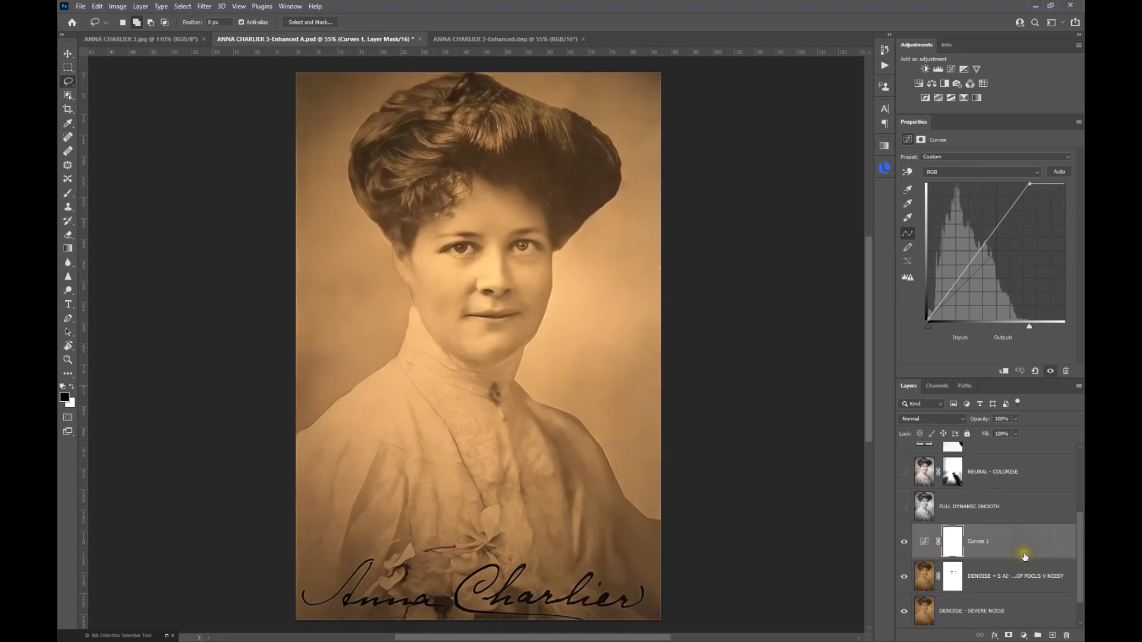
Open the portrait in Silver Efex Pro 3, show only favourite presets, and preview preset 016 with the split before/after comparison
click(168, 637)
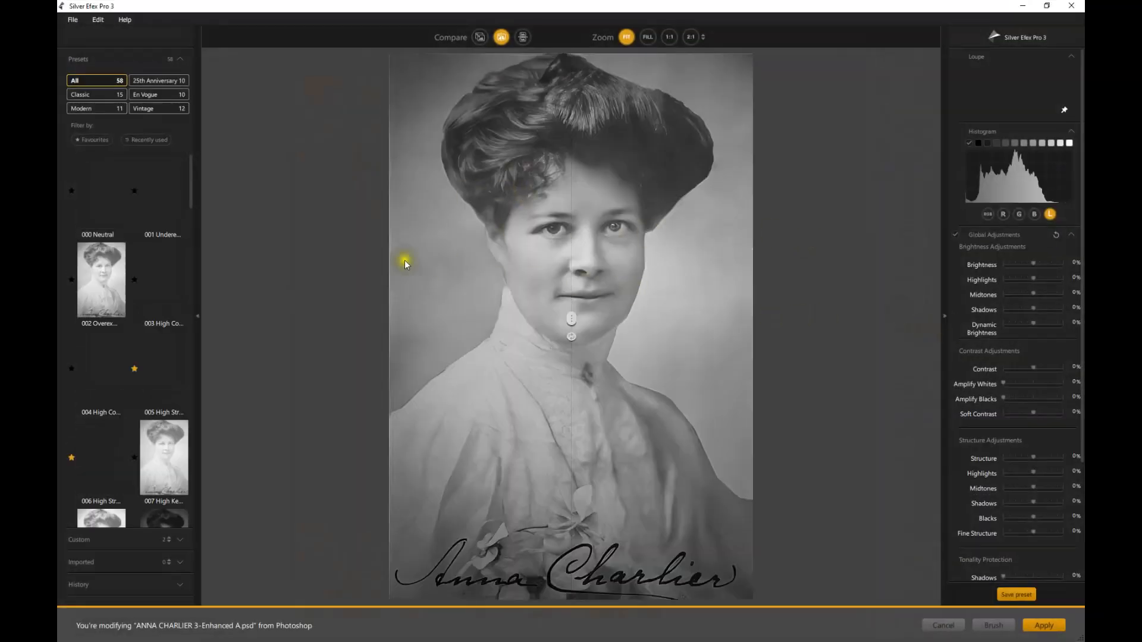
click(94, 141)
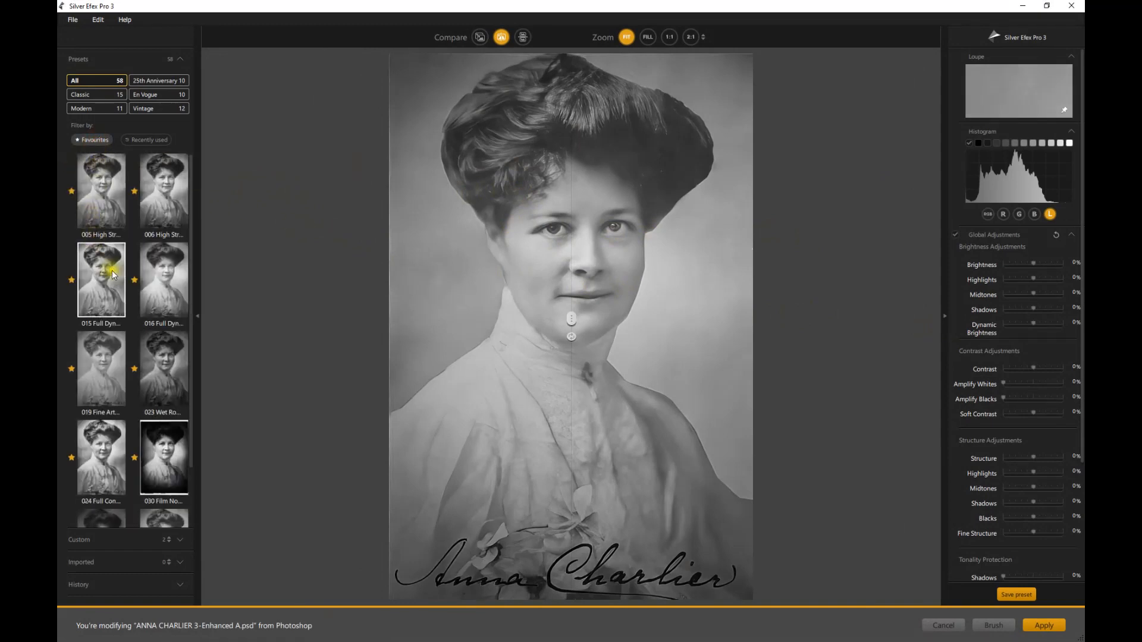
click(169, 284)
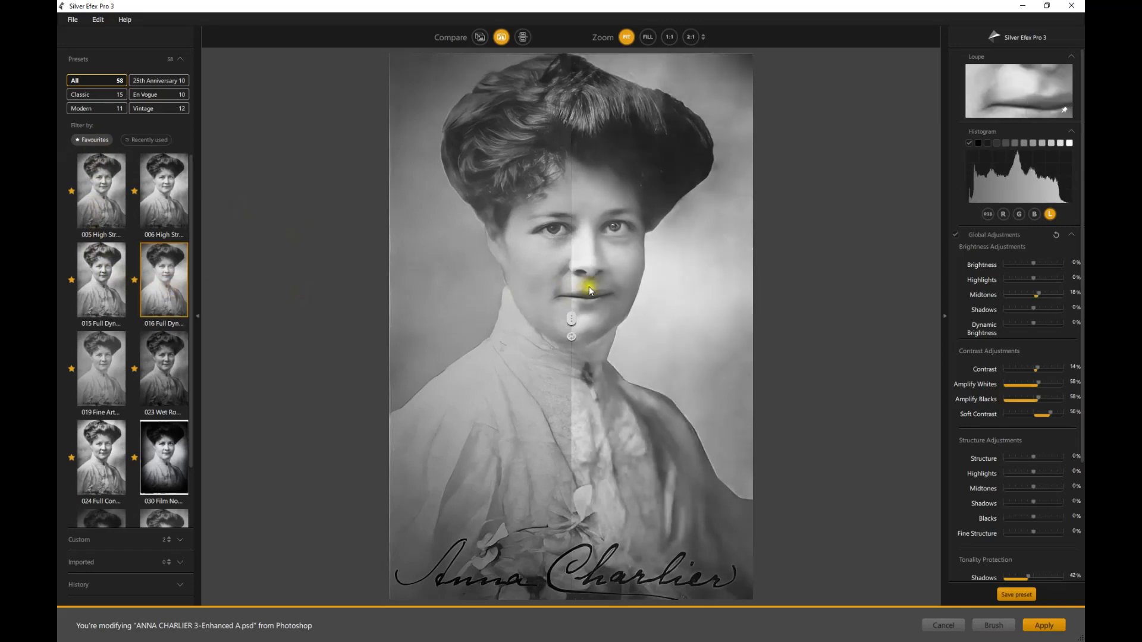
drag(571, 318, 411, 313)
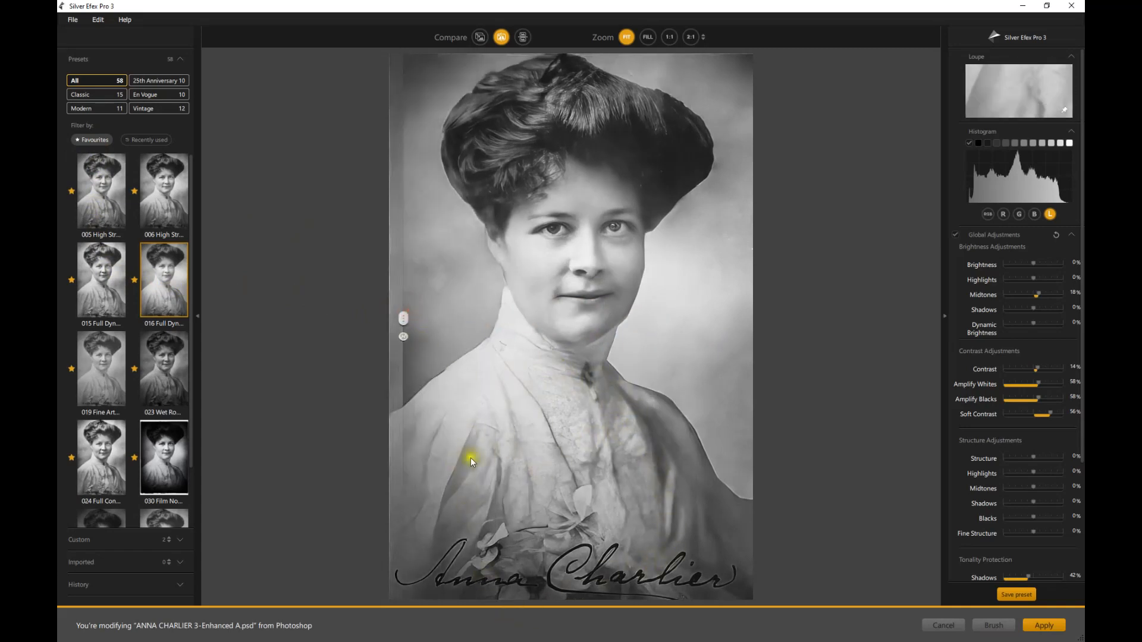
drag(403, 330, 444, 304)
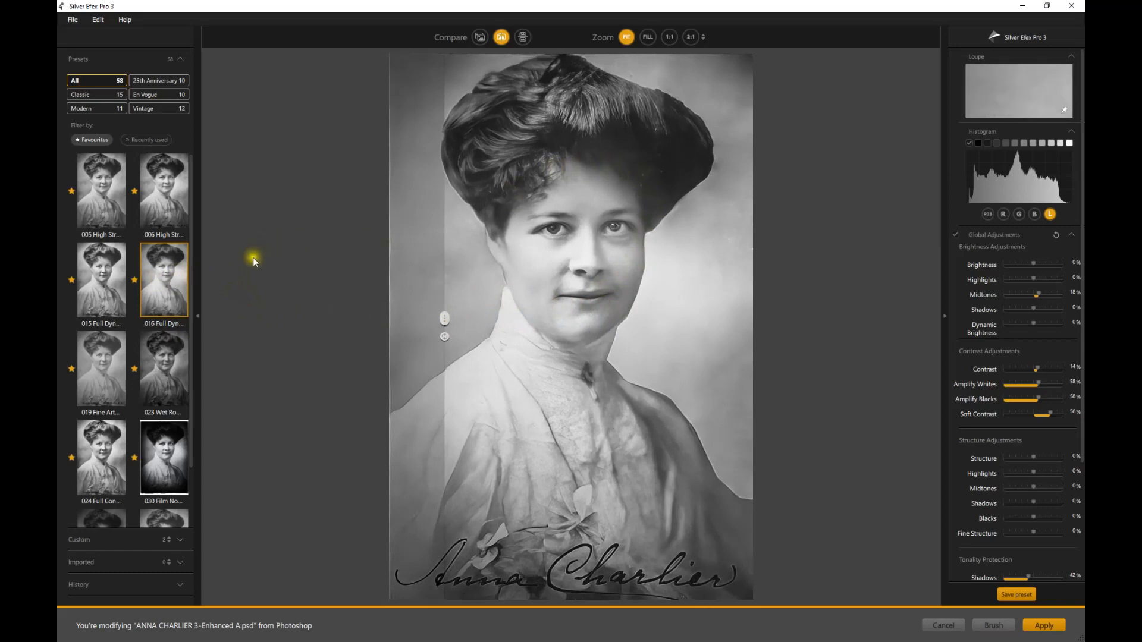
Preview presets 015, 006 and 005, return to preset 016 for comparison, and leave Silver Efex Pro 3 without applying
click(98, 286)
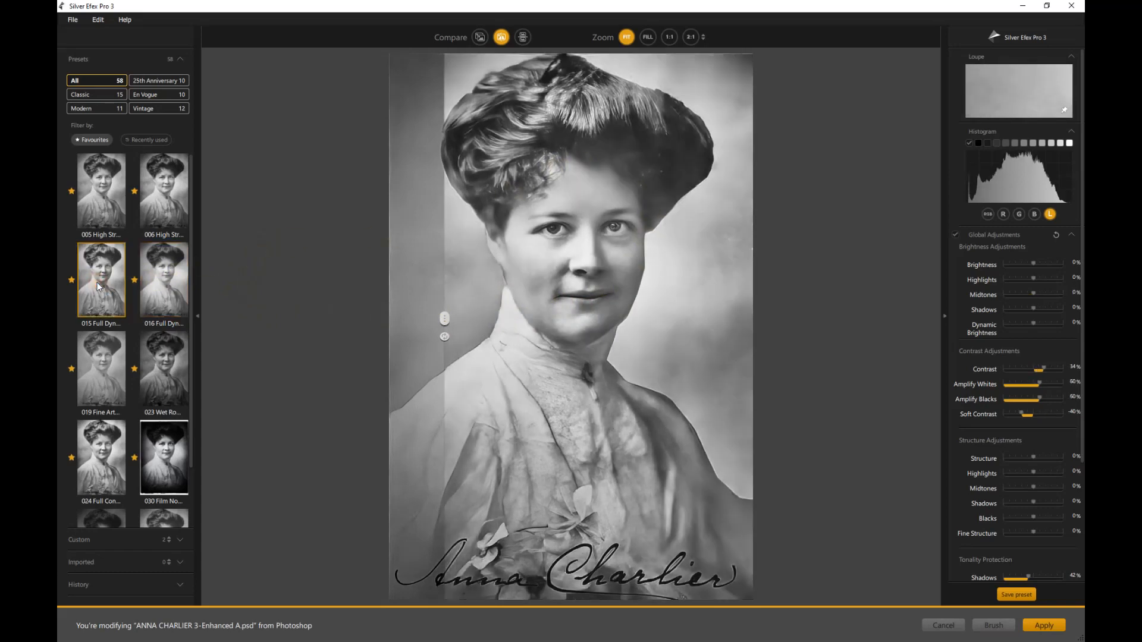
click(159, 214)
click(100, 201)
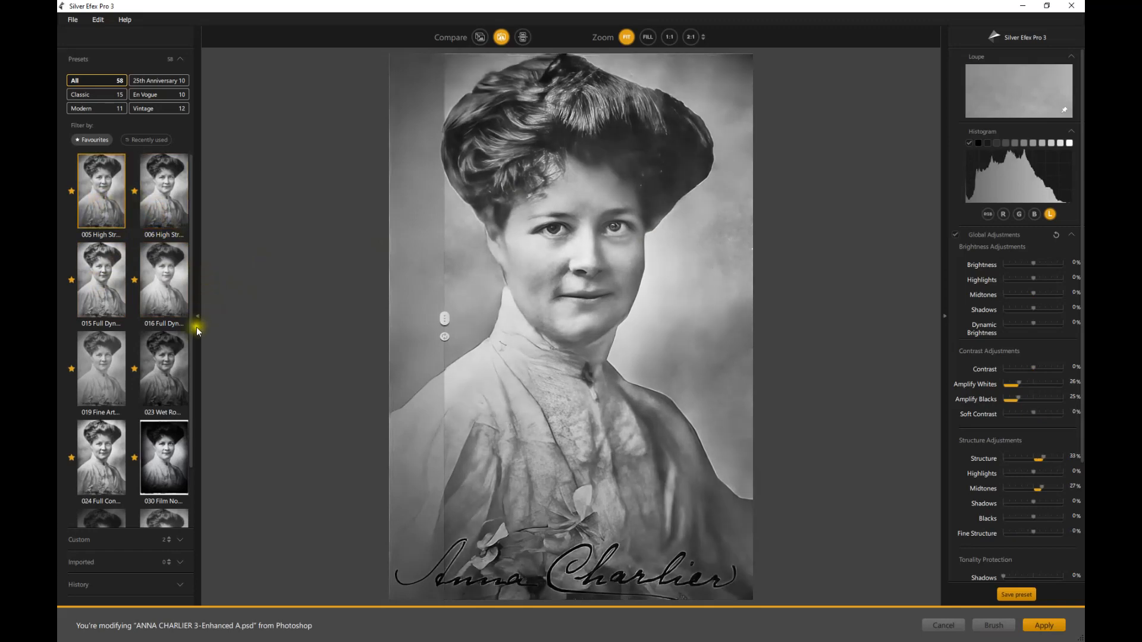
click(170, 301)
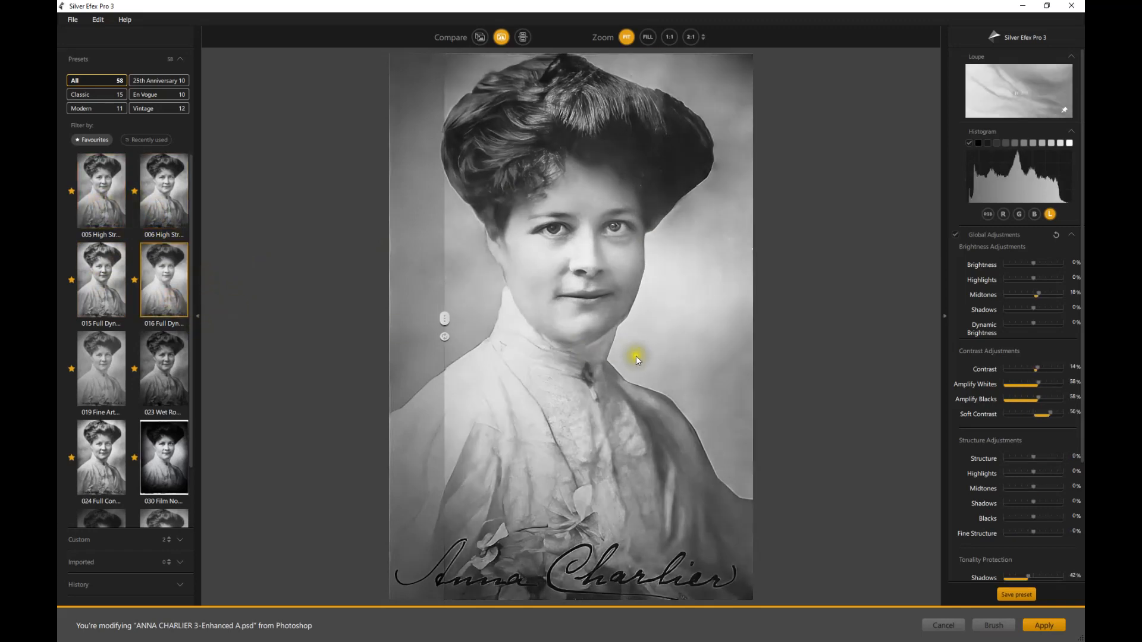
mouse_move(444, 320)
mouse_down()
mouse_move(602, 325)
mouse_move(434, 325)
mouse_move(551, 327)
mouse_move(449, 339)
mouse_up()
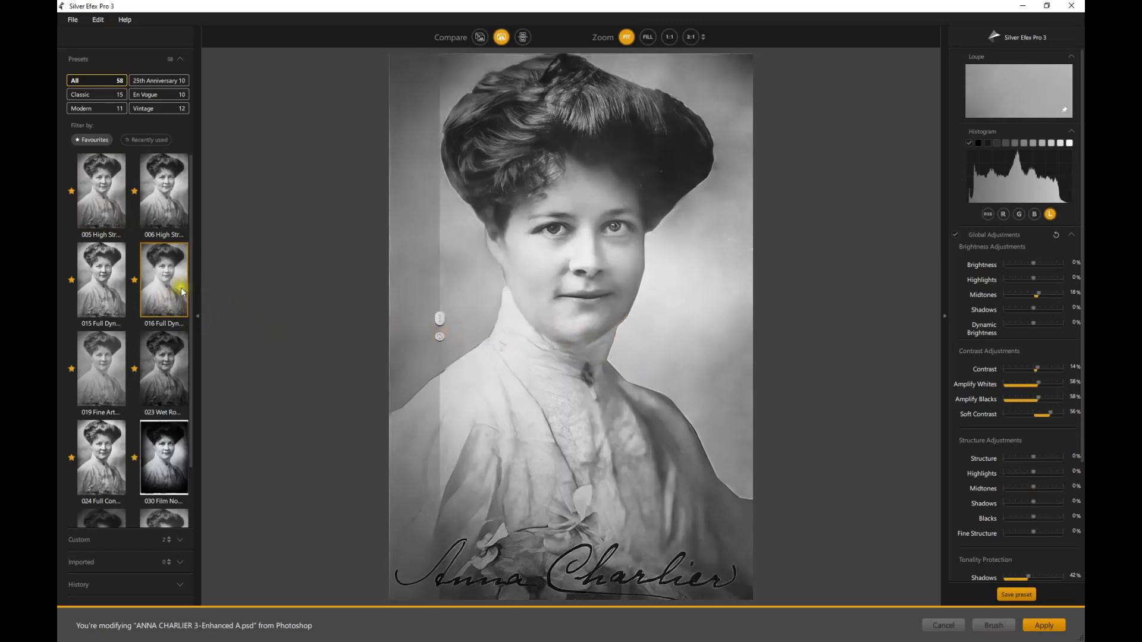
click(942, 627)
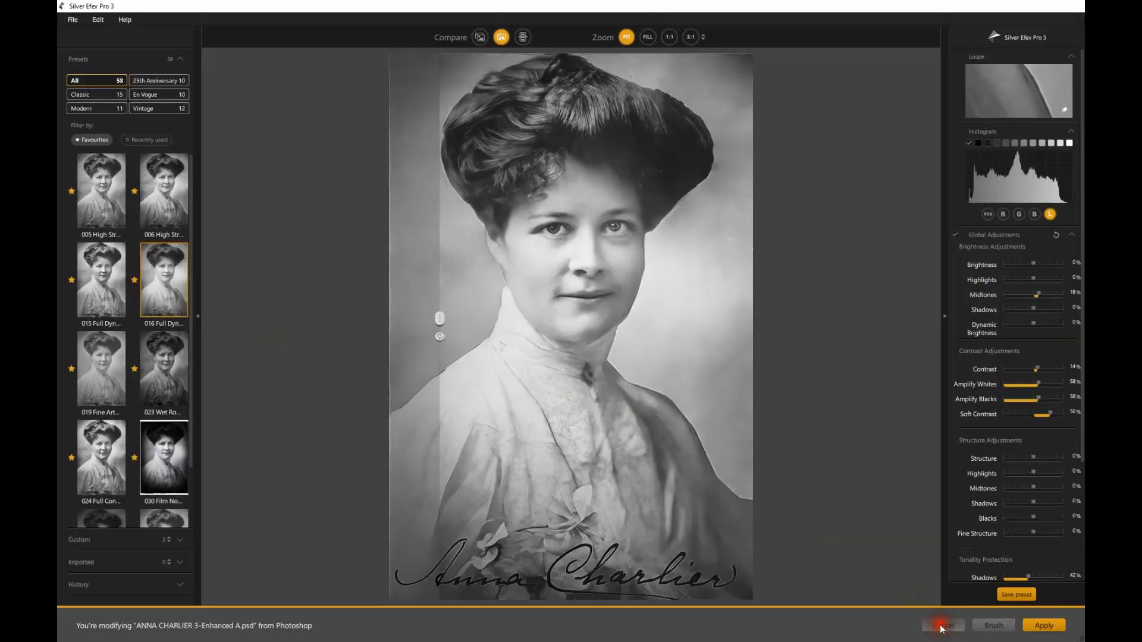
Show the black-and-white FULL DYNAMIC SMOOTH layer, then compare stages by isolating a lower layer and turning the layers above back on
scroll(1018, 600, down, 5)
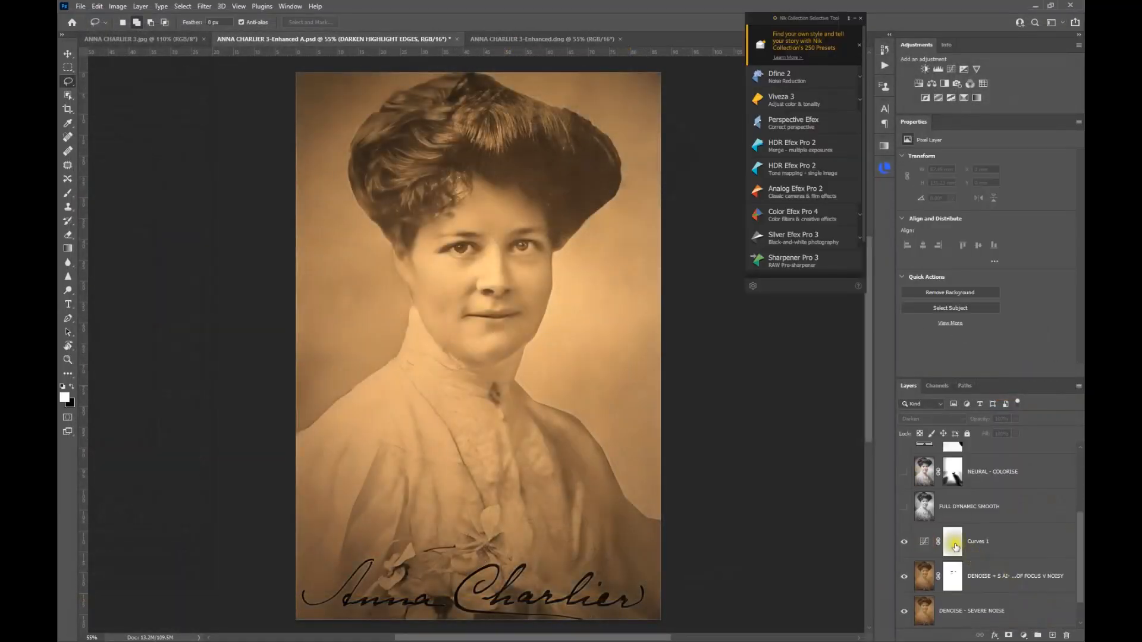
click(929, 506)
click(901, 509)
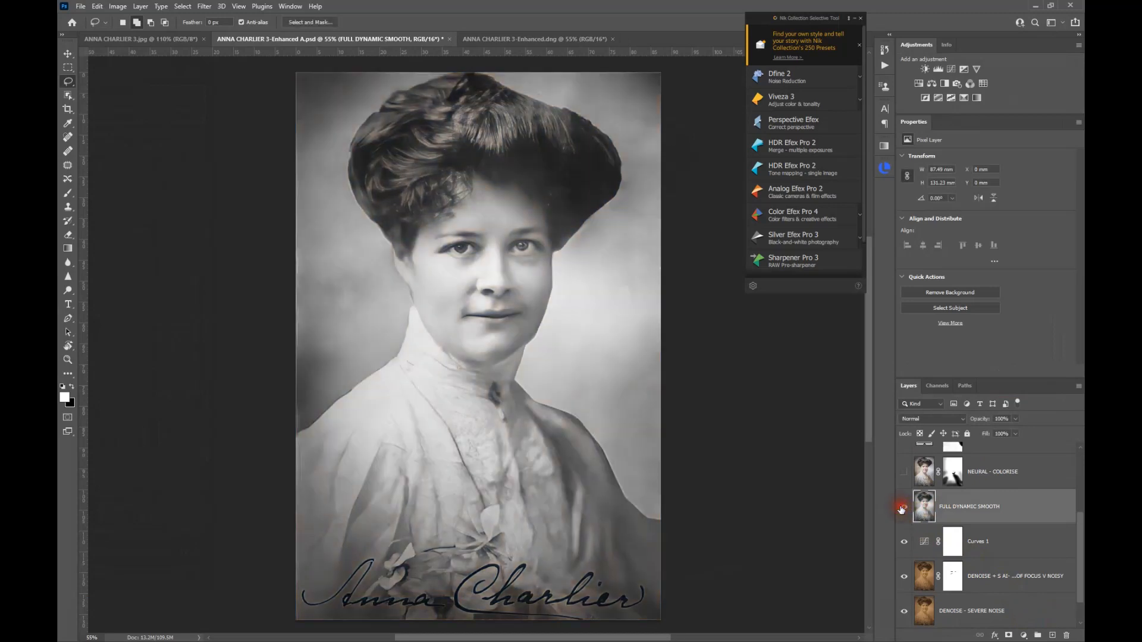
scroll(606, 385, up, 1)
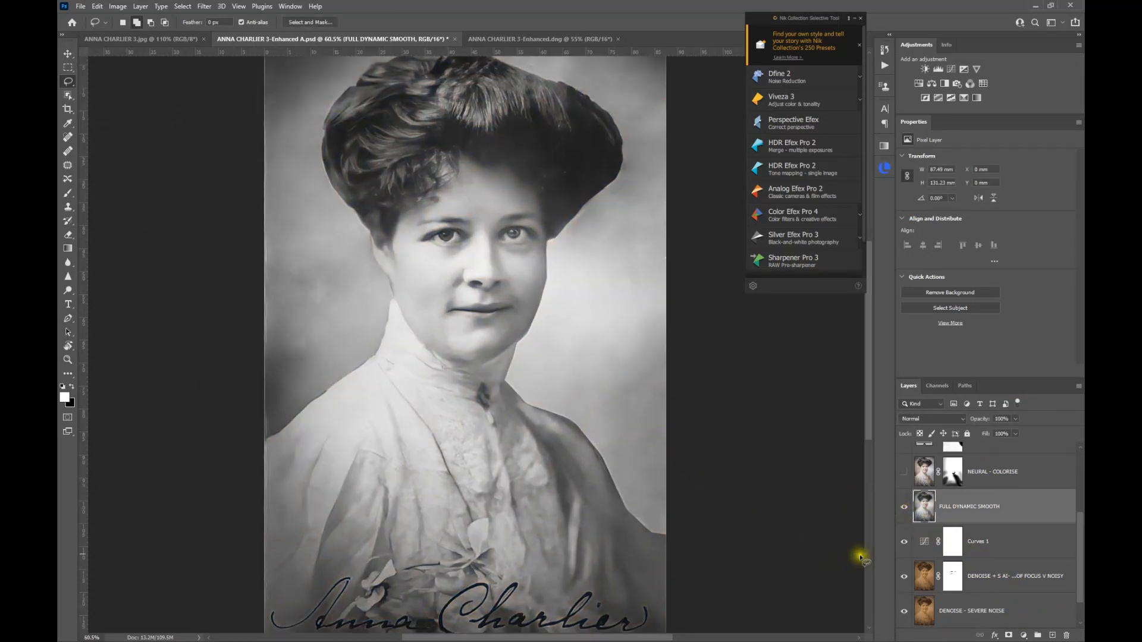
alt+click(907, 622)
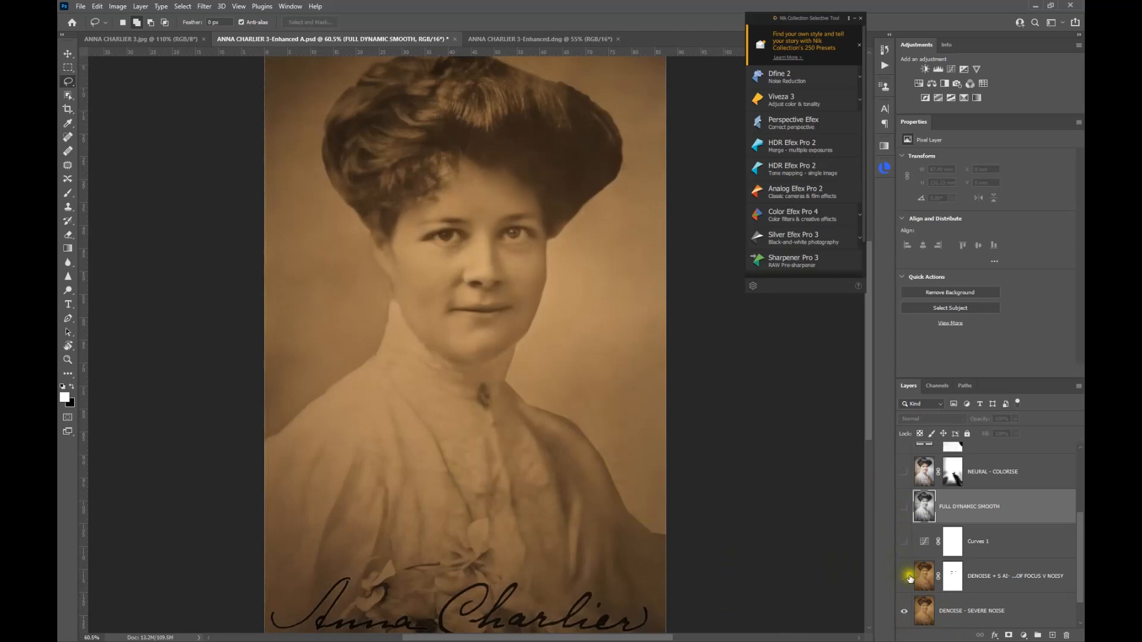
click(903, 540)
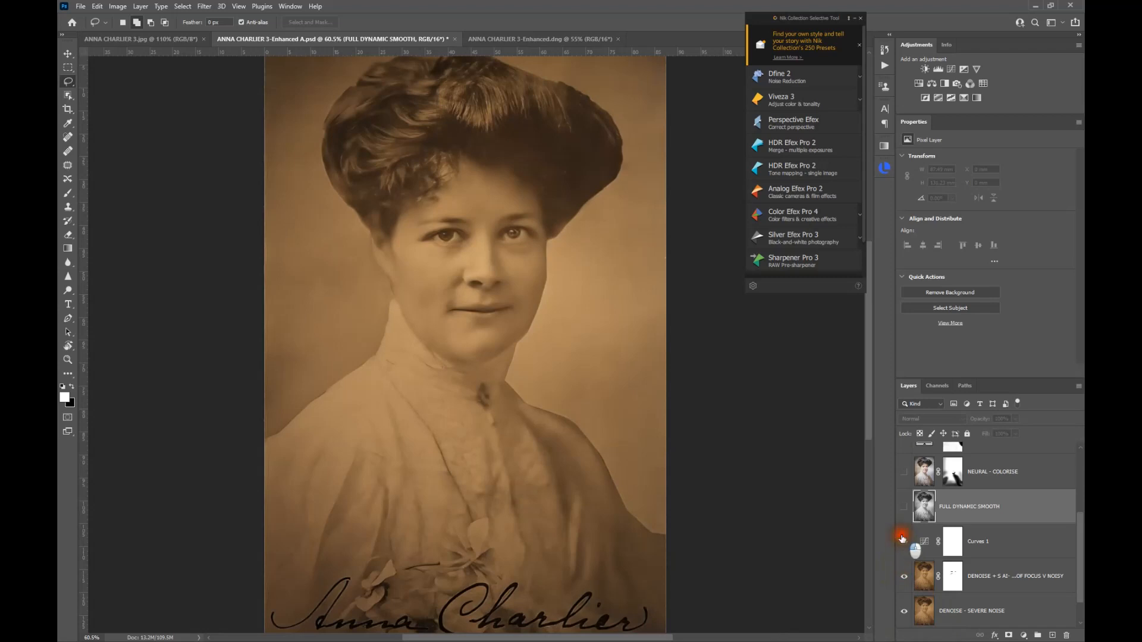
click(904, 508)
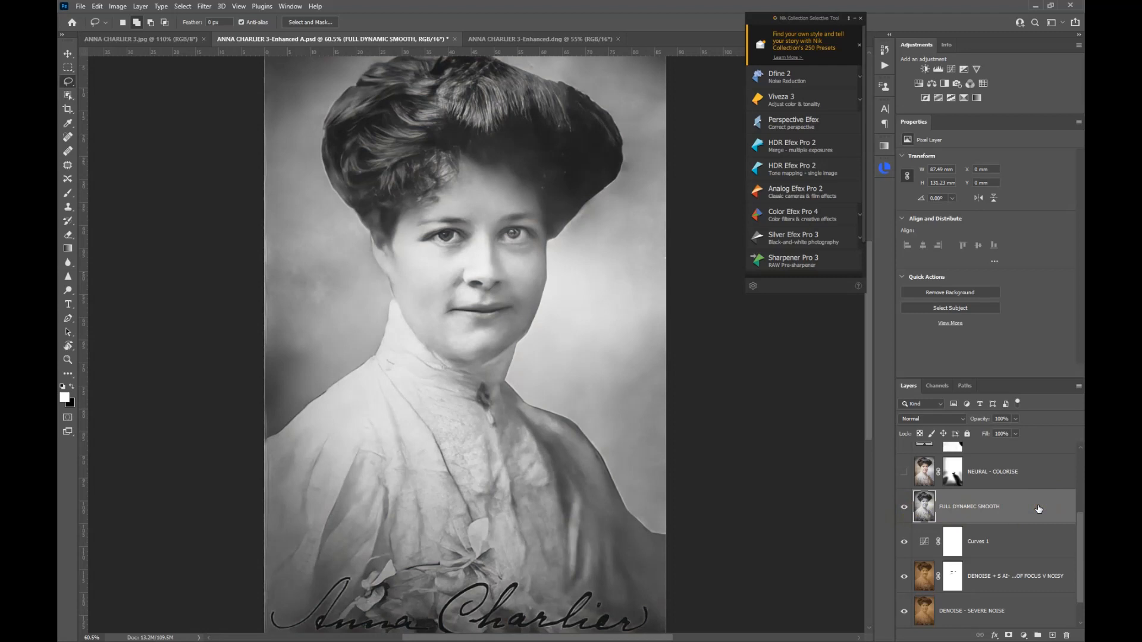
Open Neural Filters for the FULL DYNAMIC SMOOTH layer and turn on Colorize
scroll(650, 505, down, 1)
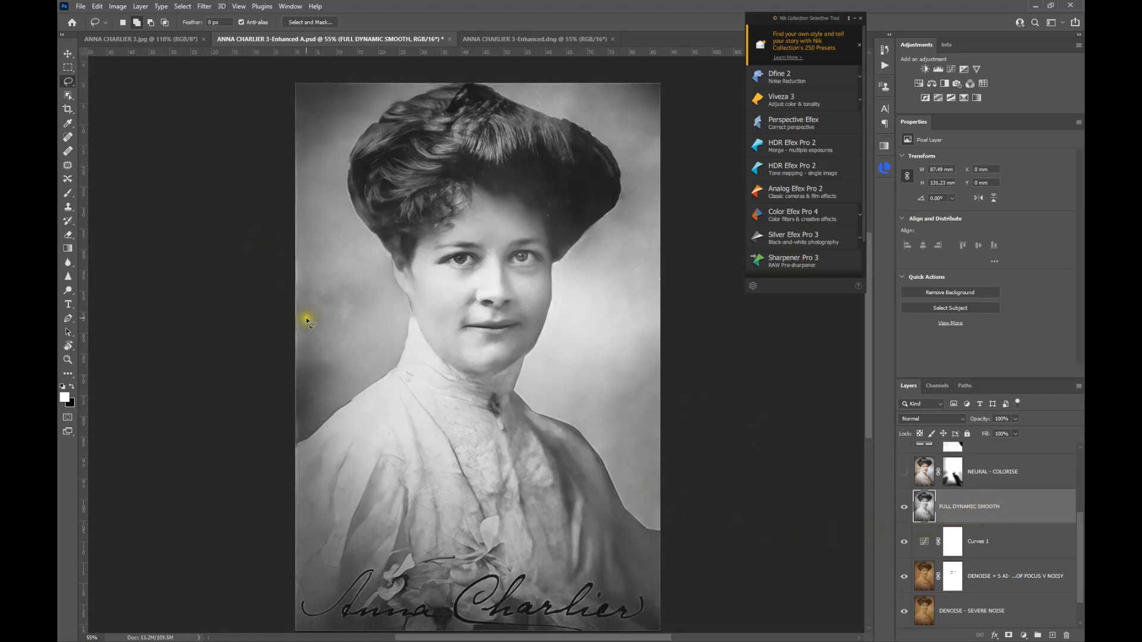
click(203, 6)
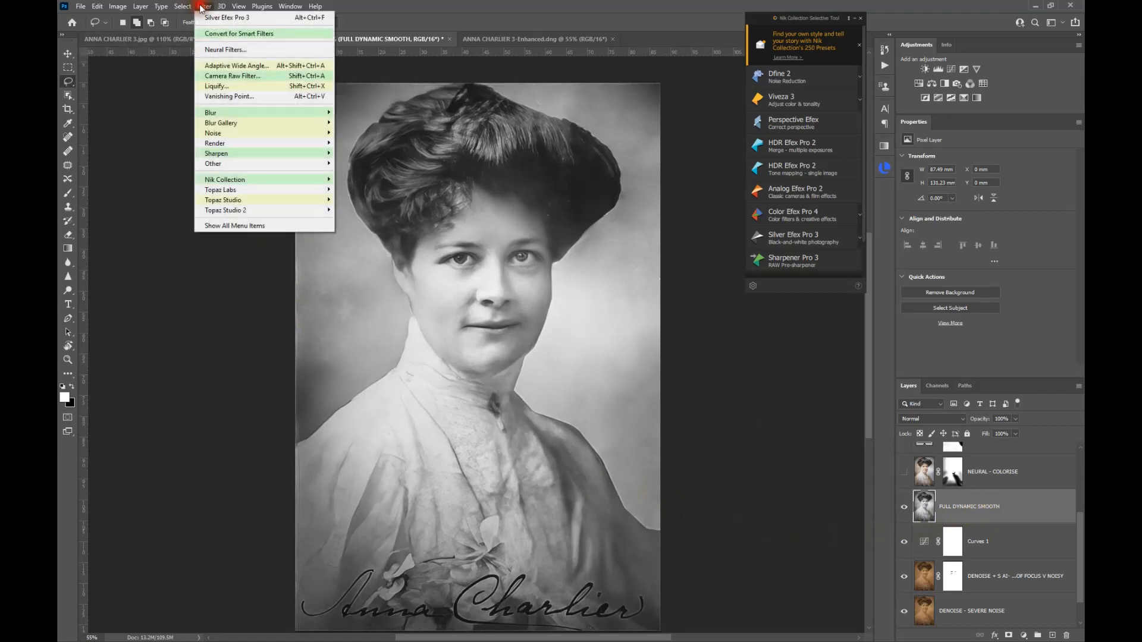
click(220, 50)
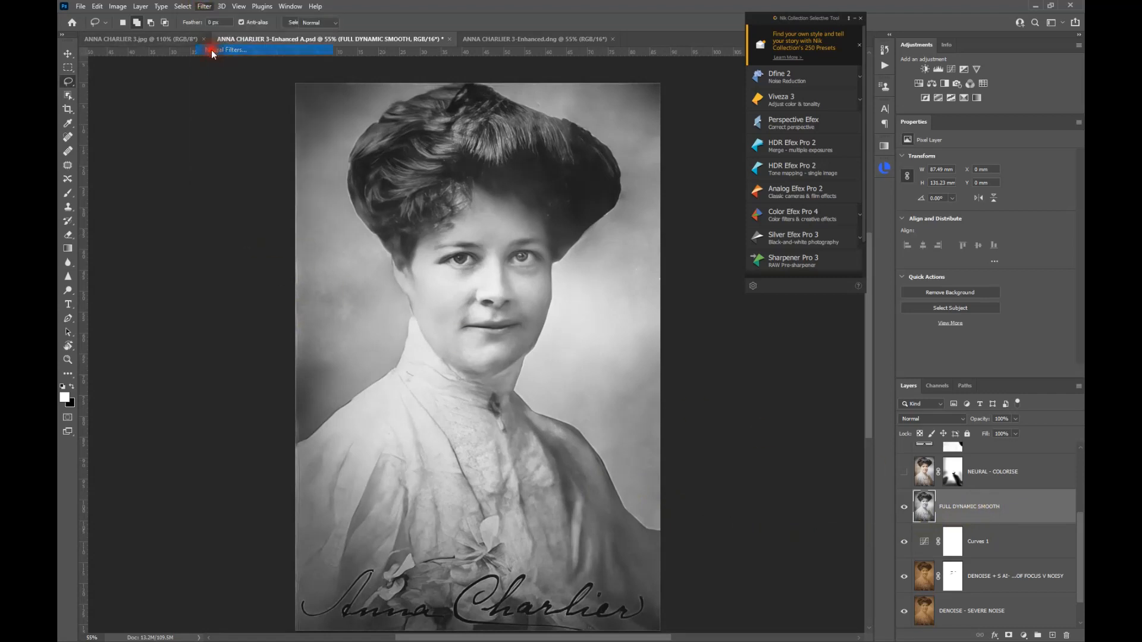
click(856, 21)
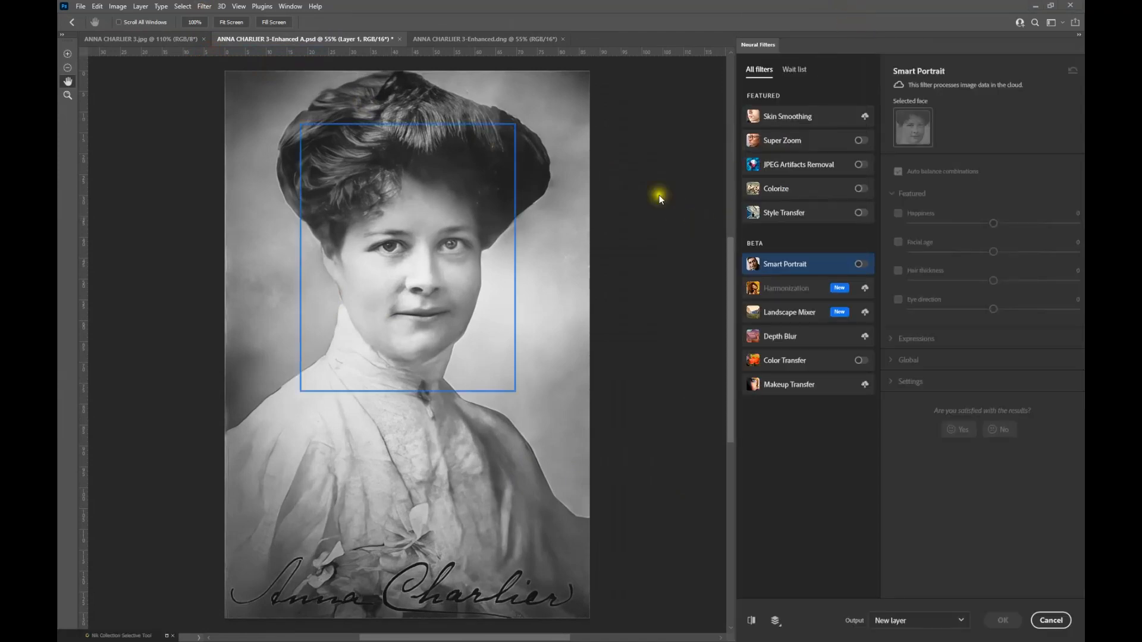
click(792, 187)
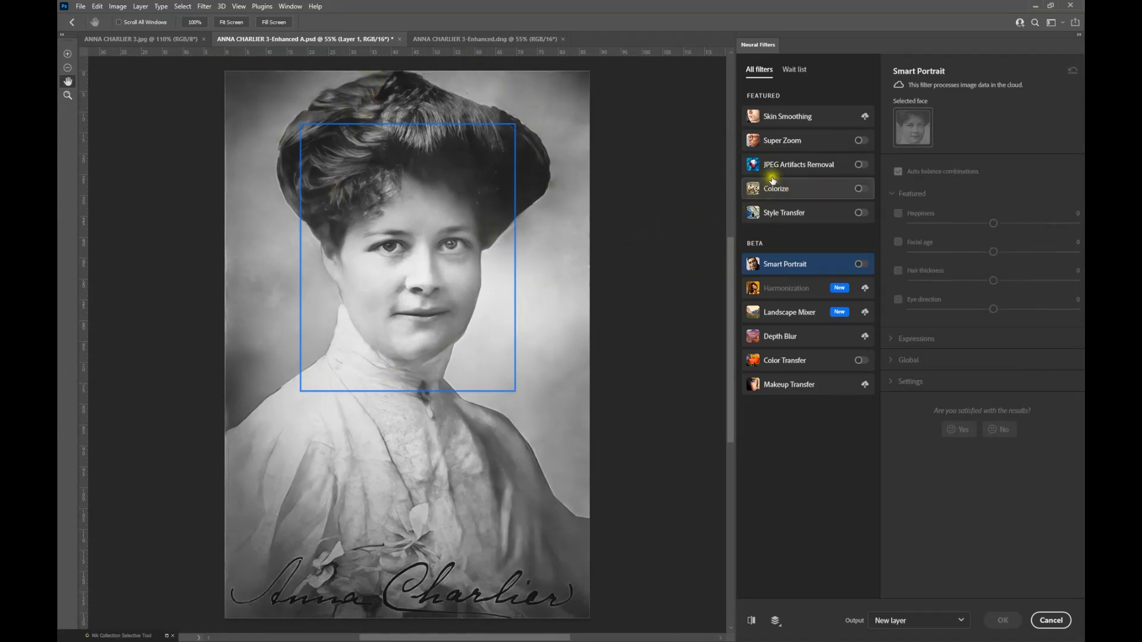
click(861, 188)
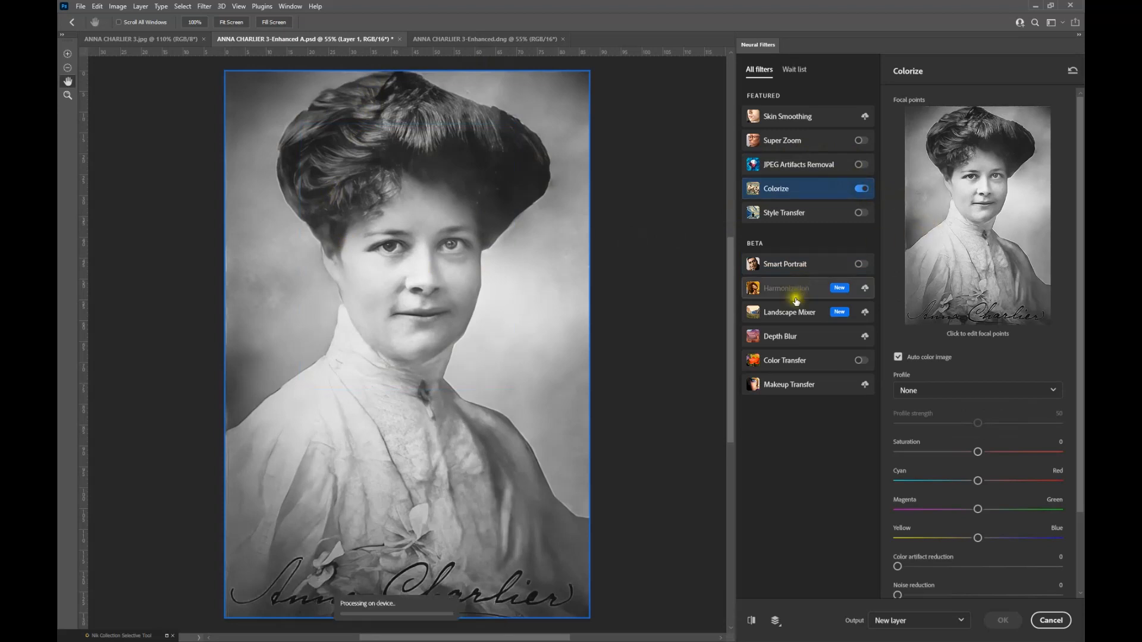
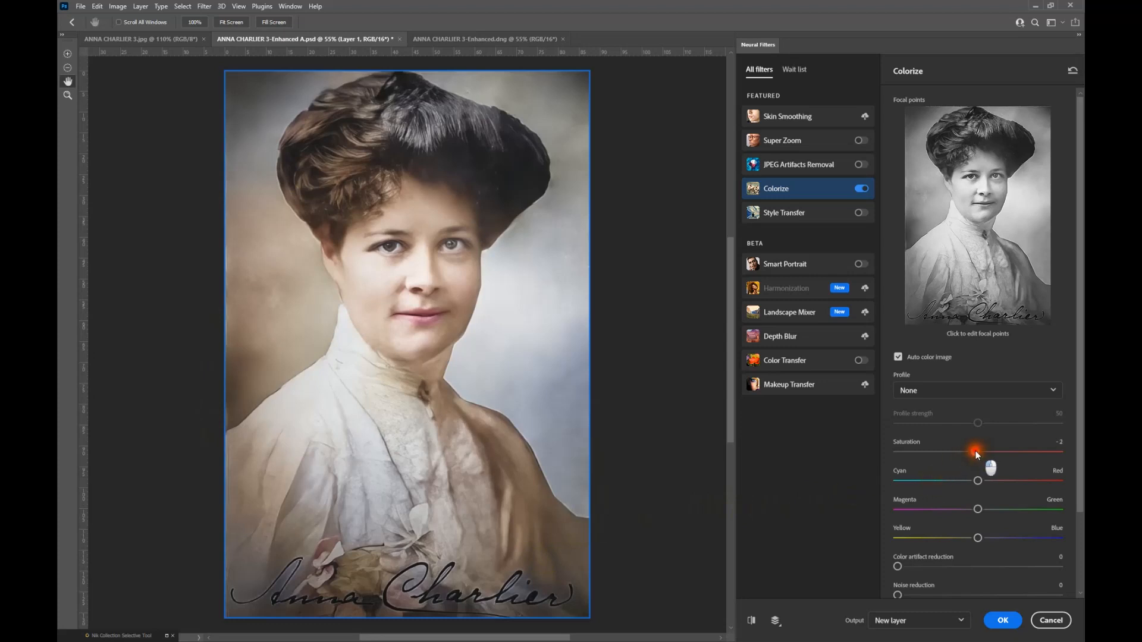
Apply Colorize with slightly reduced saturation as a new layer, and delete that resulting layer
drag(969, 453, 968, 454)
click(1000, 621)
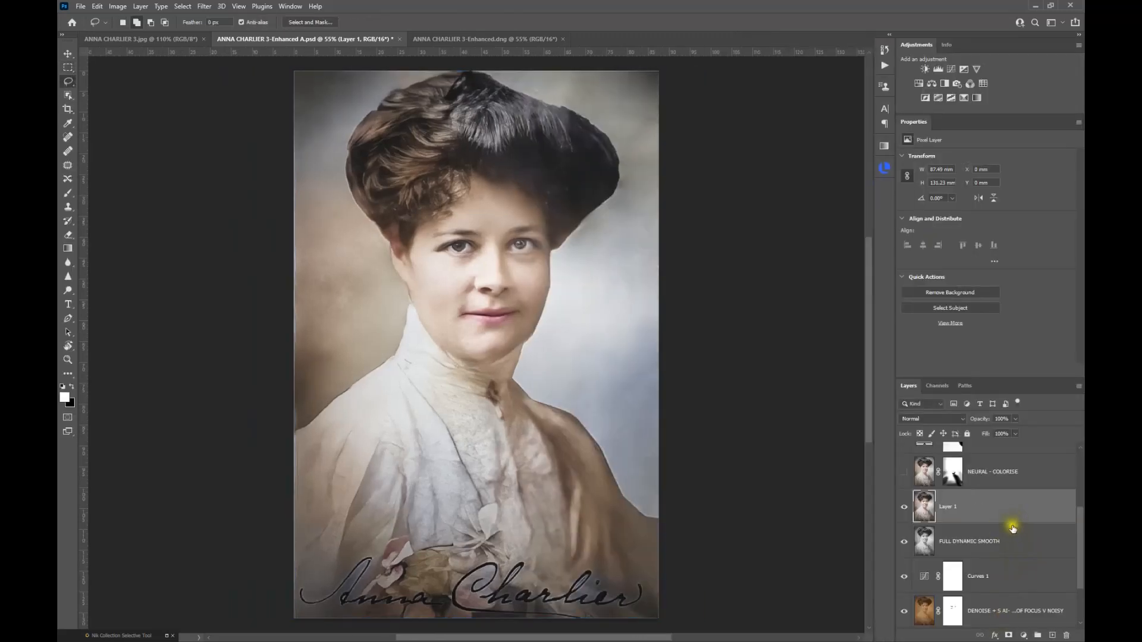
drag(919, 507, 1066, 635)
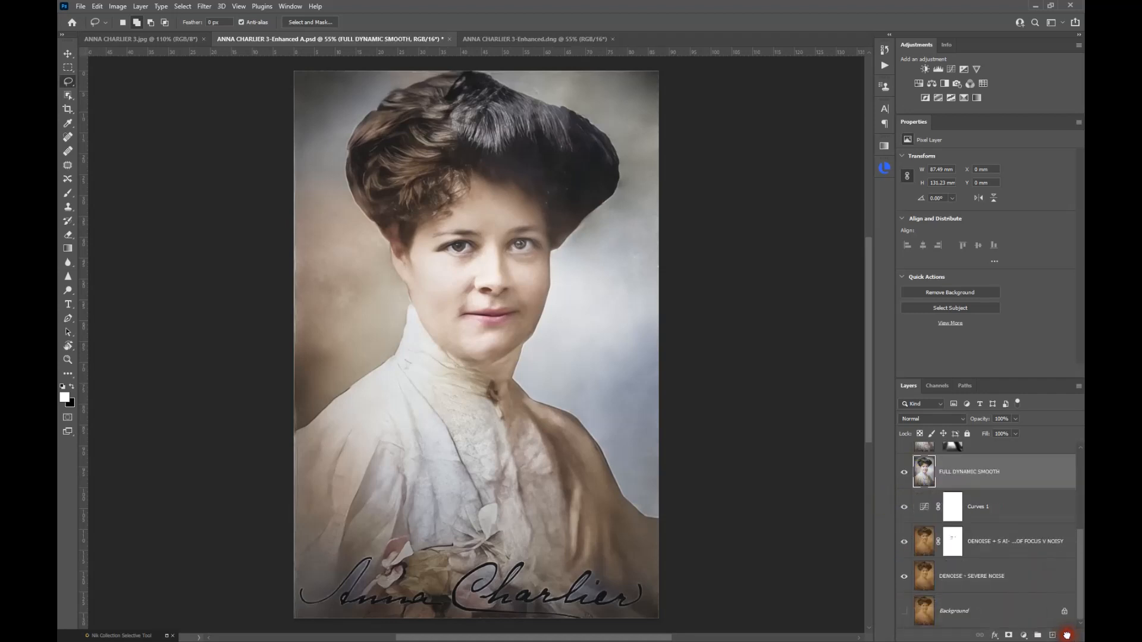
Show the NEURAL - COLORISE layer and compare the portrait with its layer mask disabled and enabled
click(904, 507)
click(953, 507)
right_click(953, 512)
click(970, 515)
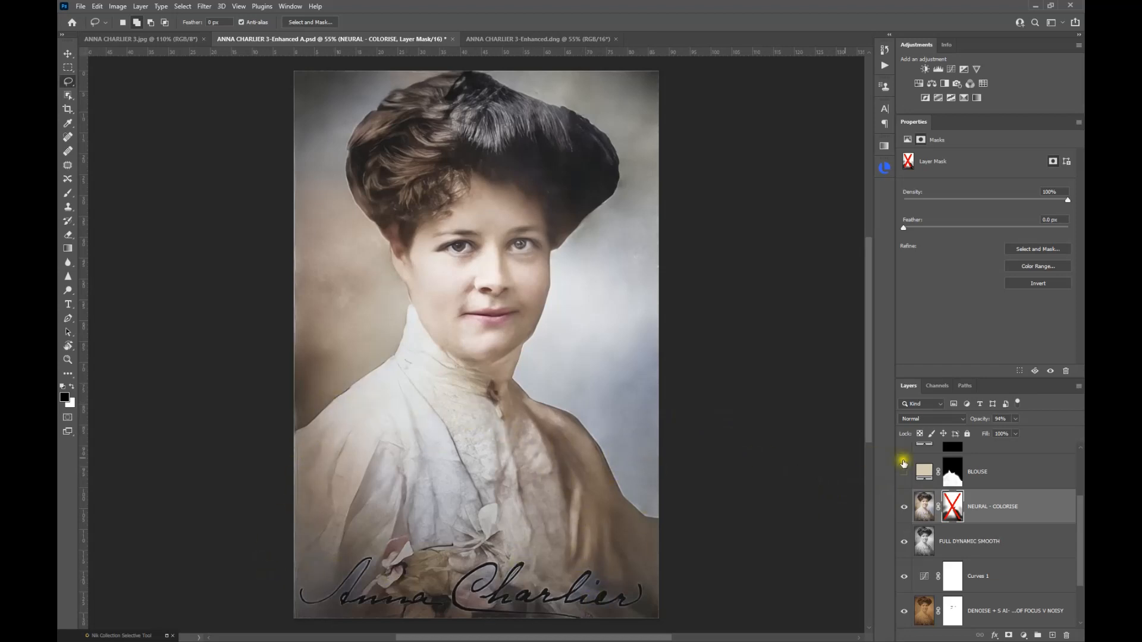
shift+click(955, 510)
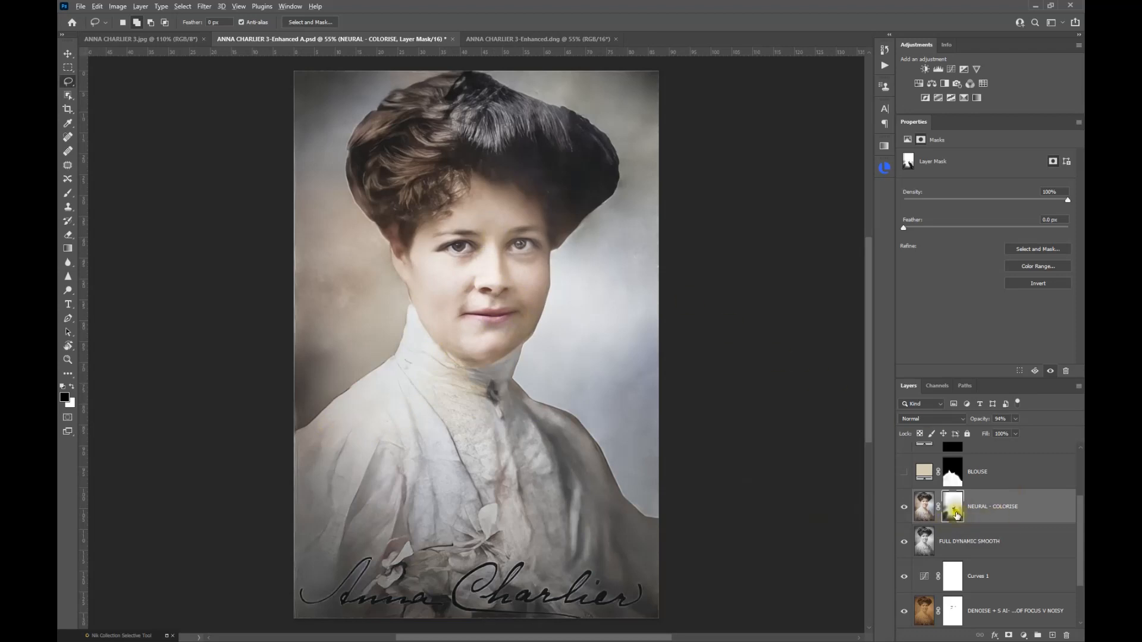
View the NEURAL - COLORISE mask on its own, and compare the portrait with and without that layer
alt+click(954, 510)
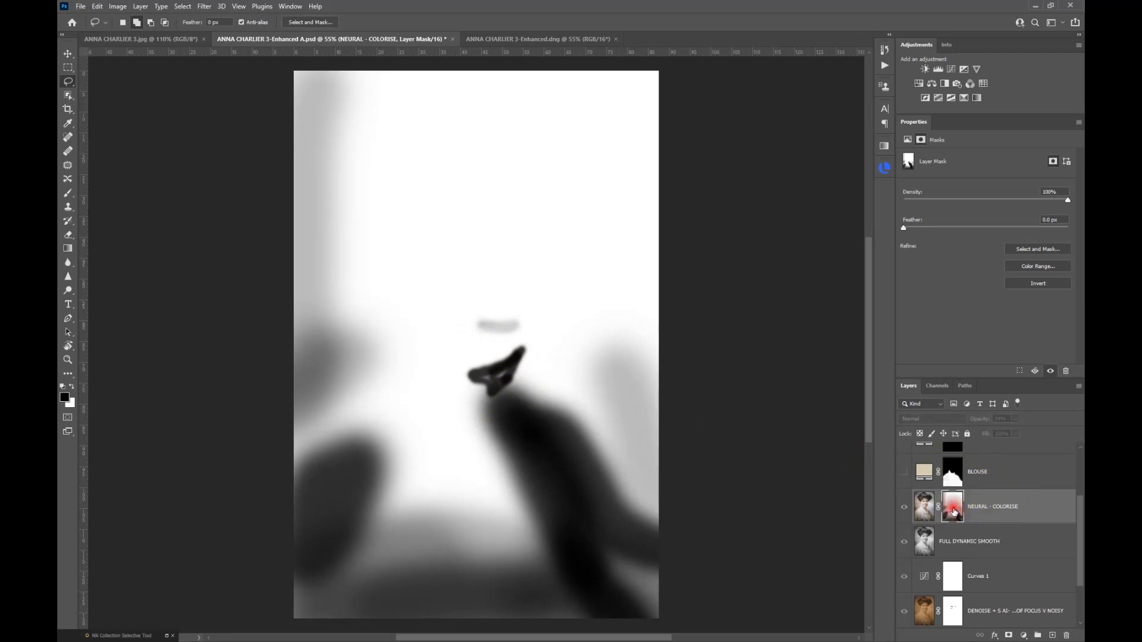
alt+click(954, 510)
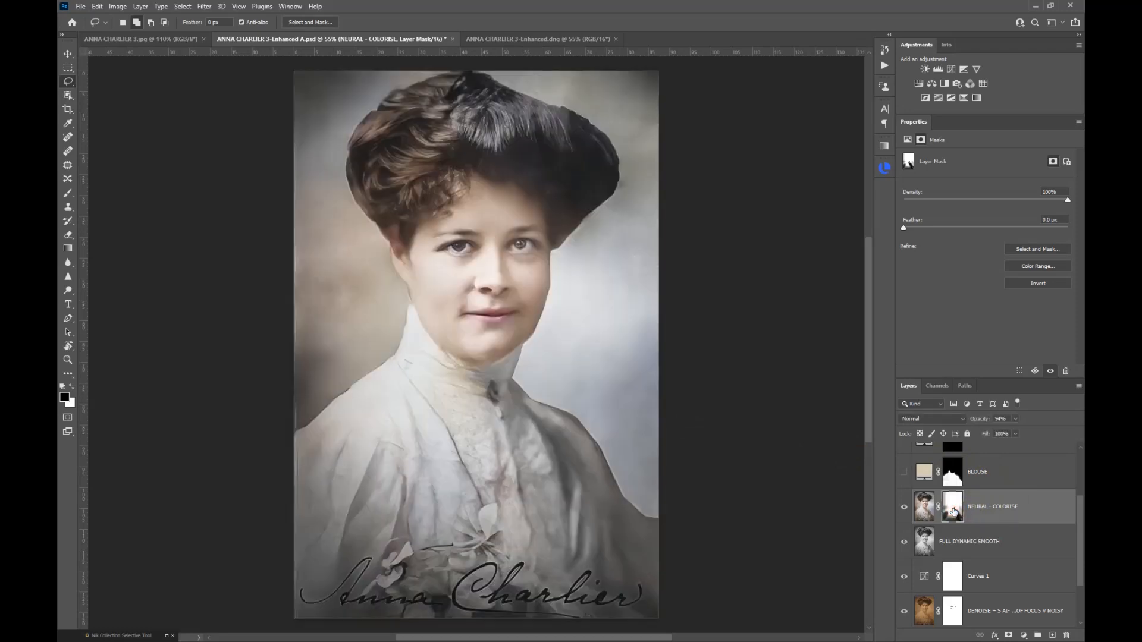
click(904, 510)
click(904, 510)
scroll(941, 574, up, 1)
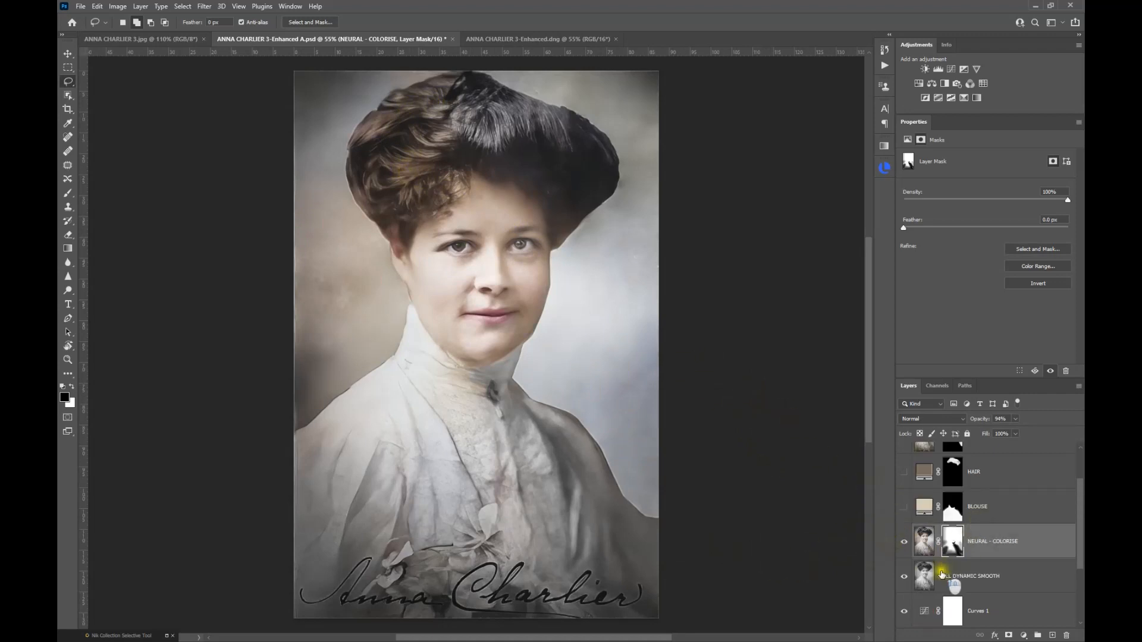
click(924, 541)
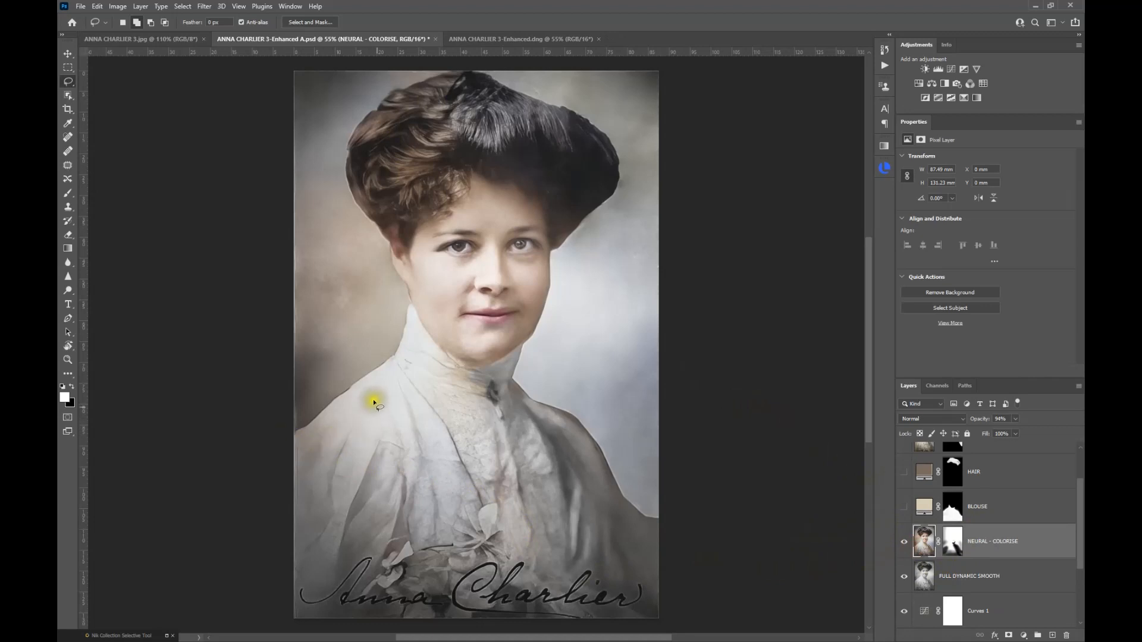
Show the BLOUSE colour fill layer over the portrait, select it, and hide it again
click(904, 508)
click(929, 511)
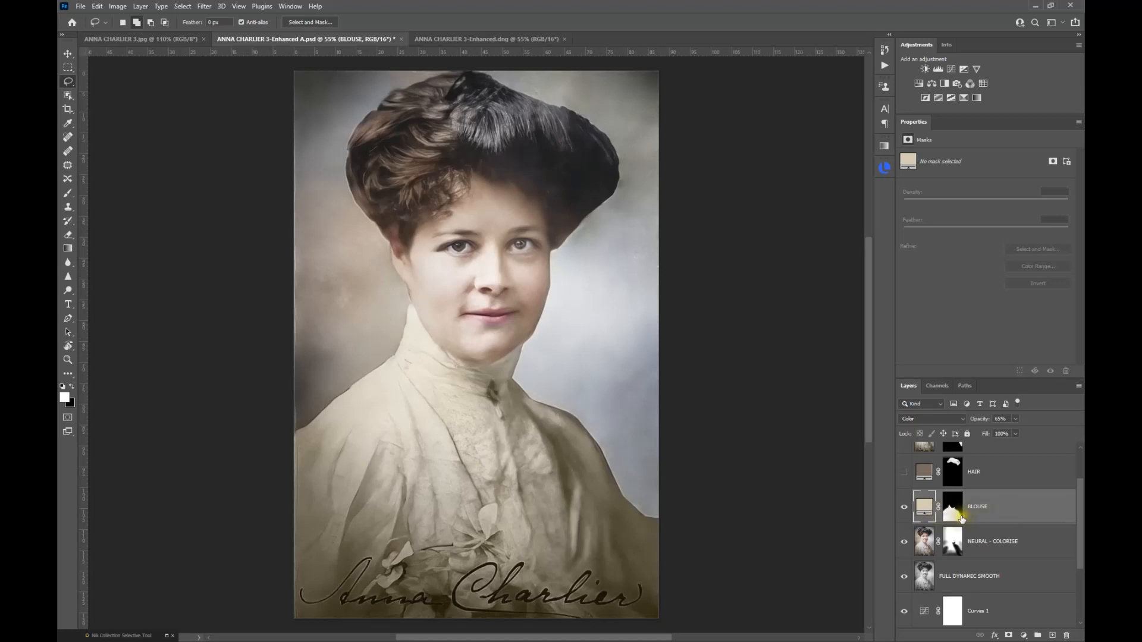
click(903, 508)
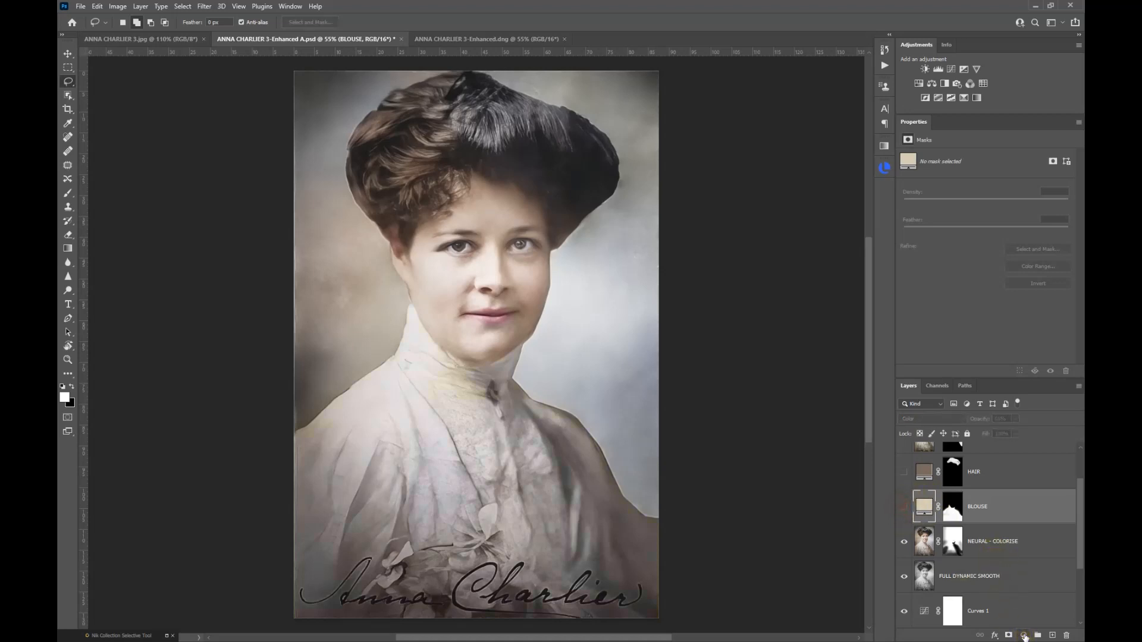
Add a Solid Color fill layer in pale cream above the BLOUSE layer
click(1023, 635)
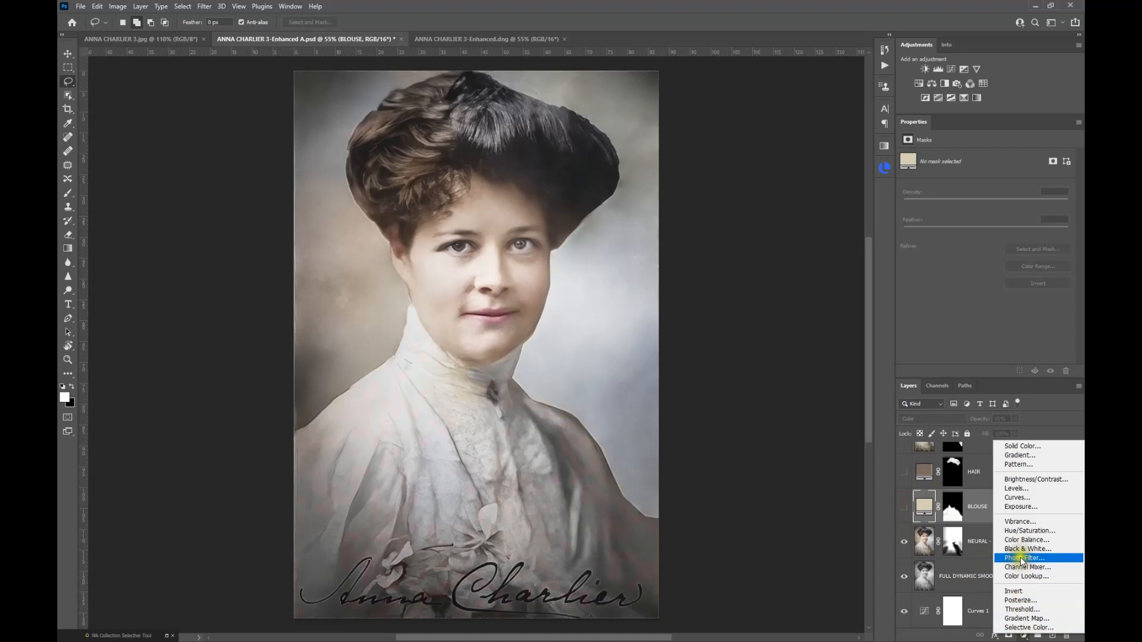
click(1023, 447)
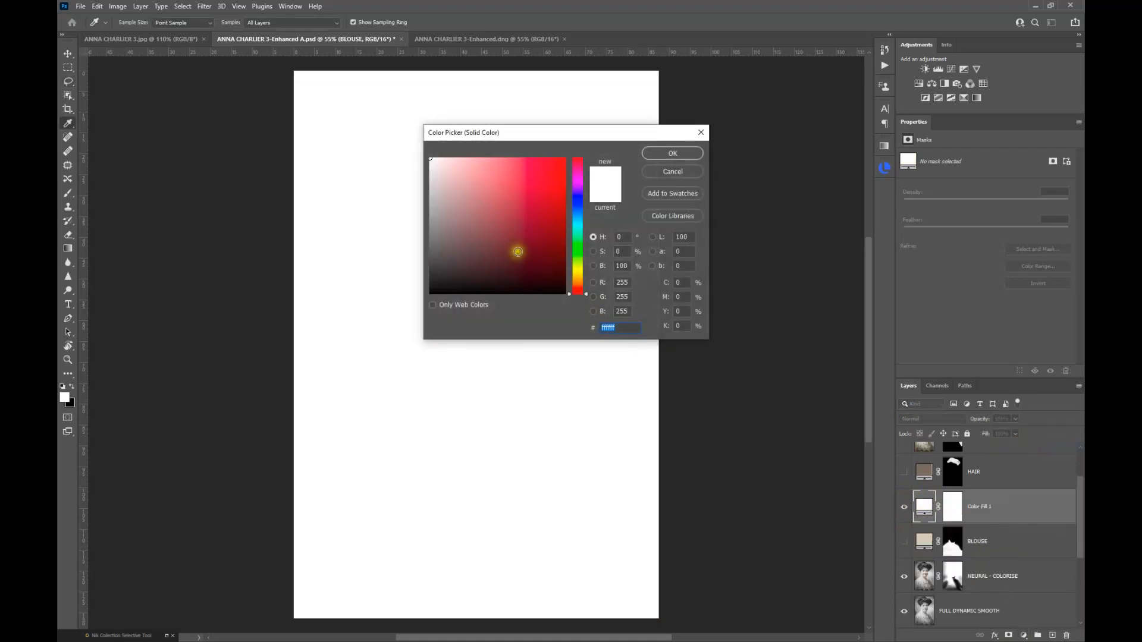
drag(585, 297, 587, 273)
drag(484, 181, 443, 177)
click(648, 151)
key(l)
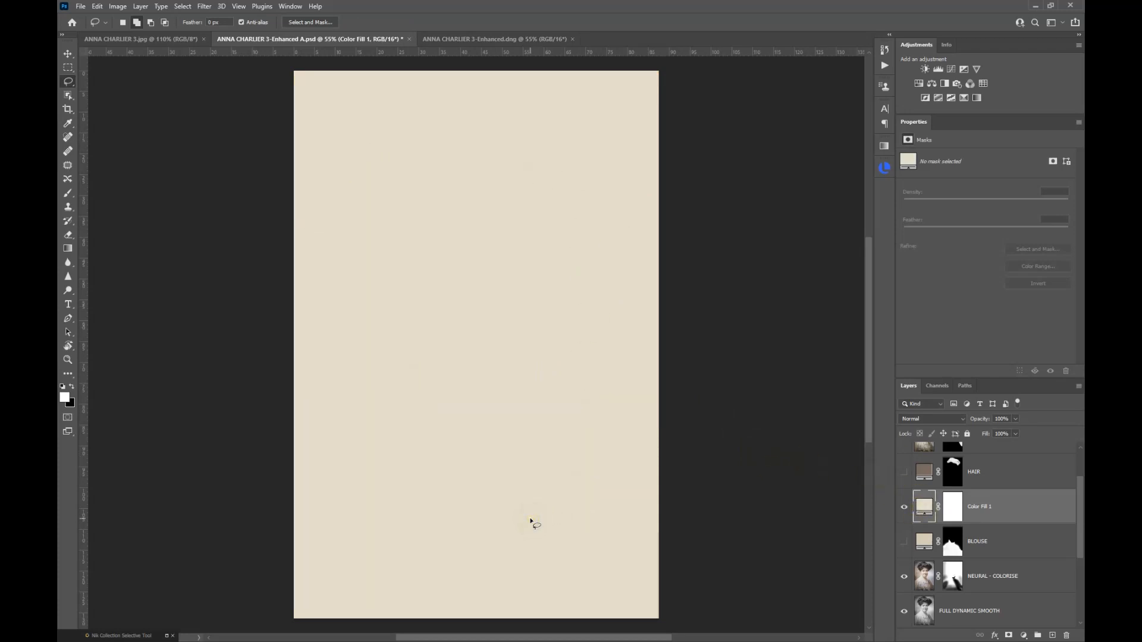
Set the cream fill layer's blend mode to Color and invert its mask to black
click(914, 420)
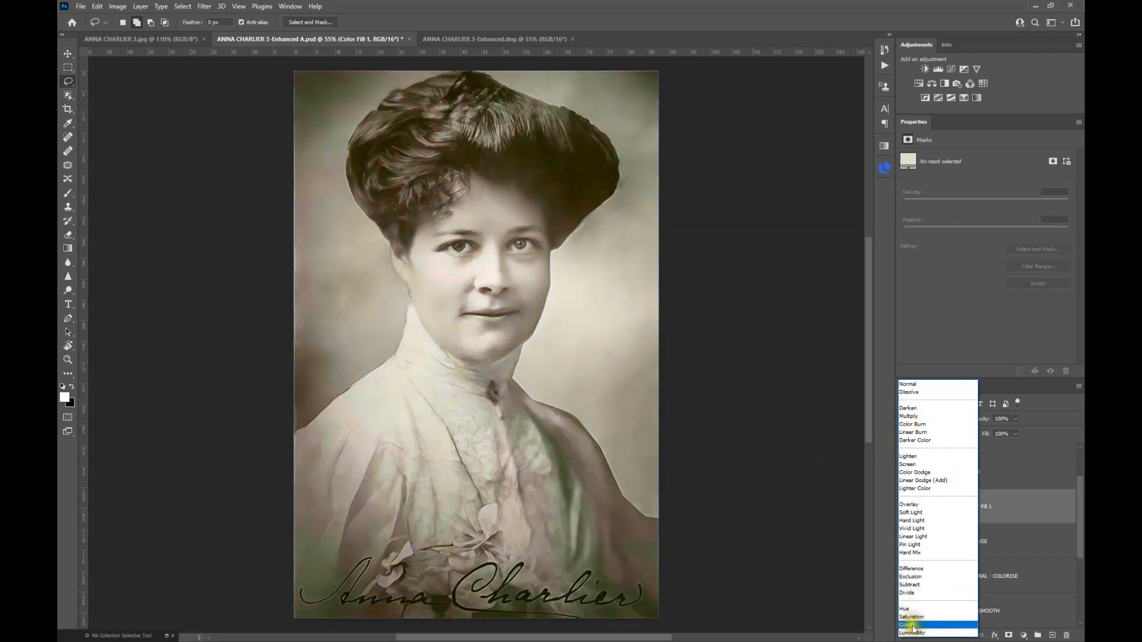
click(913, 625)
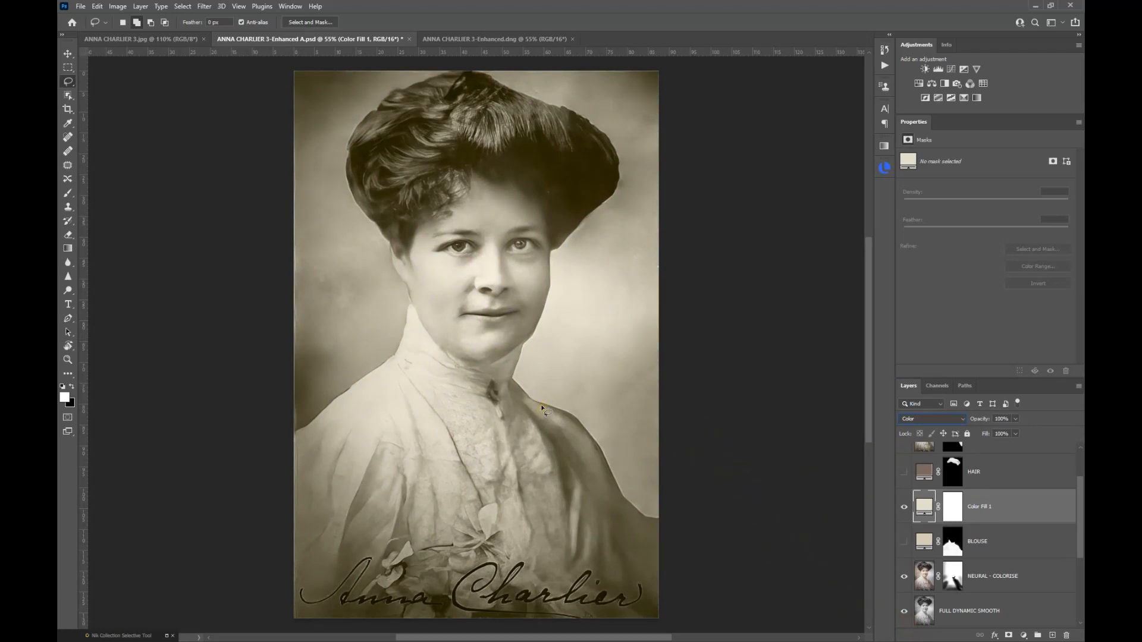
click(955, 506)
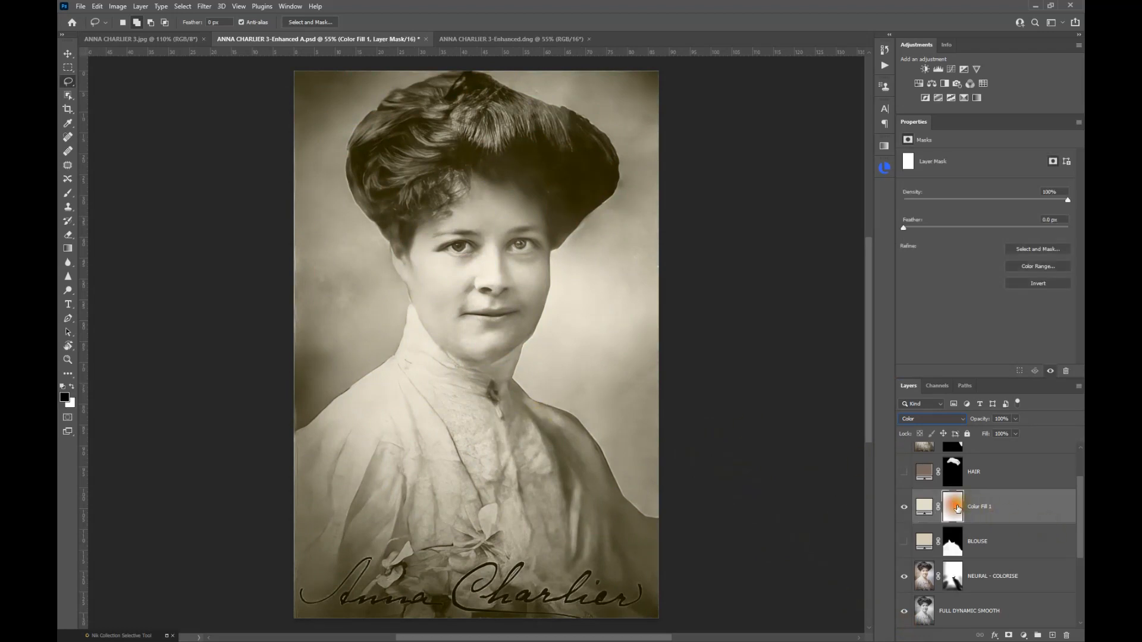
click(1022, 284)
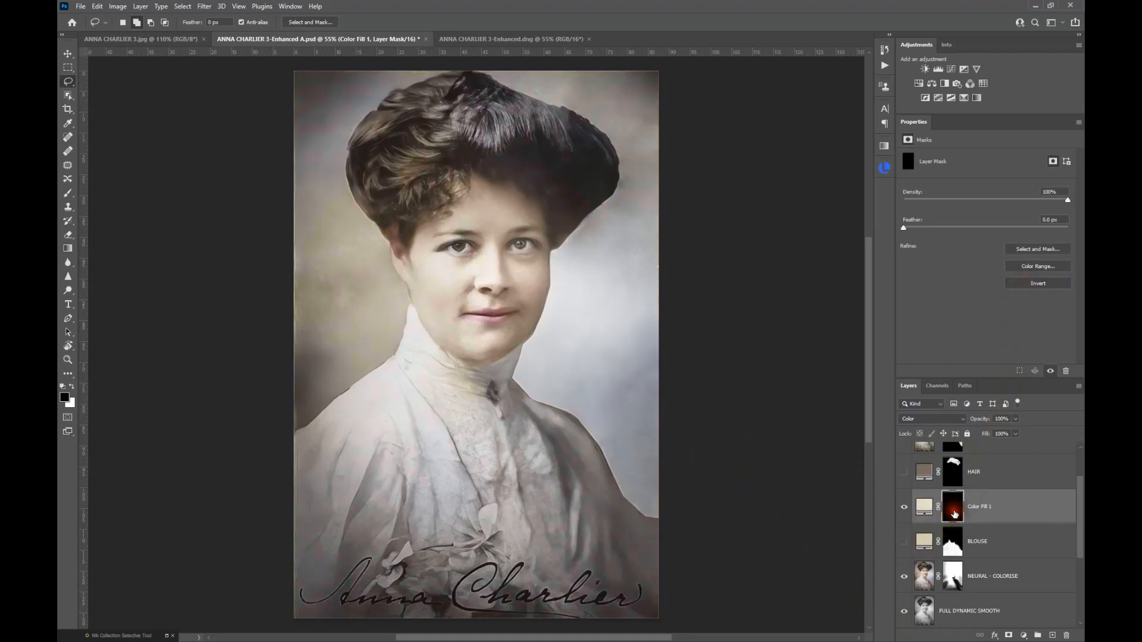
Paint white over the blouse on the fill layer's mask with a 200 px brush, and lower the layer's opacity
click(954, 507)
click(68, 193)
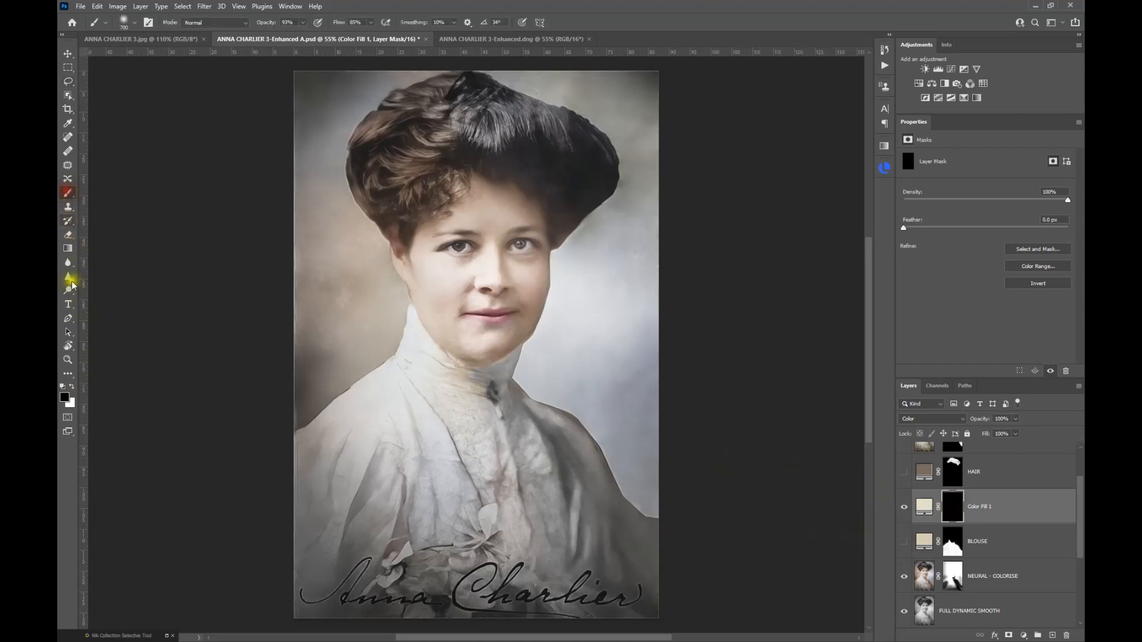
click(73, 389)
click(62, 386)
click(65, 400)
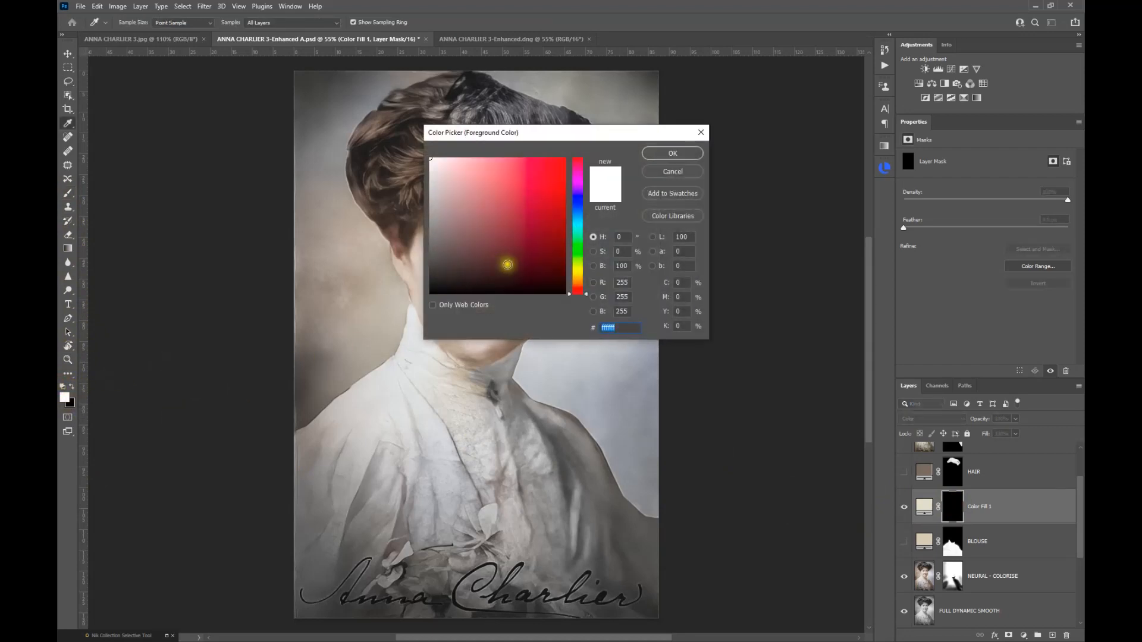
click(652, 155)
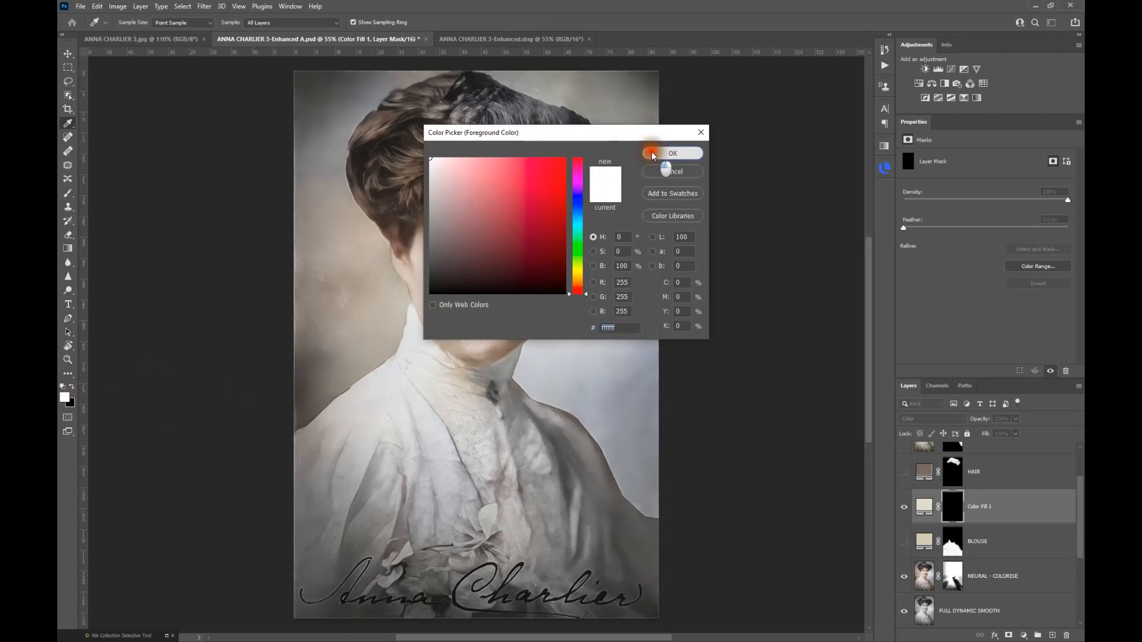
key(b)
key(bracketleft)
key(bracketleft)
key(bracketleft)
key(bracketleft)
key(bracketleft)
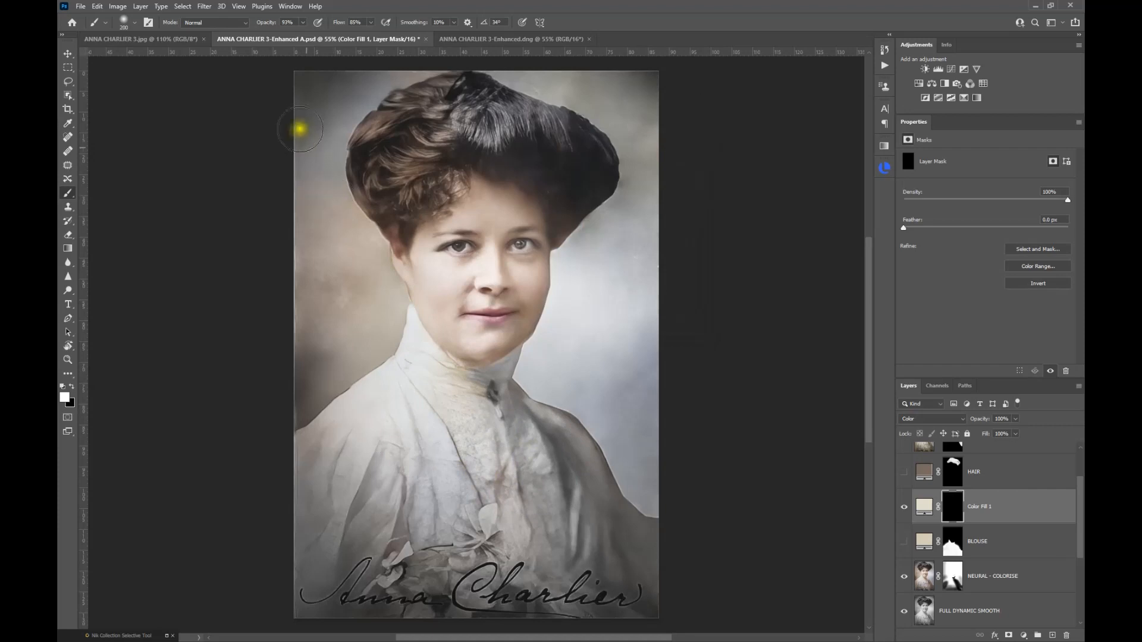
mouse_move(393, 519)
mouse_down()
mouse_move(417, 439)
mouse_move(379, 448)
mouse_move(412, 381)
mouse_move(290, 473)
mouse_move(357, 531)
mouse_move(374, 466)
mouse_move(328, 553)
mouse_move(311, 535)
mouse_move(392, 564)
mouse_move(394, 602)
mouse_move(675, 594)
mouse_move(510, 625)
mouse_move(694, 596)
mouse_move(439, 474)
mouse_move(562, 516)
mouse_move(488, 533)
mouse_move(434, 568)
mouse_move(393, 496)
mouse_move(576, 549)
mouse_move(308, 630)
mouse_move(426, 534)
mouse_move(446, 470)
mouse_move(436, 403)
mouse_move(549, 522)
mouse_move(496, 450)
mouse_move(567, 446)
mouse_move(597, 467)
mouse_move(631, 525)
mouse_move(694, 559)
mouse_move(530, 492)
mouse_move(584, 501)
mouse_move(688, 565)
mouse_up()
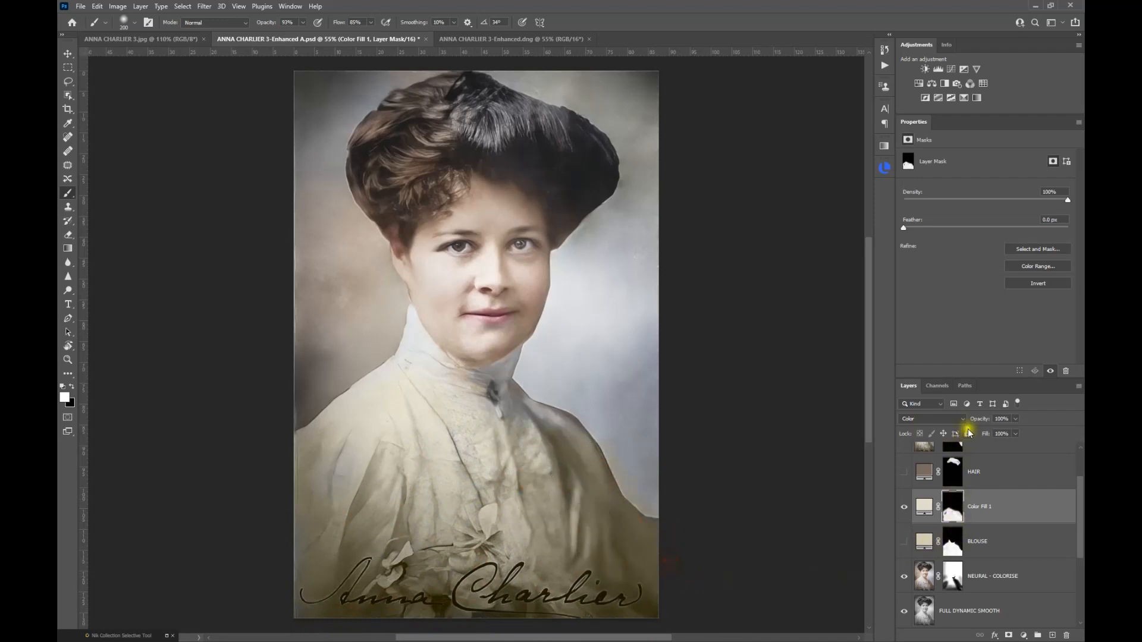
drag(978, 420, 967, 424)
Delete the practice cream fill layer and show the existing BLOUSE layer instead
click(904, 542)
drag(1019, 506, 1066, 635)
click(915, 510)
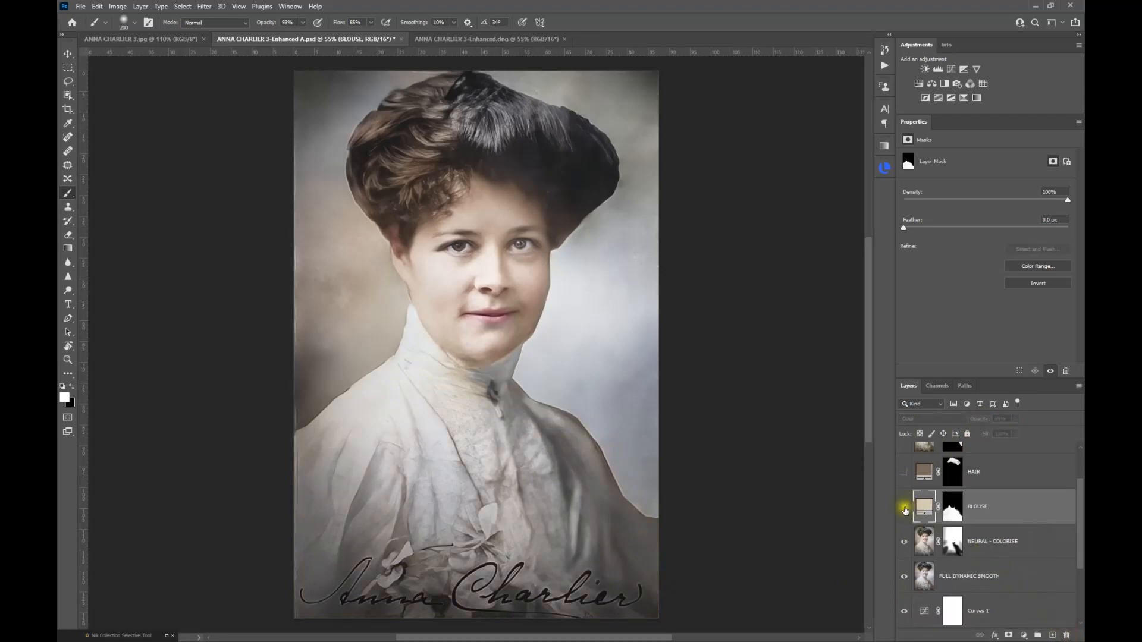
double_click(925, 513)
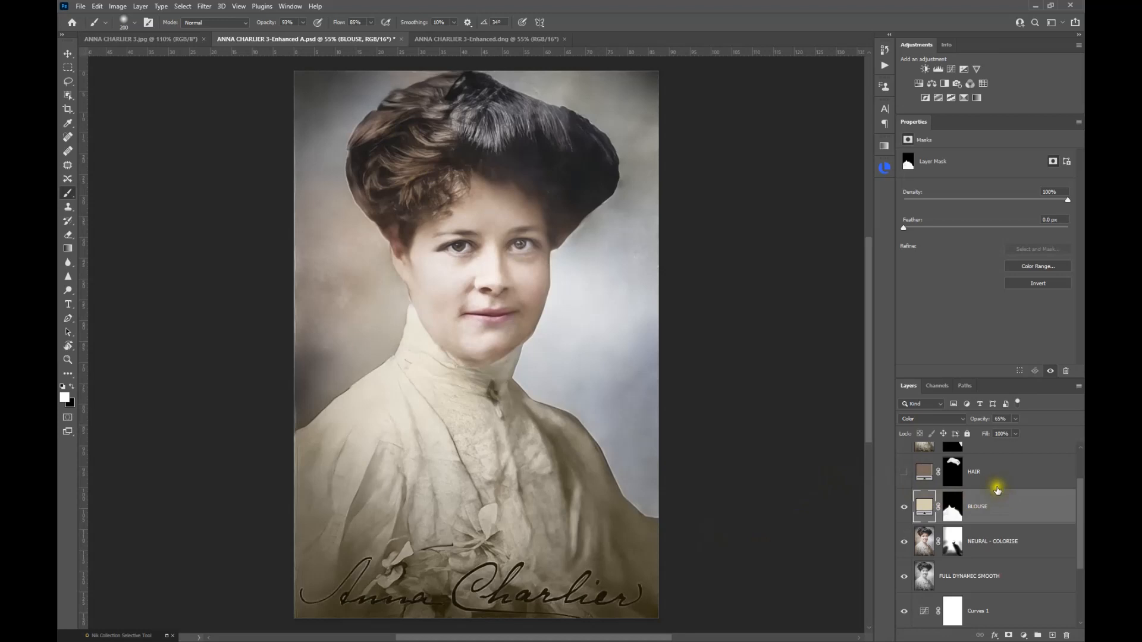
Sample a brown from the woman's hair and add a Solid Color fill layer in 4f4436 above the BLOUSE layer
click(68, 125)
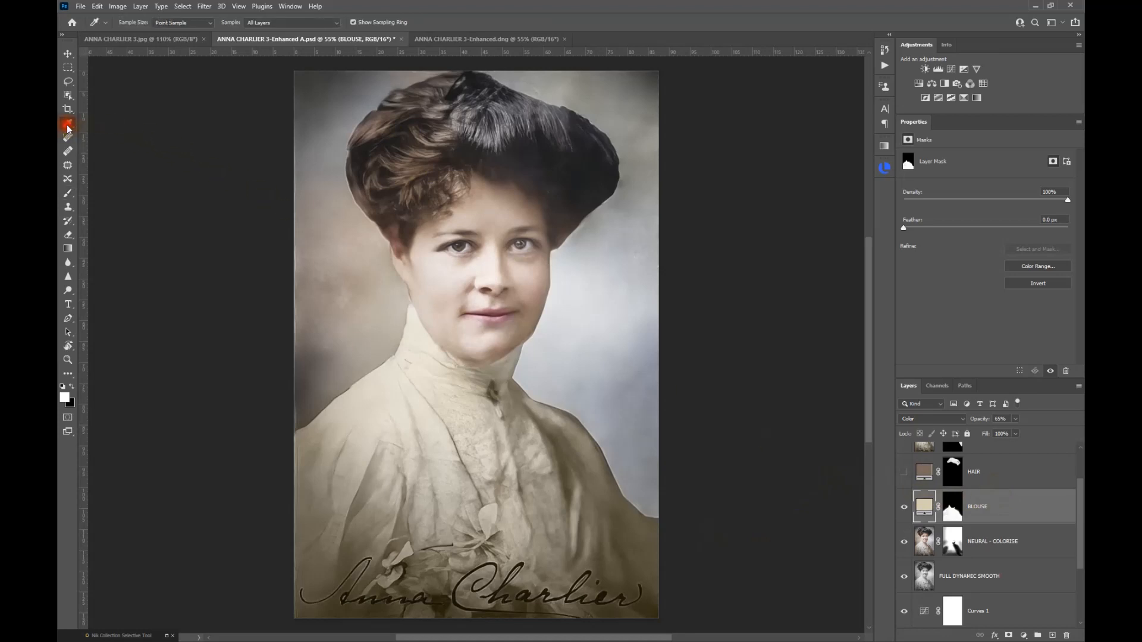
click(409, 159)
click(1023, 635)
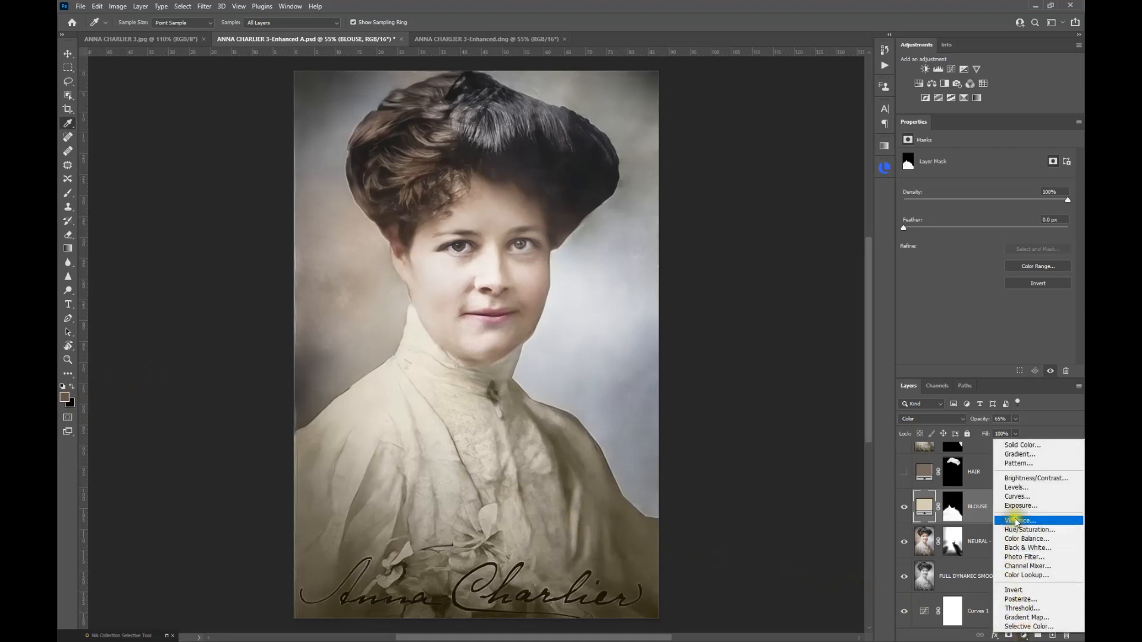
click(1020, 446)
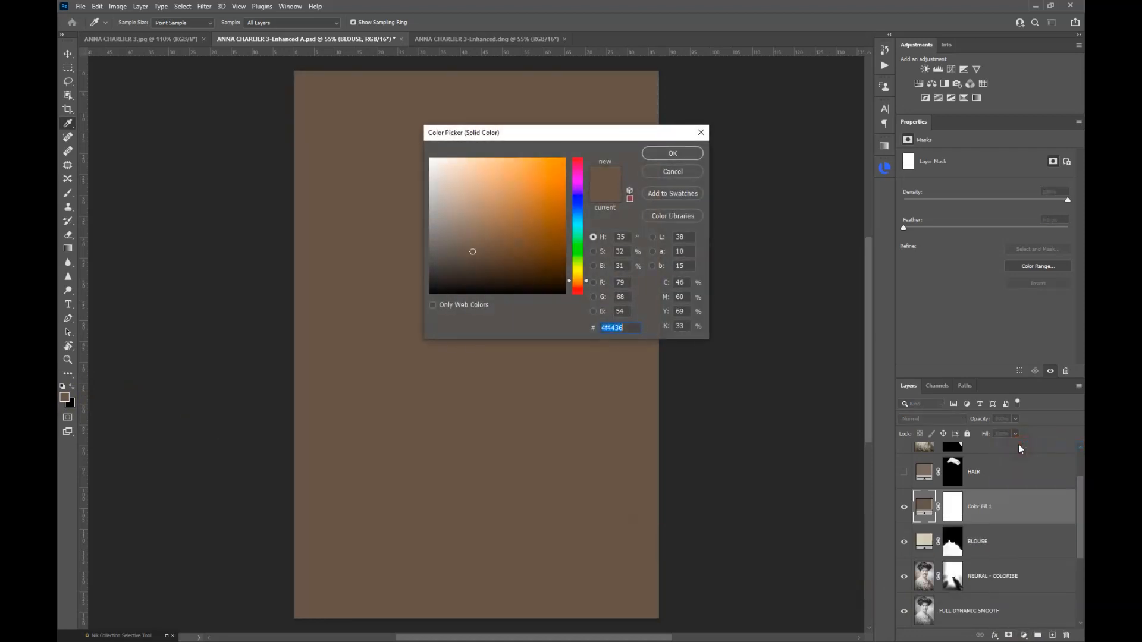
click(662, 154)
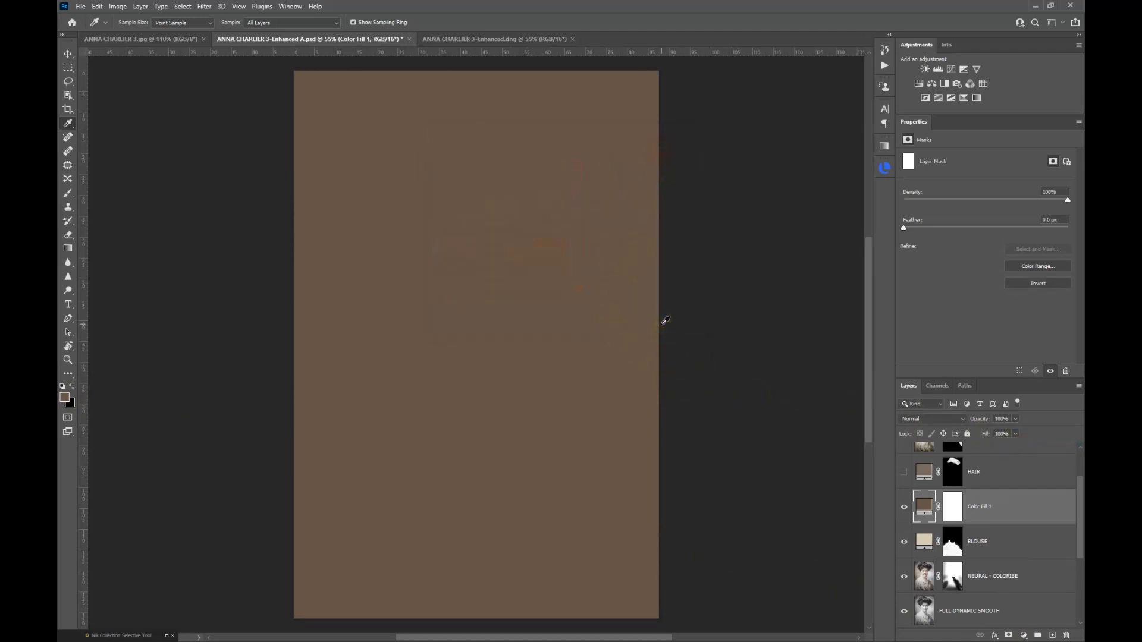
Set the brown fill layer's blend mode to Color and invert its mask to black
click(927, 423)
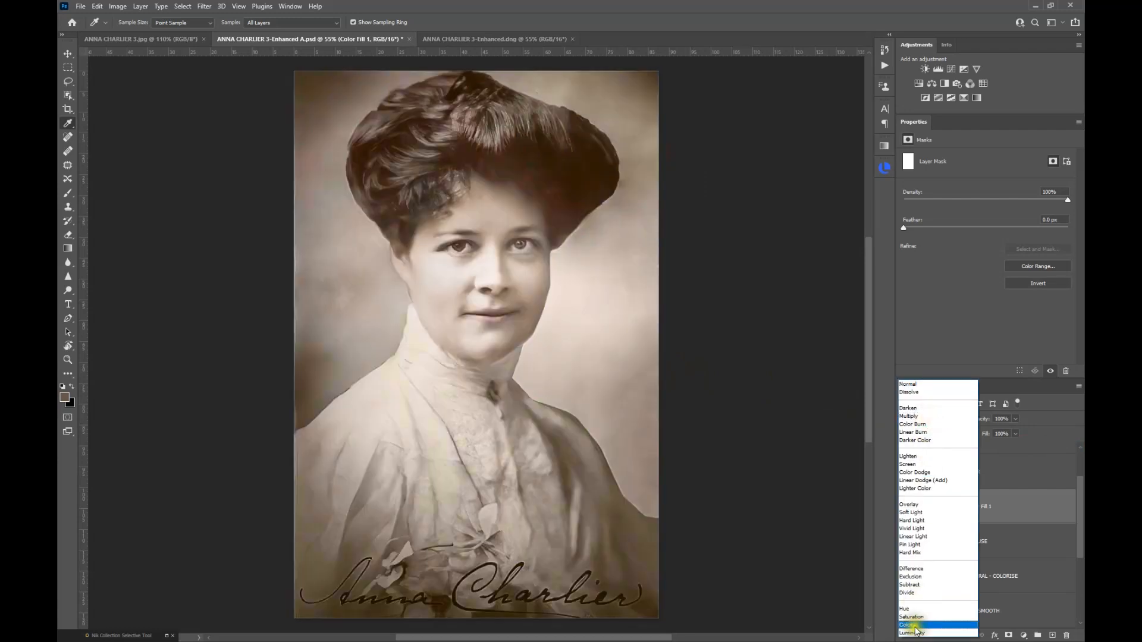
click(914, 625)
click(947, 510)
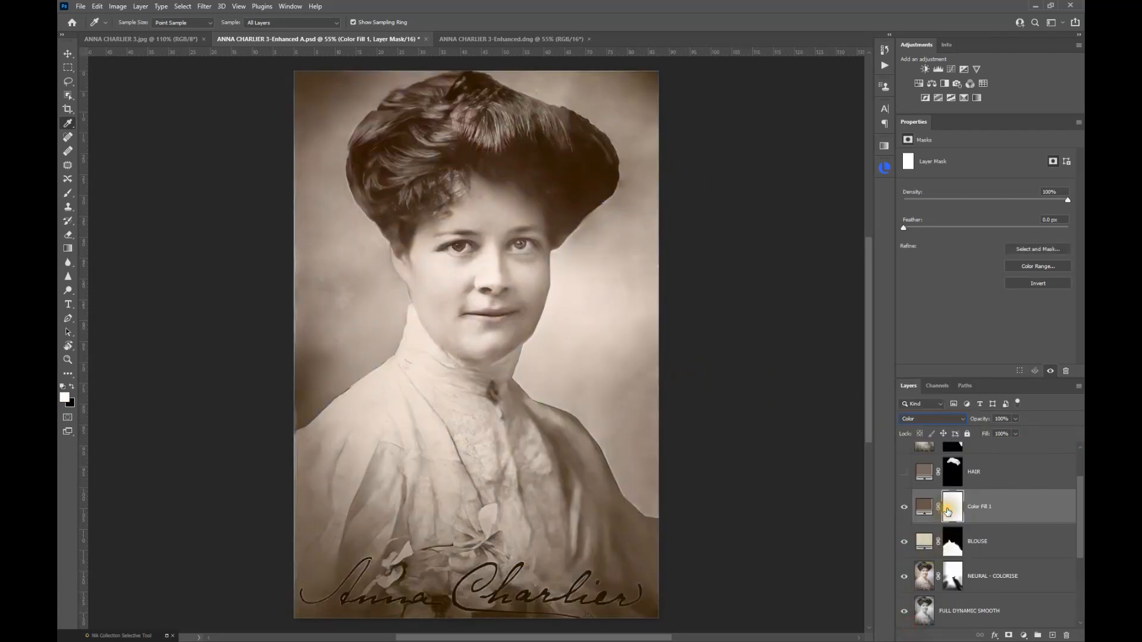
click(1029, 283)
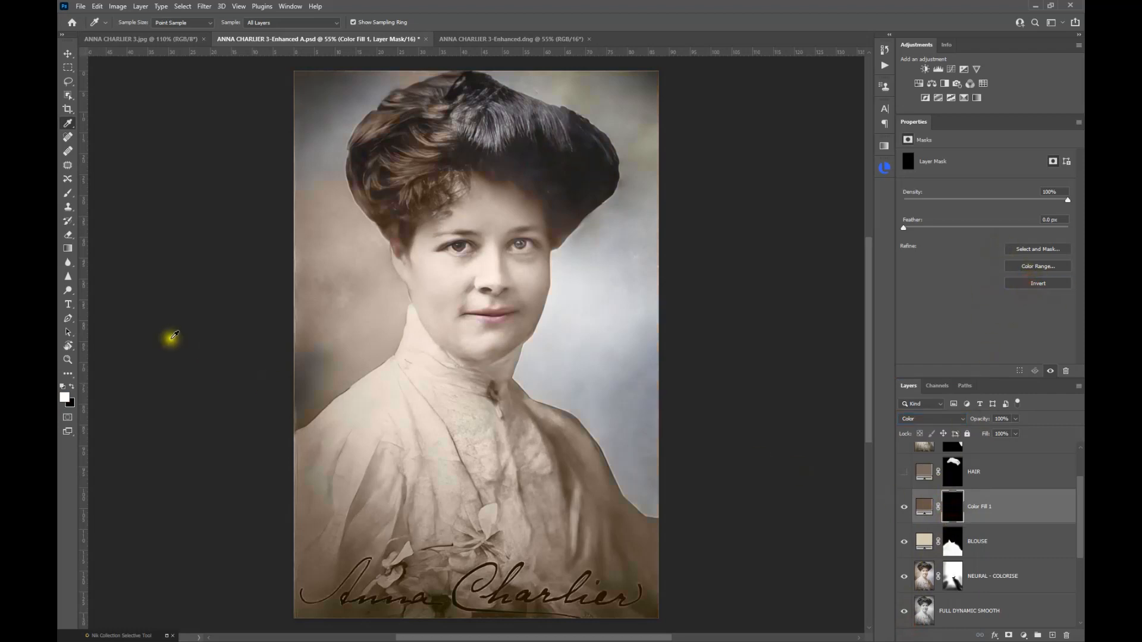
Paint white over the hair on the brown fill layer's mask and lower the layer's opacity
click(68, 194)
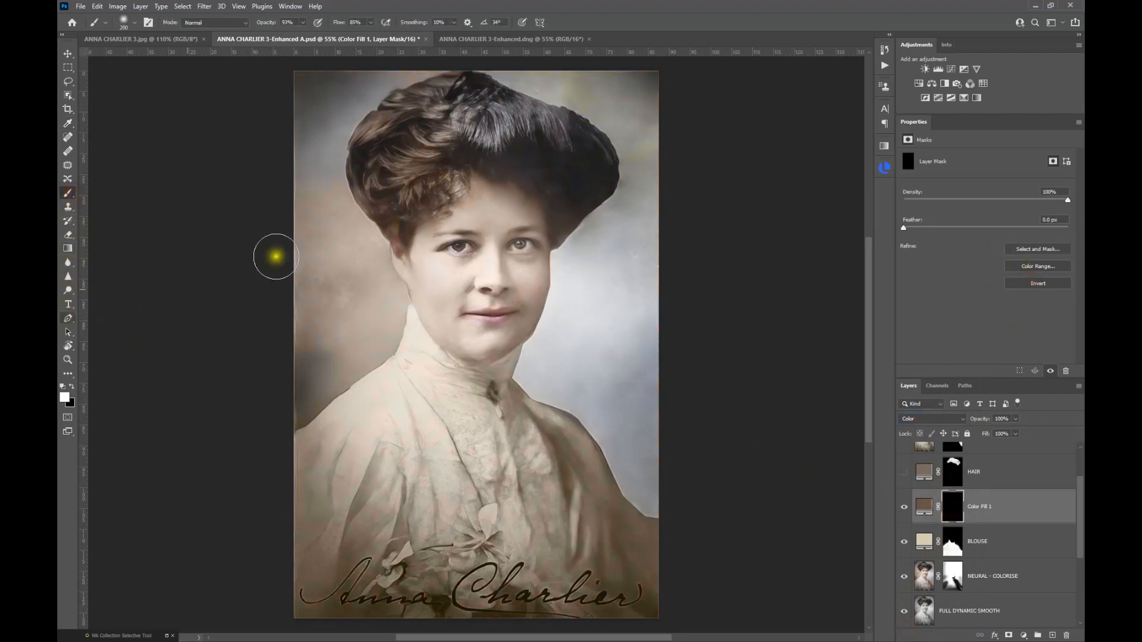
mouse_move(451, 88)
mouse_down()
mouse_move(525, 143)
mouse_move(470, 112)
mouse_move(591, 163)
mouse_move(572, 144)
mouse_move(441, 95)
mouse_up()
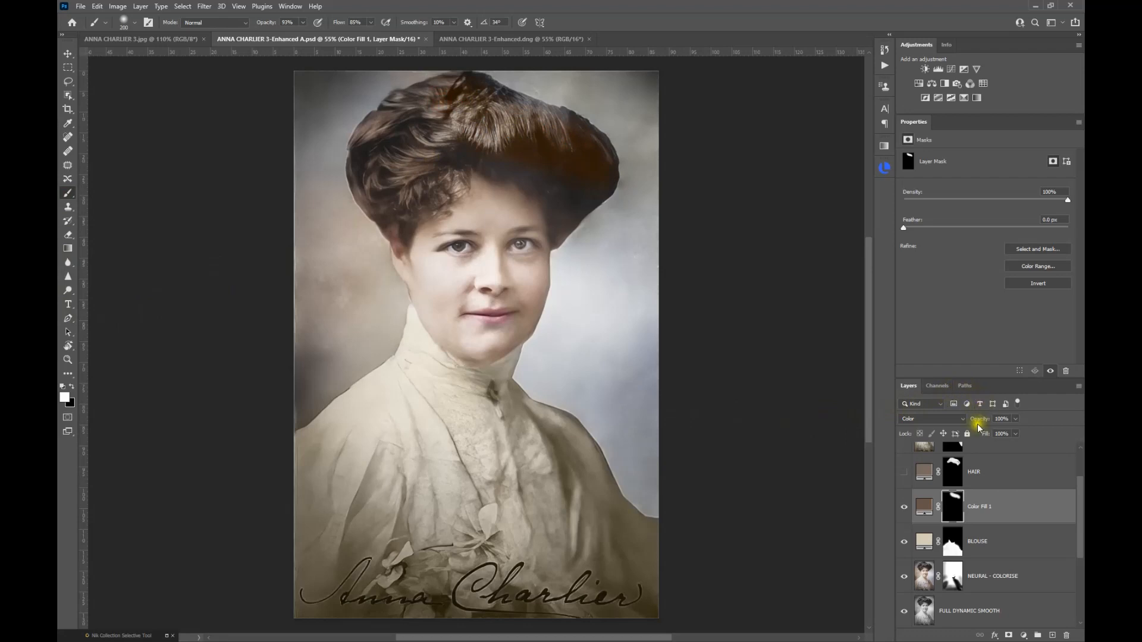
drag(983, 420, 980, 420)
Delete the practice brown fill layer, show the existing HAIR layer instead and select its mask
drag(1014, 510, 1068, 634)
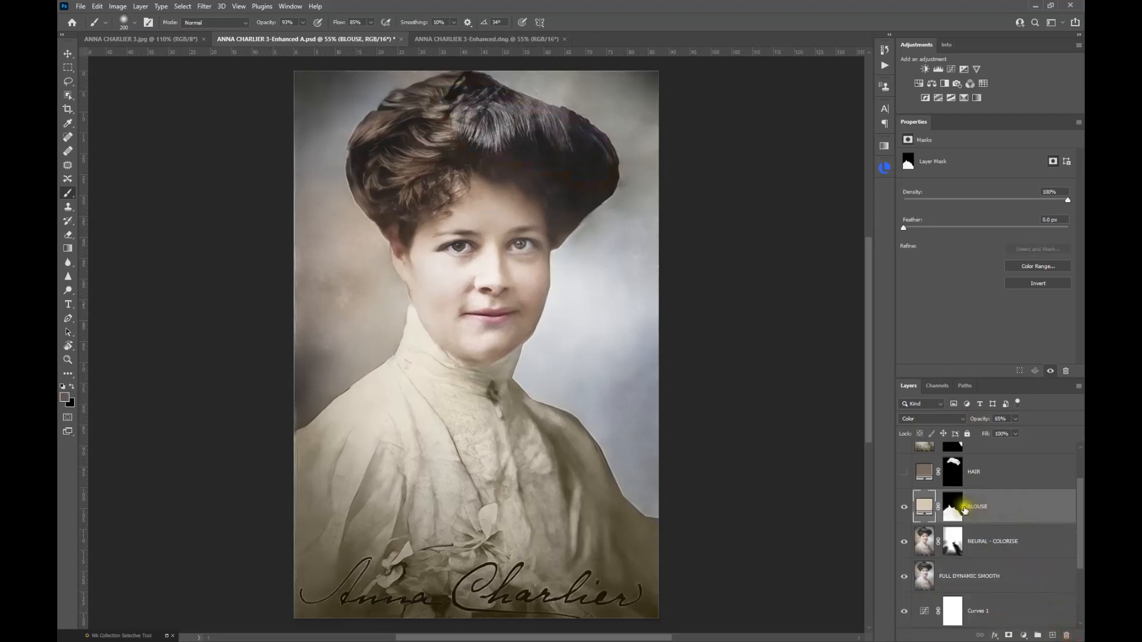
click(905, 472)
click(951, 478)
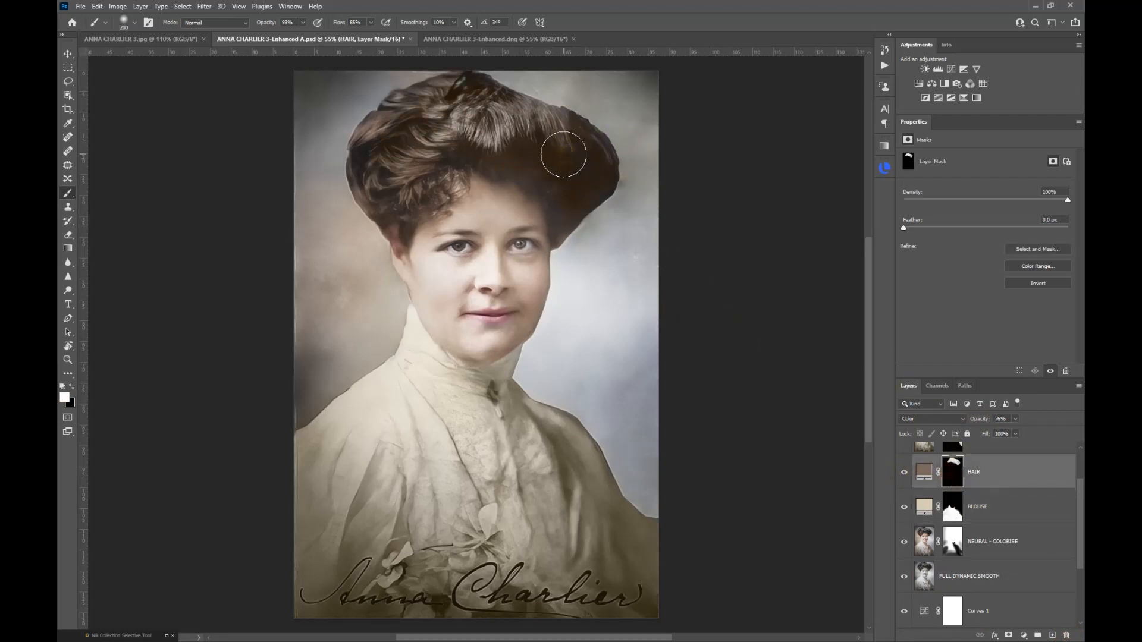
Paint white over the dark hair areas on the HAIR layer's mask with a smaller brush
key(bracketright)
key(bracketright)
key(bracketleft)
key(bracketleft)
key(bracketleft)
key(bracketleft)
key(bracketleft)
key(bracketleft)
key(bracketleft)
mouse_move(582, 133)
mouse_down()
mouse_move(601, 142)
mouse_move(605, 168)
mouse_move(566, 221)
mouse_move(556, 191)
mouse_move(466, 130)
mouse_up()
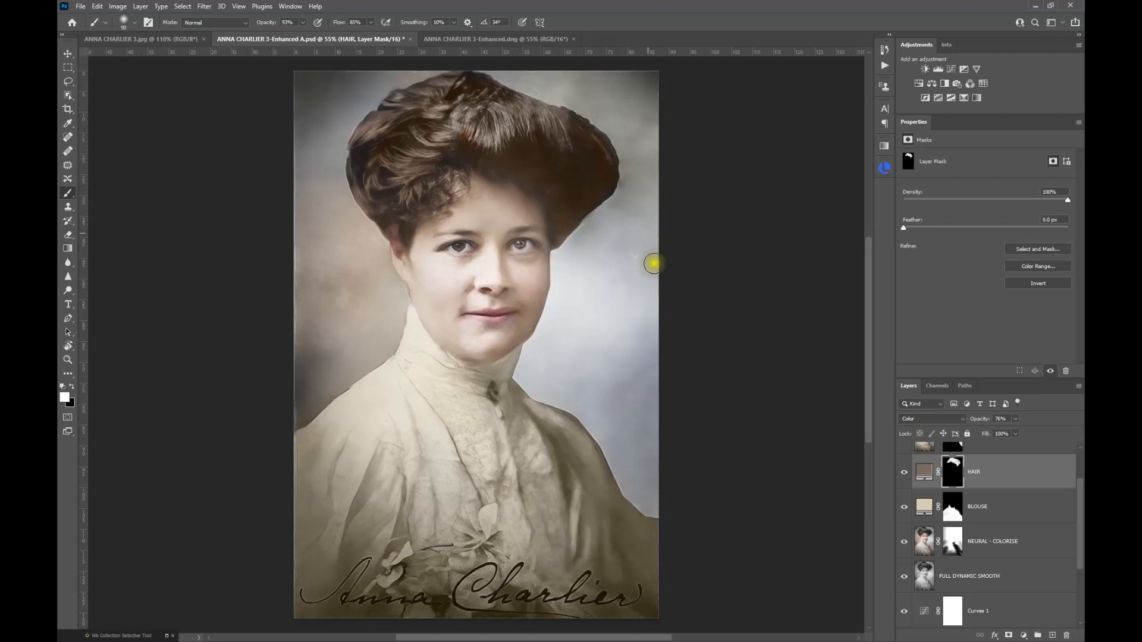
scroll(535, 340, down, 1)
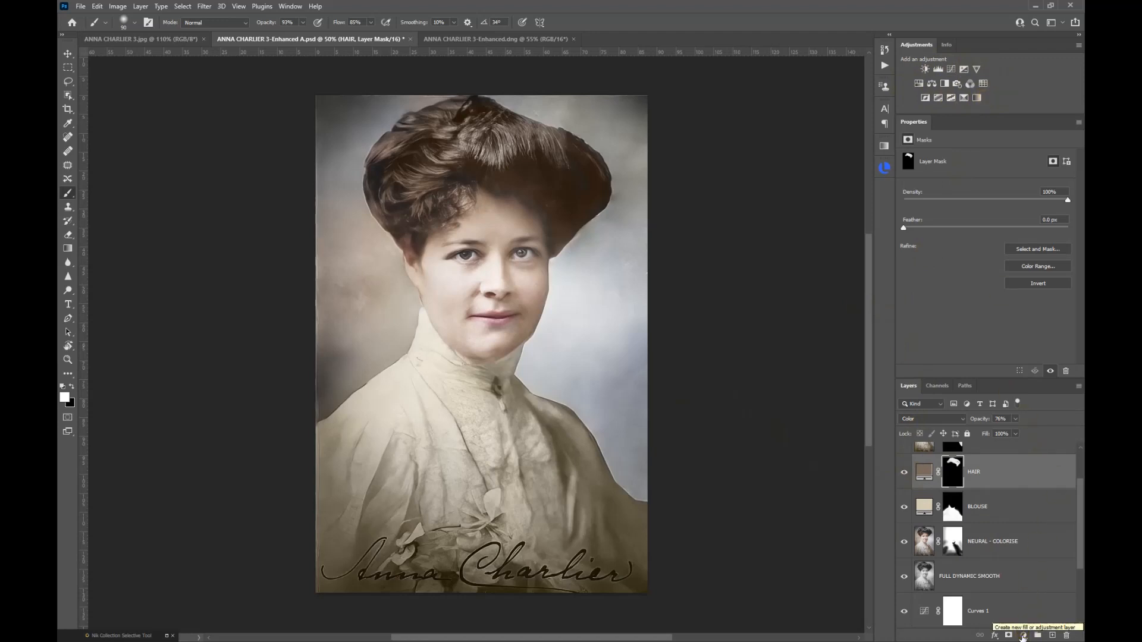
scroll(975, 476, up, 2)
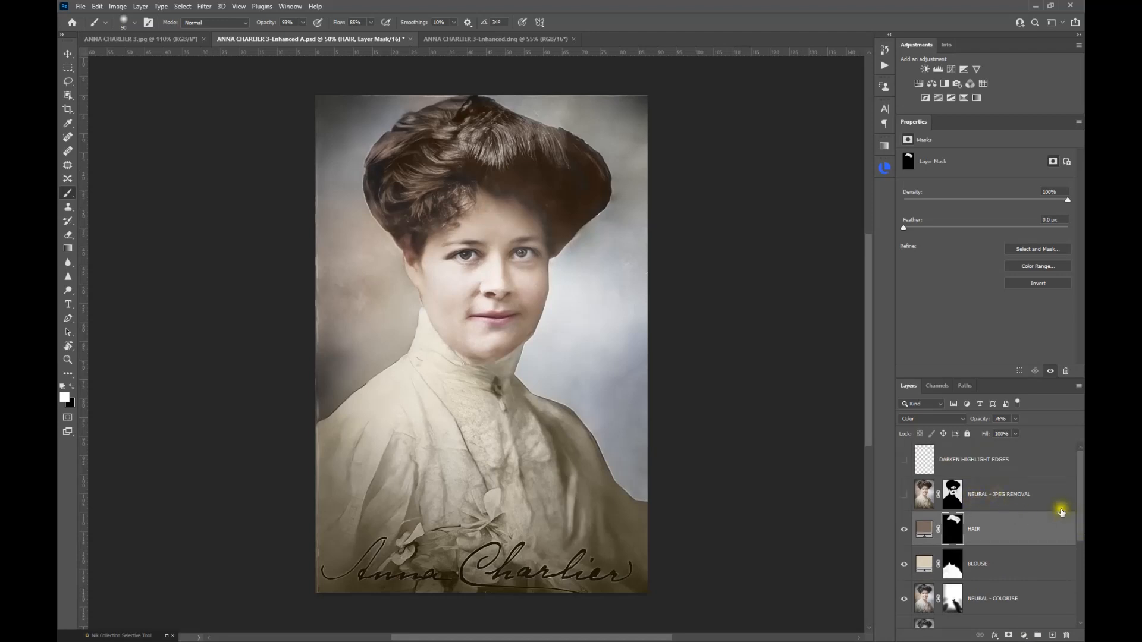
scroll(450, 252, up, 5)
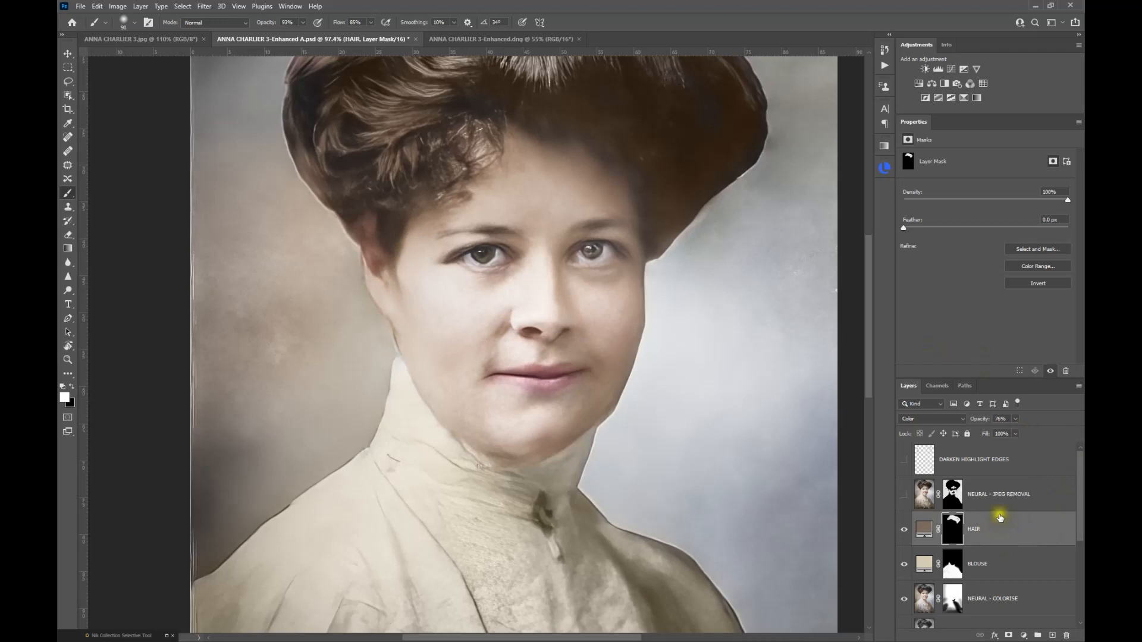
click(1026, 535)
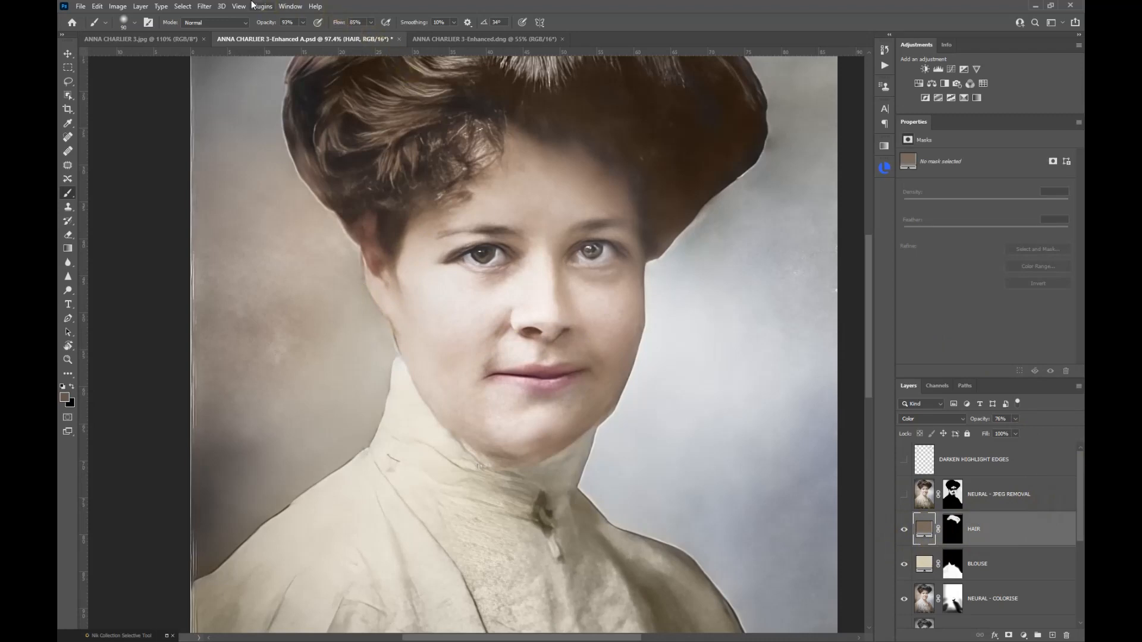
click(206, 6)
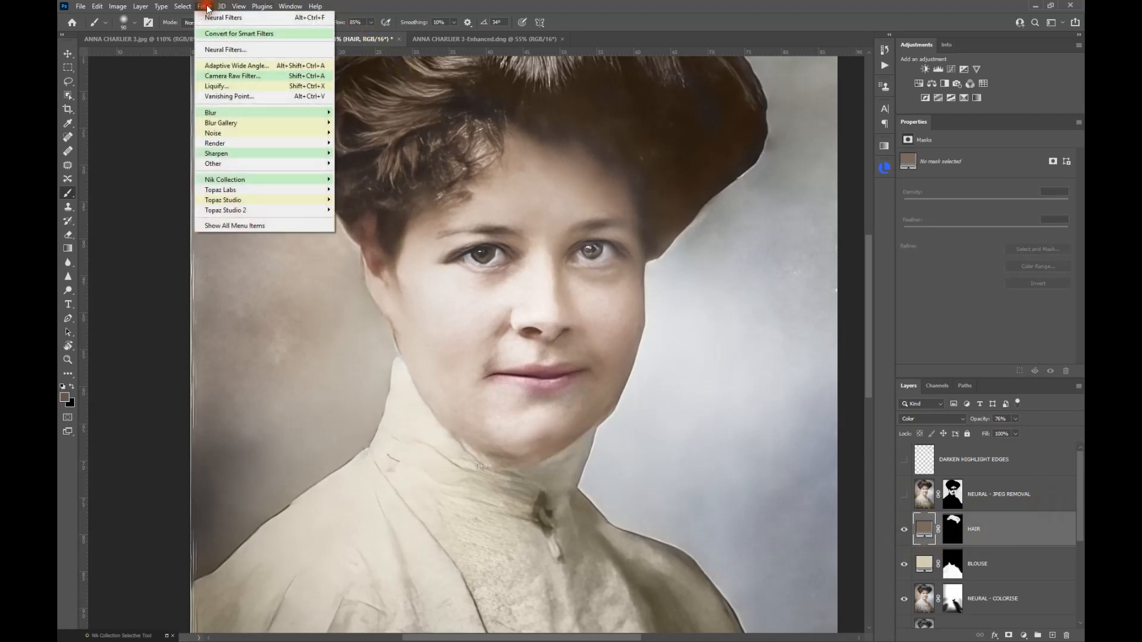
click(226, 50)
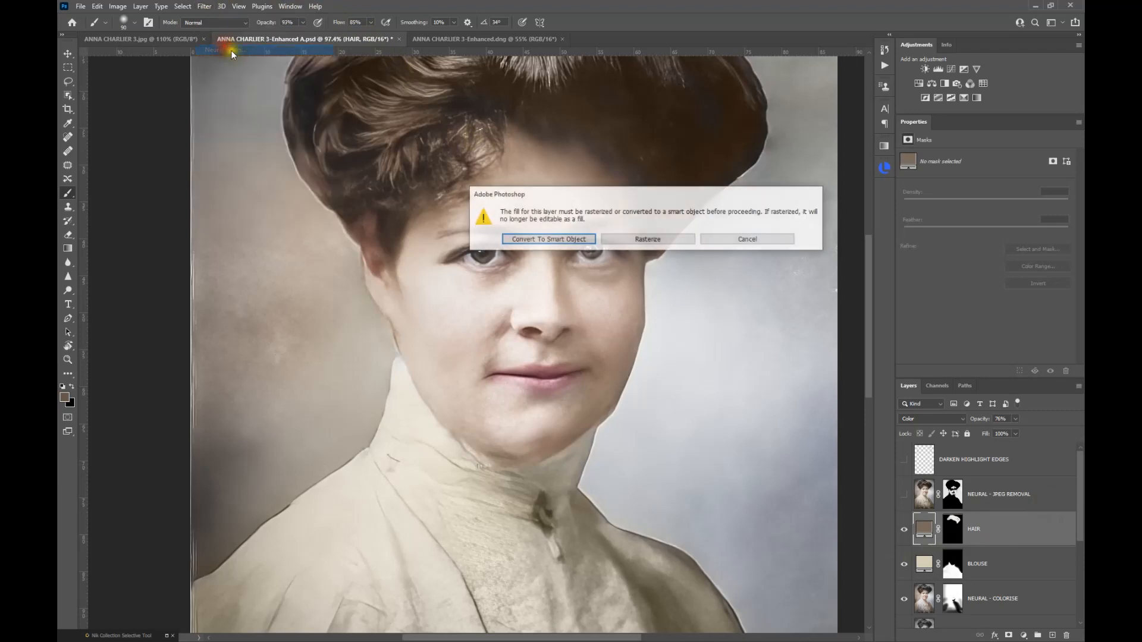
click(747, 240)
scroll(1029, 522, down, 2)
scroll(1028, 523, up, 2)
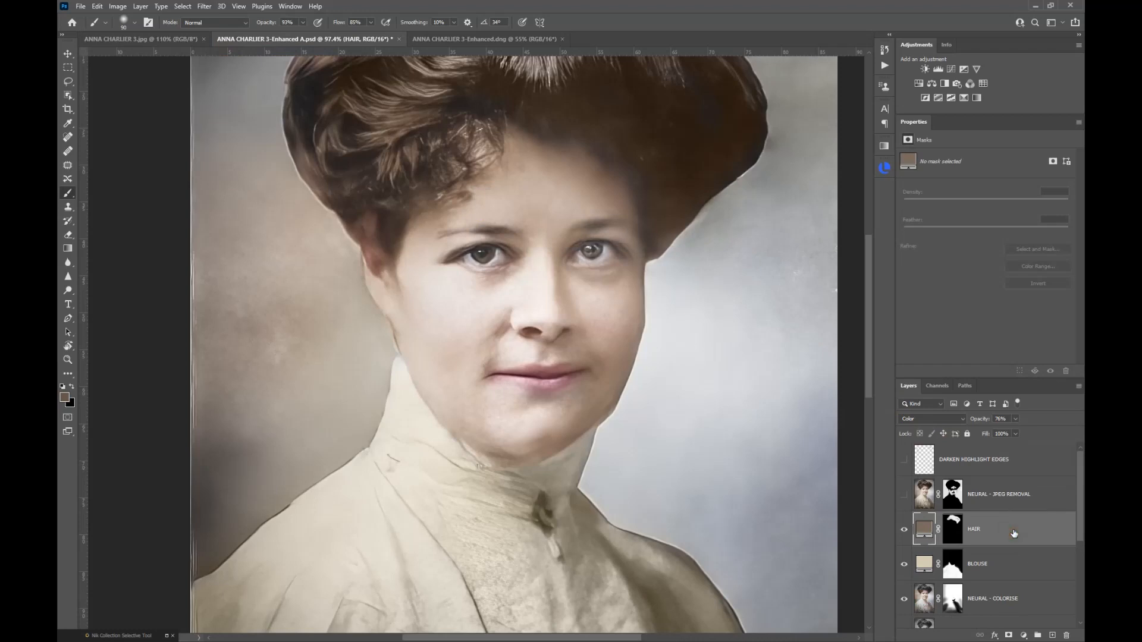
Stamp the visible layers into a new layer and try the JPEG Artifacts Removal neural filter on it at High strength
key(ctrl+shift+alt+e)
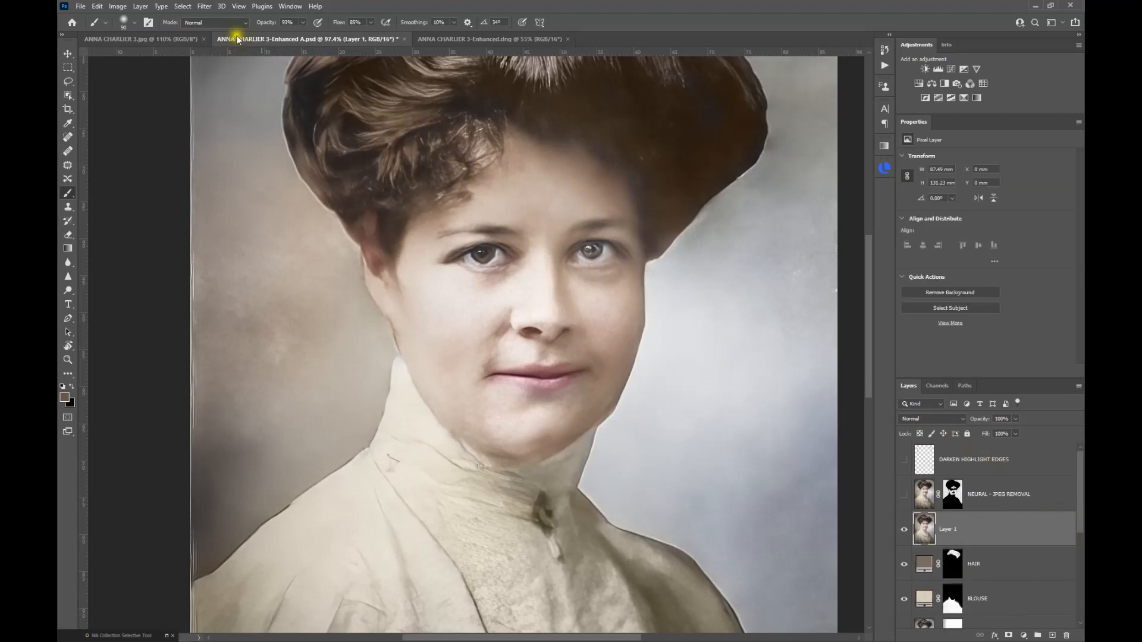
click(205, 7)
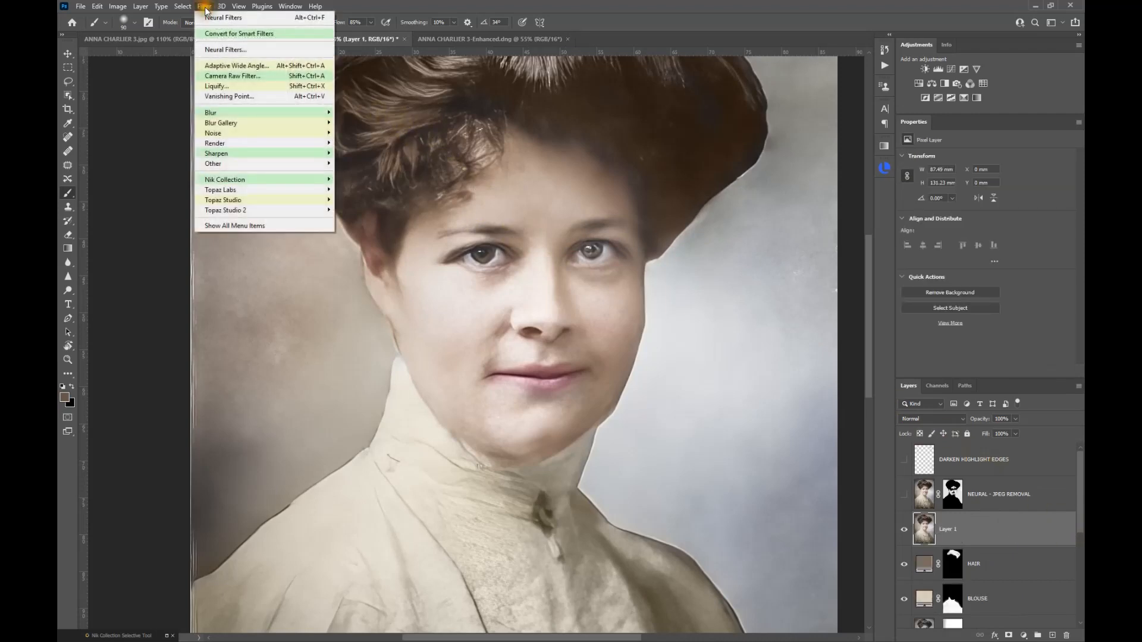
click(215, 47)
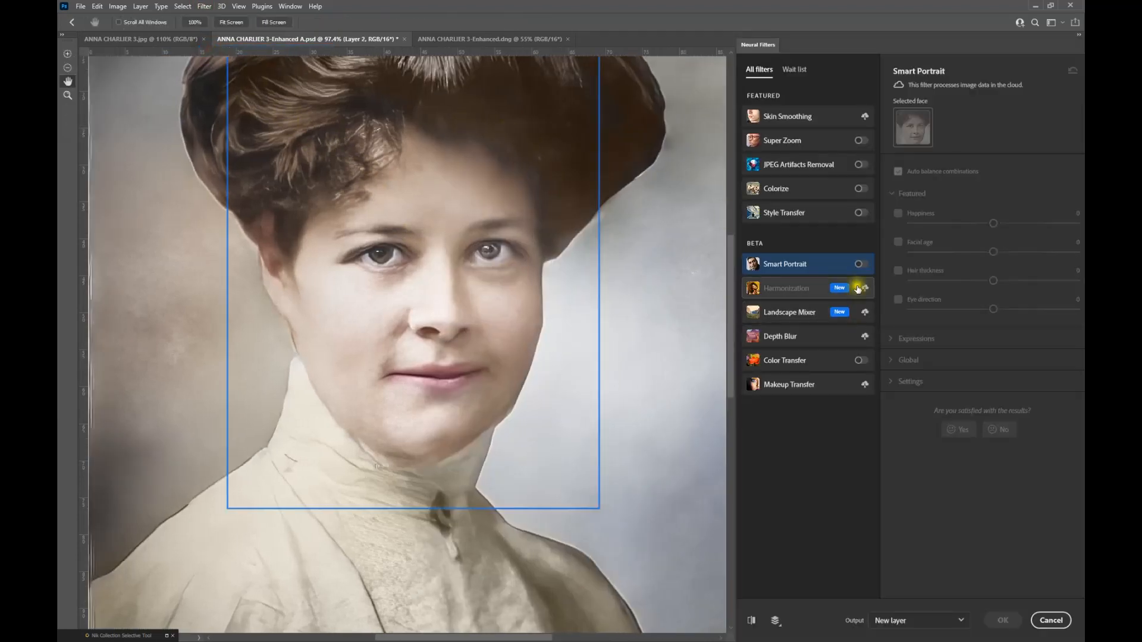
click(823, 166)
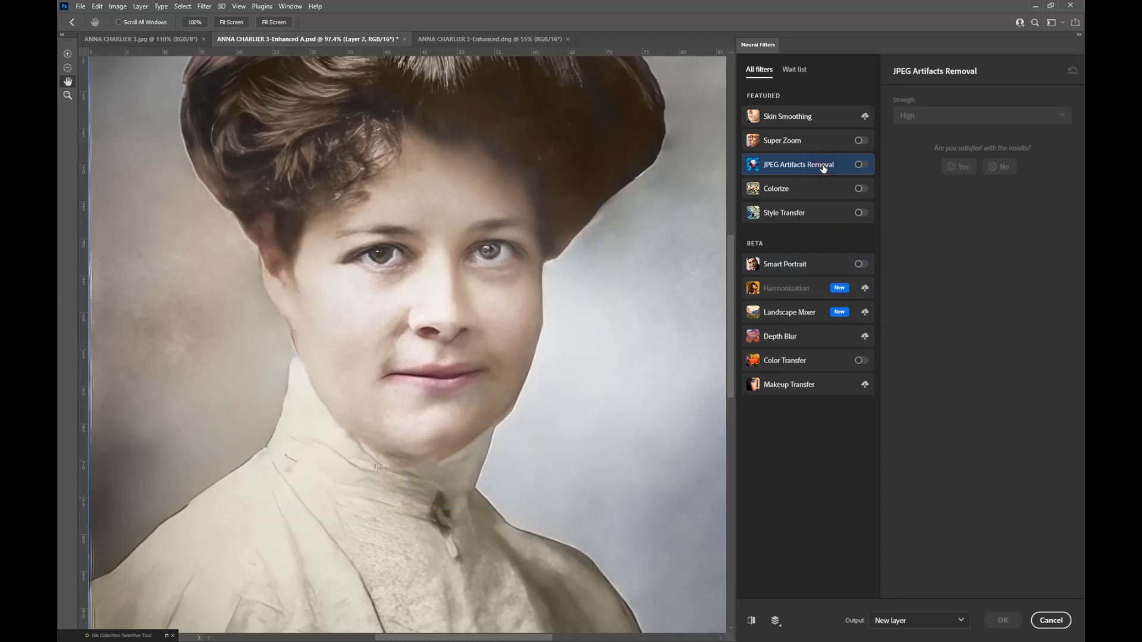
click(861, 166)
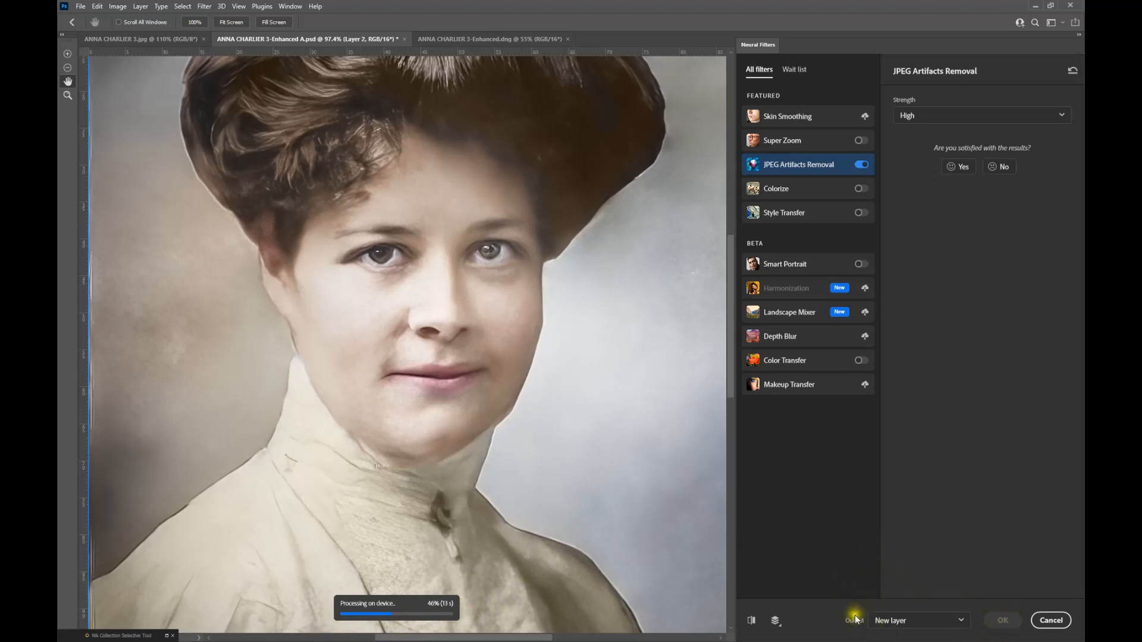
click(1056, 623)
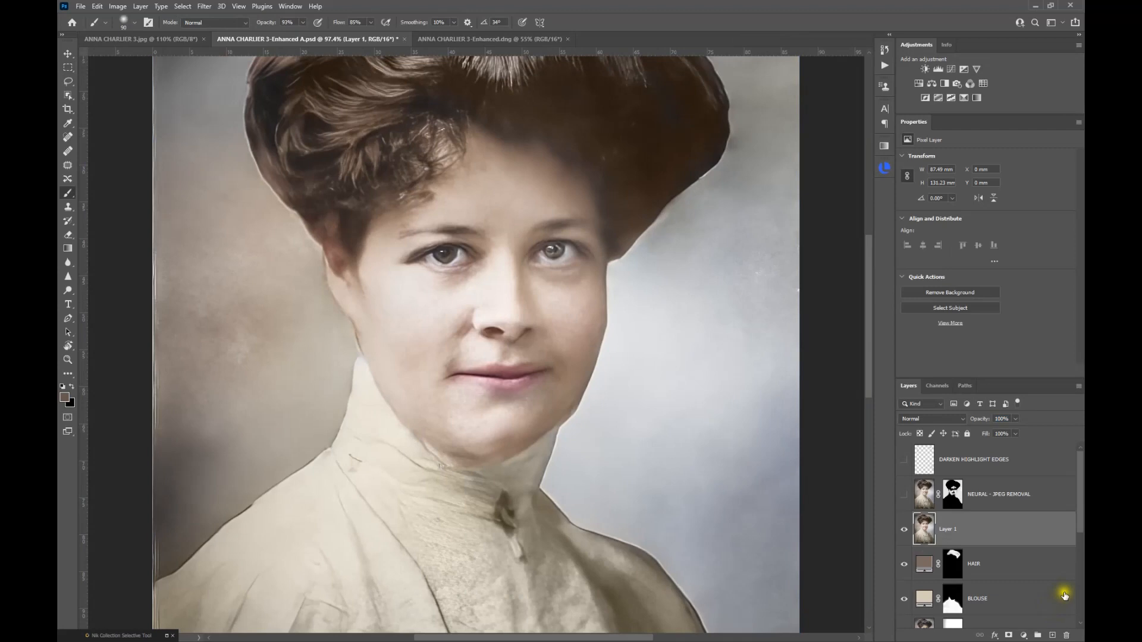
Delete the stamped practice layer and show the existing NEURAL - JPEG REMOVAL layer instead
drag(1020, 538, 1067, 635)
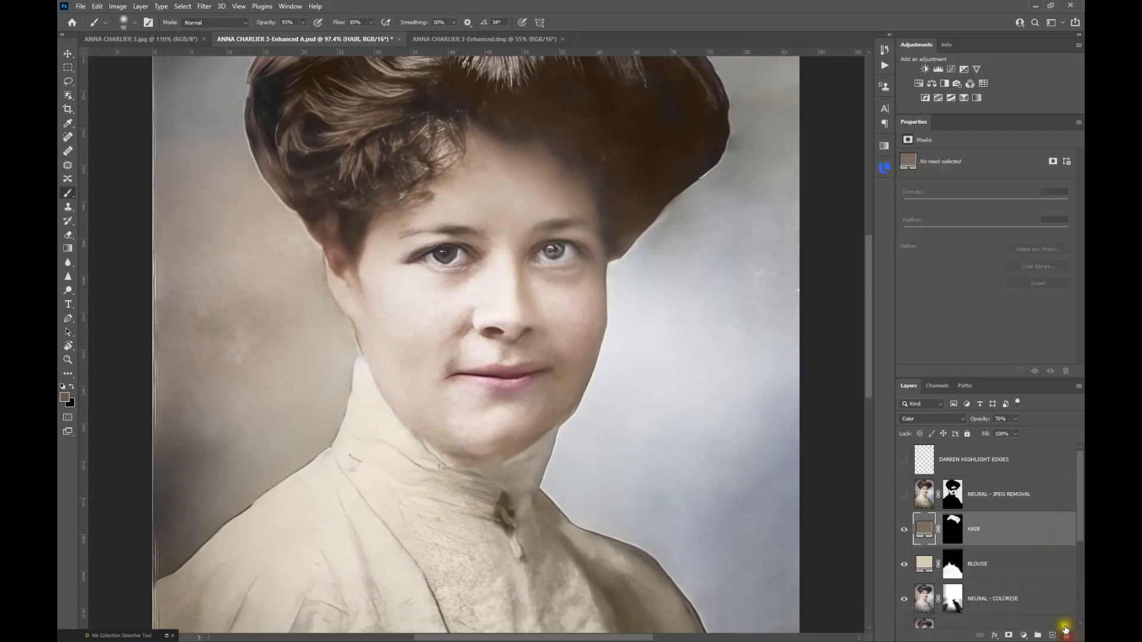
click(958, 504)
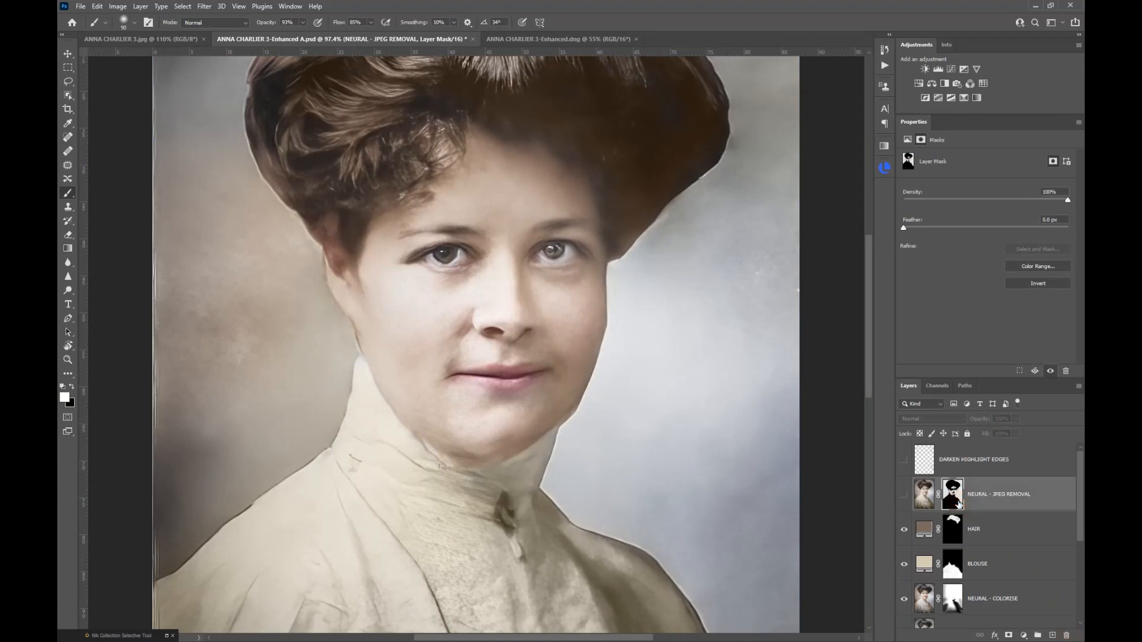
click(903, 494)
Compare the portrait with and without the NEURAL - JPEG REMOVAL layer and inspect that layer's mask on its own
scroll(522, 258, up, 2)
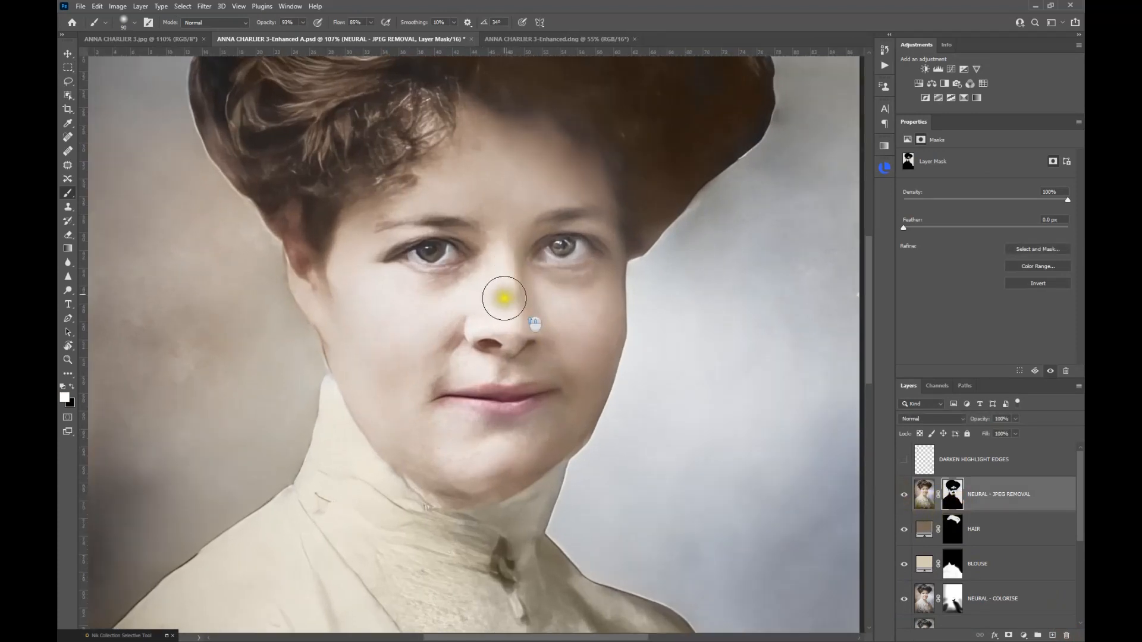
click(904, 498)
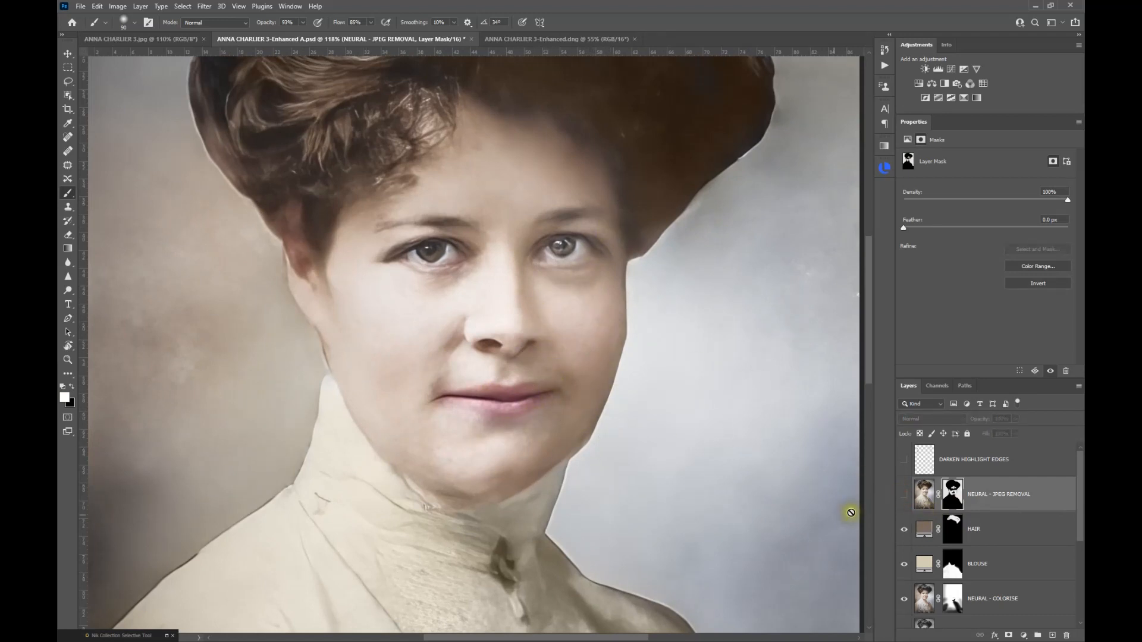
click(904, 494)
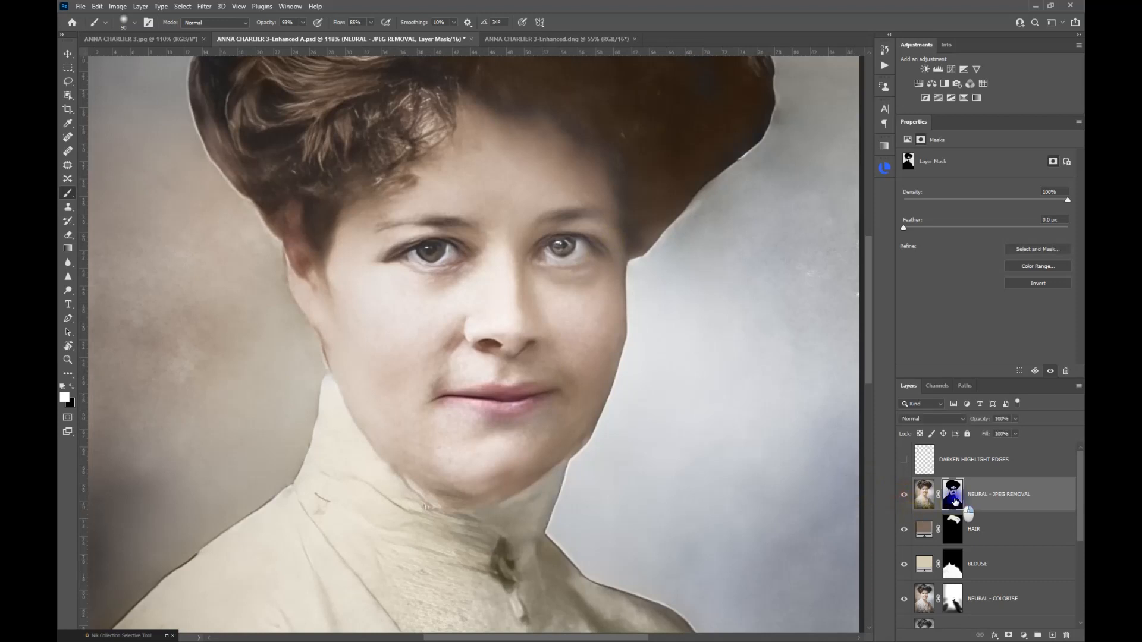
right_click(954, 501)
click(957, 505)
click(922, 499)
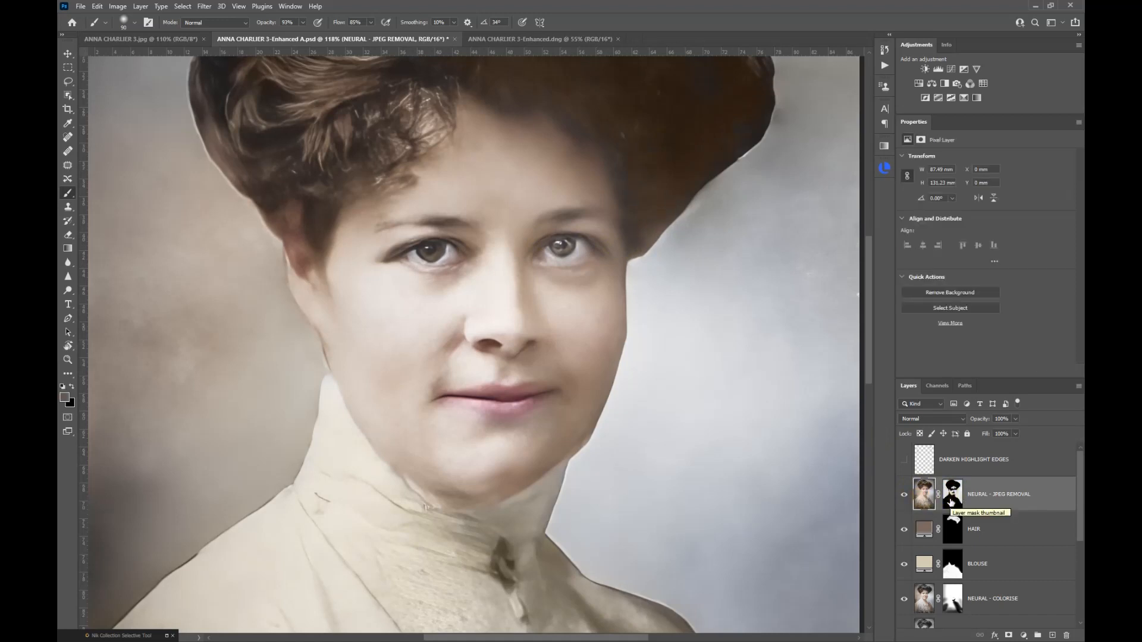
alt+click(951, 502)
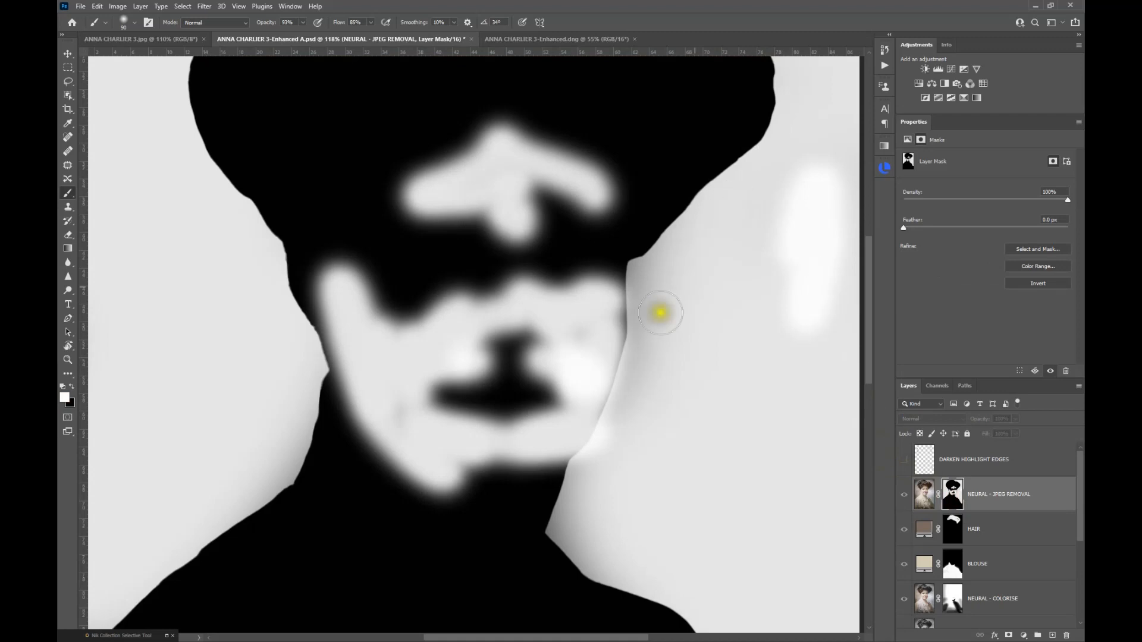
alt+click(952, 500)
click(904, 494)
click(904, 494)
scroll(699, 466, down, 5)
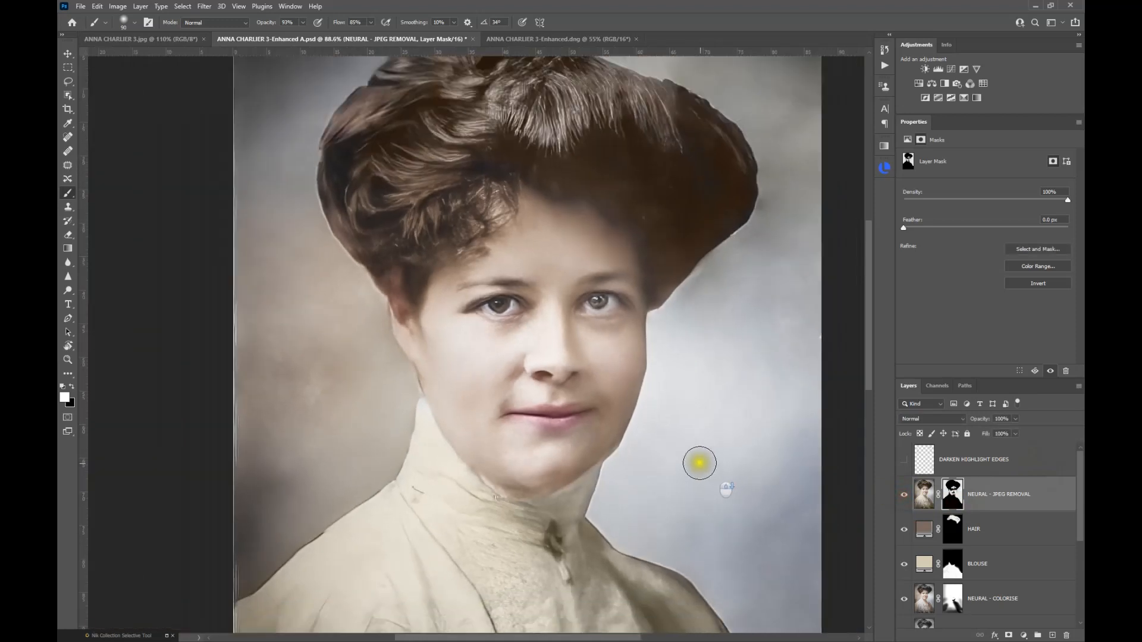
drag(685, 449, 644, 442)
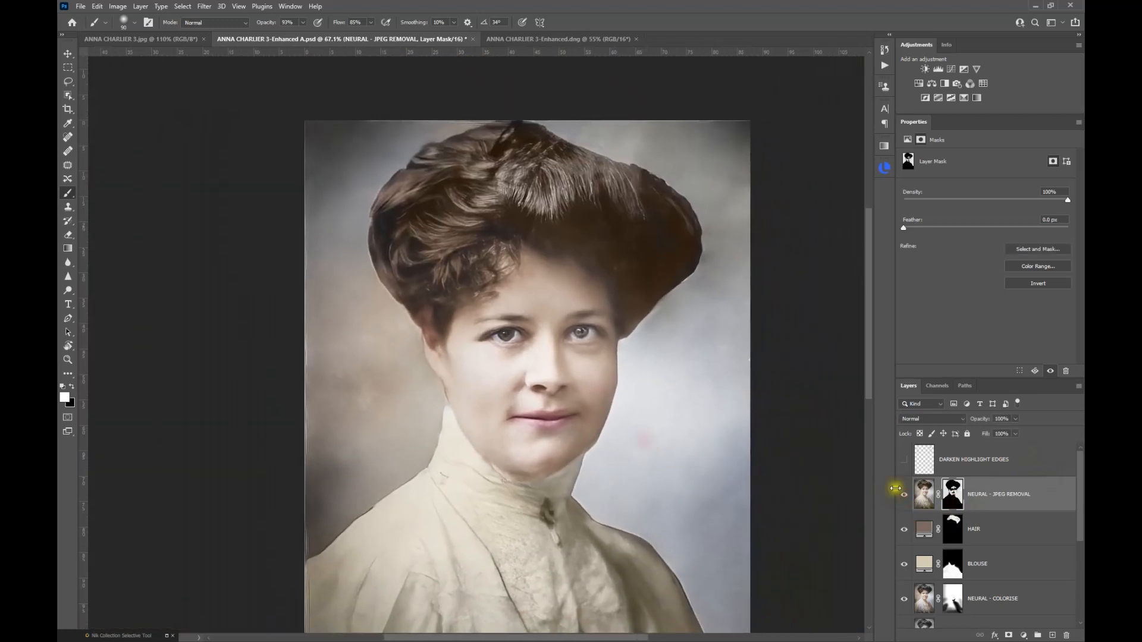
click(903, 466)
scroll(559, 273, down, 2)
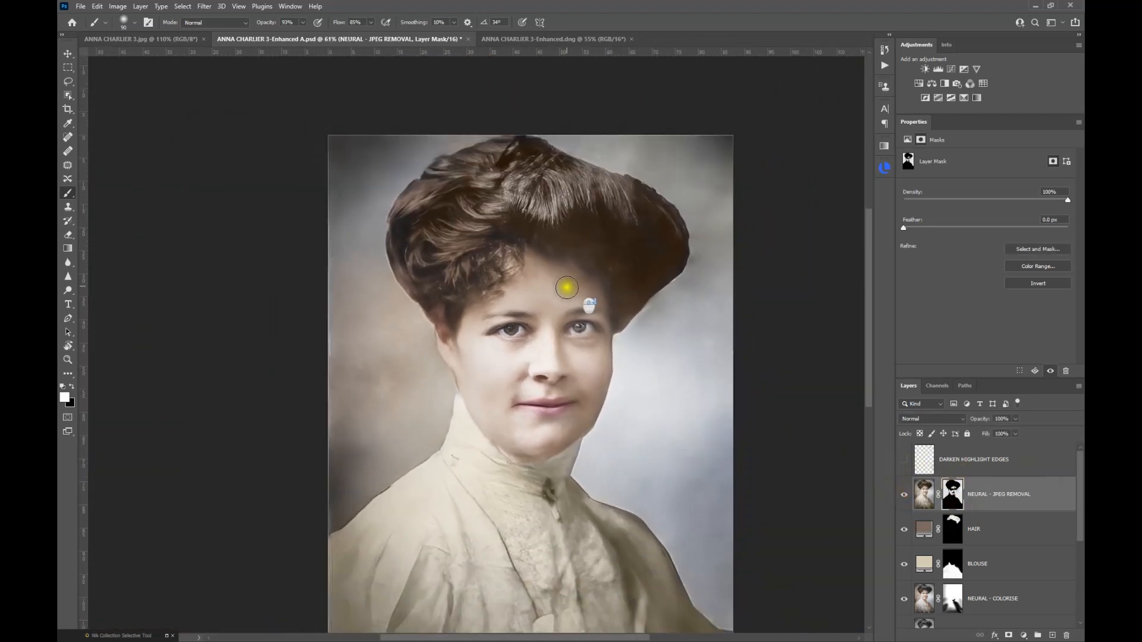
drag(581, 379, 577, 332)
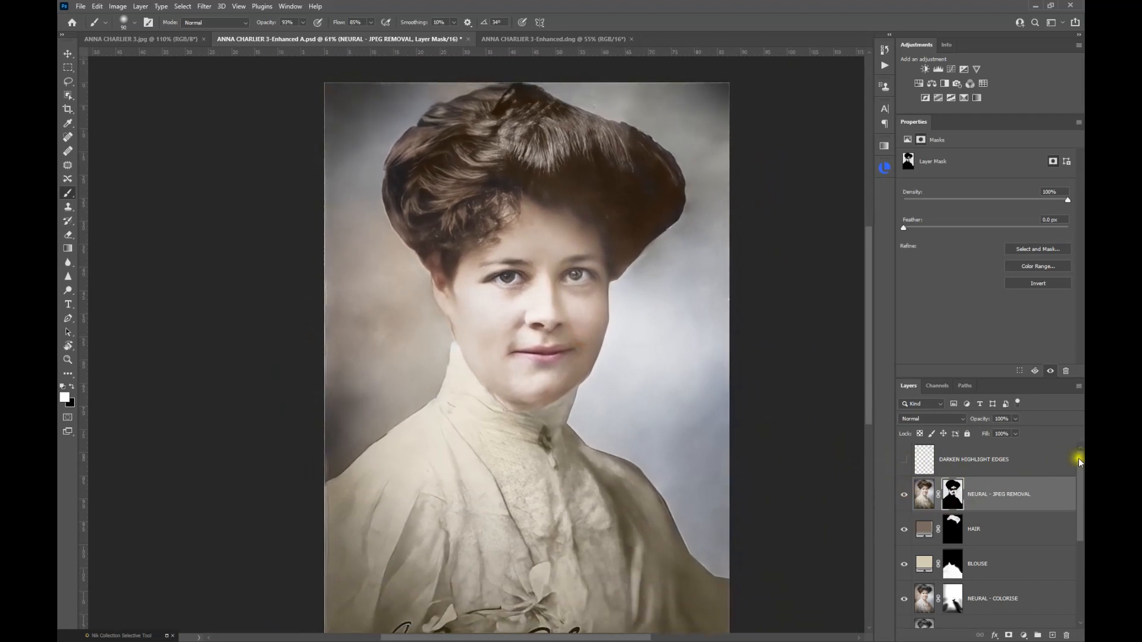
Check the blouse edges with and without the DARKEN HIGHLIGHT EDGES layer, and add a new empty layer above it
click(921, 467)
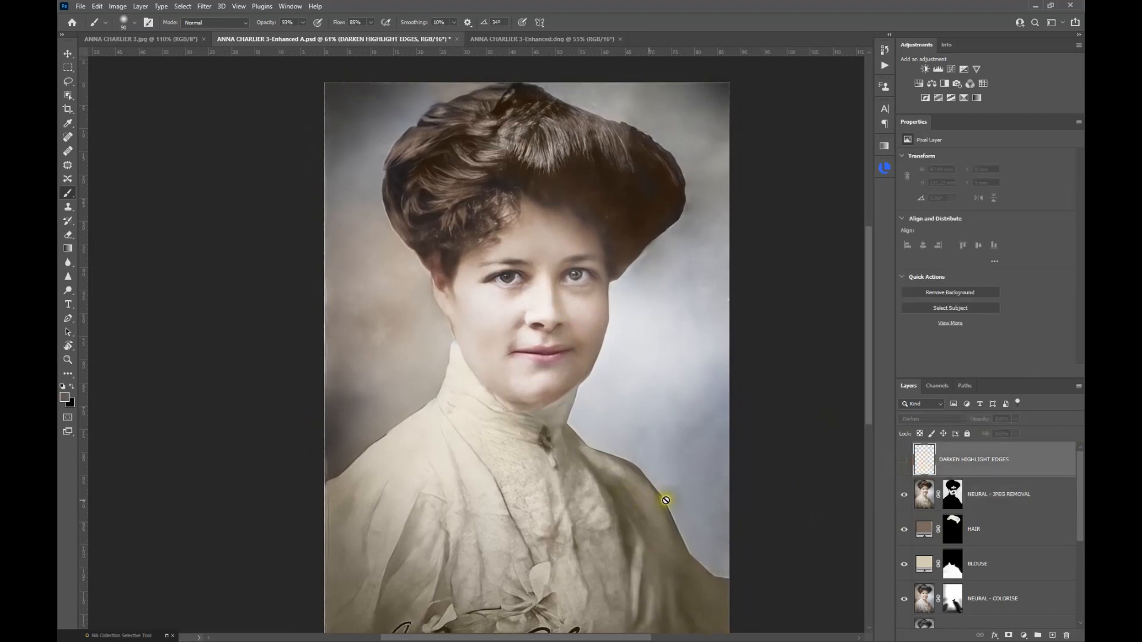
scroll(666, 500, up, 5)
click(903, 462)
click(904, 462)
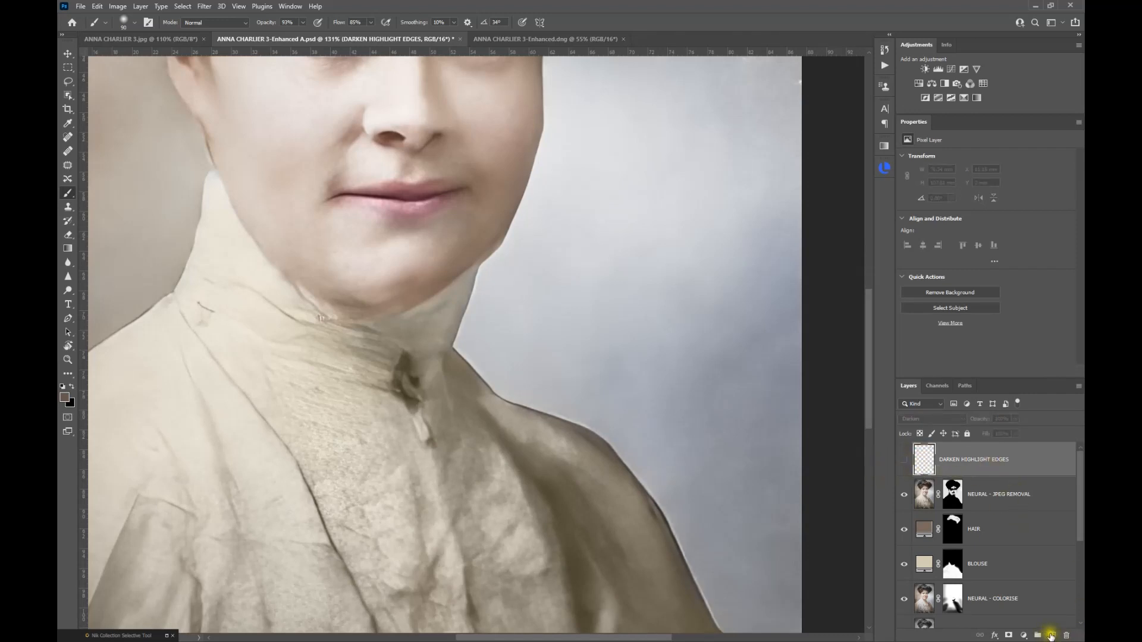
click(1051, 636)
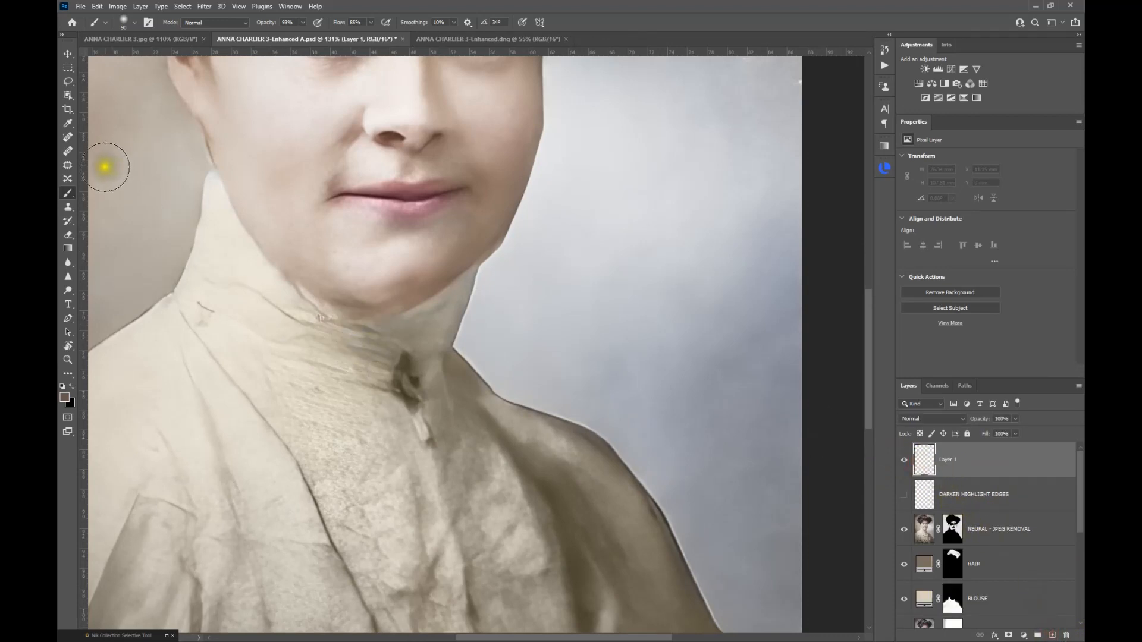
Set the Clone Stamp tool's mode to Darken and change Layer 1's blend mode to Darken
click(68, 207)
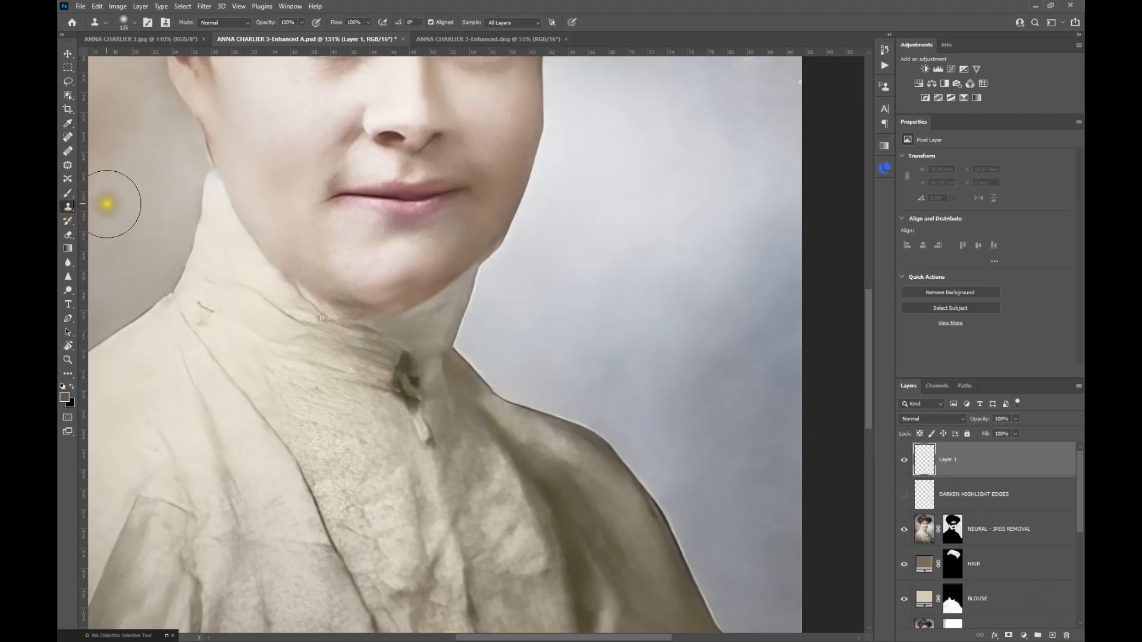
click(211, 24)
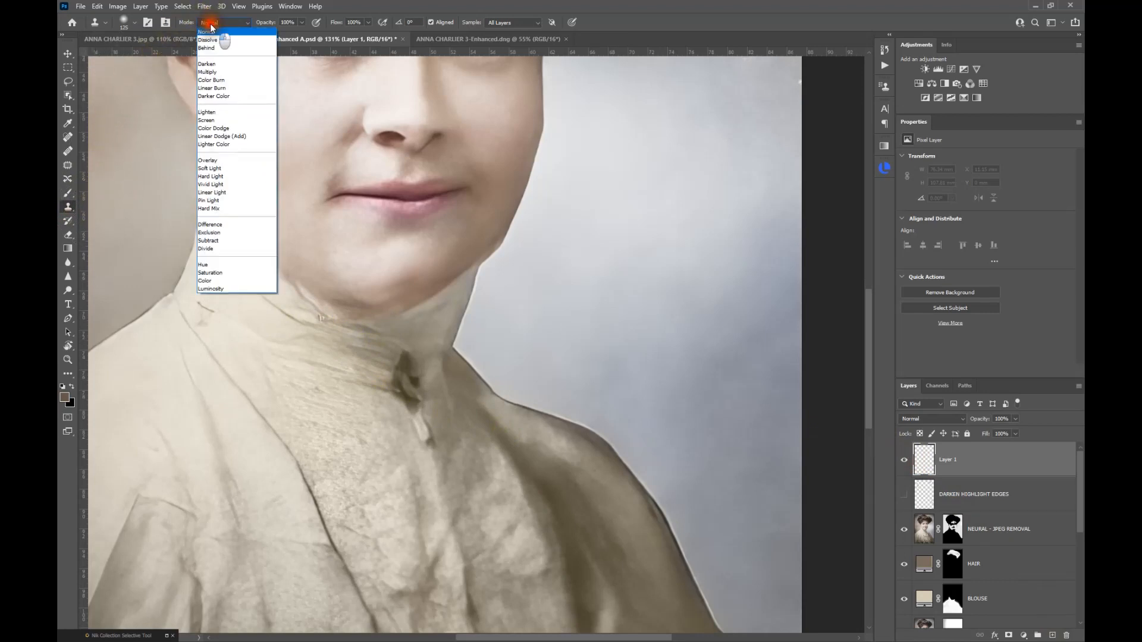
click(214, 65)
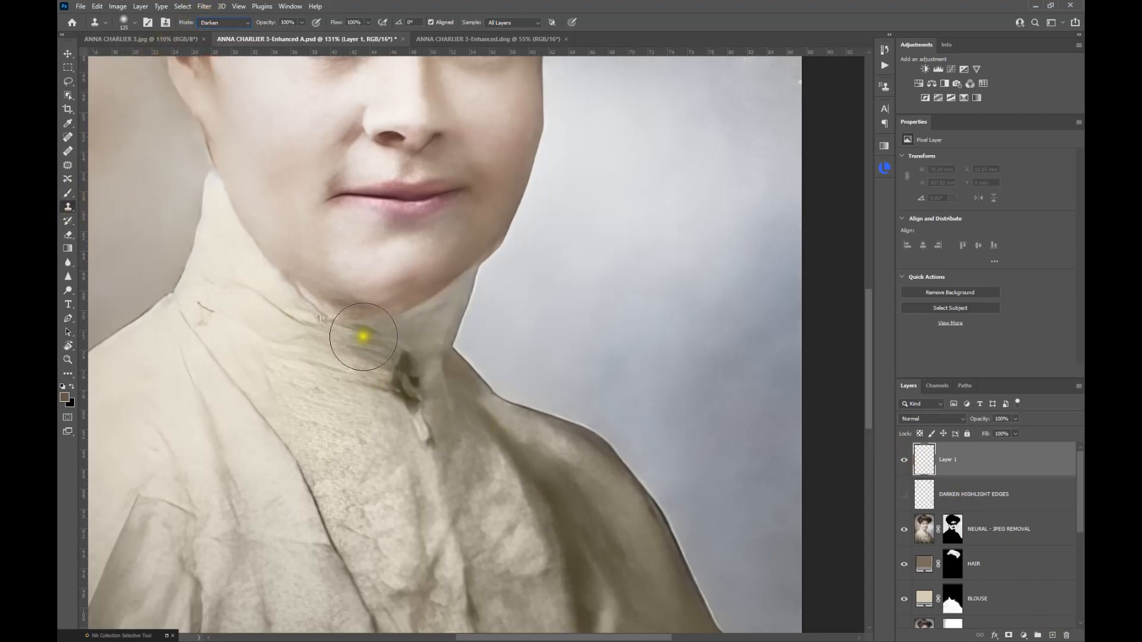
click(929, 420)
click(923, 408)
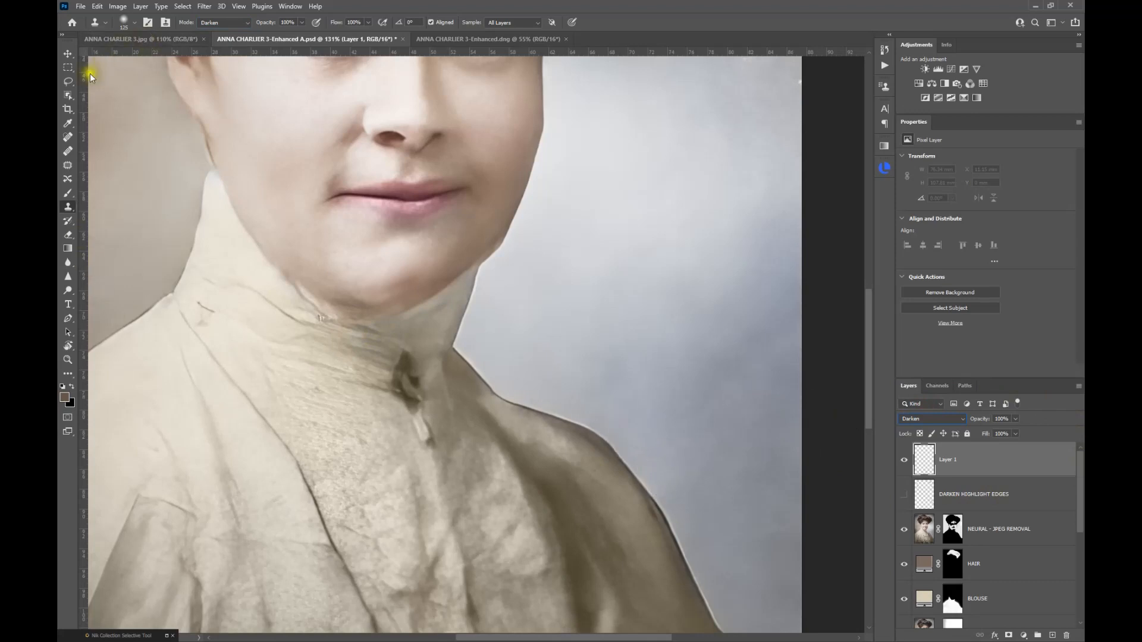
Clone adjacent background over the bright edges along the blouse's shoulder and collar on Layer 1 with a 17 px soft Clone Stamp
click(68, 206)
click(138, 23)
drag(156, 57, 121, 66)
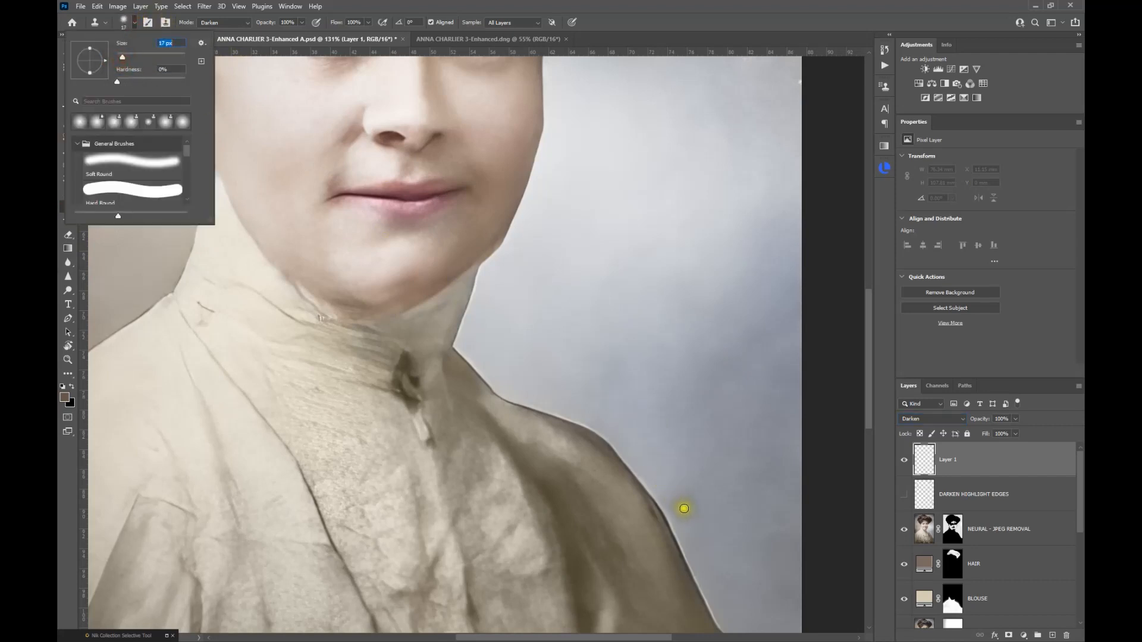
click(708, 579)
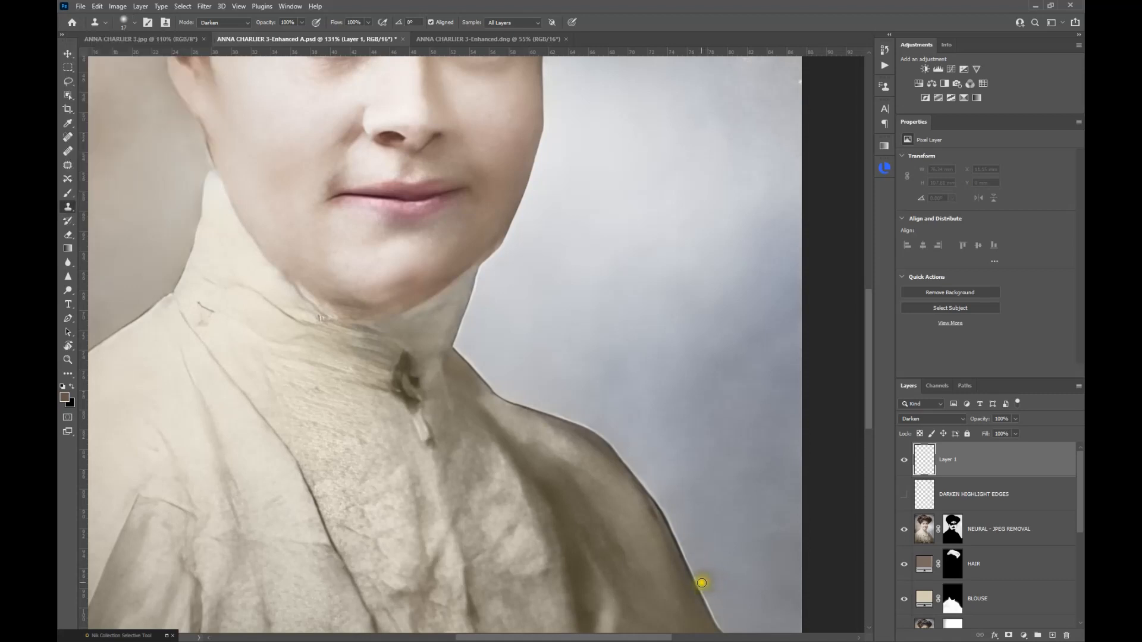
mouse_move(700, 583)
mouse_down()
mouse_move(674, 507)
mouse_move(624, 443)
mouse_move(523, 401)
mouse_up()
mouse_move(703, 580)
mouse_down()
mouse_move(709, 604)
mouse_move(760, 638)
mouse_up()
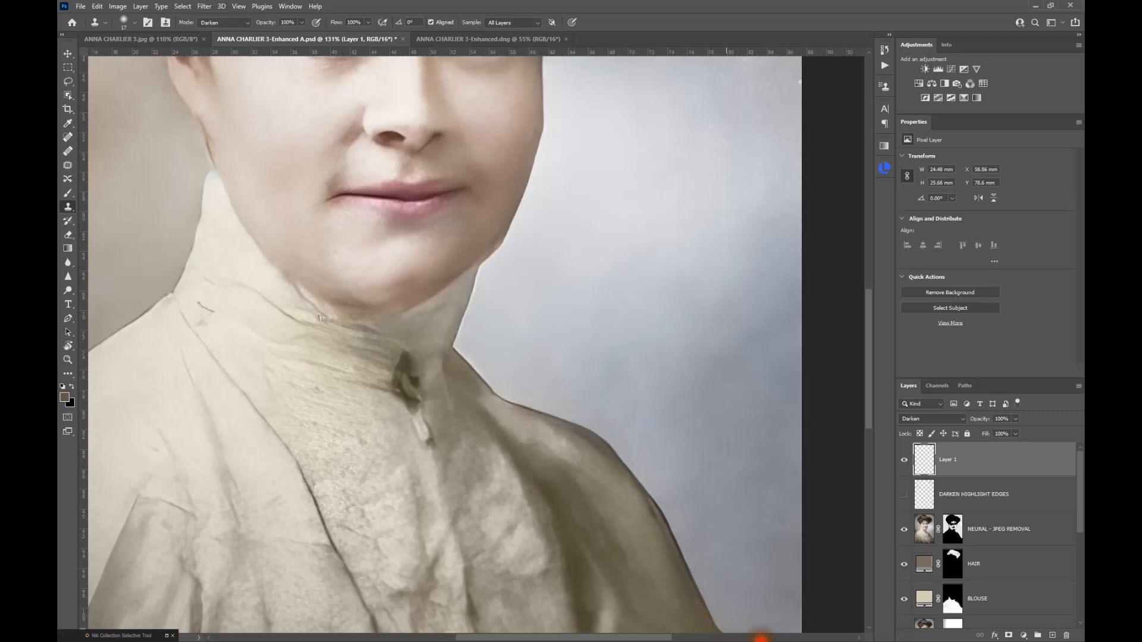
alt+click(487, 274)
drag(479, 274, 460, 344)
Delete the practice layer Layer 1 and show the existing DARKEN HIGHLIGHT EDGES layer instead
click(905, 460)
click(903, 498)
scroll(654, 446, down, 3)
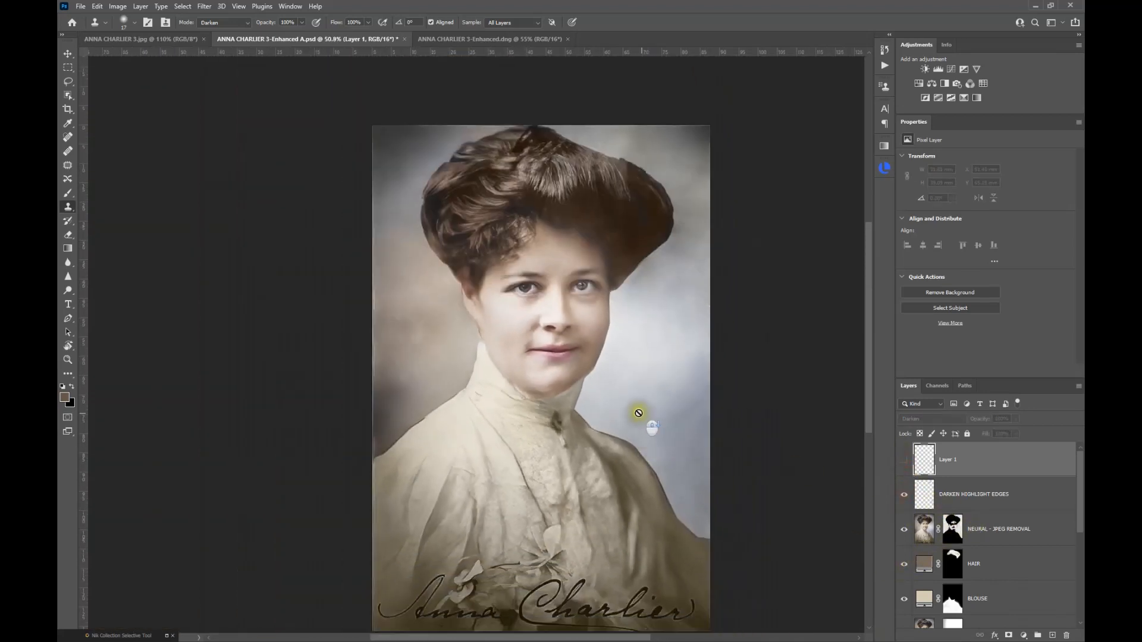
drag(1000, 461, 1071, 633)
Compare the original sepia portrait with the restored, colourised version, examining the face up close in both documents
scroll(604, 398, down, 1)
drag(613, 449, 531, 402)
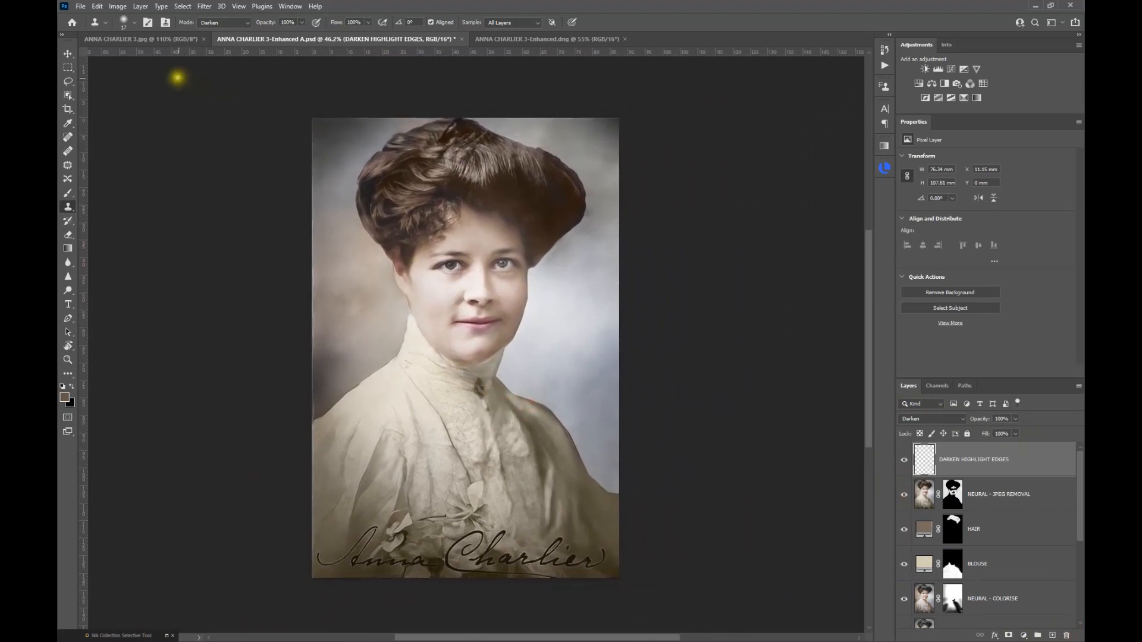
click(161, 40)
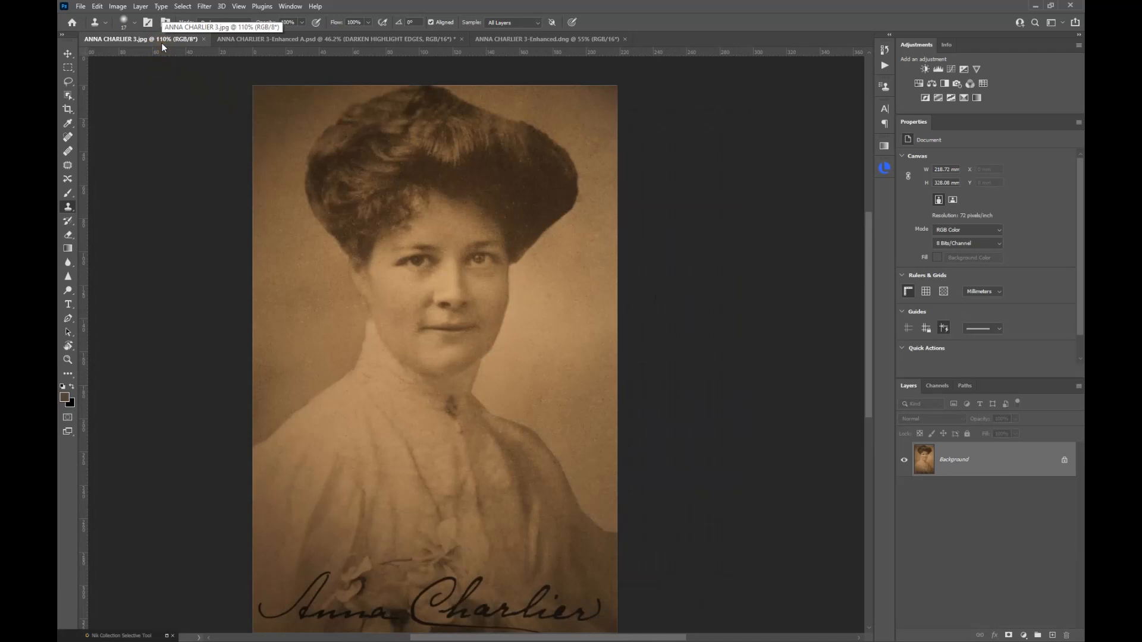
drag(418, 316, 437, 309)
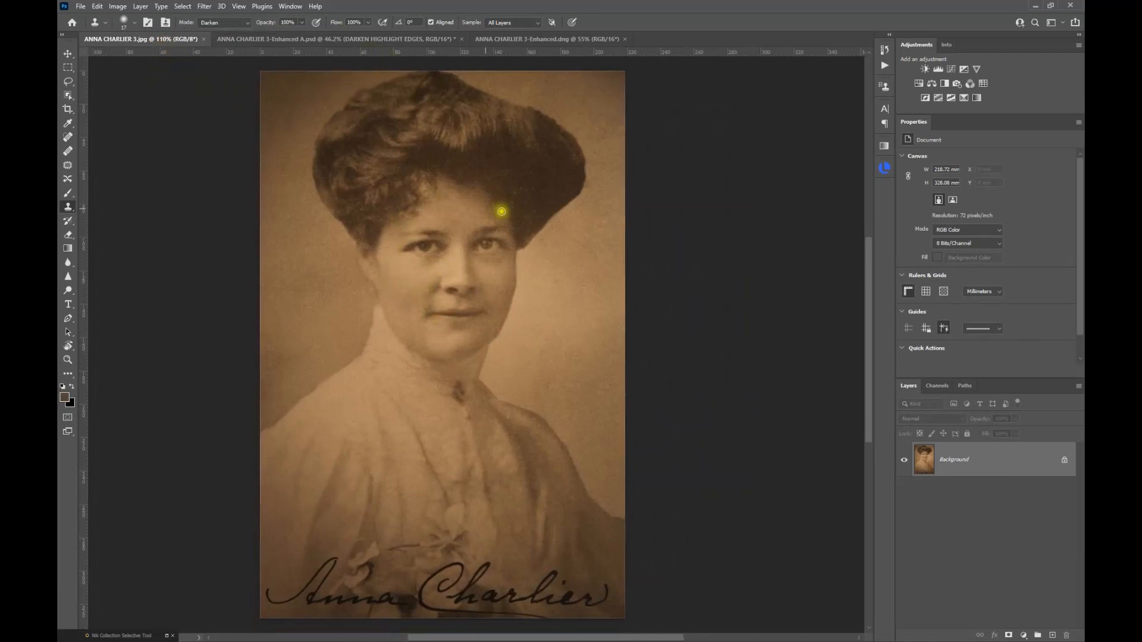
scroll(437, 224, up, 5)
click(354, 37)
scroll(433, 241, up, 4)
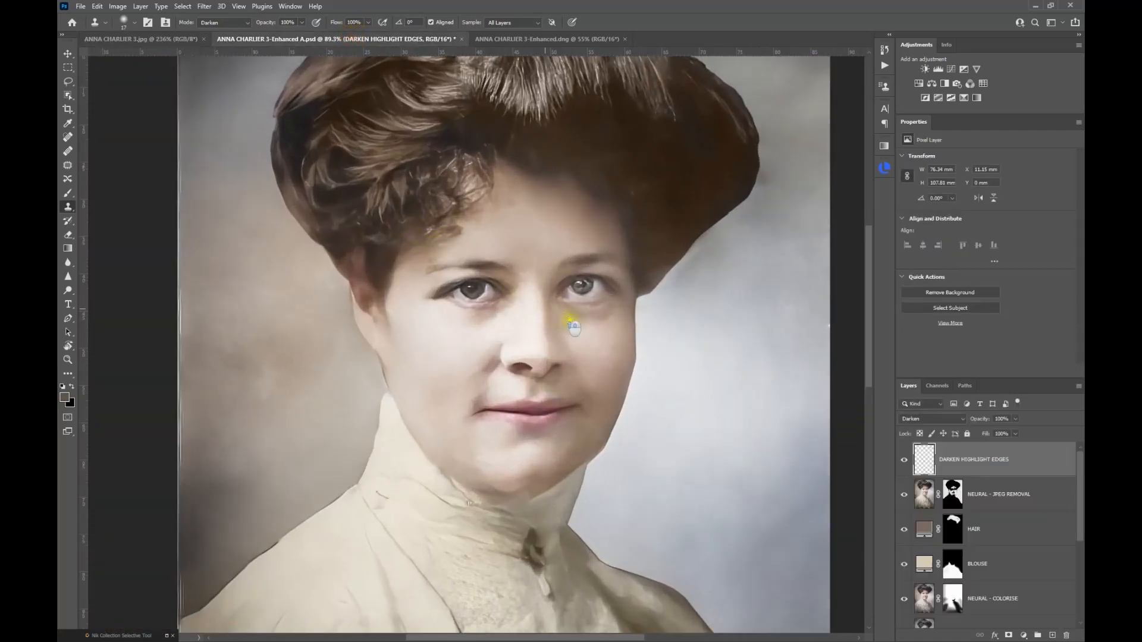